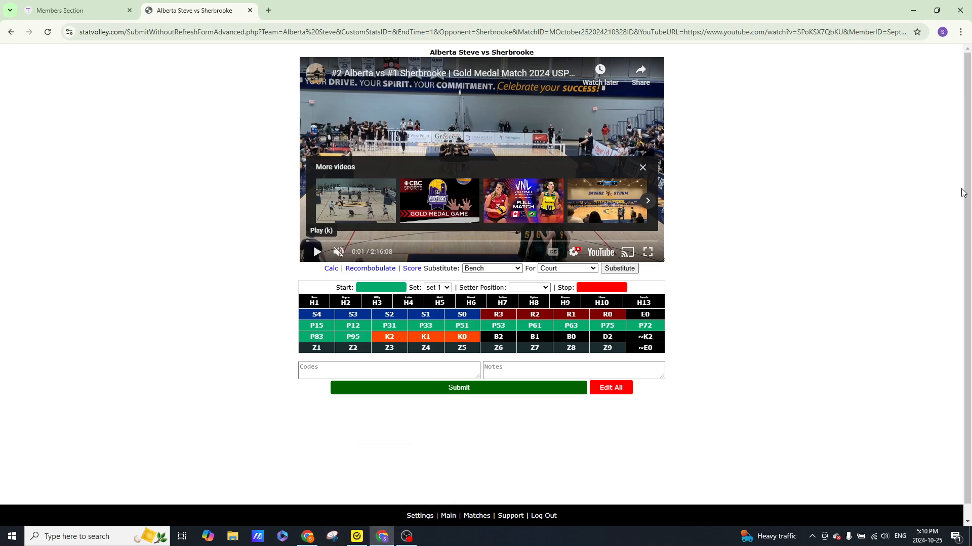
# - Switch the browser to full-screen view
pyautogui.click(960, 32)
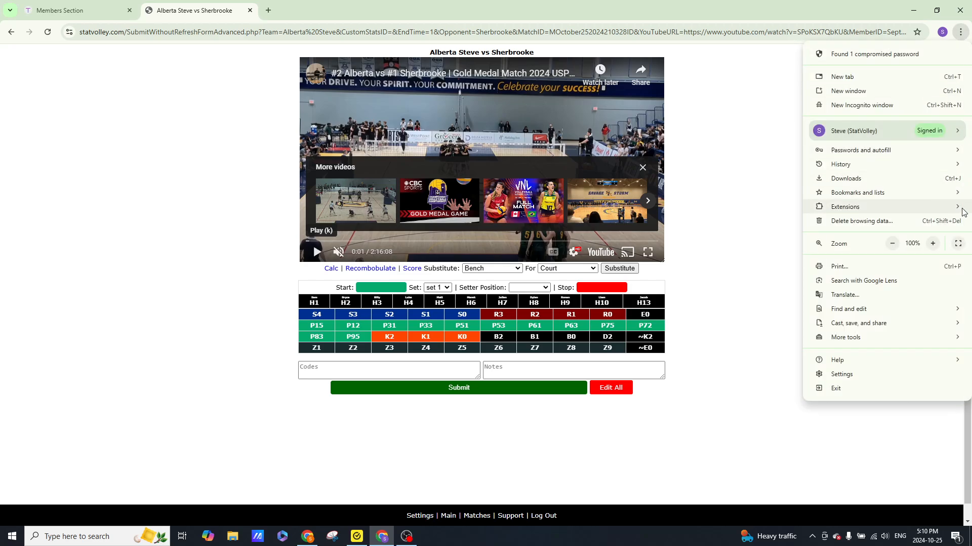
pyautogui.click(958, 244)
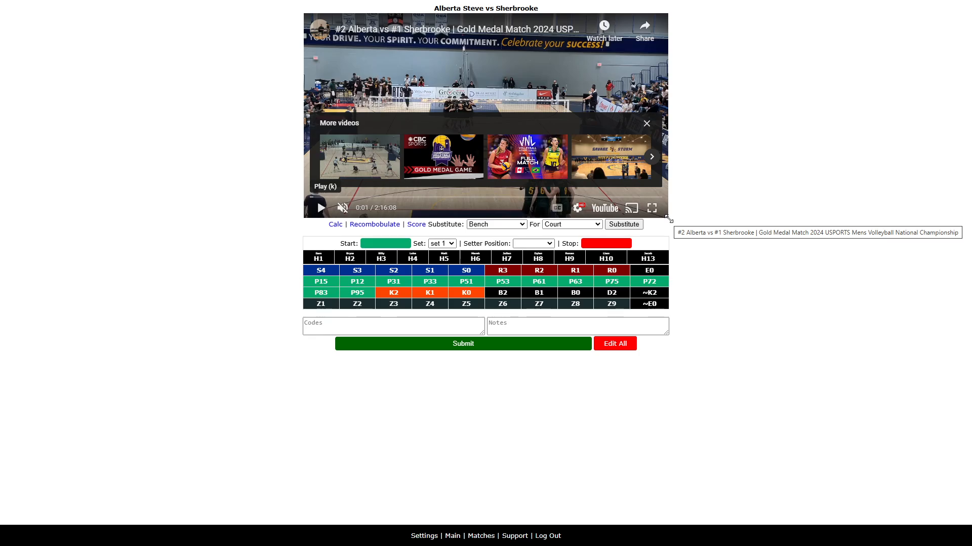
# - Enlarge the embedded match video player and close the More videos panel over it
pyautogui.moveTo(667, 218); pyautogui.dragTo(753, 316)
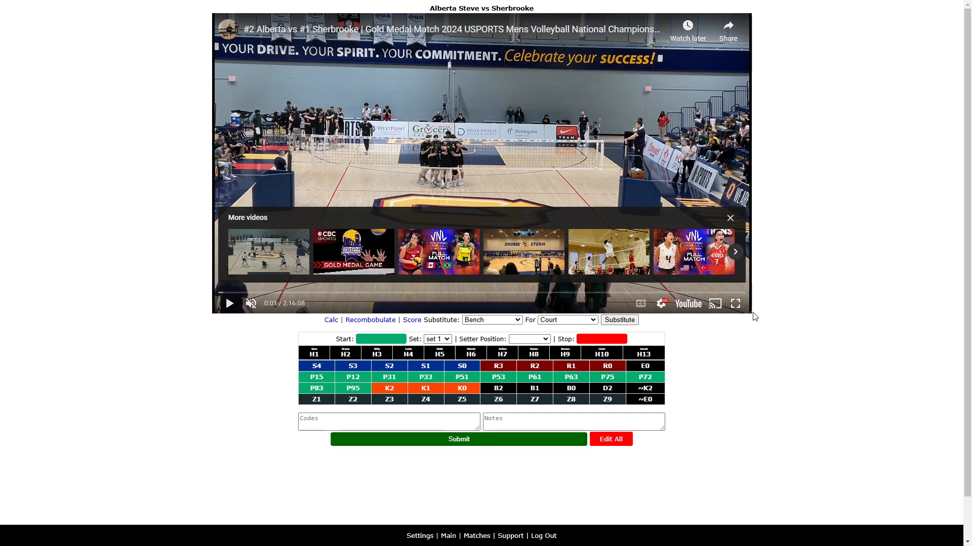
pyautogui.moveTo(751, 317); pyautogui.dragTo(748, 314)
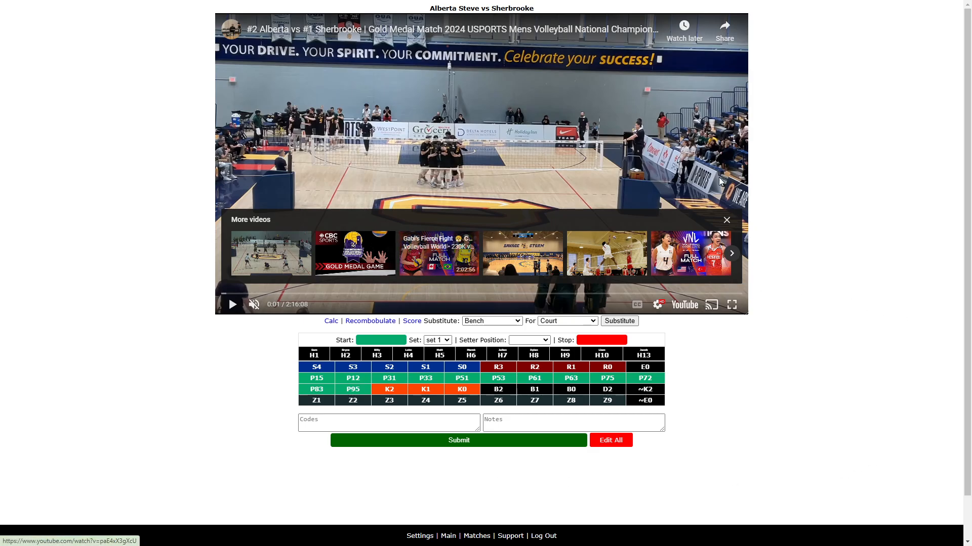
pyautogui.click(727, 221)
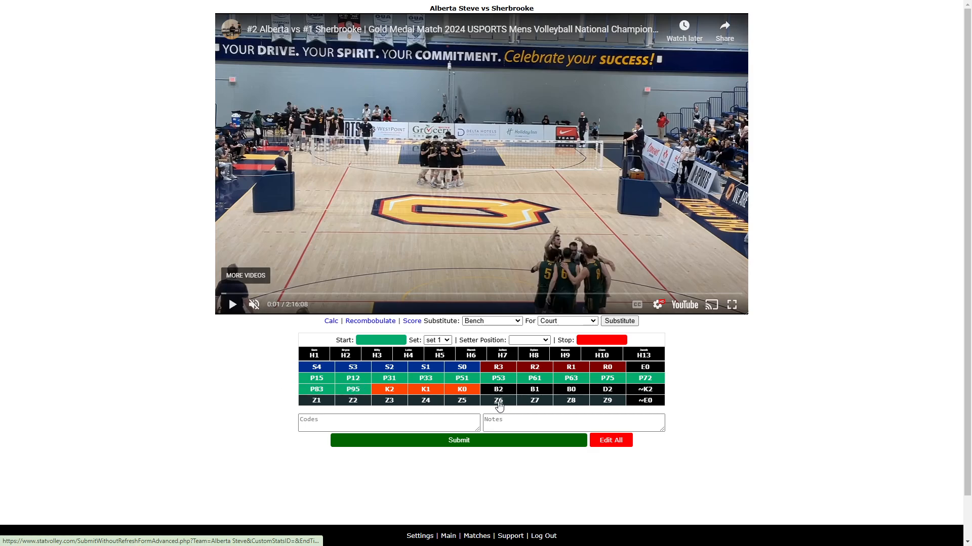
# - Mark the start and stop times at the video's current position from the Codes field
pyautogui.click(430, 421)
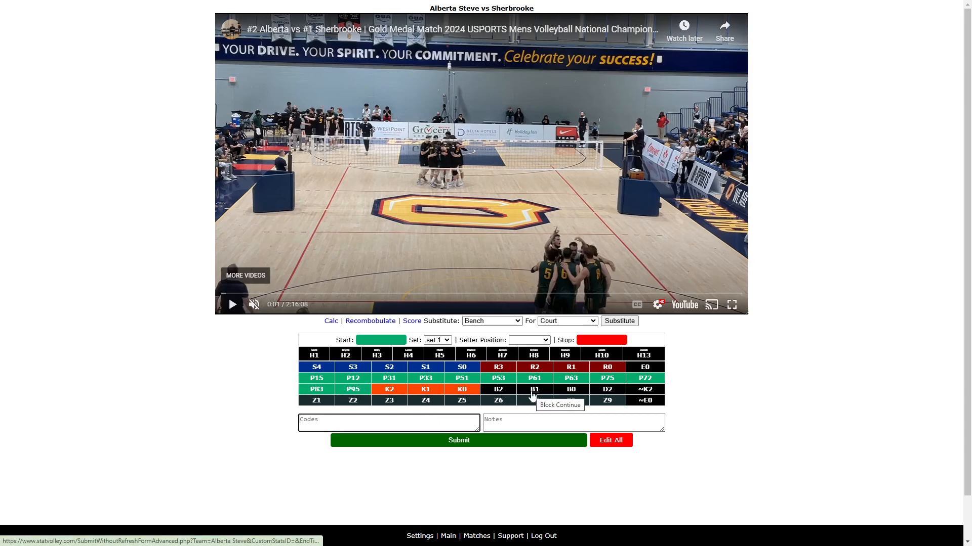
pyautogui.click(533, 390)
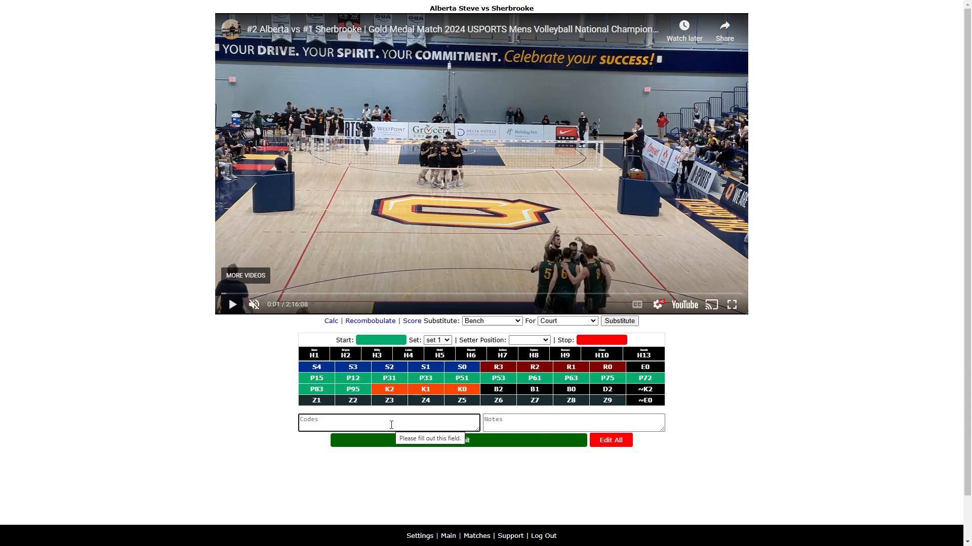
pyautogui.write('V')
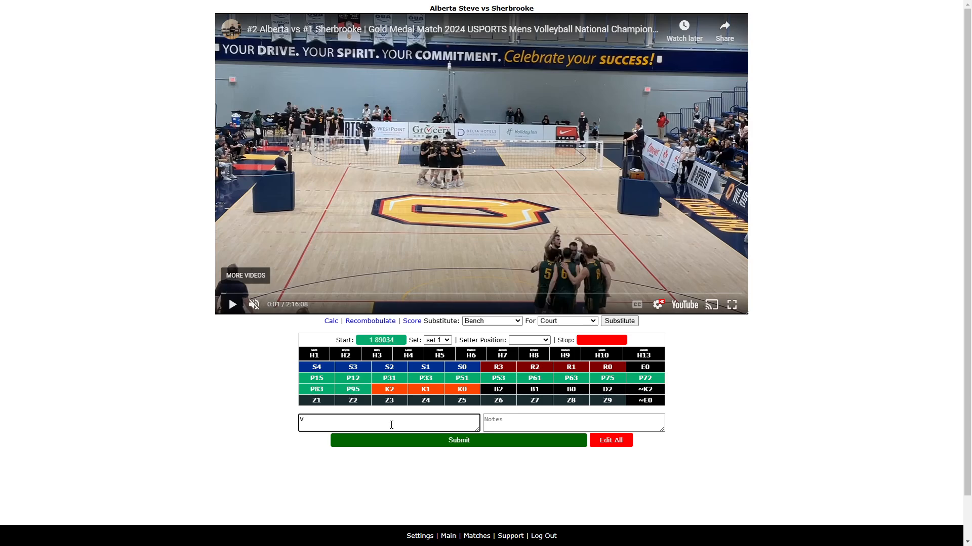
pyautogui.write('N')
# - Play the match video and scrub through its opening minutes
pyautogui.click(231, 305)
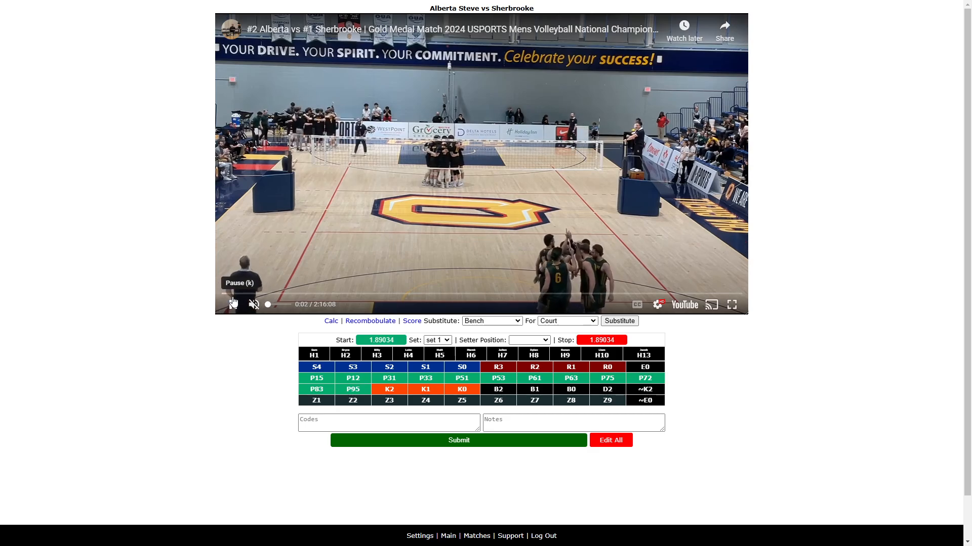
pyautogui.click(238, 295)
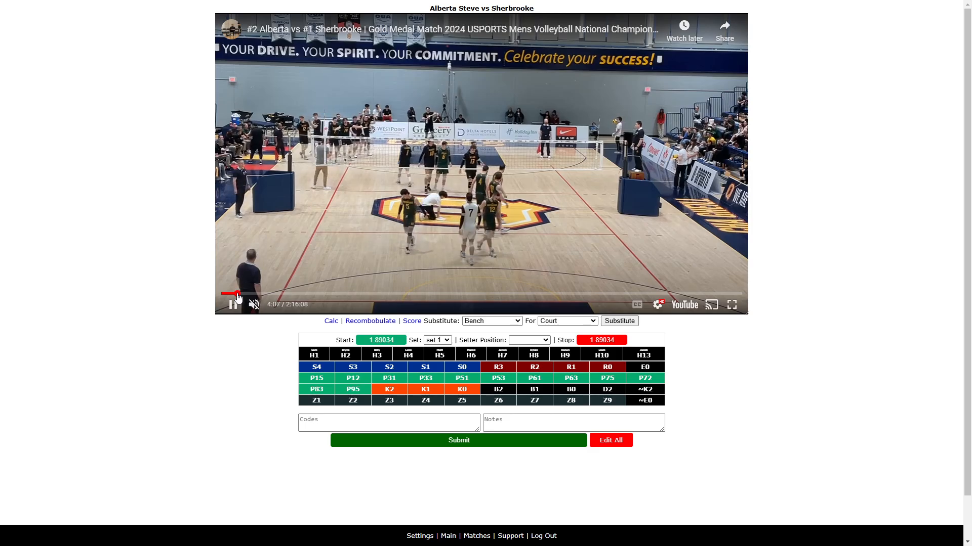
pyautogui.click(231, 295)
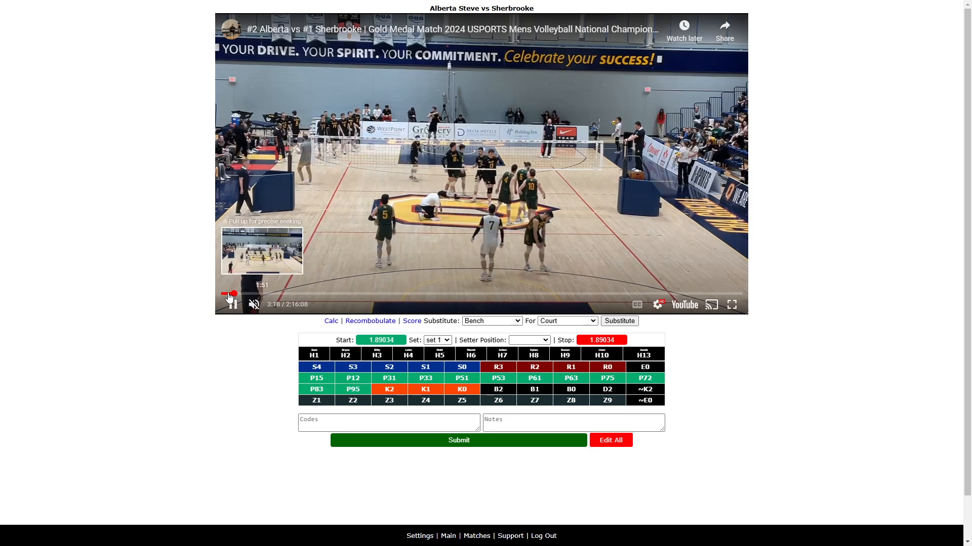
pyautogui.click(227, 294)
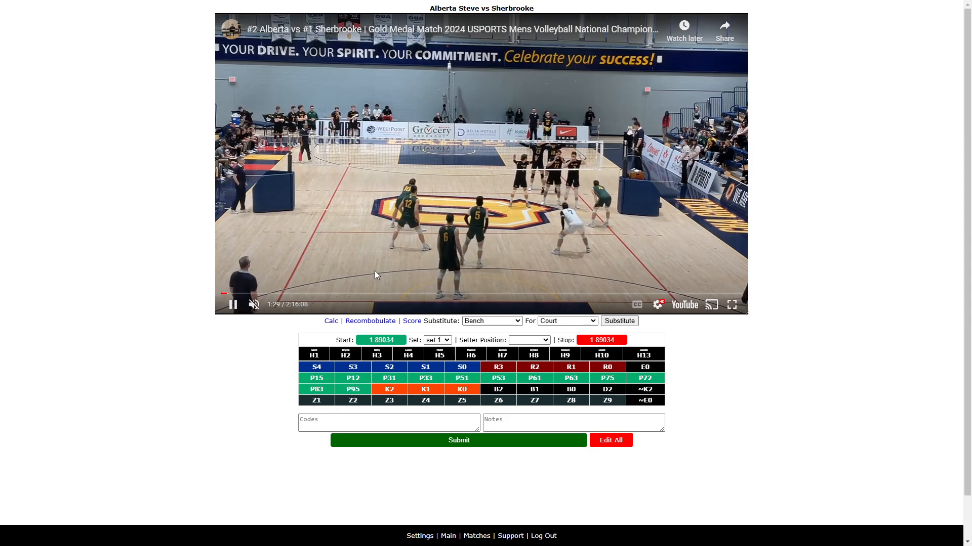
pyautogui.click(234, 305)
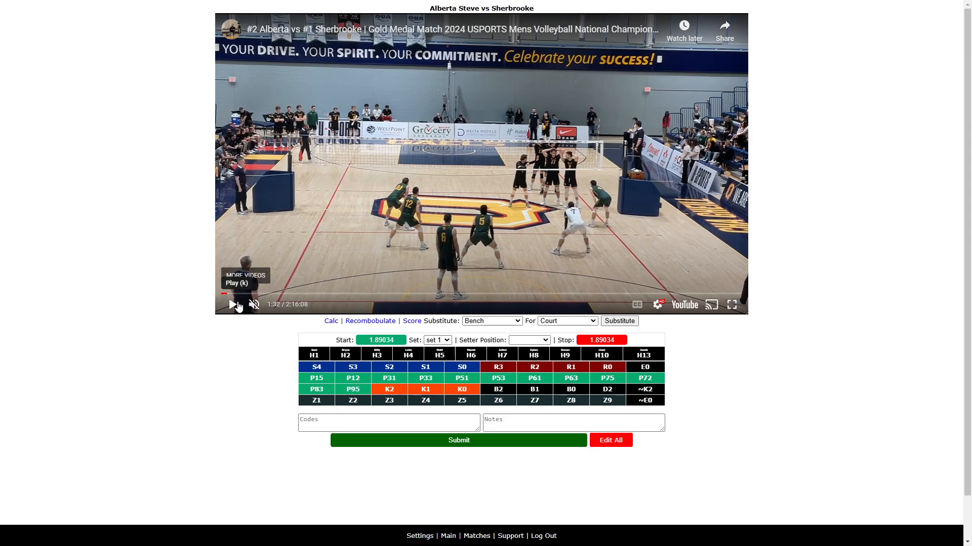
pyautogui.click(233, 305)
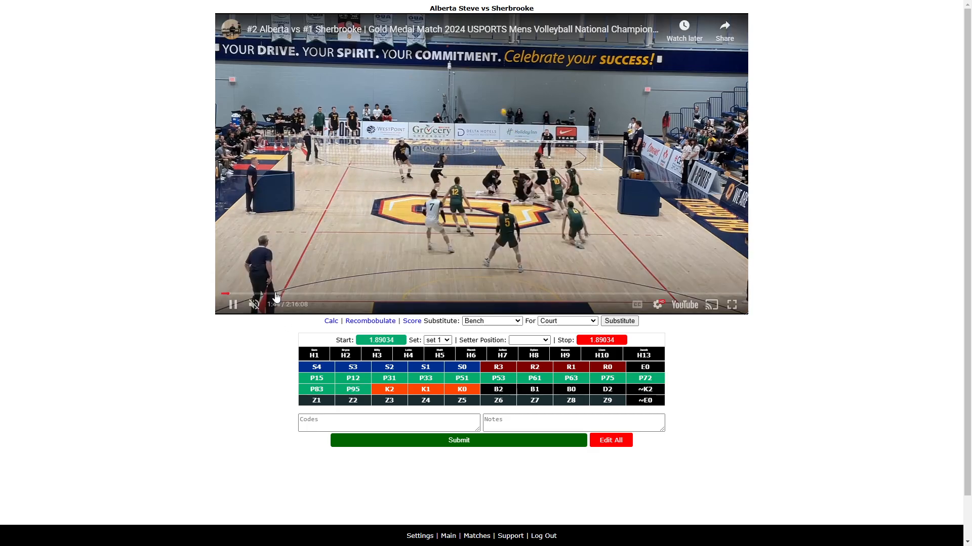
pyautogui.click(234, 306)
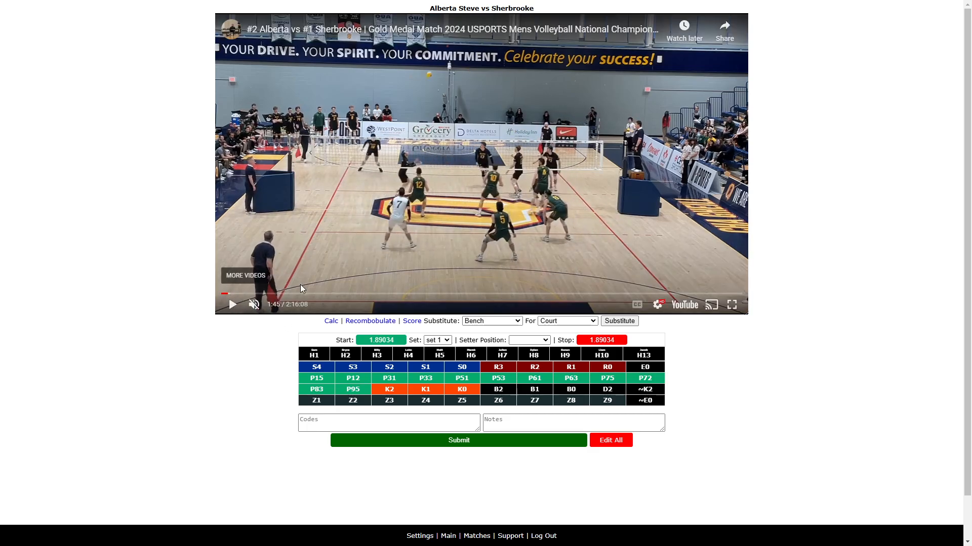
# - Rewind the video in small steps back toward the first serve
pyautogui.press('Left')
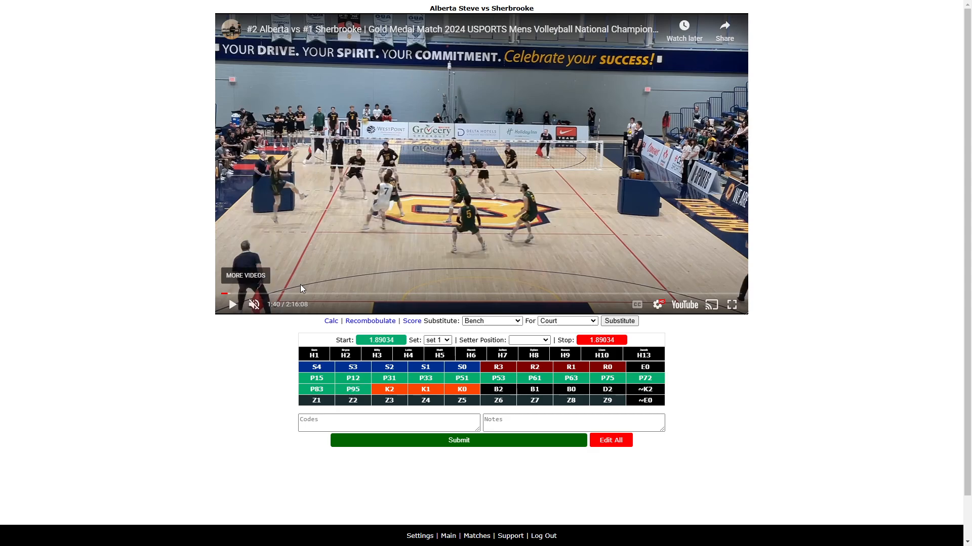
pyautogui.press('Left')
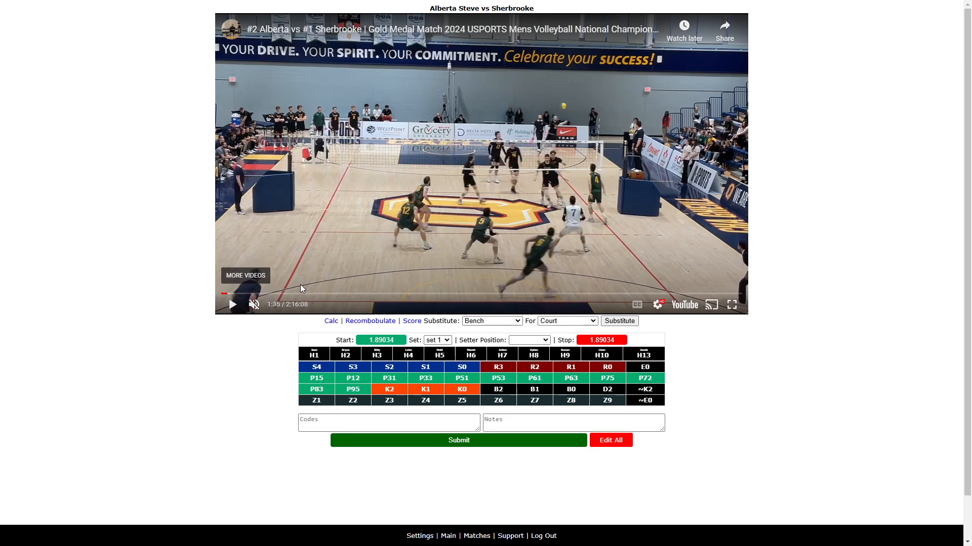
pyautogui.press('Left')
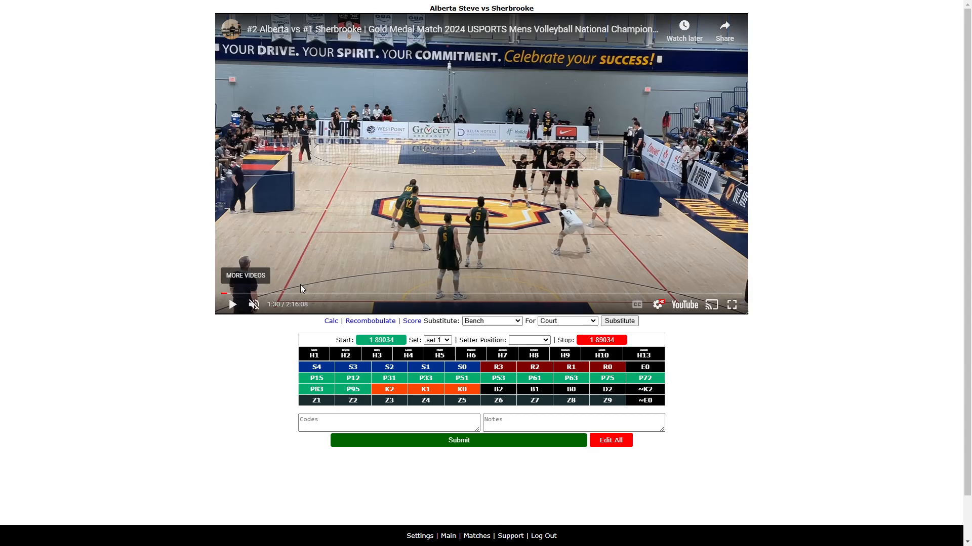
pyautogui.press('Left')
pyautogui.press('Left')
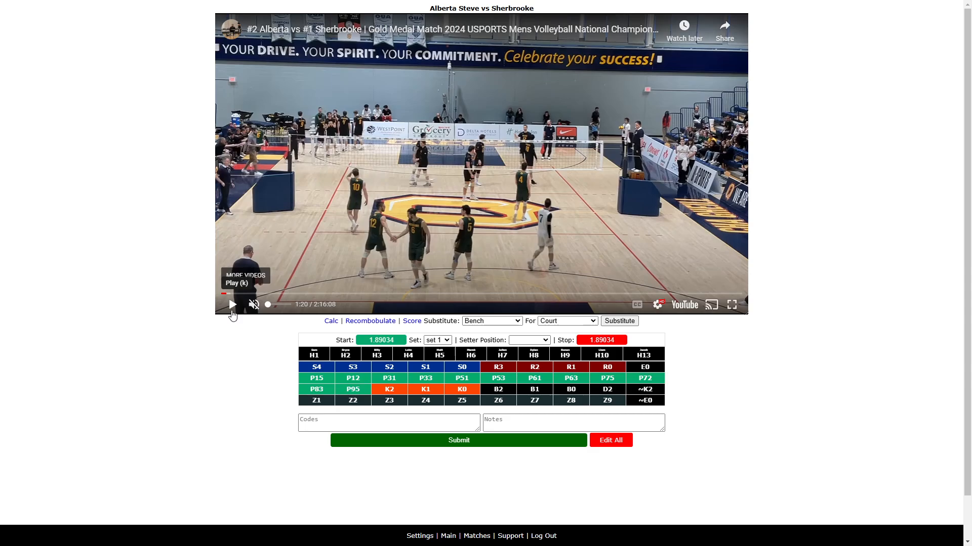
pyautogui.press('Left')
pyautogui.press('Left')
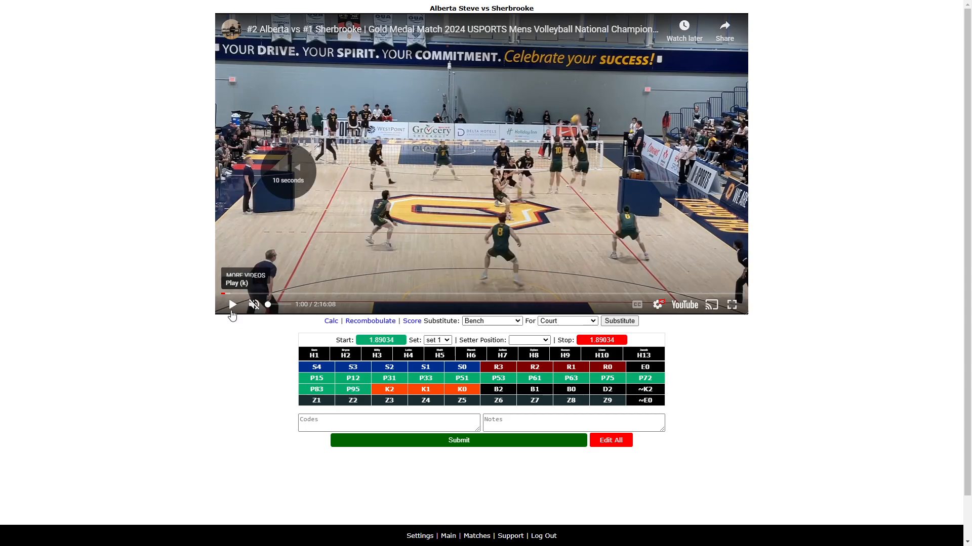
pyautogui.press('Left')
pyautogui.press('Left')
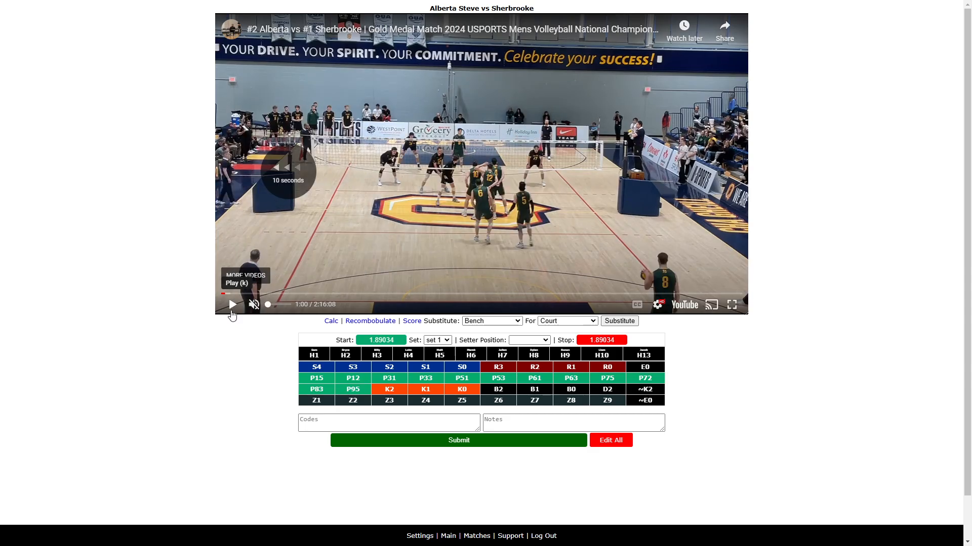
pyautogui.press('Left')
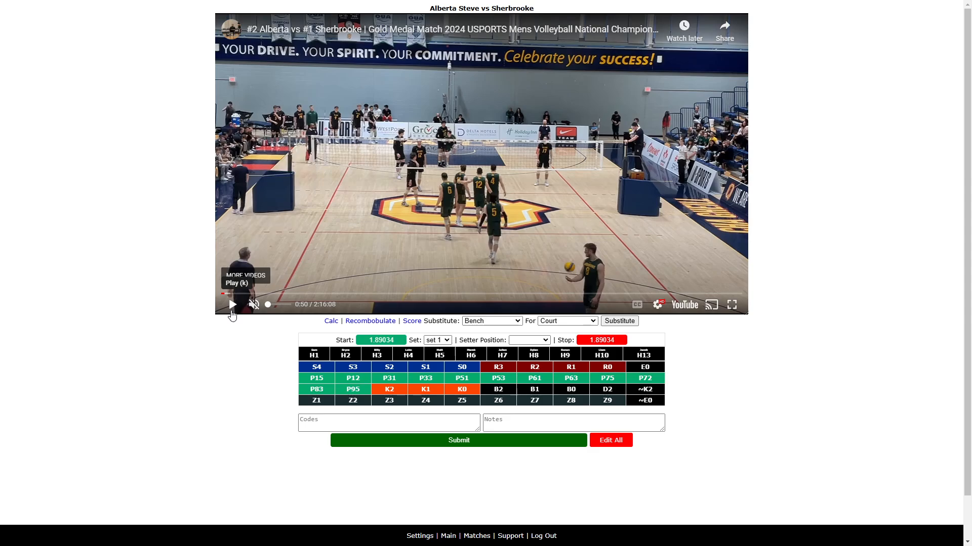
pyautogui.press('Left')
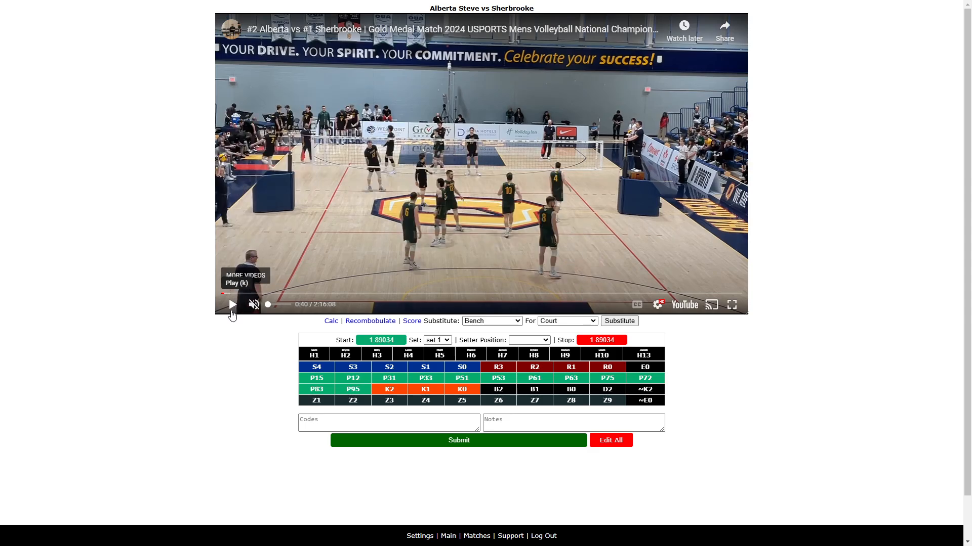
# - Pause the video at about 0:56 and set the setter position to Position 3
pyautogui.click(230, 306)
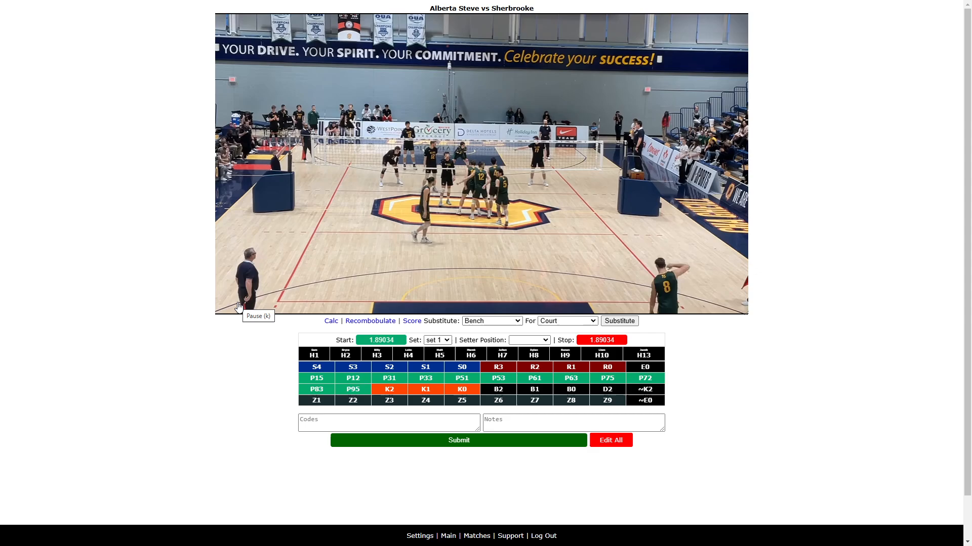
pyautogui.click(238, 306)
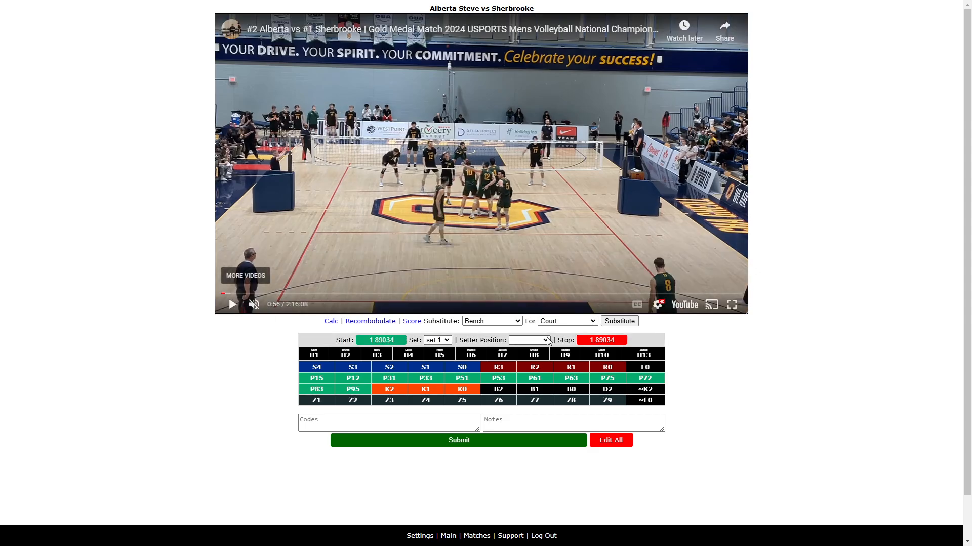
pyautogui.click(530, 340)
pyautogui.click(531, 388)
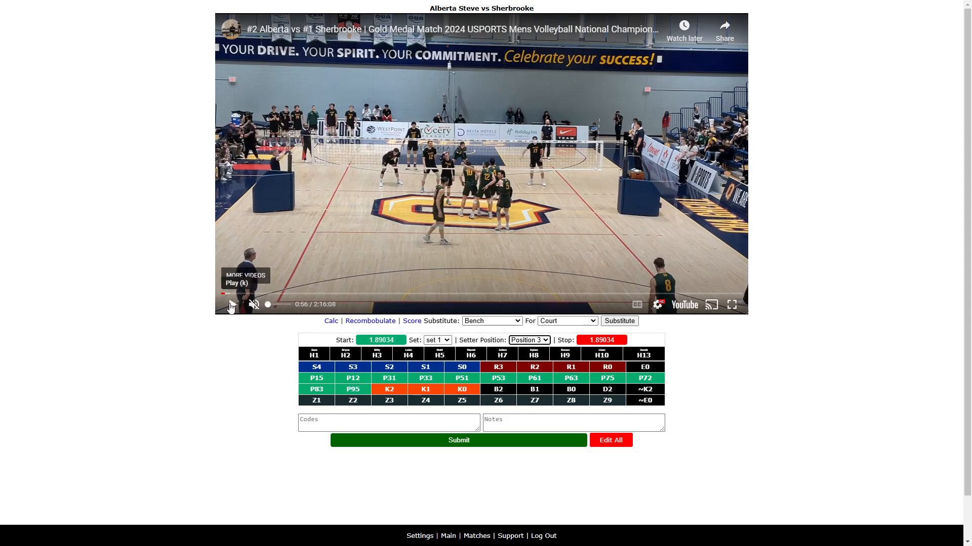
# - Play the serve and mark the rally's start time from the Codes field
pyautogui.click(355, 425)
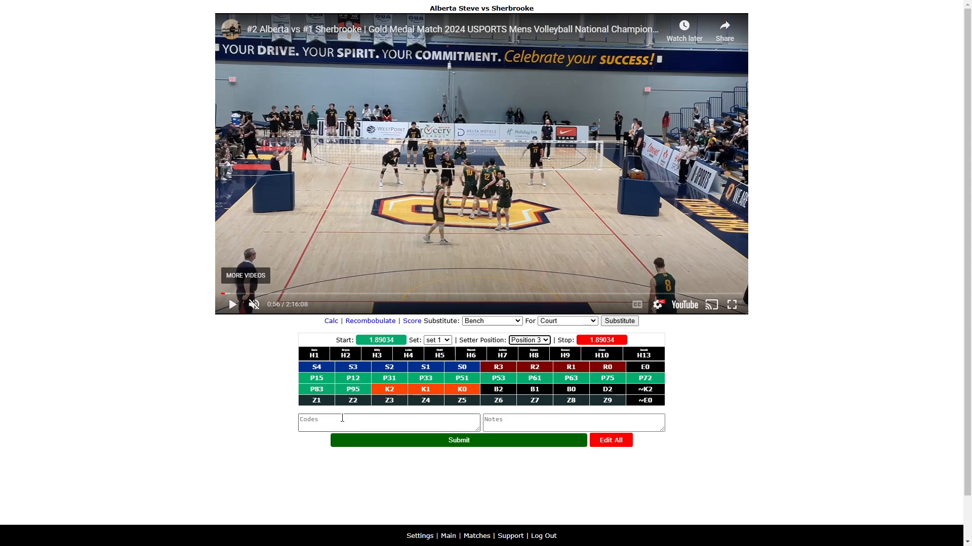
pyautogui.press('space')
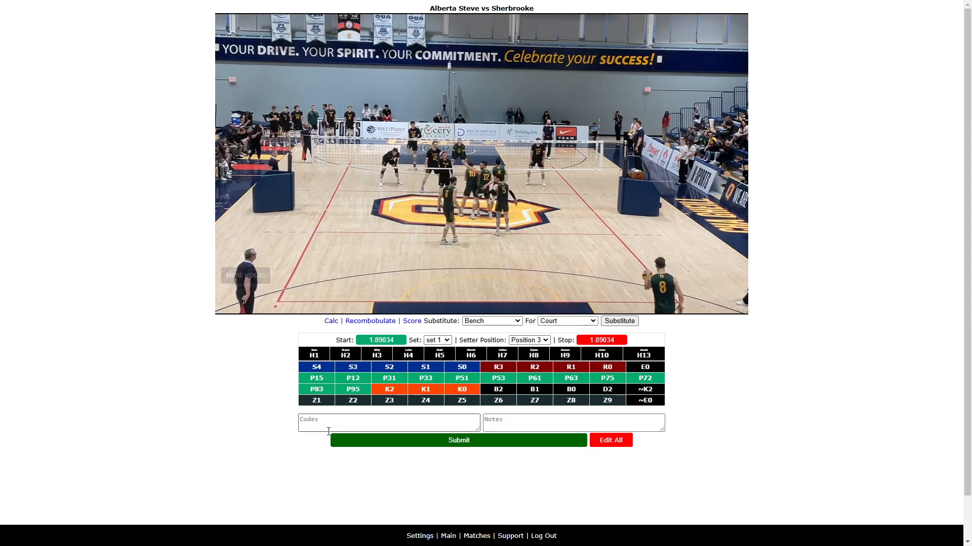
pyautogui.click(326, 419)
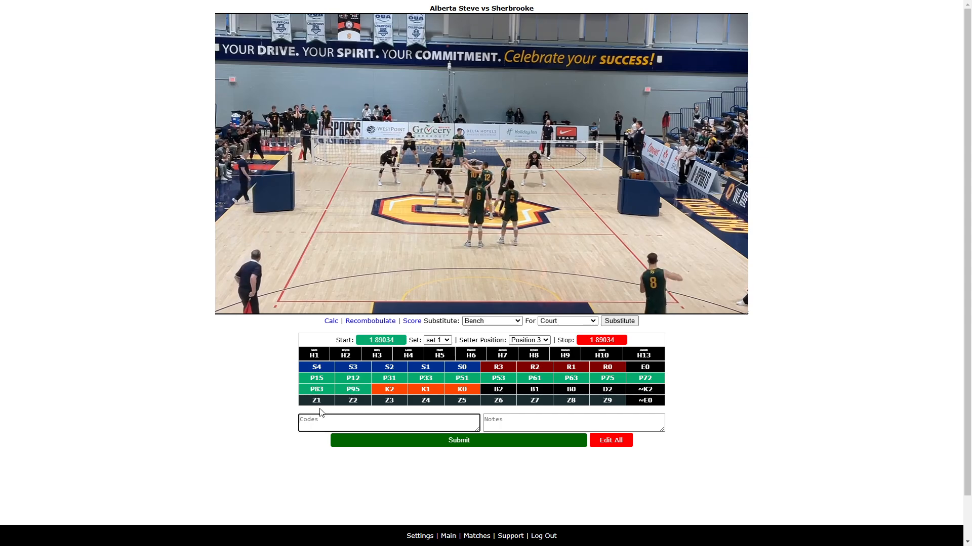
pyautogui.write('s')
pyautogui.press('BackSpace')
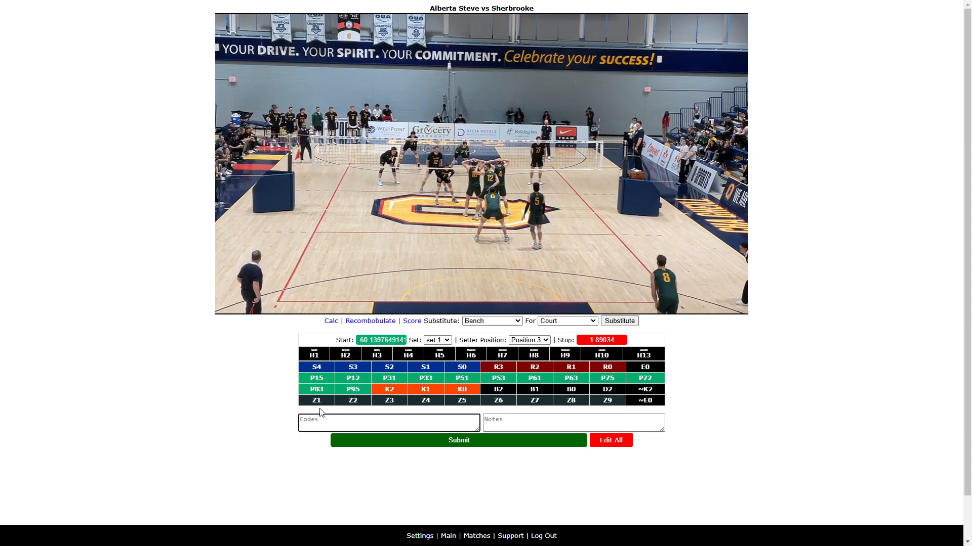
# - Enter the code H2R2 for the rally in the Codes field
pyautogui.write('H')
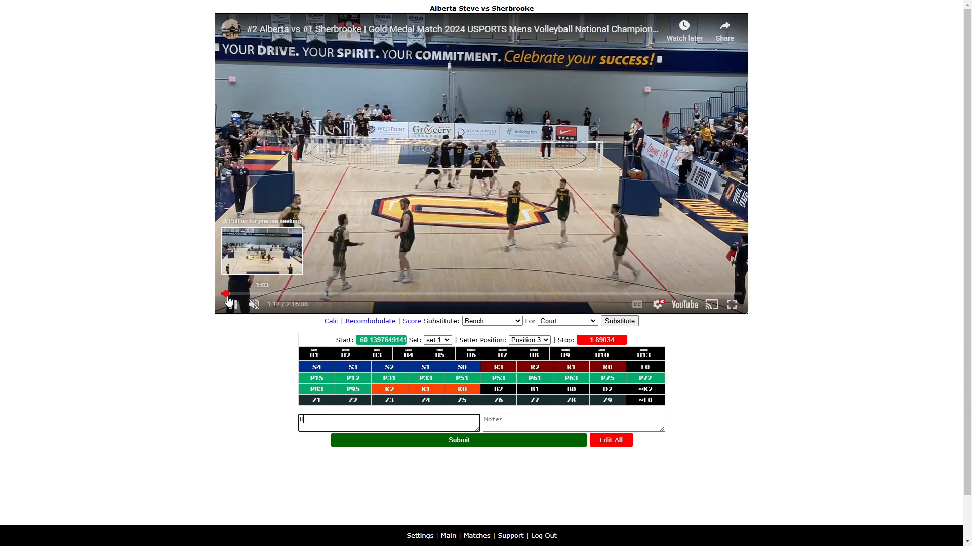
pyautogui.click(237, 309)
pyautogui.click(314, 418)
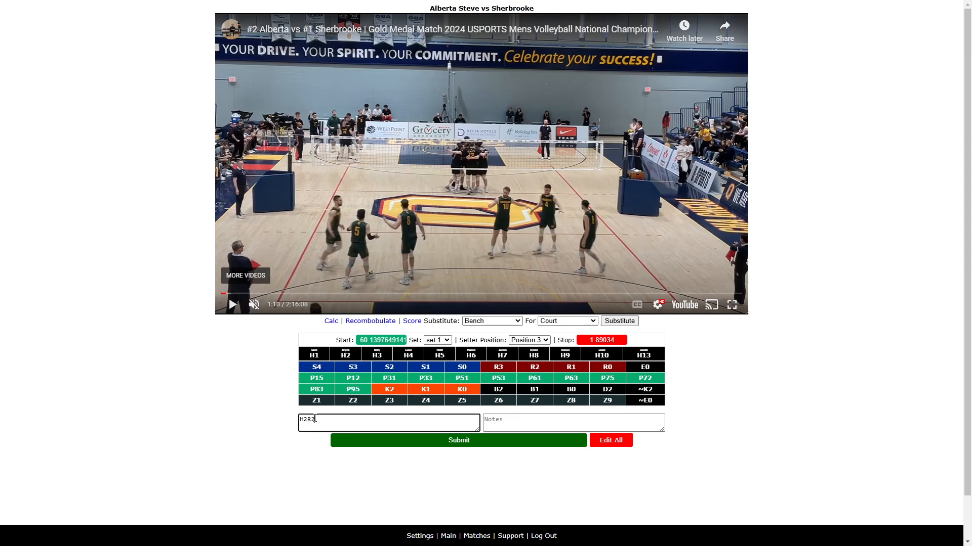
# - Play the rally and add the code H1P15 after H2R2 in the Codes field
pyautogui.click(233, 305)
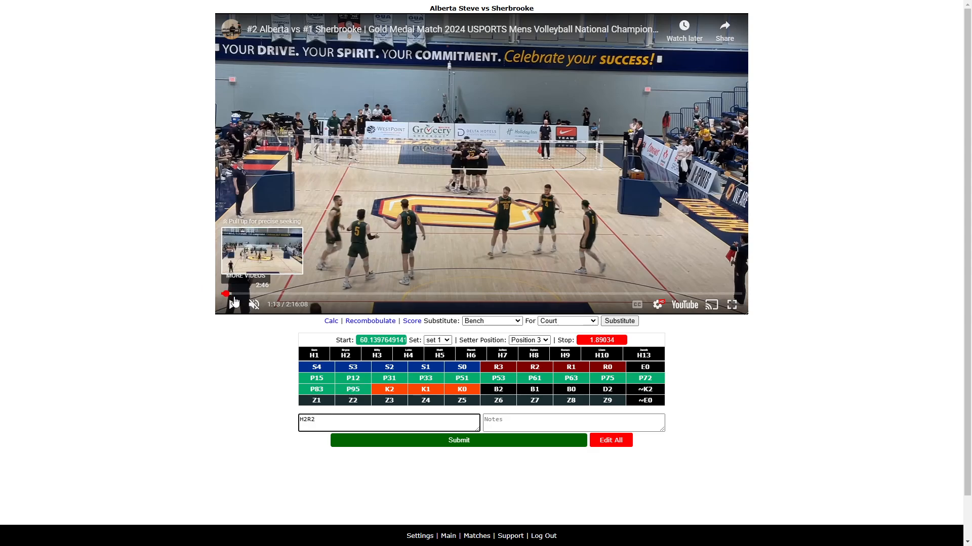
pyautogui.click(232, 305)
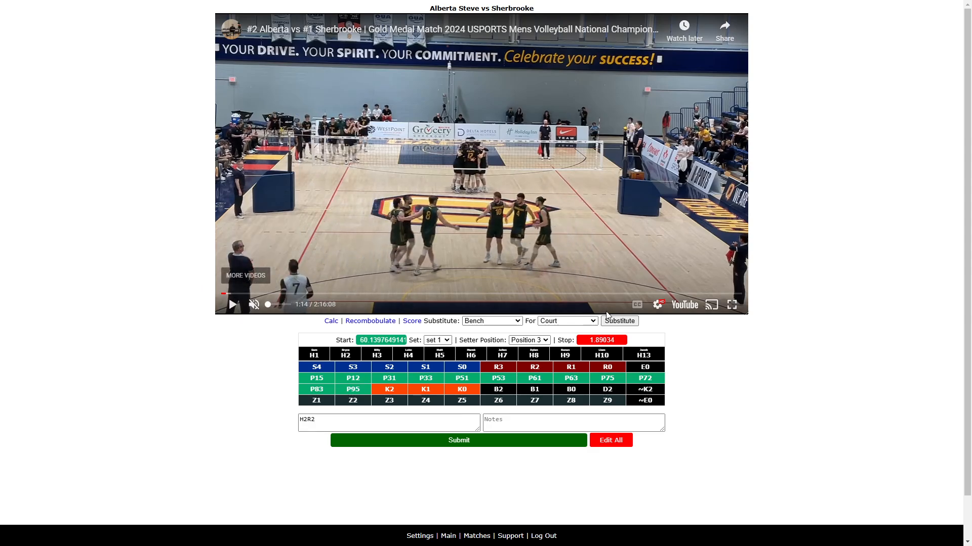
pyautogui.click(233, 305)
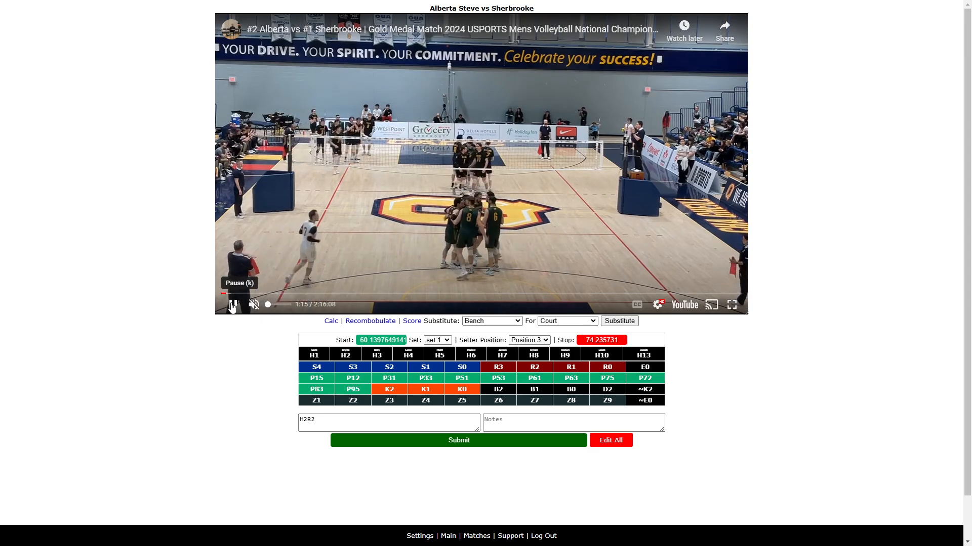
pyautogui.click(233, 305)
pyautogui.click(328, 419)
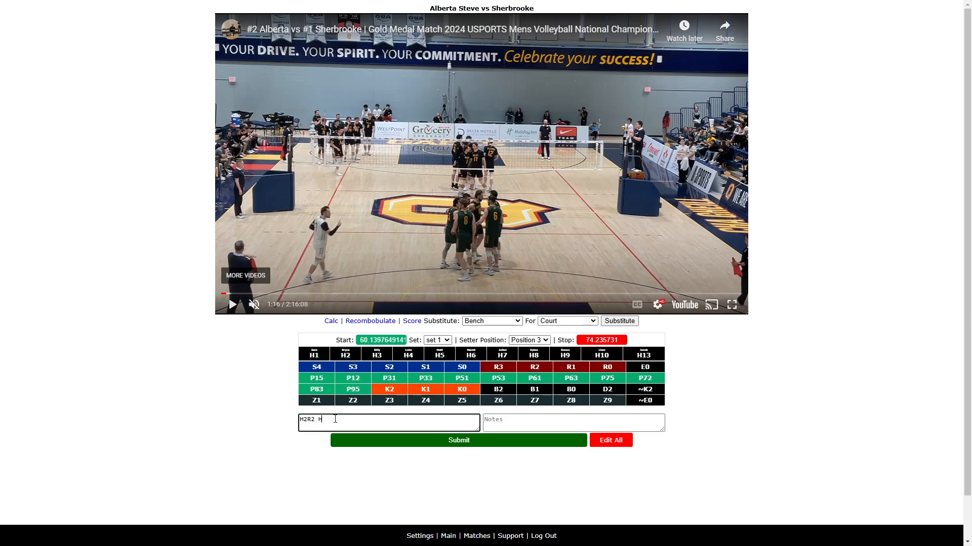
pyautogui.write('P13')
pyautogui.click(234, 306)
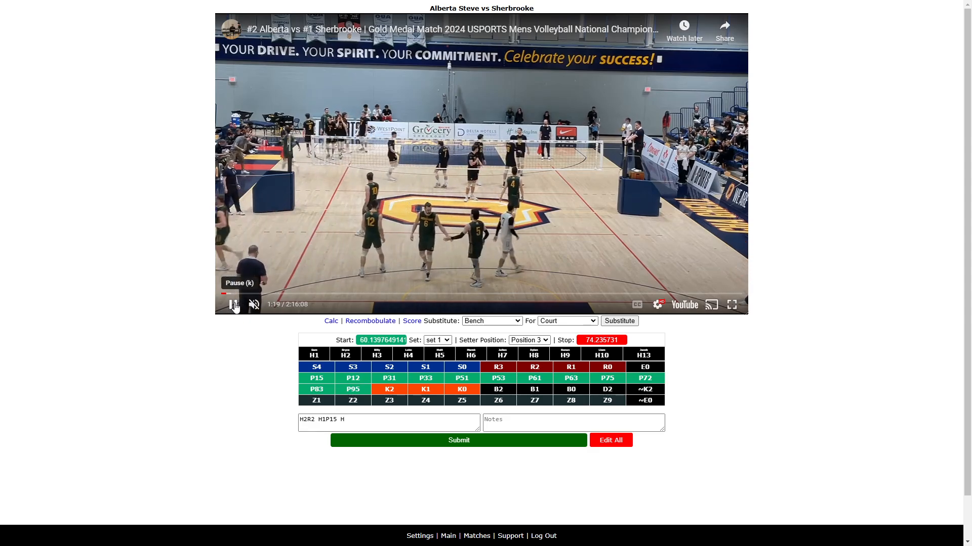
pyautogui.click(233, 306)
pyautogui.click(349, 418)
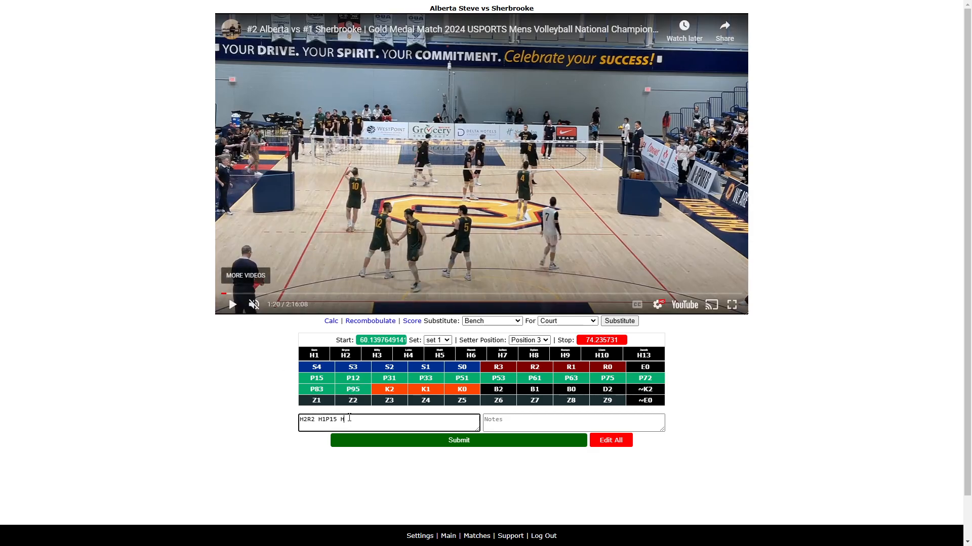
pyautogui.write('17K2Z6')
pyautogui.press('Return')
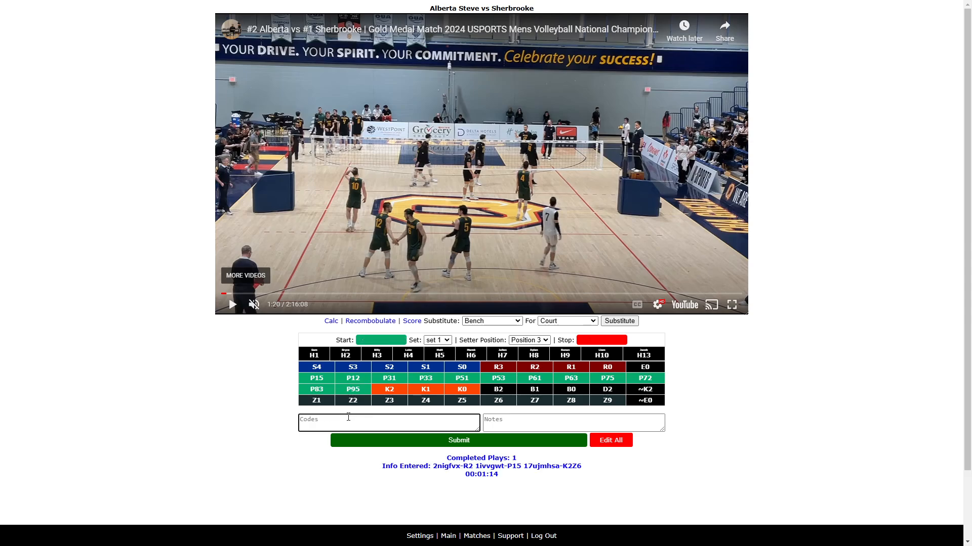
# - Play the next rally, enter H12S in the Codes field and mark the rally's start time
pyautogui.click(233, 306)
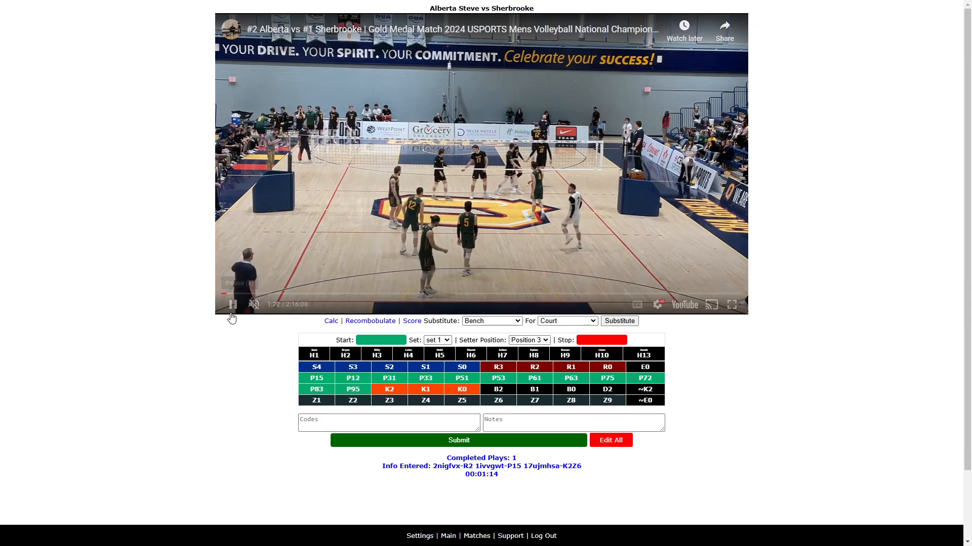
pyautogui.click(366, 422)
pyautogui.write('H12S')
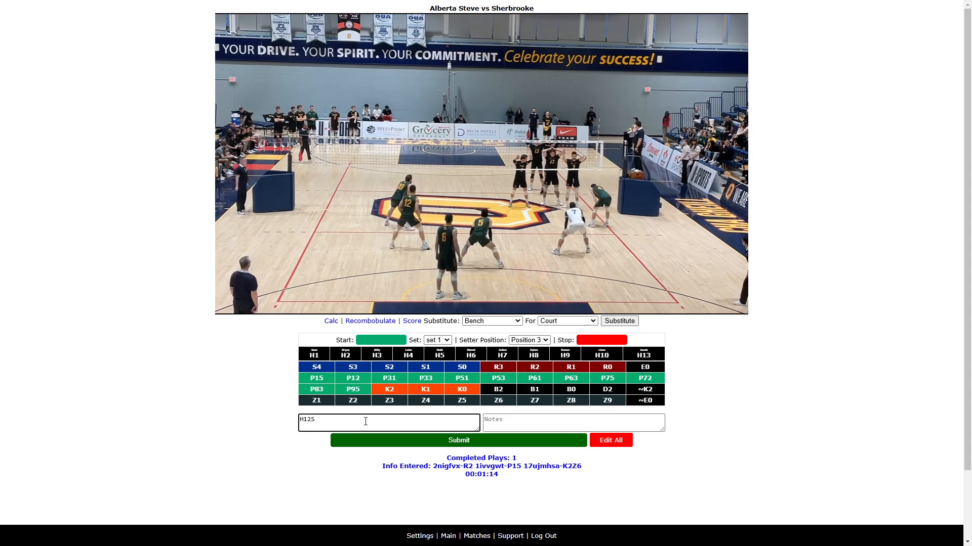
pyautogui.write('V')
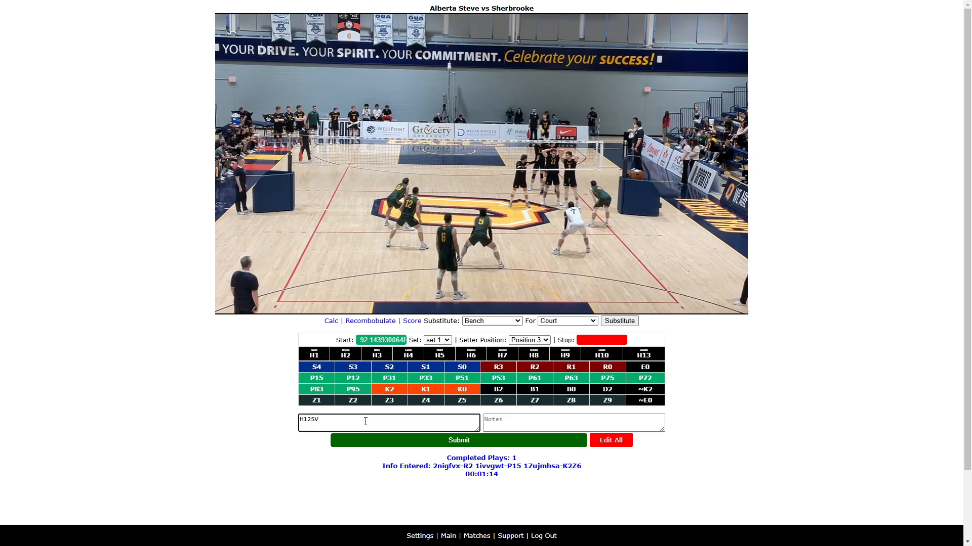
pyautogui.press('BackSpace')
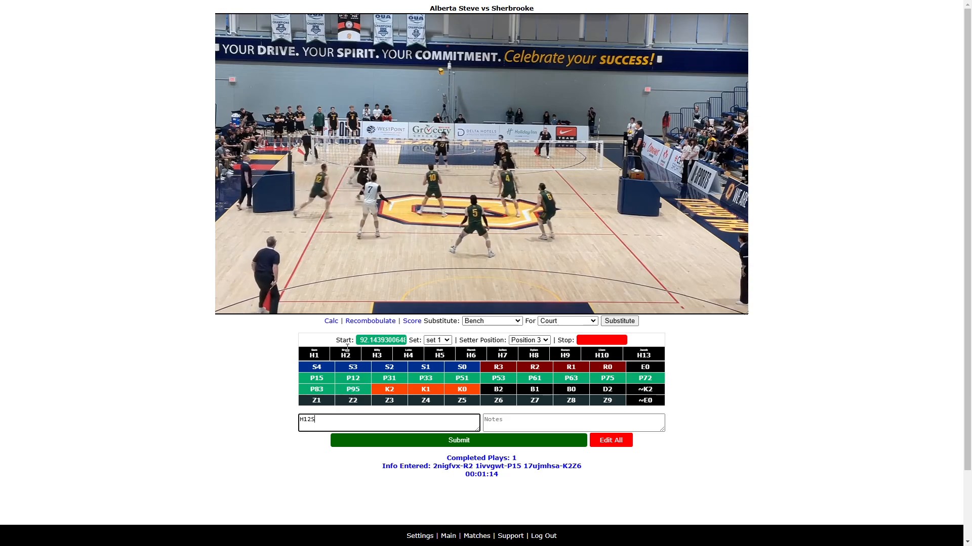
# - Complete the serve code as H12S3Z1 and add the dig code H17D2
pyautogui.click(292, 394)
pyautogui.click(326, 419)
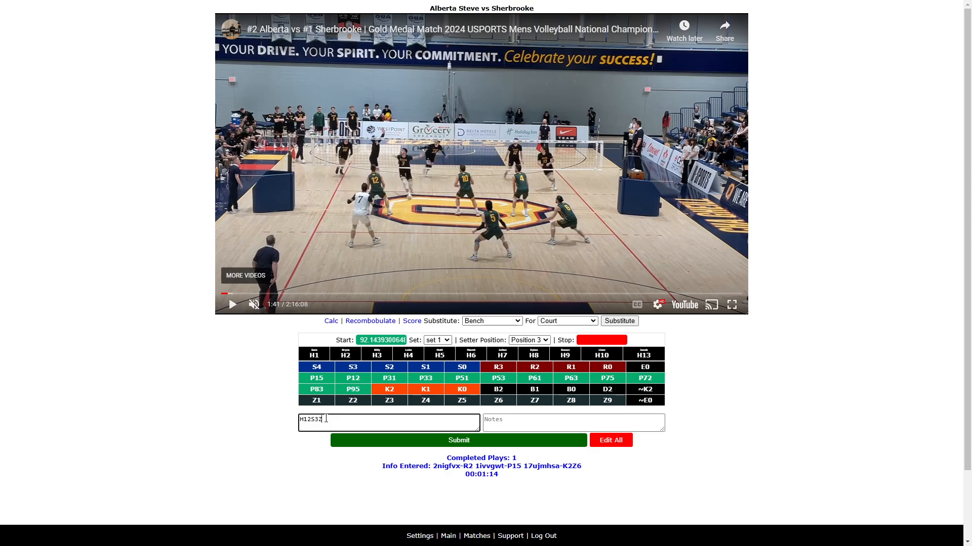
pyautogui.write('3Z1 H17D2')
# - Play on and append H1P515 H17K1Z3 to the rally's codes
pyautogui.click(232, 304)
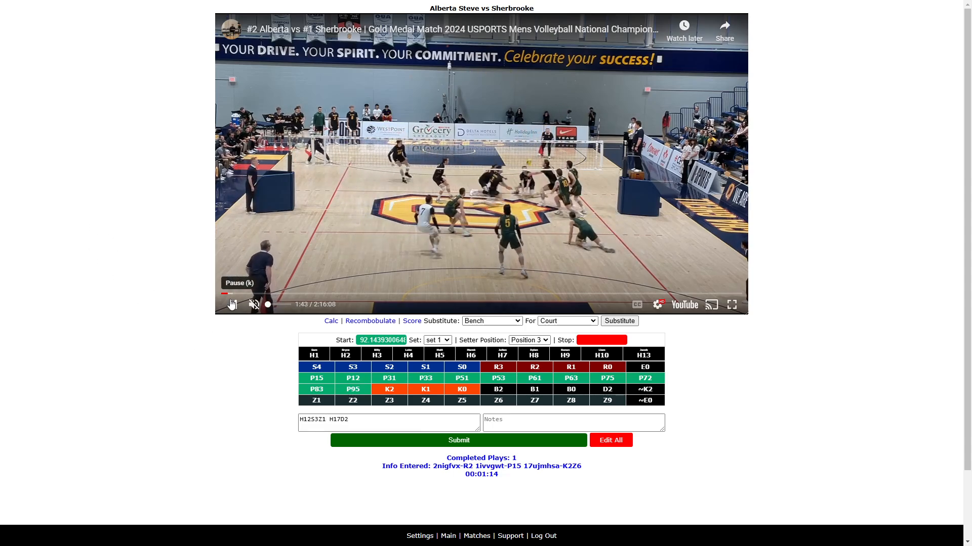
pyautogui.click(232, 304)
pyautogui.click(363, 422)
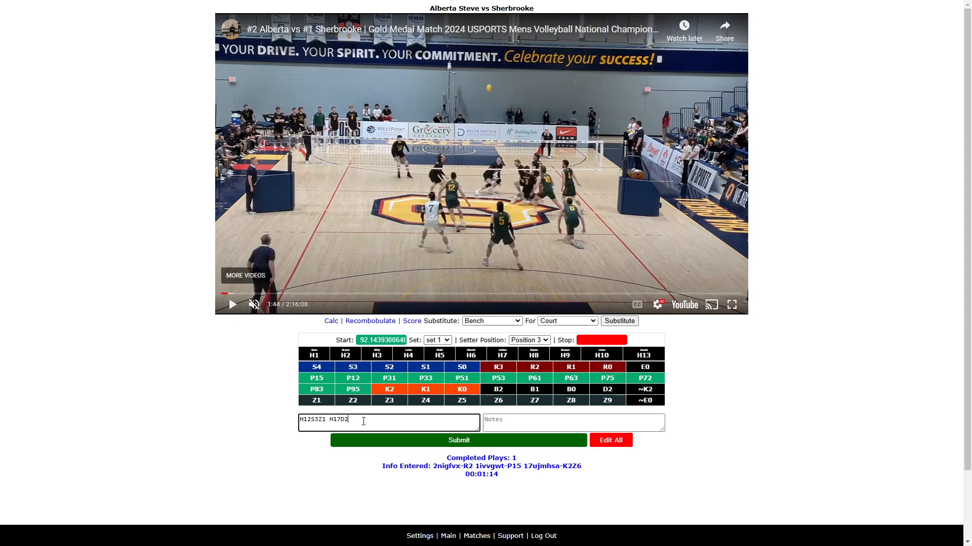
pyautogui.write('H1')
pyautogui.write('P15')
pyautogui.write(' H1P515 H')
pyautogui.write('17K1Z3')
# - Play on and append H1P15 H17K1Z2 to the rally's codes
pyautogui.click(232, 305)
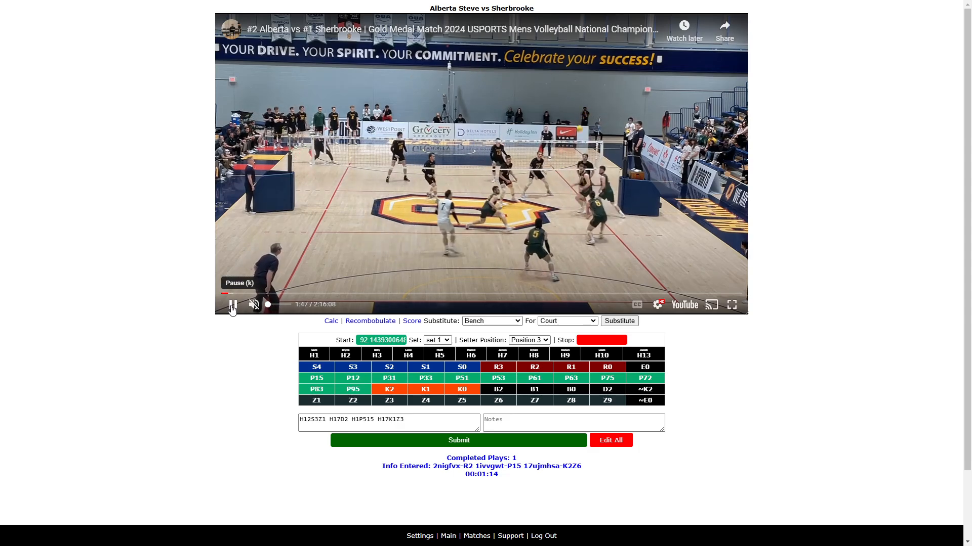
pyautogui.click(233, 305)
pyautogui.click(418, 421)
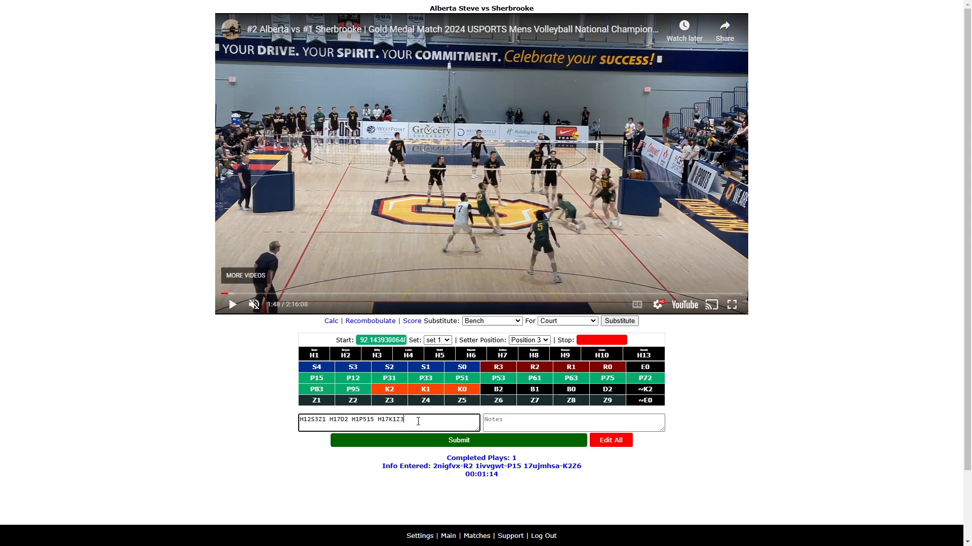
pyautogui.write('H1P15 H17K1Z2')
pyautogui.click(233, 306)
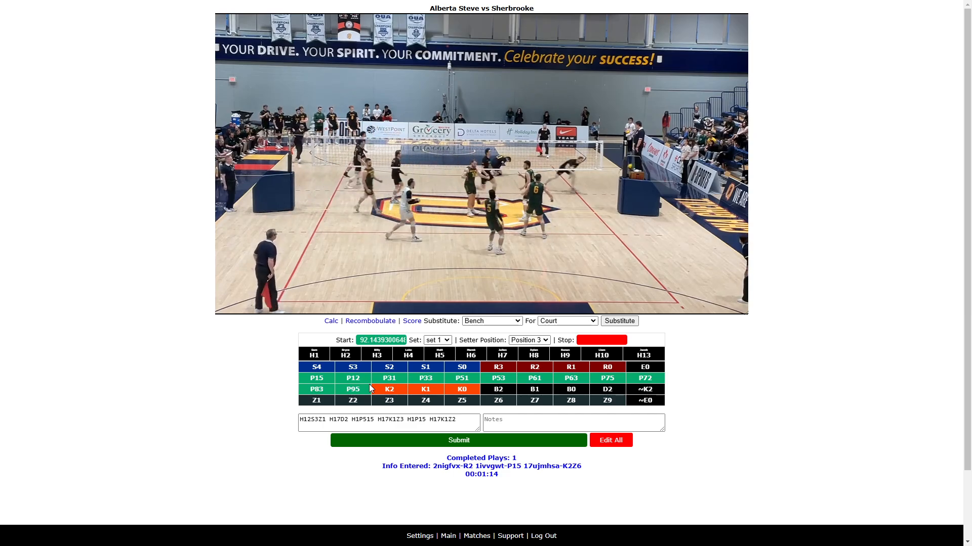
# - Mark the rally's stop time, end the codes with ~K2 and submit the rally
pyautogui.click(467, 421)
pyautogui.write('N')
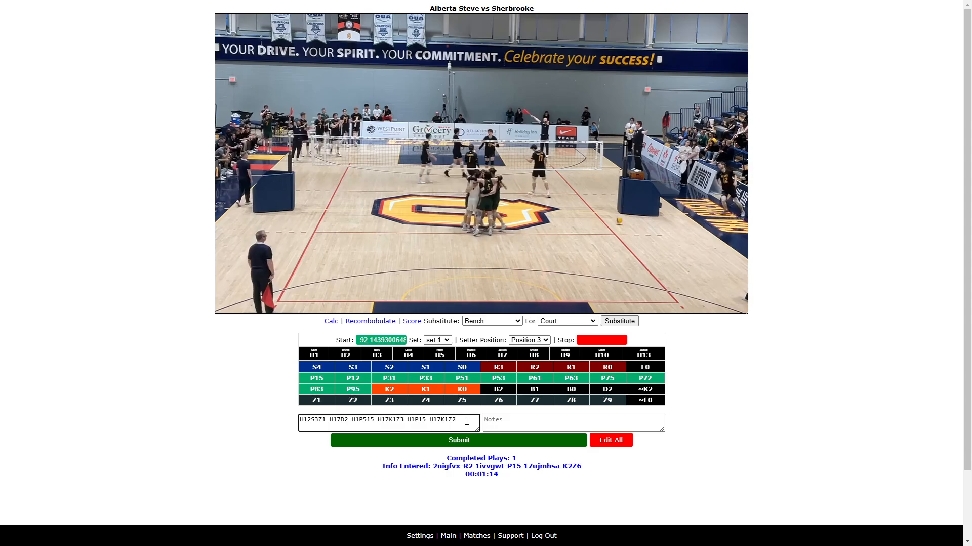
pyautogui.click(446, 410)
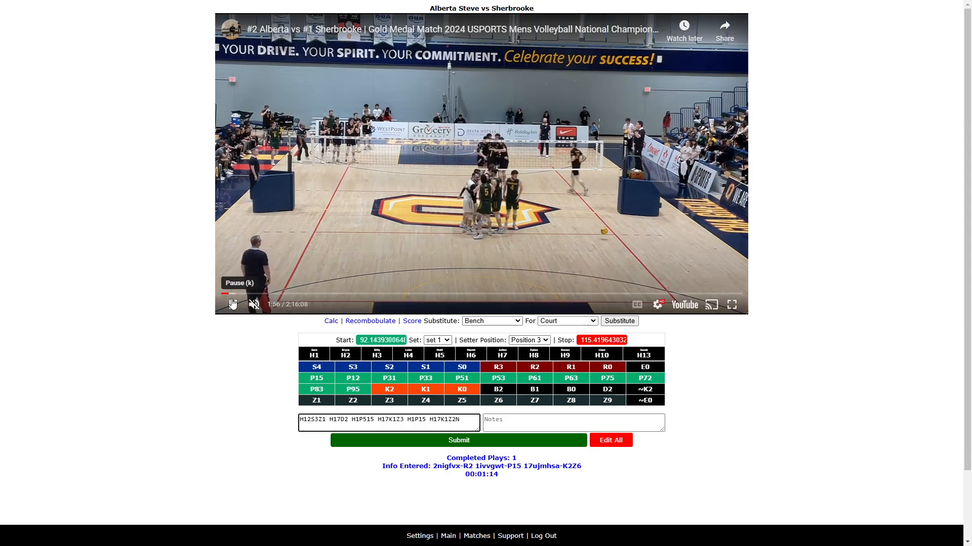
pyautogui.click(447, 422)
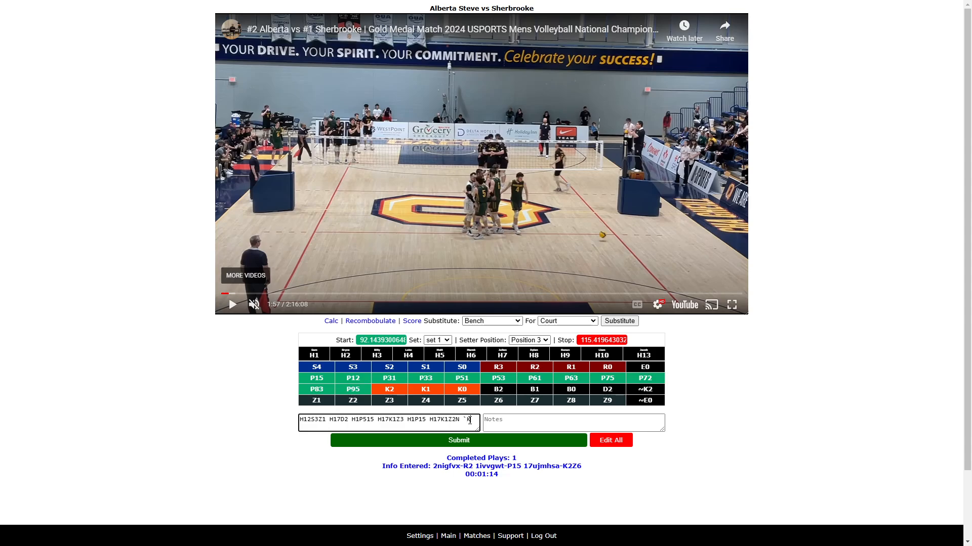
pyautogui.press('BackSpace')
pyautogui.press('BackSpace')
pyautogui.write('~K2')
pyautogui.press('Return')
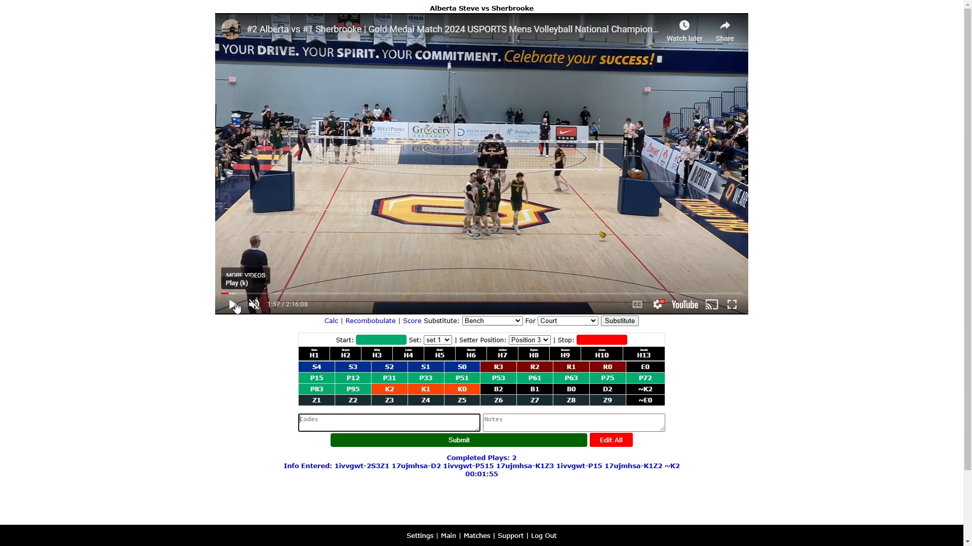
# - Mark the next rally's start time from the Codes field
pyautogui.click(353, 343)
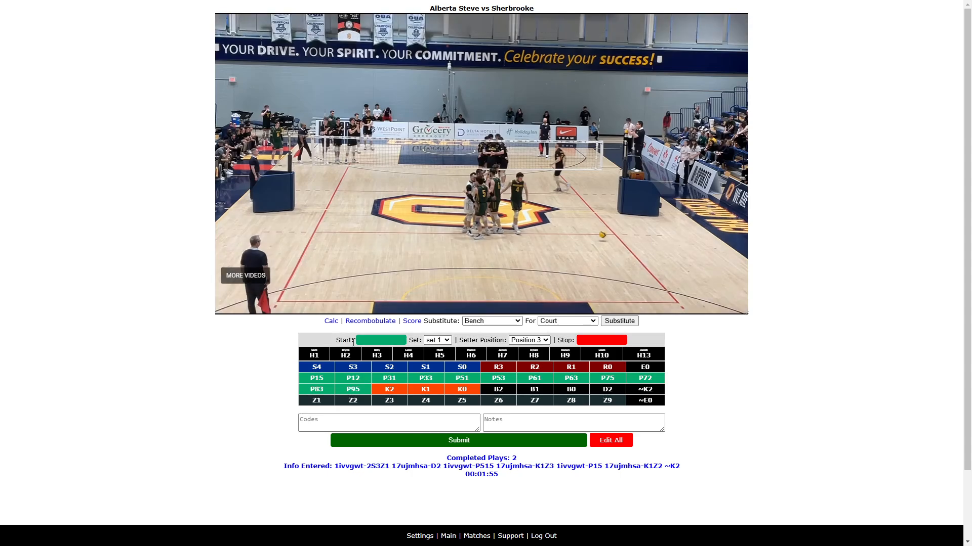
pyautogui.click(394, 419)
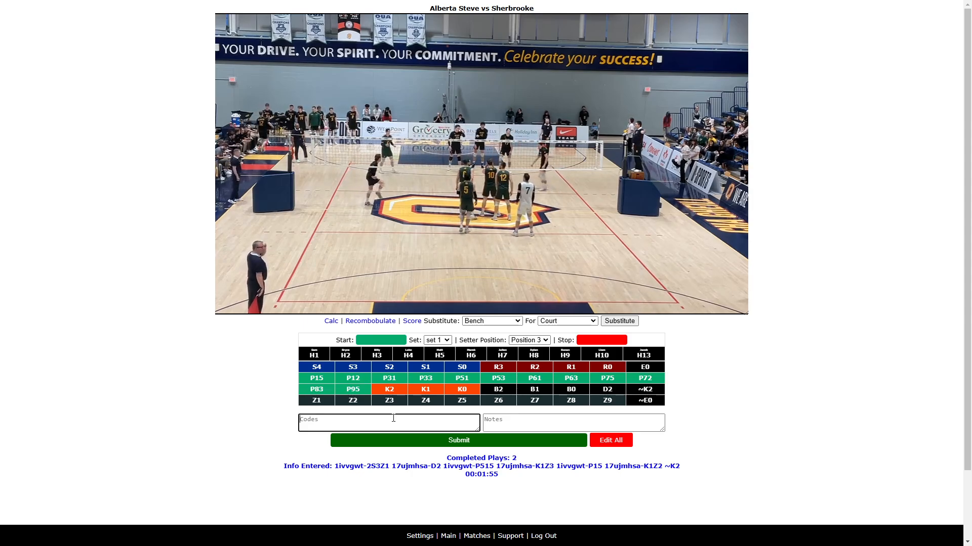
pyautogui.write('V')
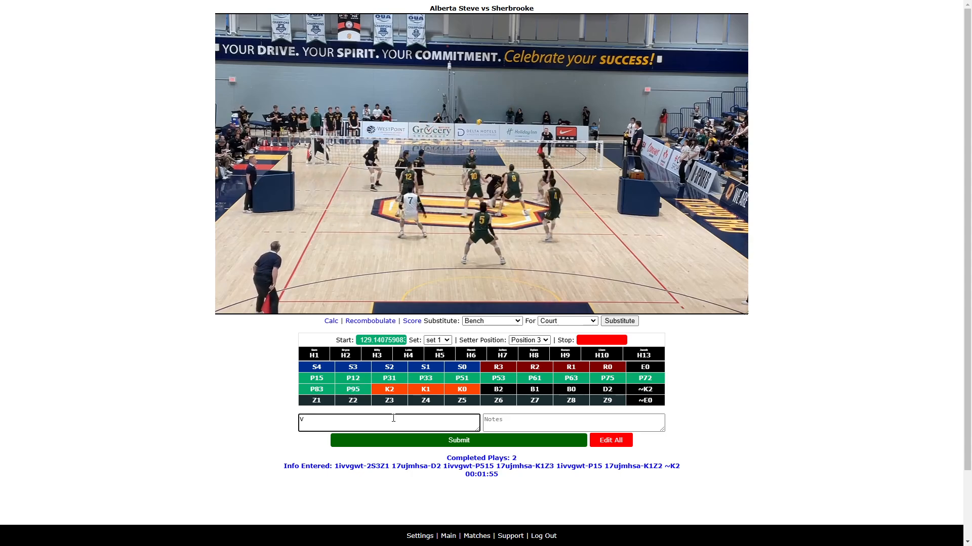
# - Play the serve and enter H17R3 H1P51 in the Codes field
pyautogui.click(232, 305)
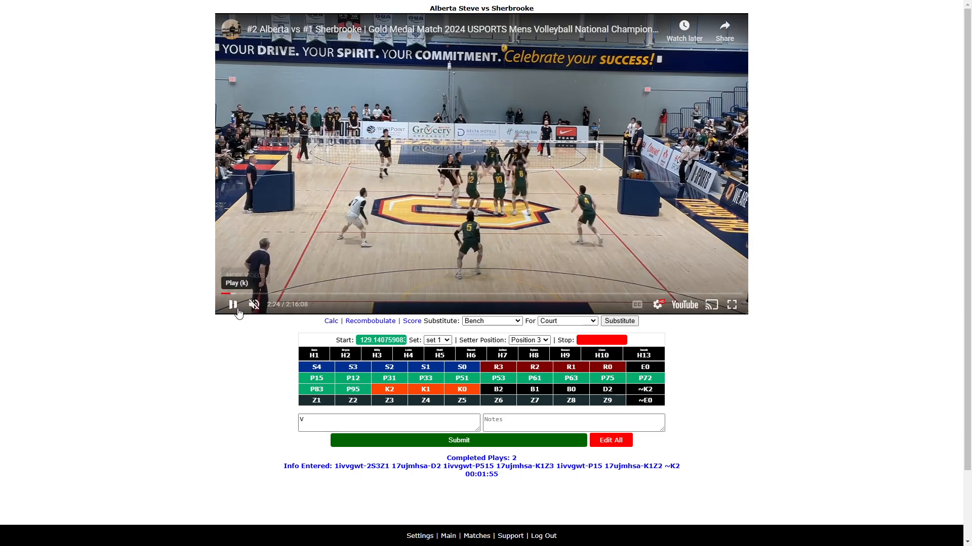
pyautogui.click(334, 420)
pyautogui.press('BackSpace')
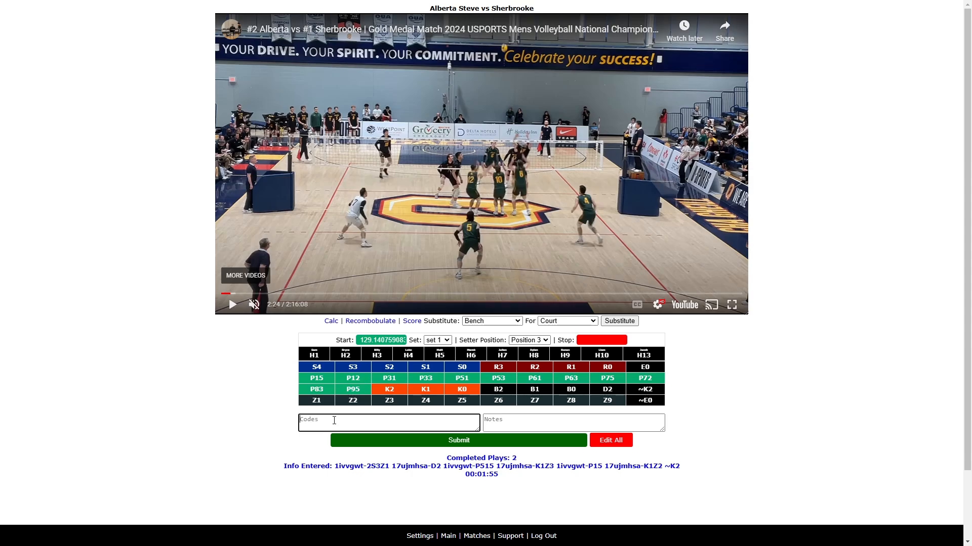
pyautogui.write('H')
pyautogui.write('1')
pyautogui.write('7R3 H1P')
pyautogui.write('61')
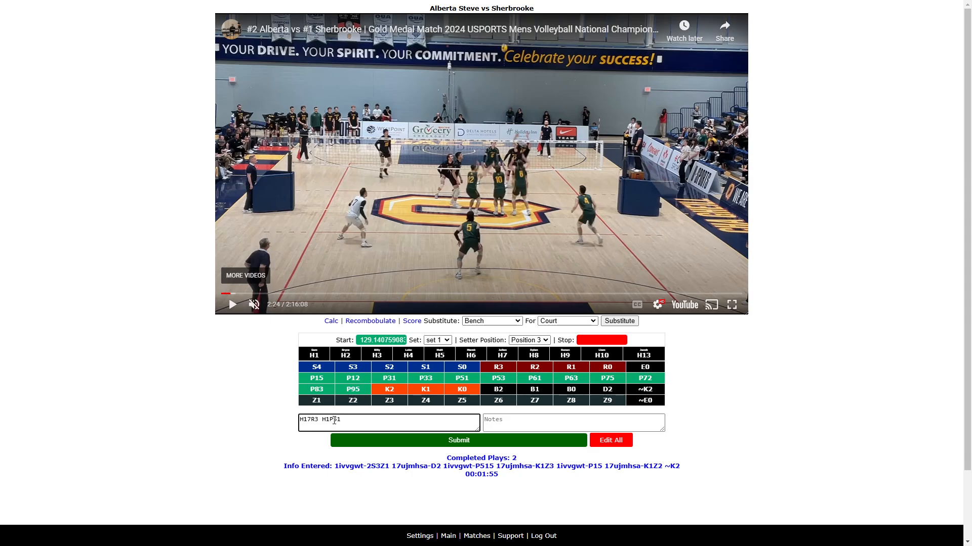
# - Replay the rally from a few seconds earlier and append H3K1Z8 H10D2 to the rally's codes
pyautogui.click(233, 304)
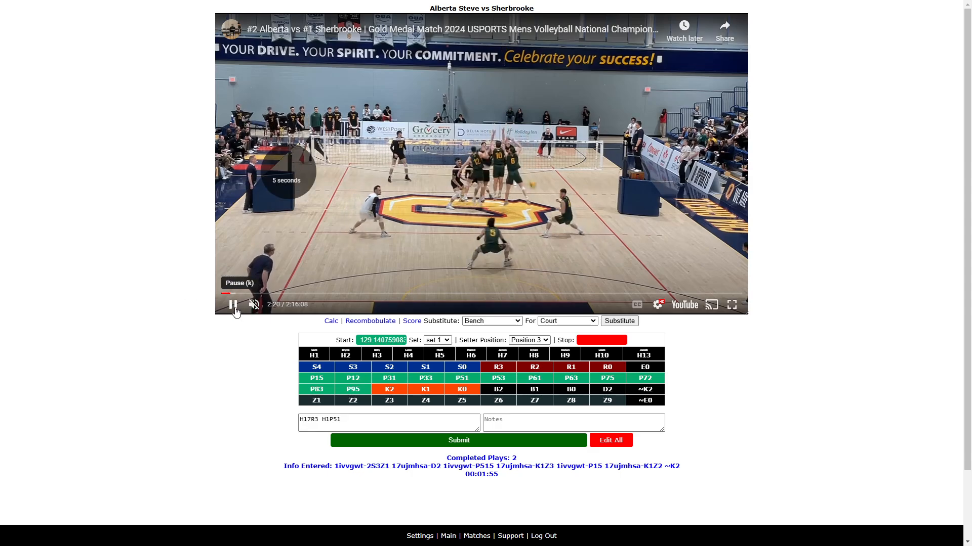
pyautogui.press('Left')
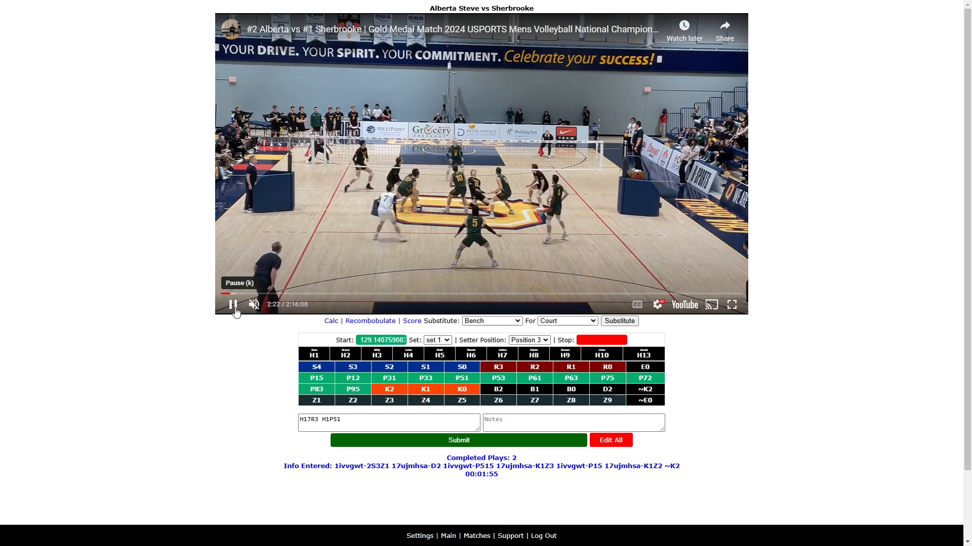
pyautogui.click(224, 303)
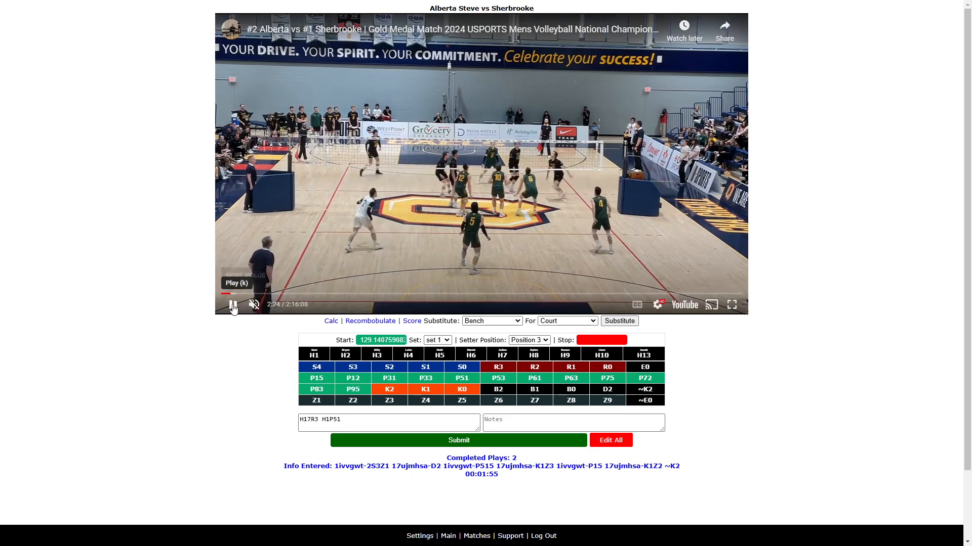
pyautogui.press('Left')
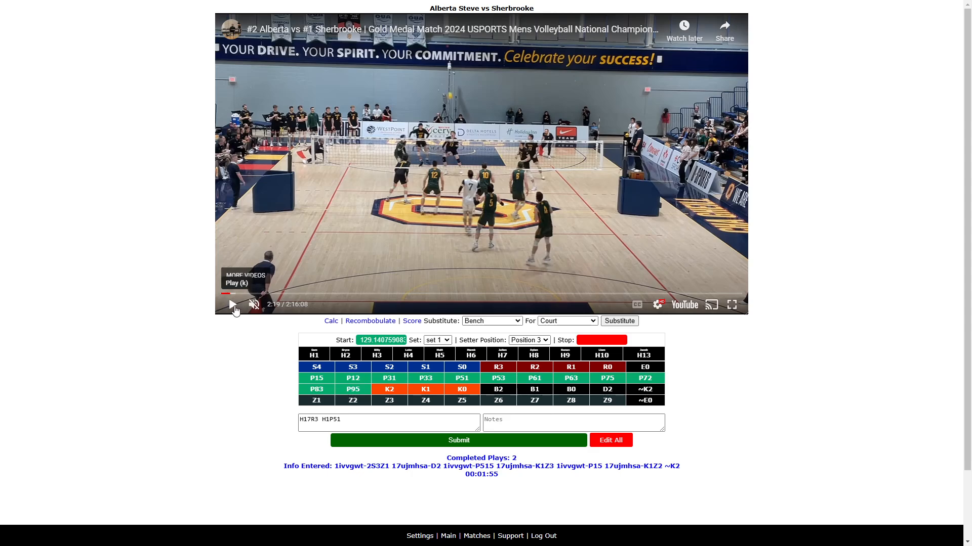
pyautogui.click(235, 308)
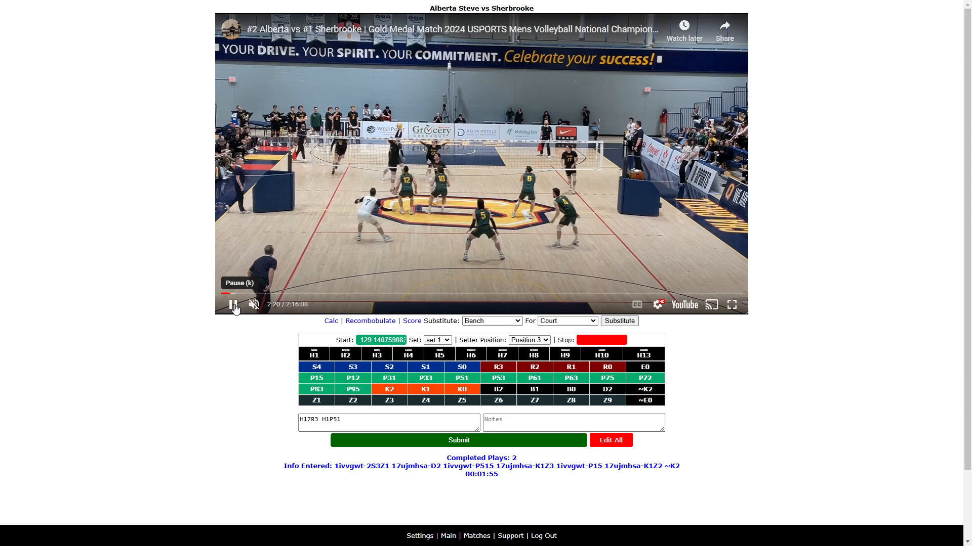
pyautogui.click(233, 307)
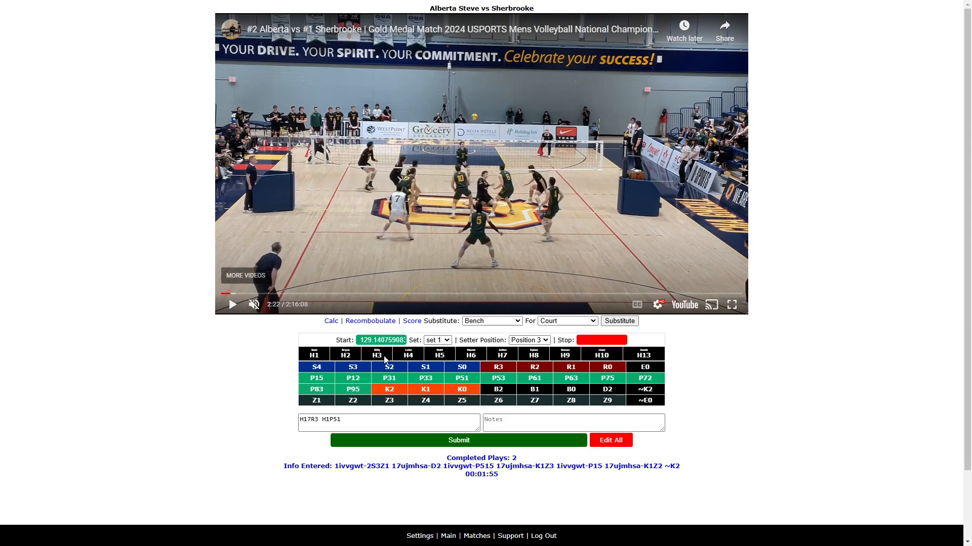
pyautogui.click(357, 419)
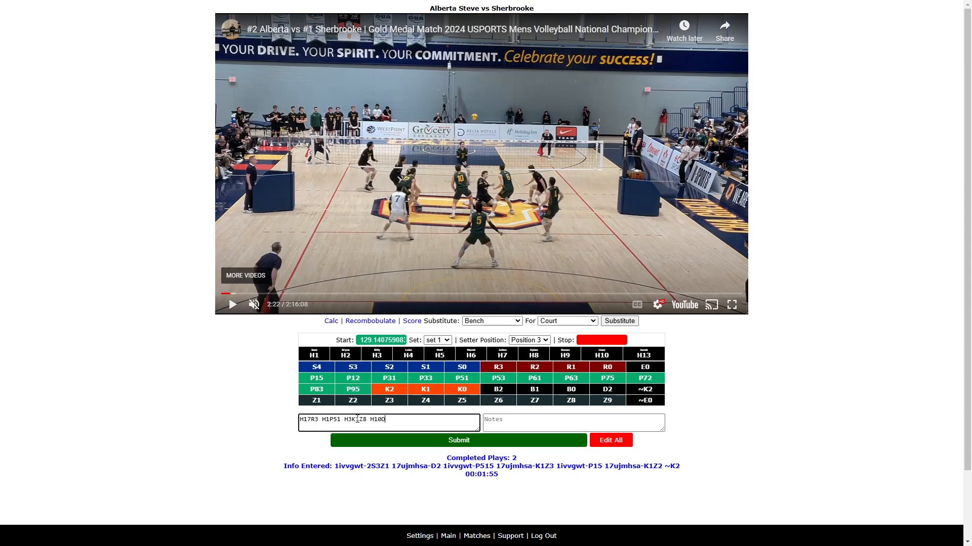
# - Play on, append H5P15 H17K2Z1 to the codes and submit the rally
pyautogui.click(232, 305)
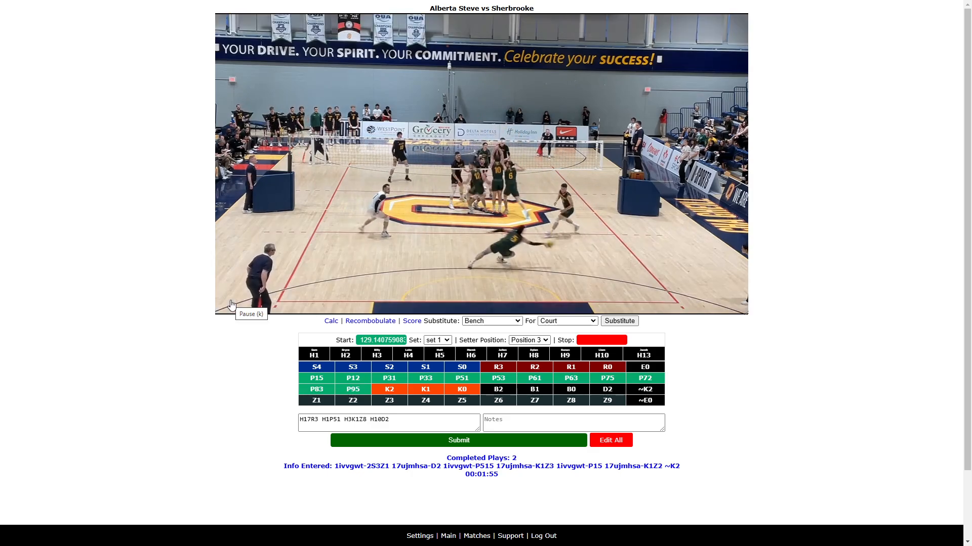
pyautogui.click(232, 304)
pyautogui.click(354, 423)
pyautogui.click(413, 421)
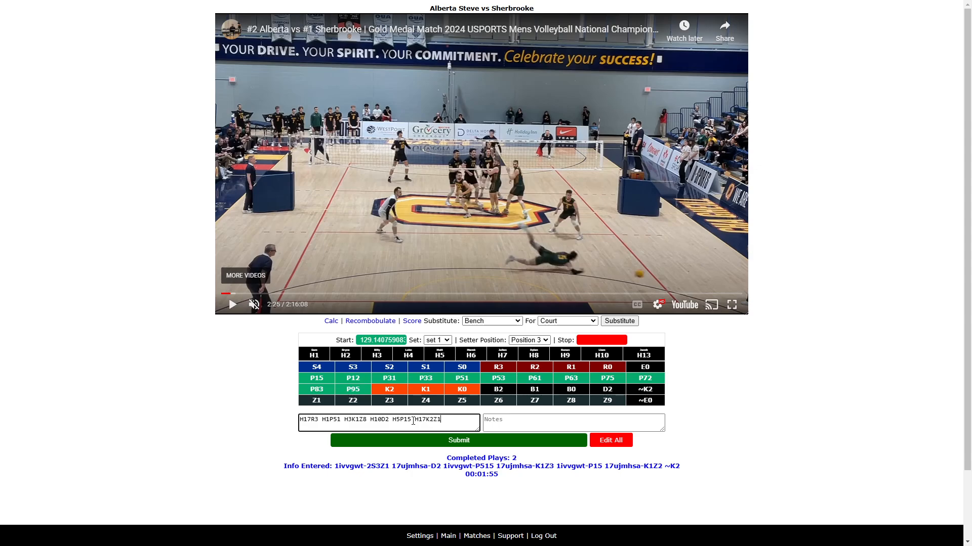
pyautogui.click(232, 310)
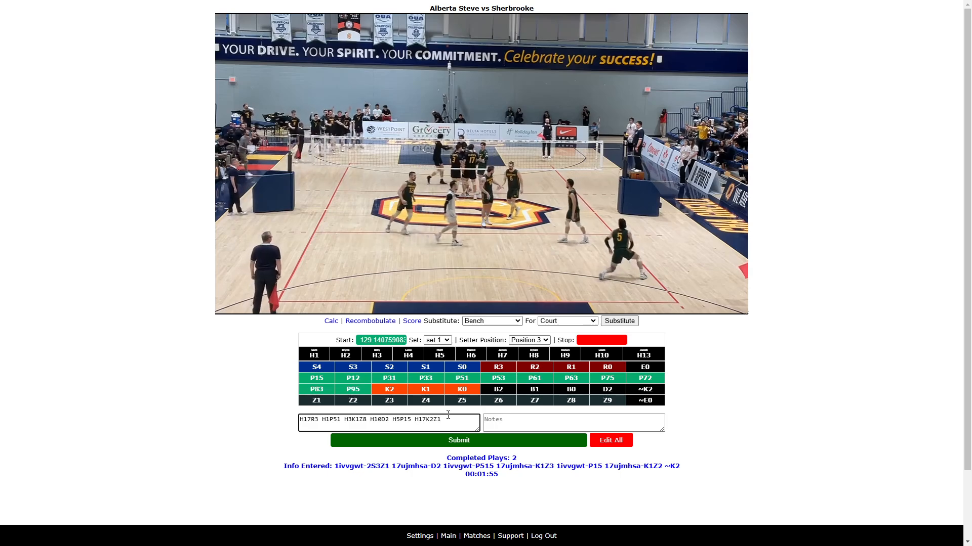
pyautogui.press('Return')
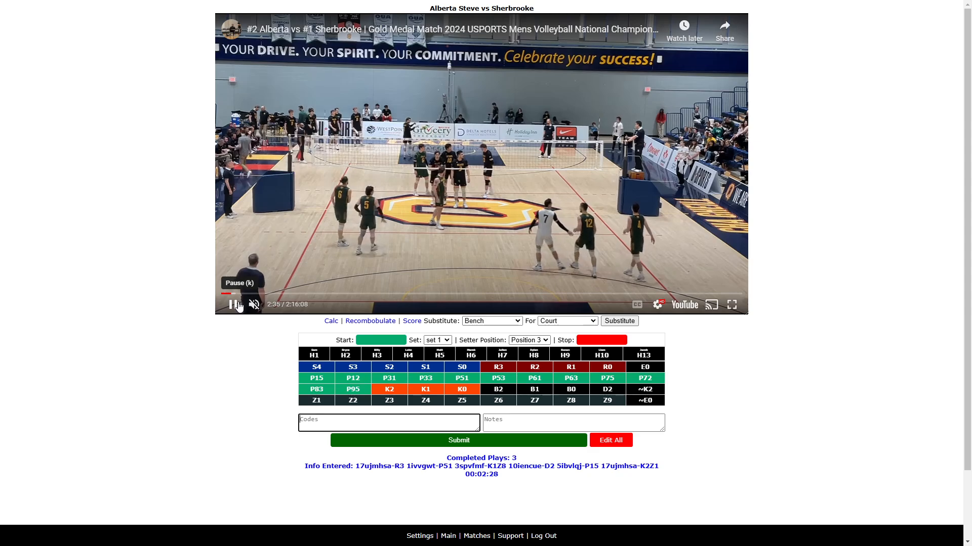
# - Open the last coded clip for editing, set its setter position to position 2 and submit the change
pyautogui.click(238, 306)
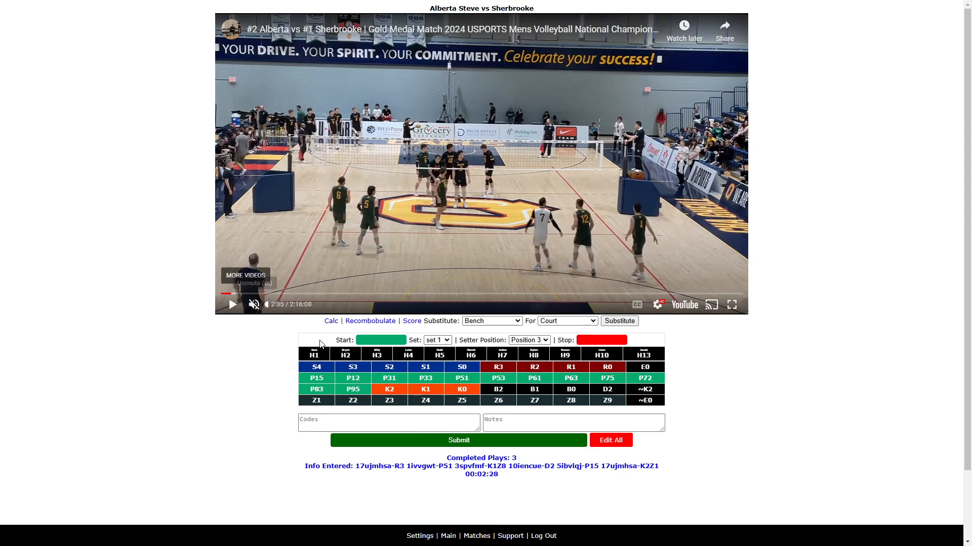
pyautogui.click(491, 467)
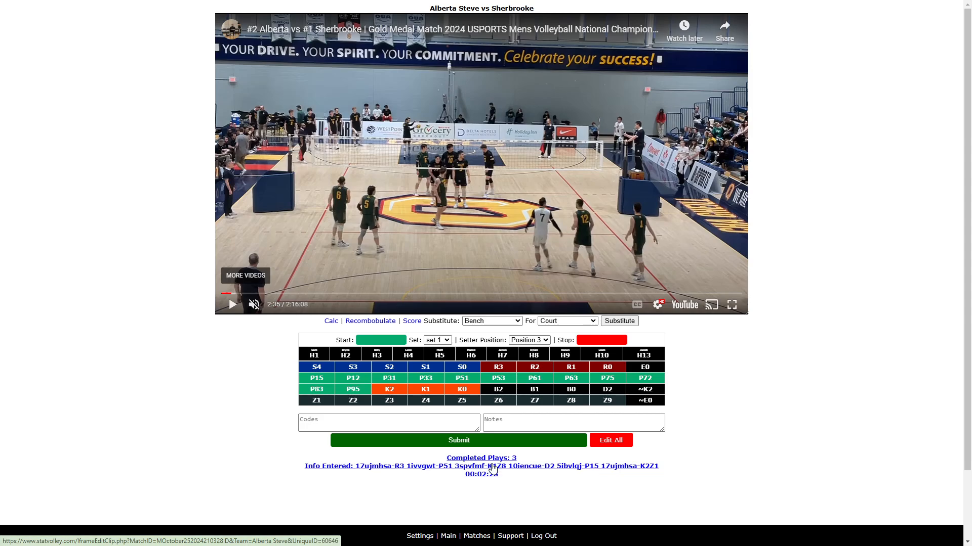
pyautogui.scroll(-2, 195, 434)
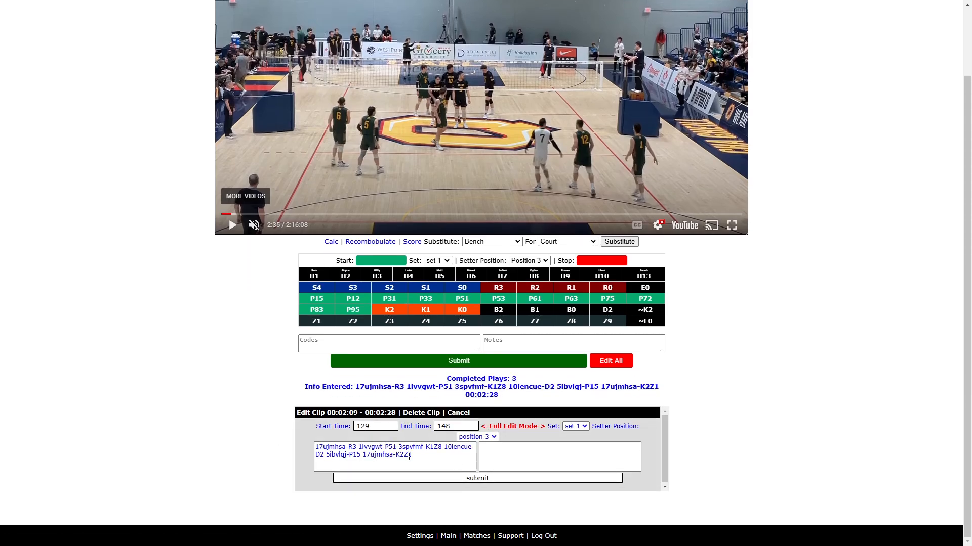
pyautogui.click(496, 438)
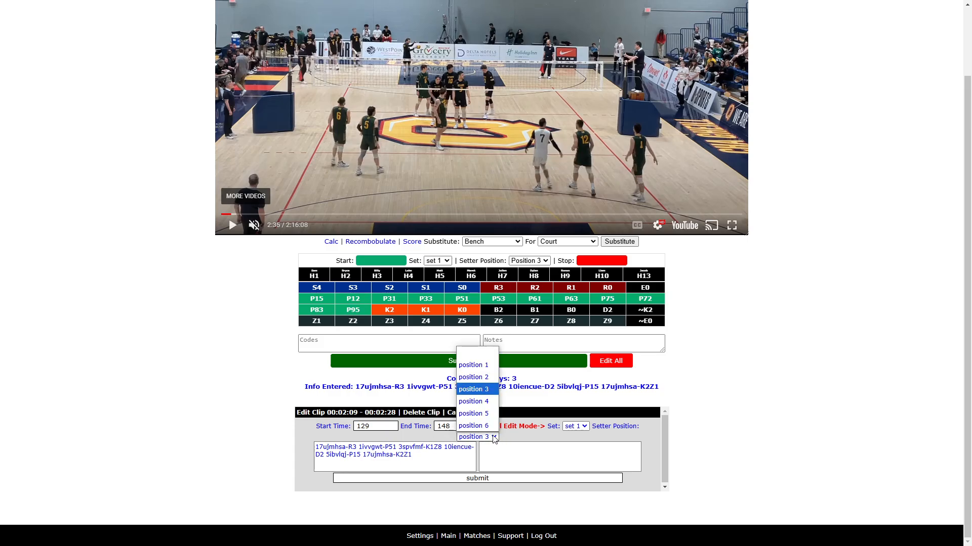
pyautogui.click(478, 380)
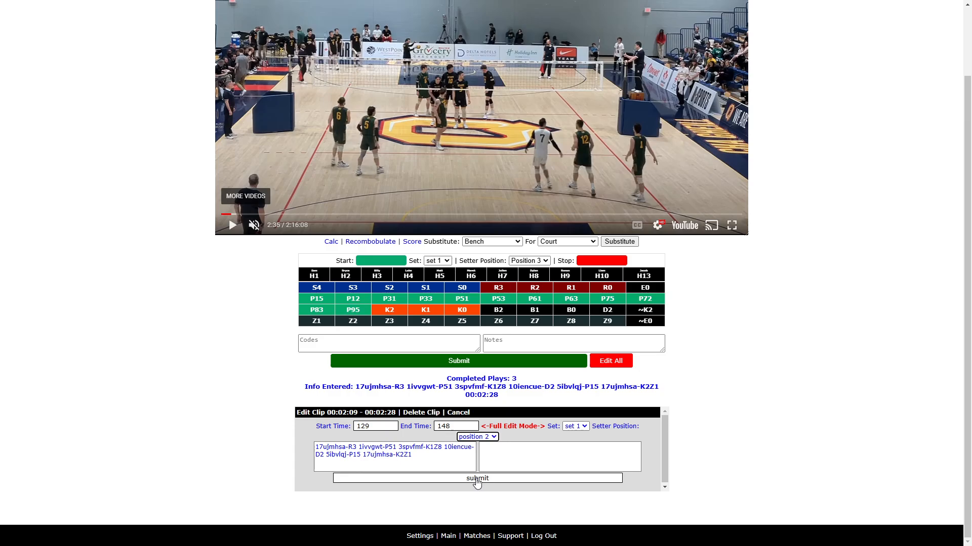
pyautogui.click(477, 478)
pyautogui.scroll(2, 557, 341)
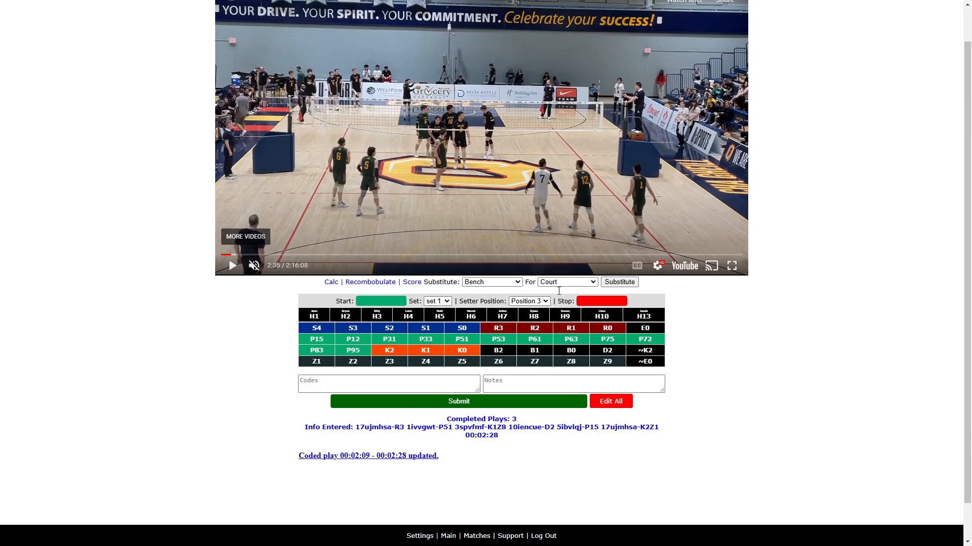
# - Set the setter position to Position 1 and start the next rally's codes with H1S
pyautogui.click(546, 342)
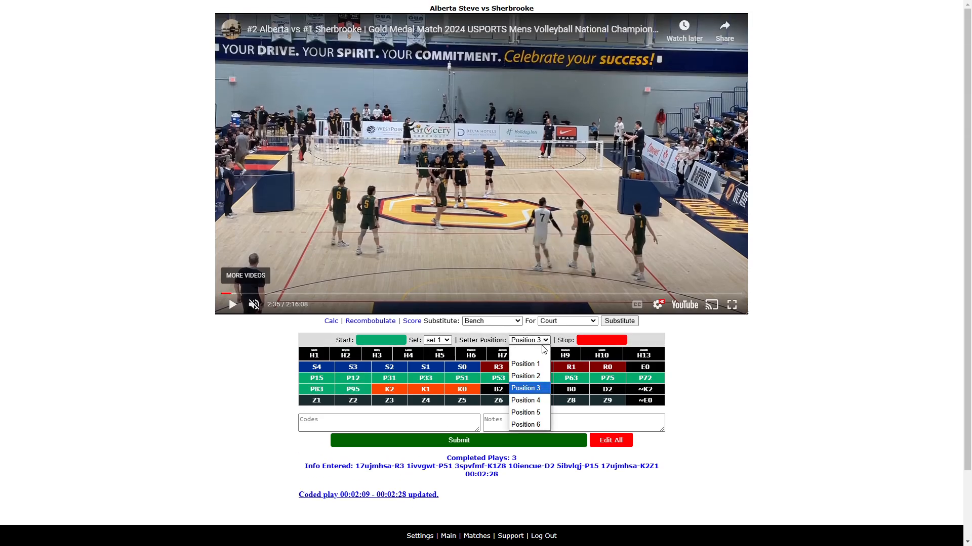
pyautogui.click(531, 364)
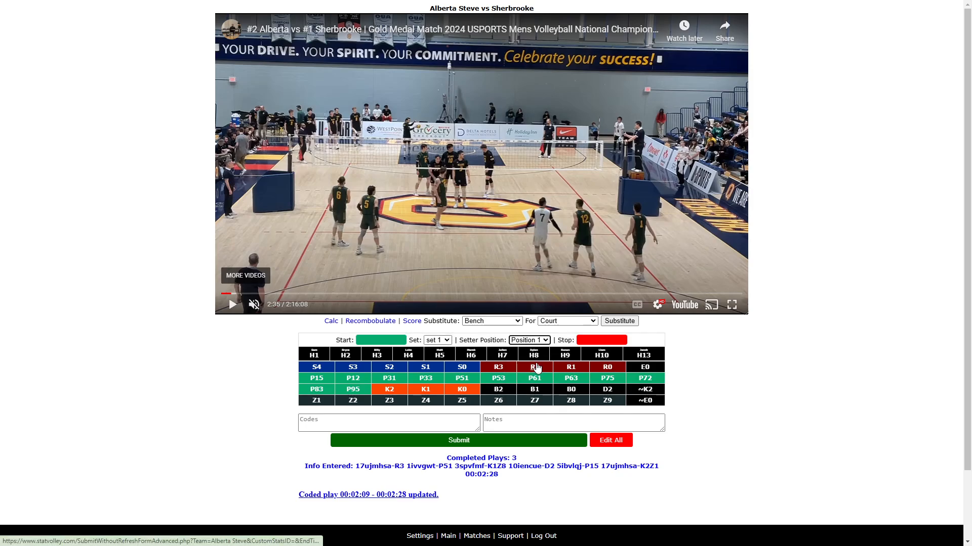
pyautogui.click(399, 421)
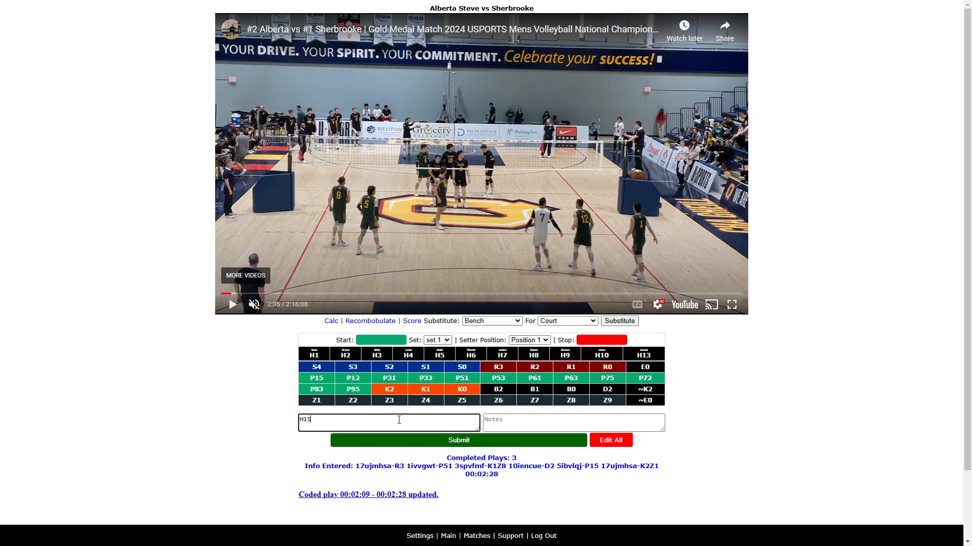
pyautogui.write('H1S')
# - Play the video, mark the rally's start time and complete the serve code as H1S1Z6
pyautogui.click(232, 304)
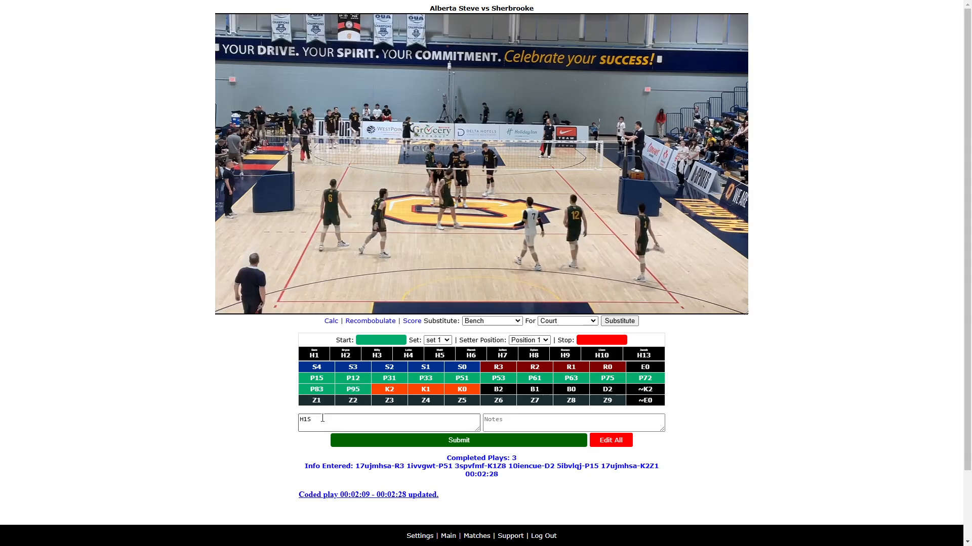
pyautogui.click(323, 421)
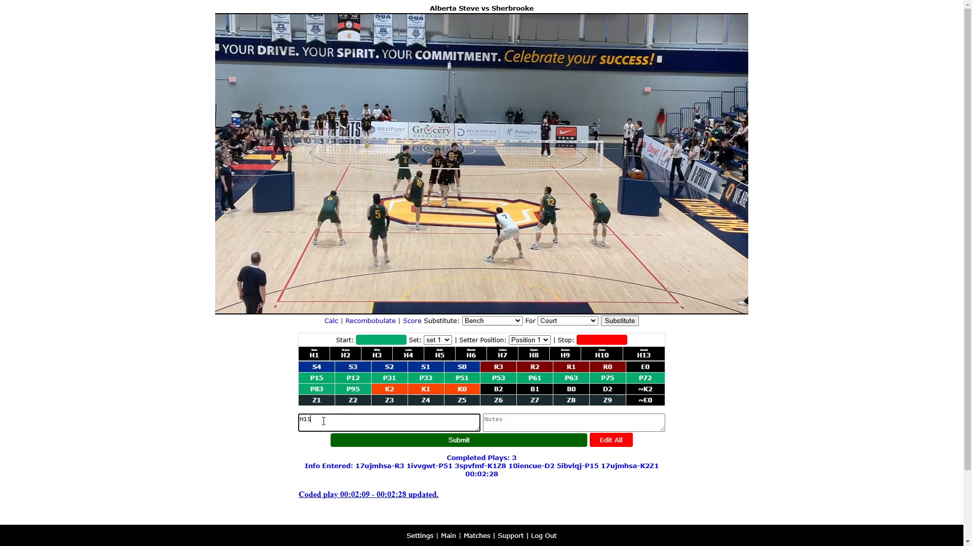
pyautogui.hotkey('alt', 's')
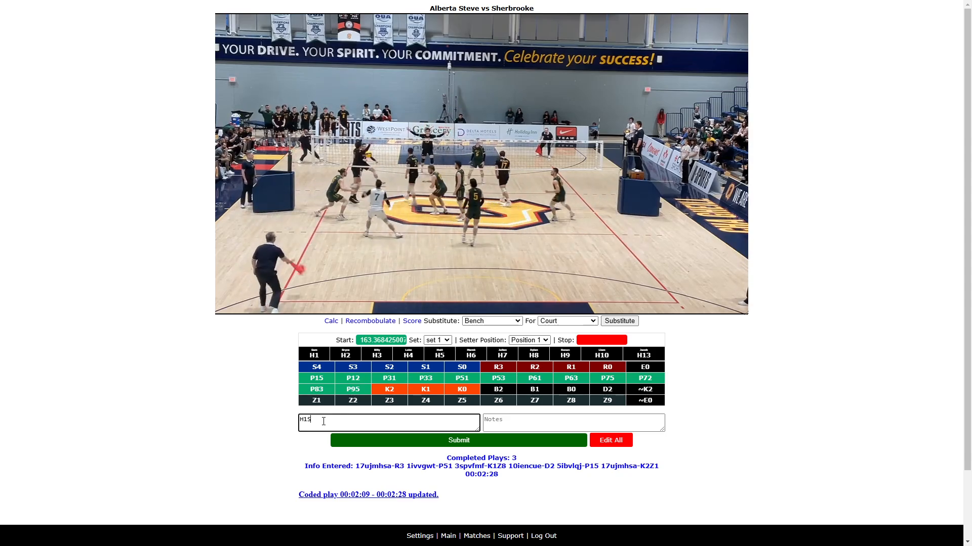
pyautogui.click(247, 245)
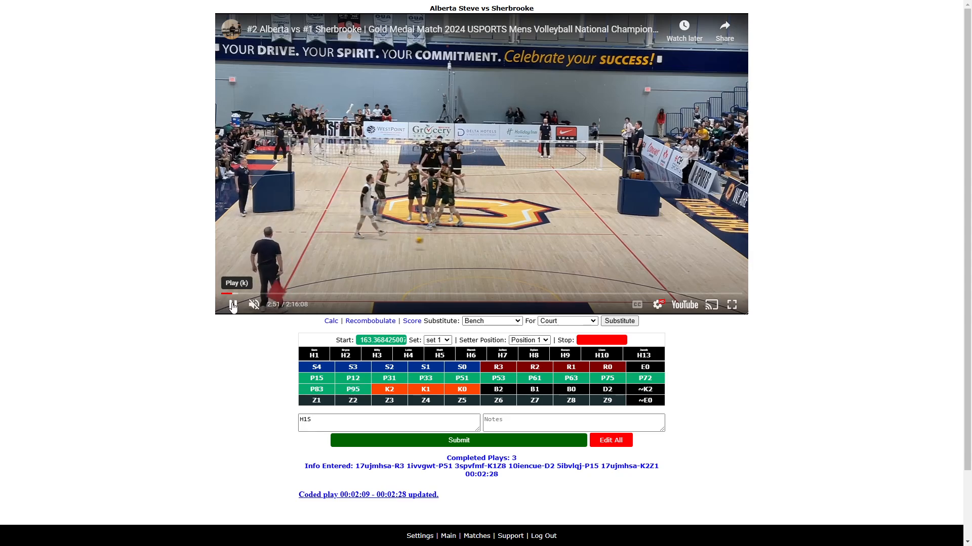
pyautogui.click(316, 417)
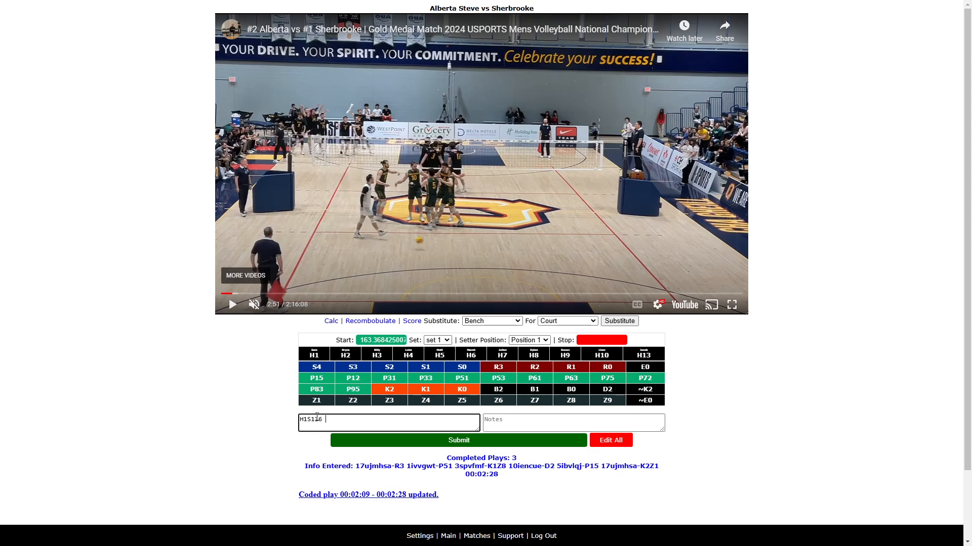
# - Play on, mark the stop time, append H3B2N and submit the rally
pyautogui.click(233, 304)
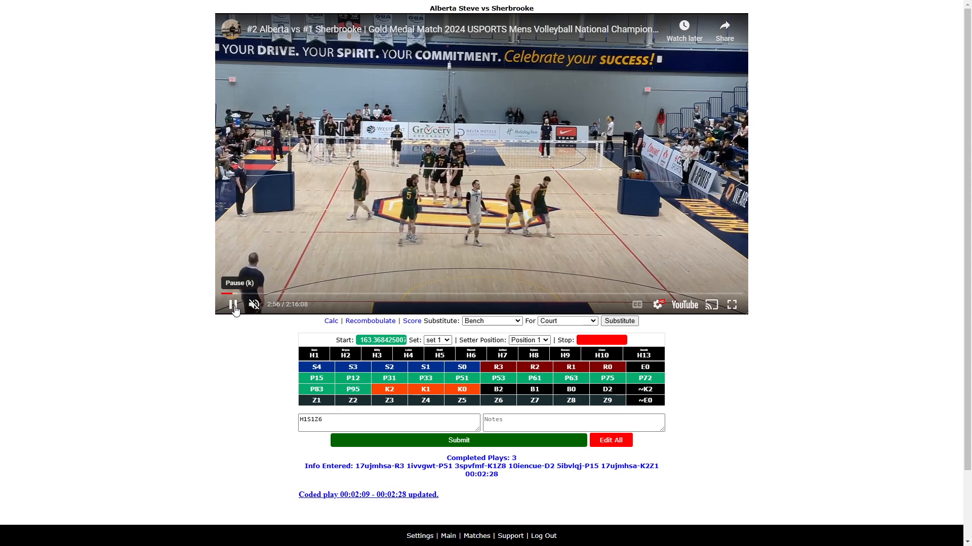
pyautogui.click(233, 304)
pyautogui.click(333, 422)
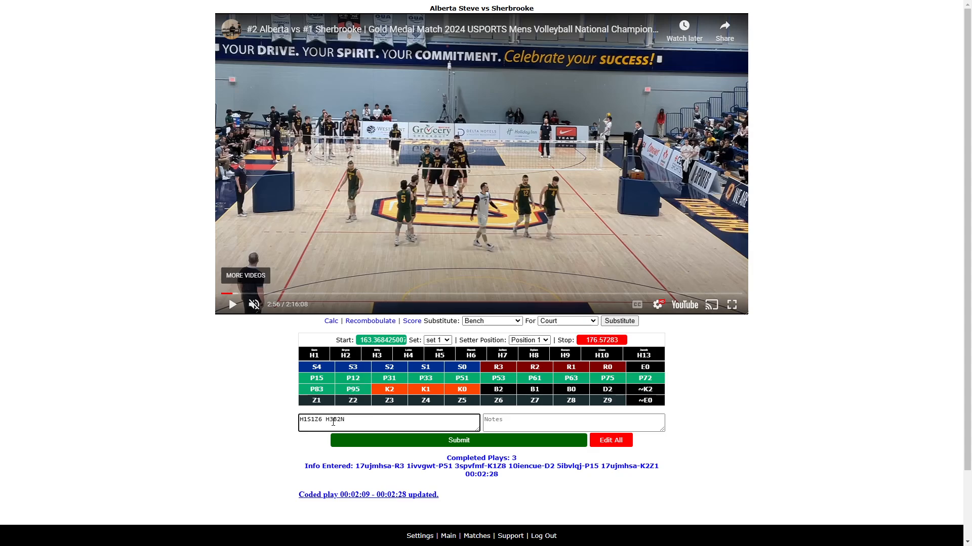
pyautogui.press('Return')
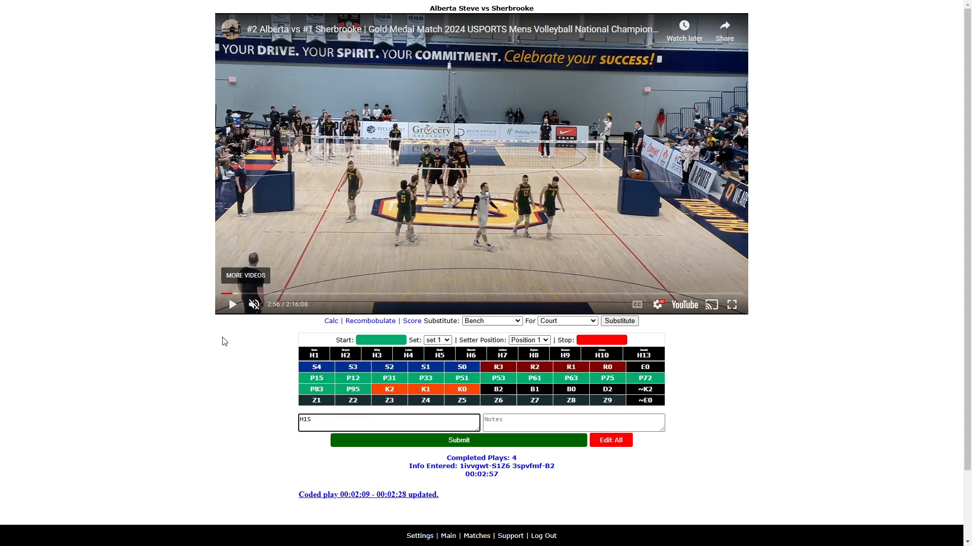
# - Play the next rally and mark its start time from the Codes field
pyautogui.click(229, 304)
pyautogui.click(324, 417)
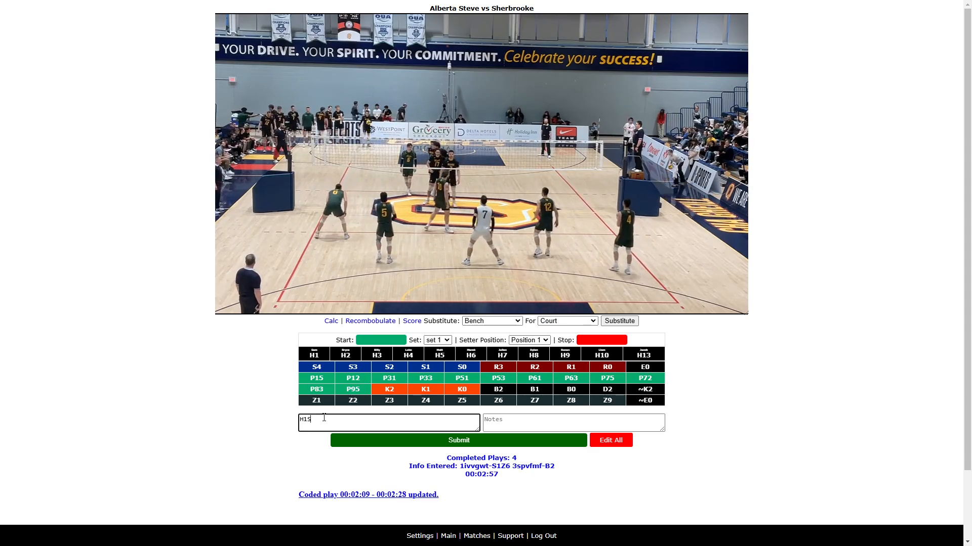
pyautogui.hotkey('ctrl', 's')
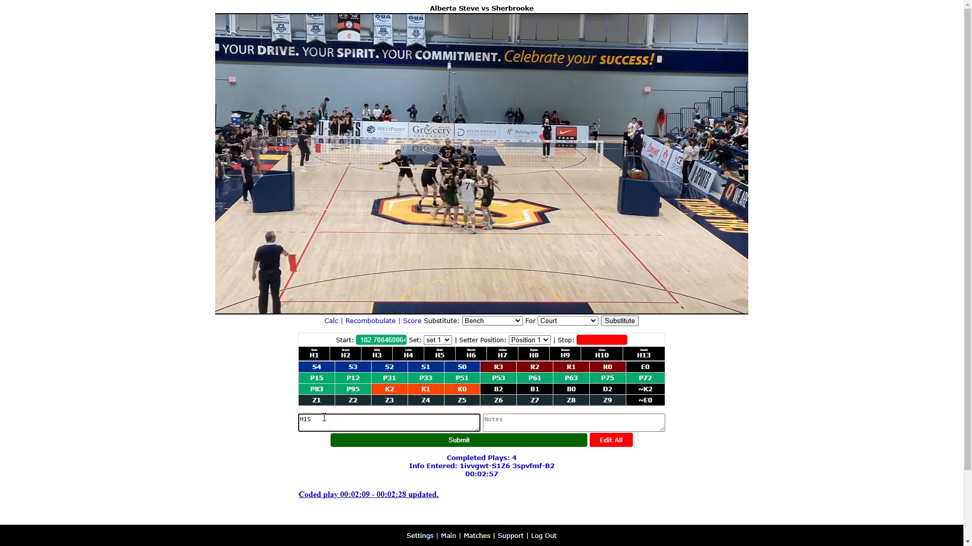
# - Mark the rally's stop time, complete the code as H1S1Z6 and submit the rally
pyautogui.press('Return')
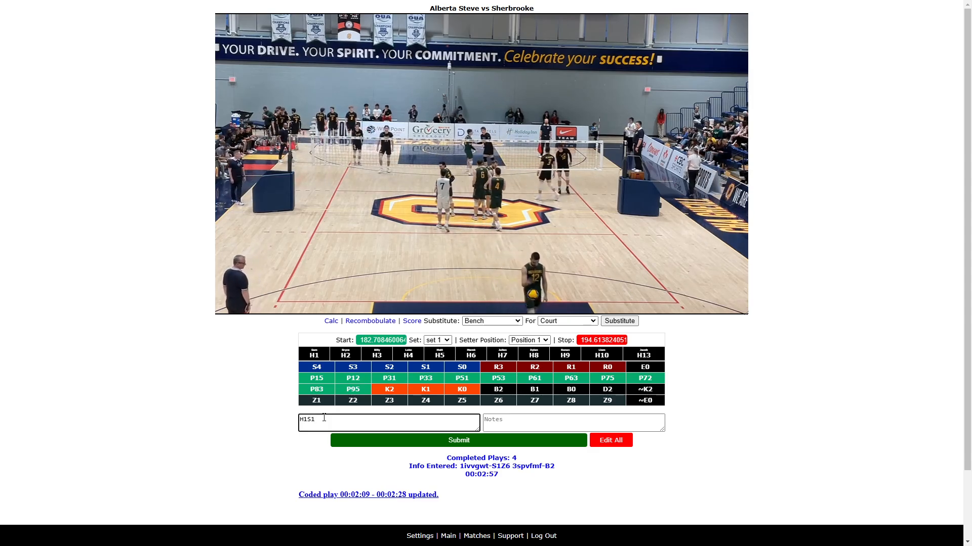
pyautogui.write('1Z')
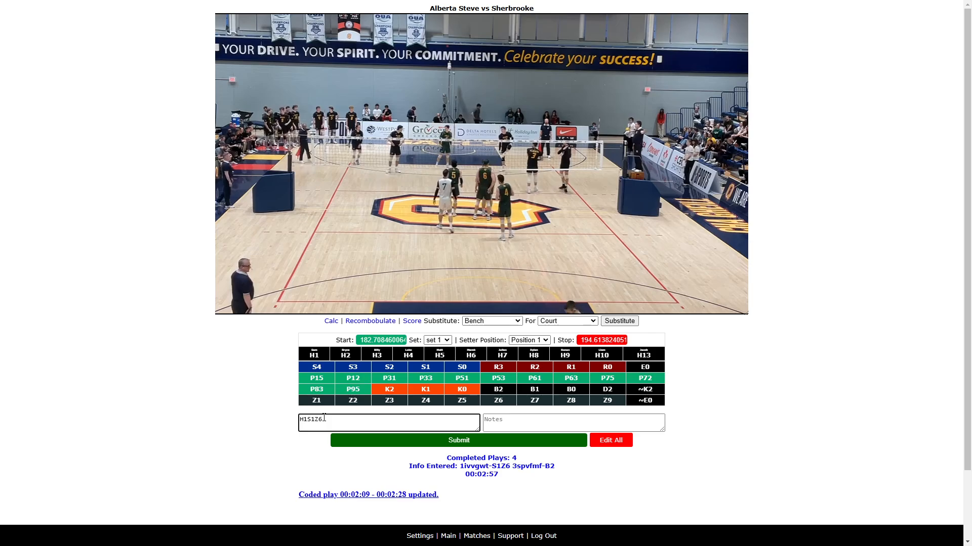
pyautogui.write('6')
pyautogui.press('Return')
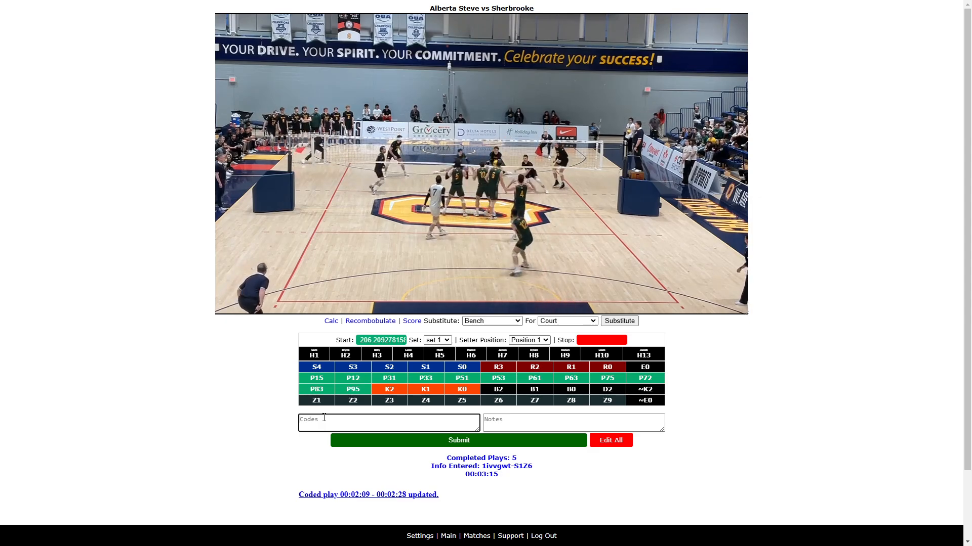
# - Mark the rally's stop time, enter the code ~E0 and submit the rally
pyautogui.click(324, 417)
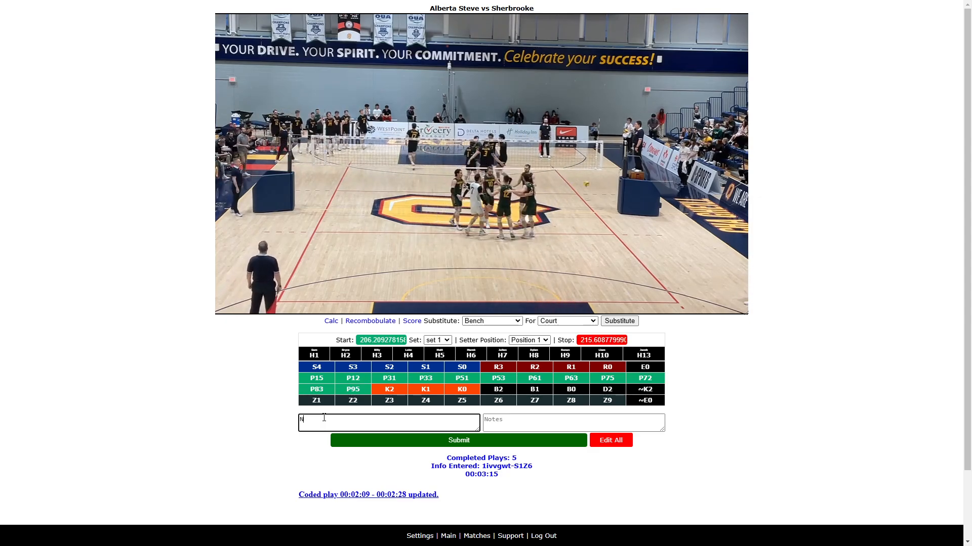
pyautogui.write('~')
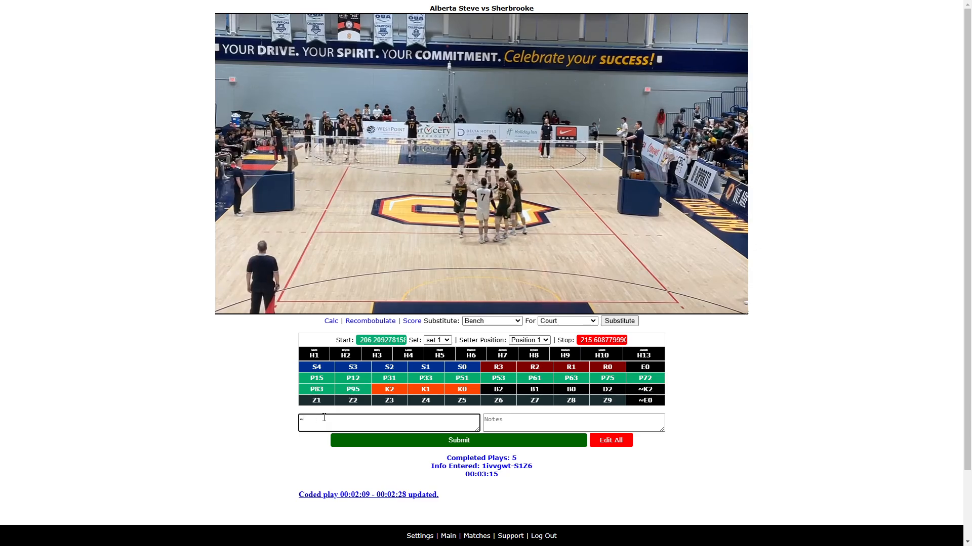
pyautogui.write('E0')
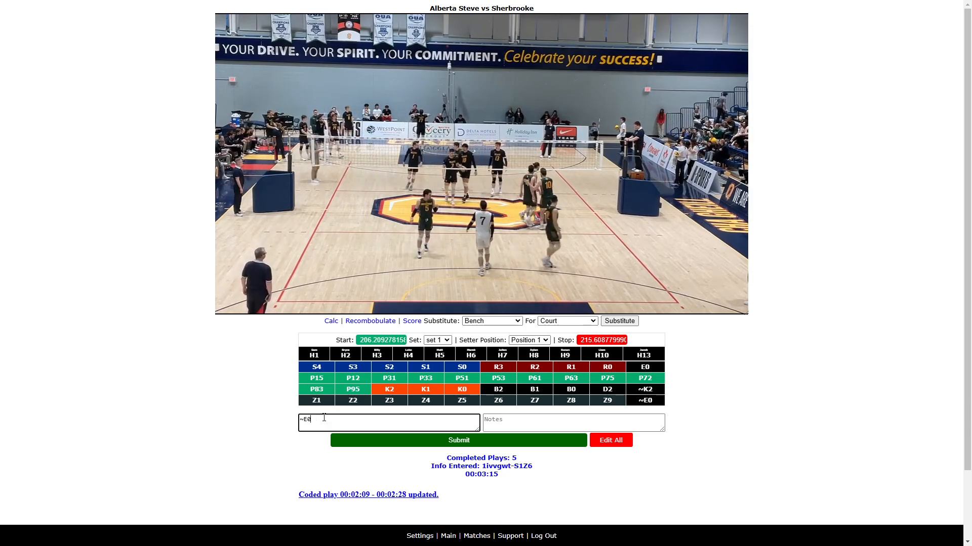
pyautogui.press('Return')
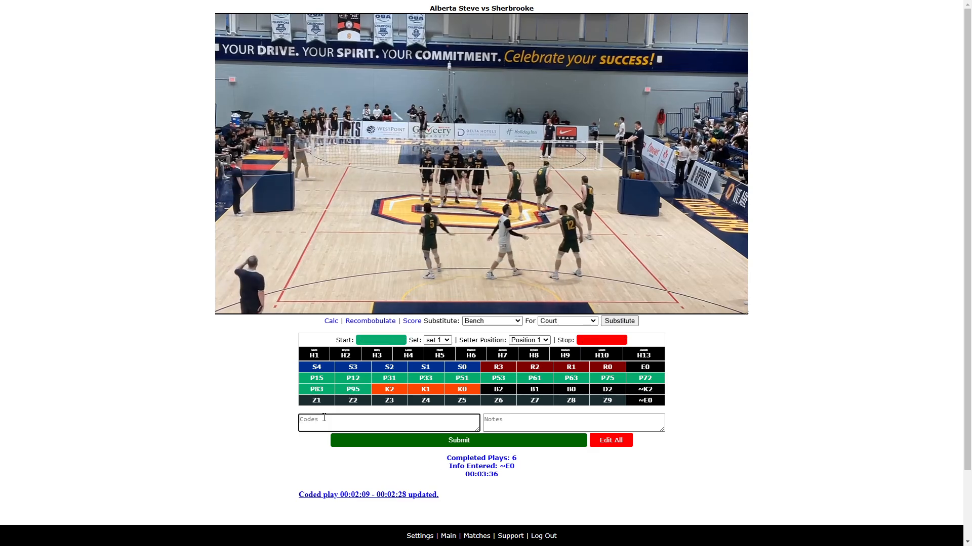
# - Pause the video and set the setter position to Position 6
pyautogui.click(235, 304)
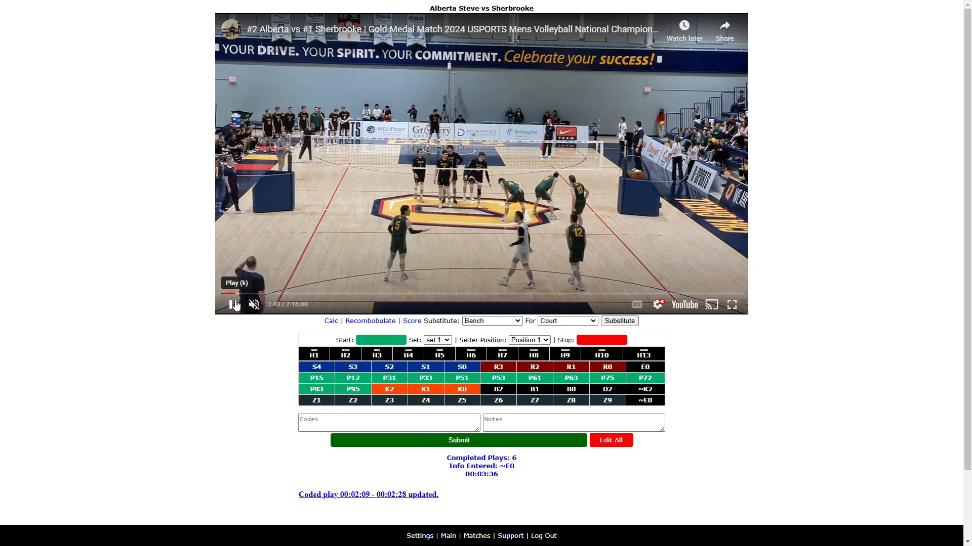
pyautogui.click(547, 341)
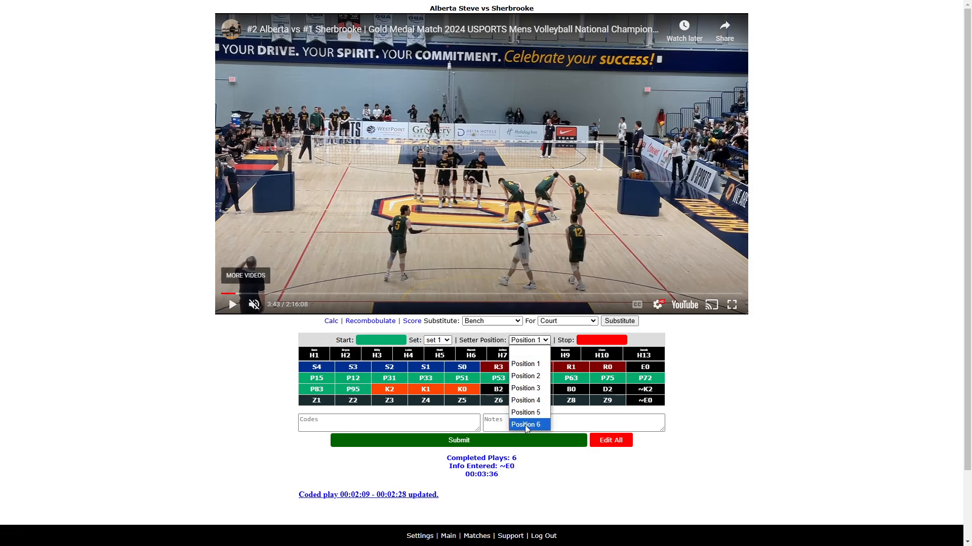
pyautogui.click(525, 425)
# - Enter H17S in the Codes field, play the video and mark the rally's start time
pyautogui.click(355, 421)
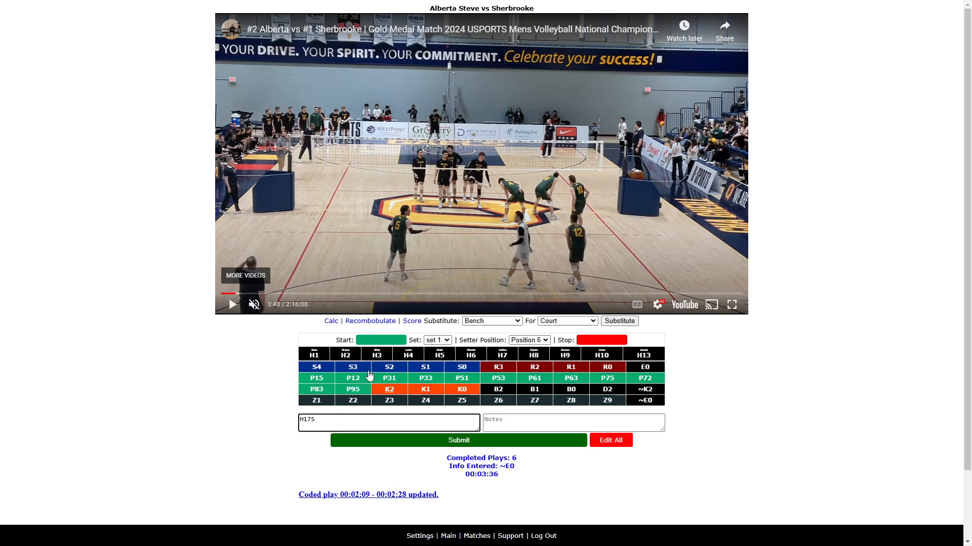
pyautogui.click(232, 304)
pyautogui.click(334, 419)
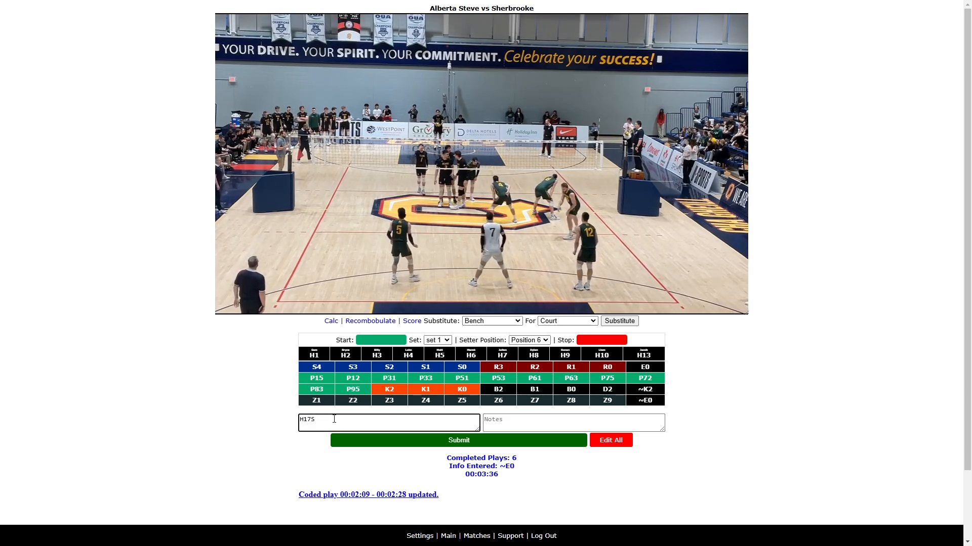
pyautogui.press('[')
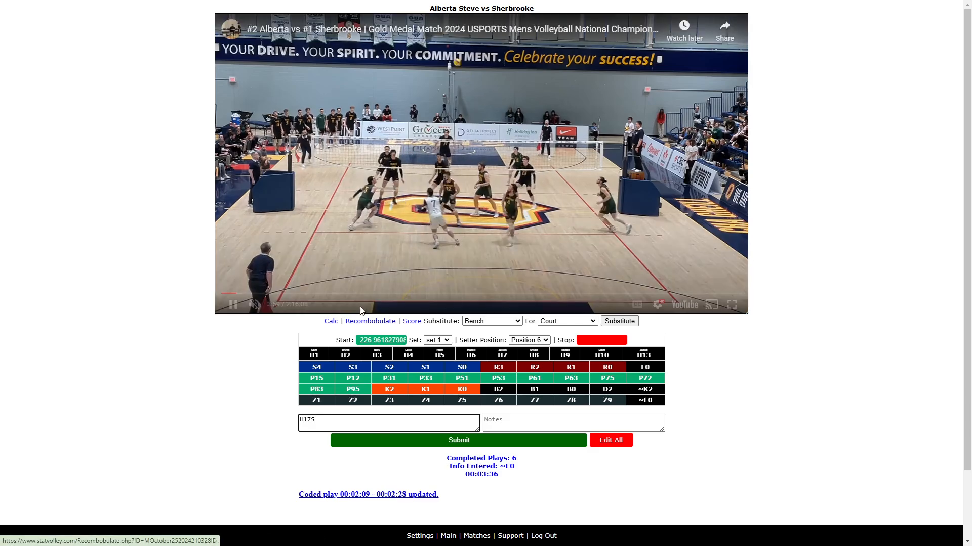
# - Replay the rally, stepping back a few seconds, and extend the code to H17S2Z1 H3B1
pyautogui.click(232, 305)
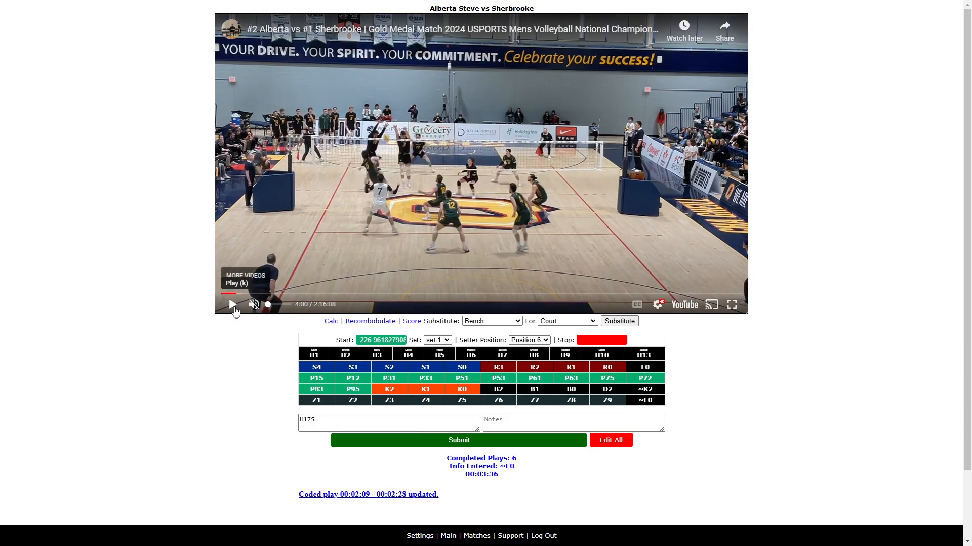
pyautogui.click(327, 419)
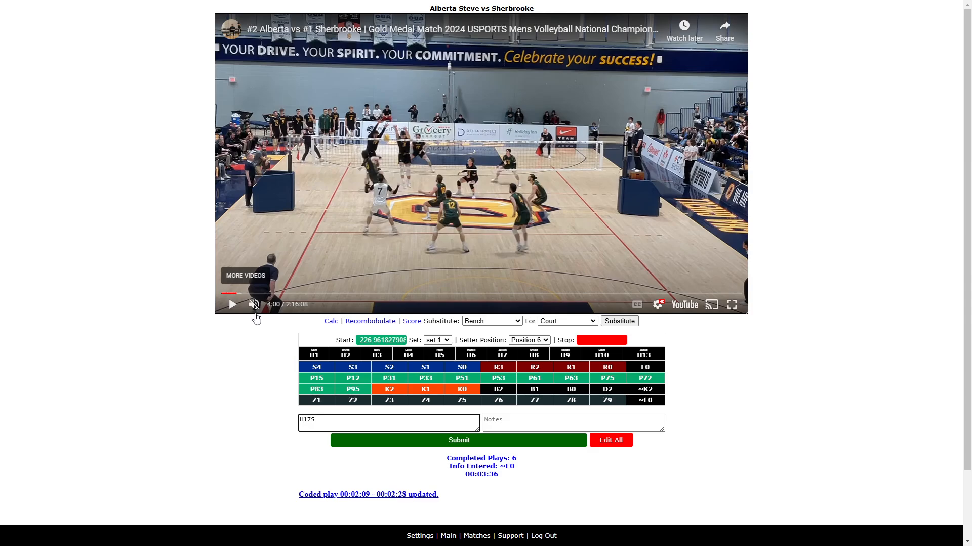
pyautogui.click(229, 306)
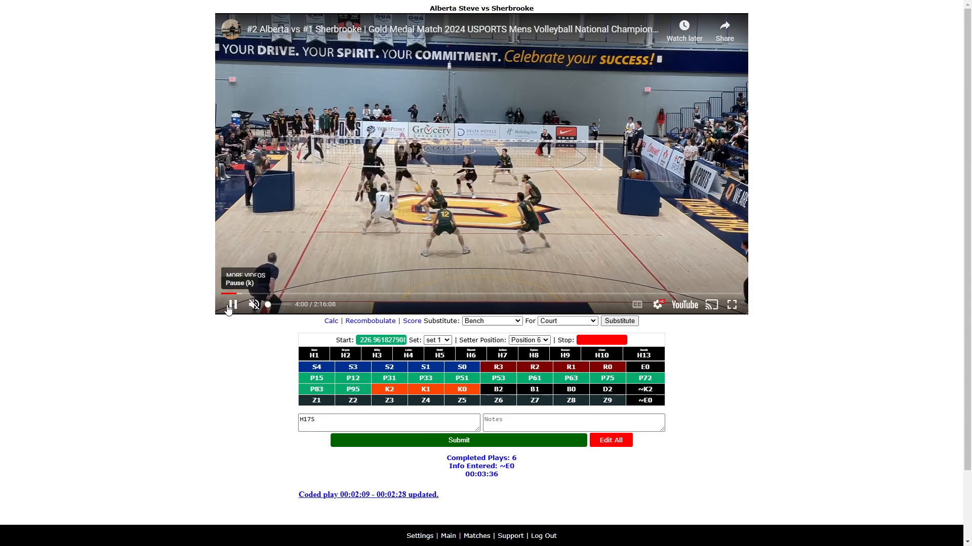
pyautogui.press('j')
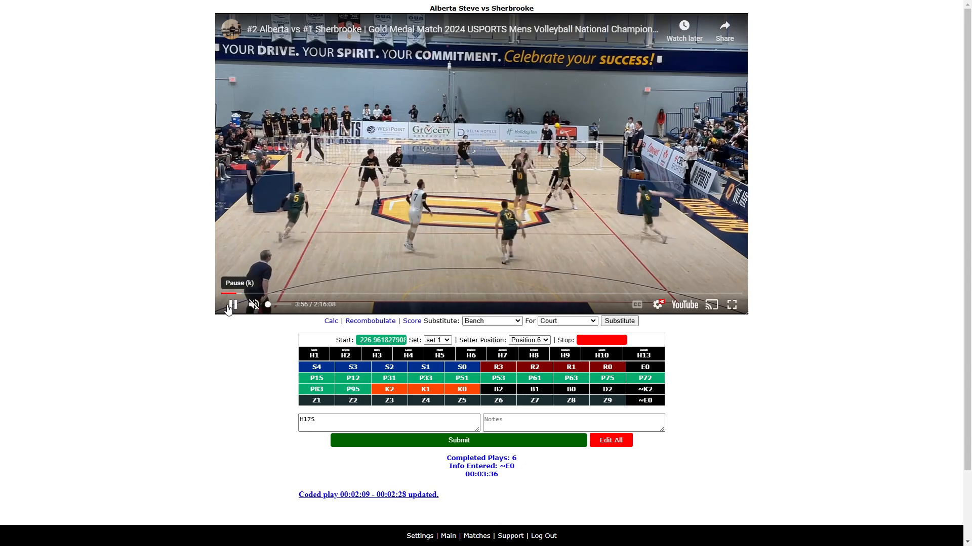
pyautogui.click(232, 305)
pyautogui.click(335, 426)
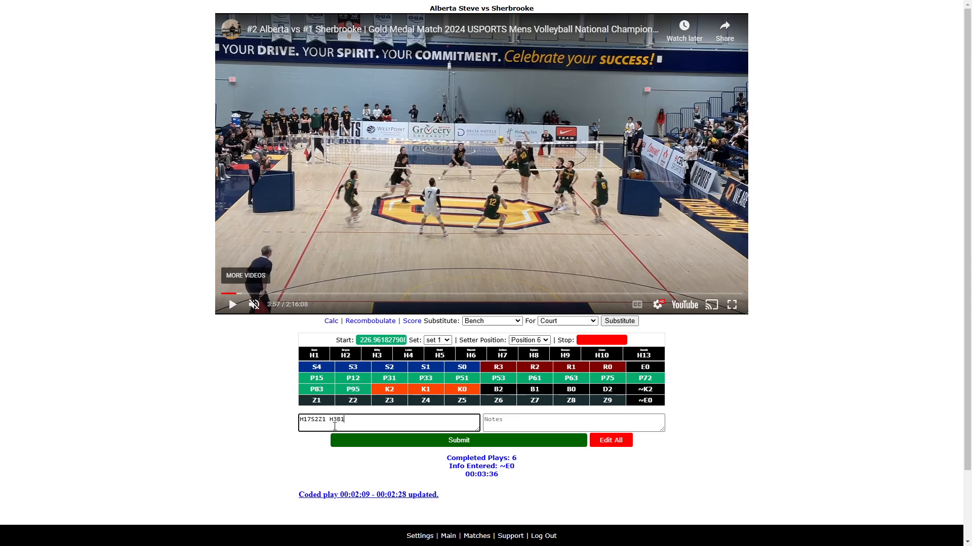
# - Play on, mark the stop time, append H10B2 and submit the rally
pyautogui.click(232, 305)
pyautogui.click(356, 420)
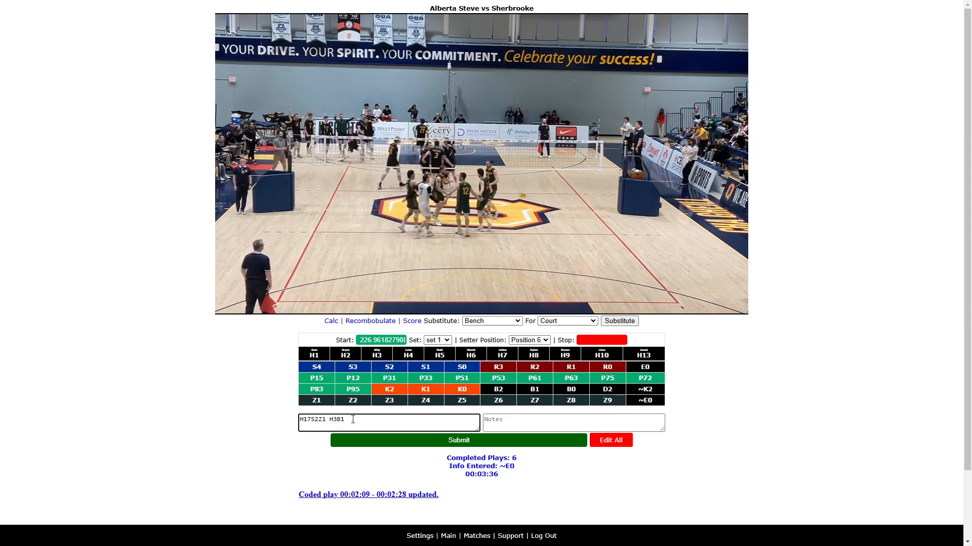
pyautogui.click(352, 419)
pyautogui.write('H10')
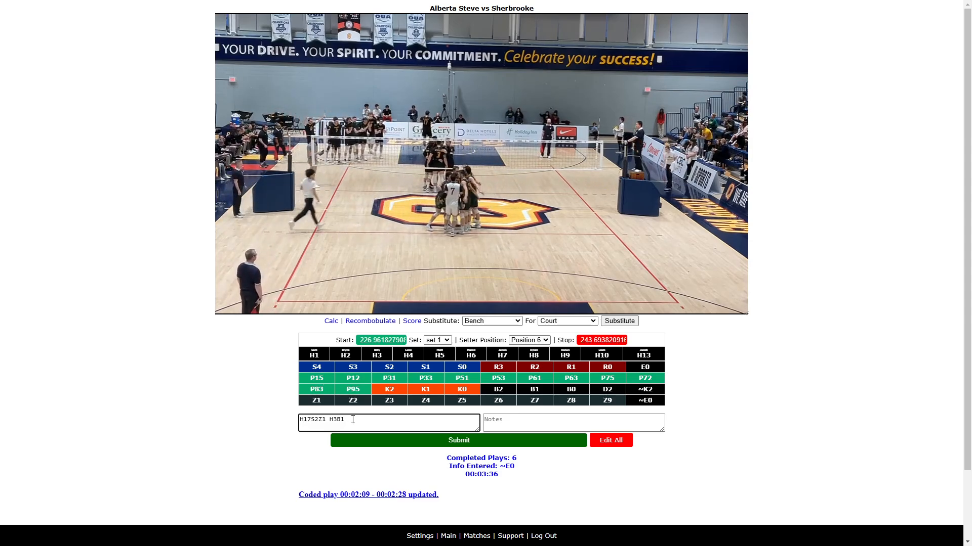
pyautogui.write('B2')
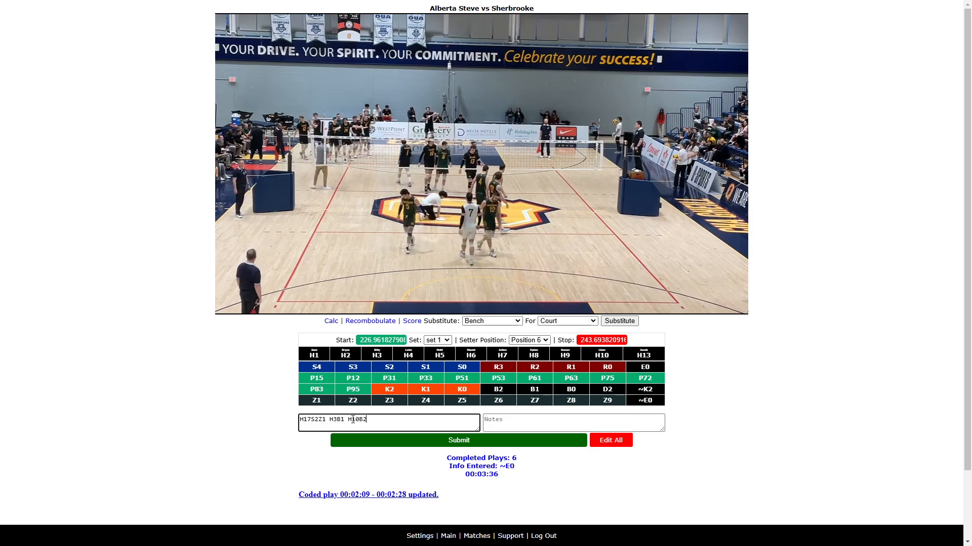
pyautogui.press('Return')
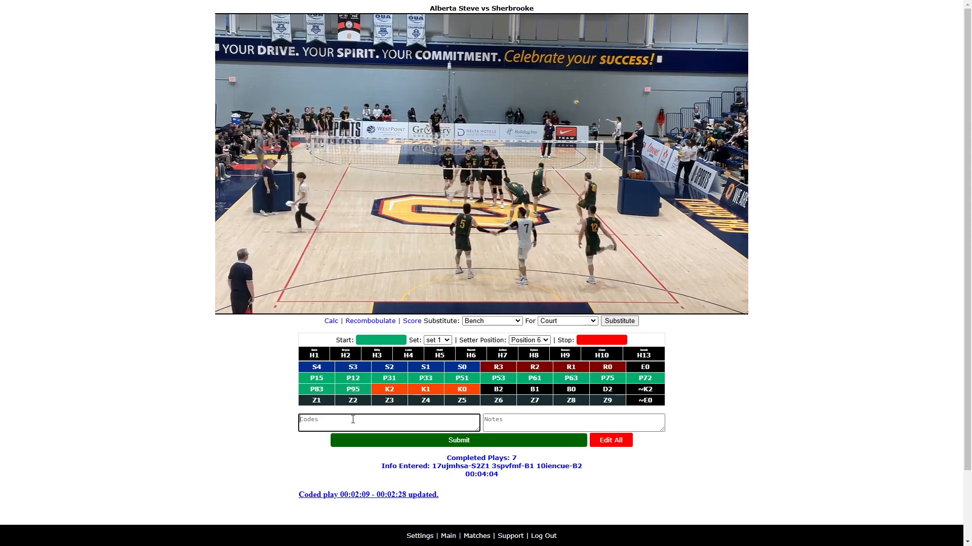
pyautogui.click(243, 282)
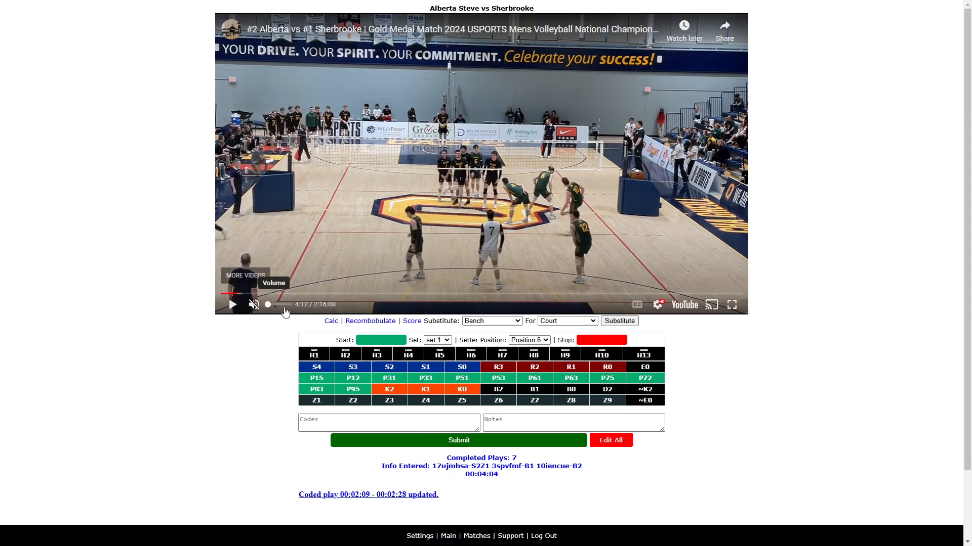
pyautogui.click(326, 421)
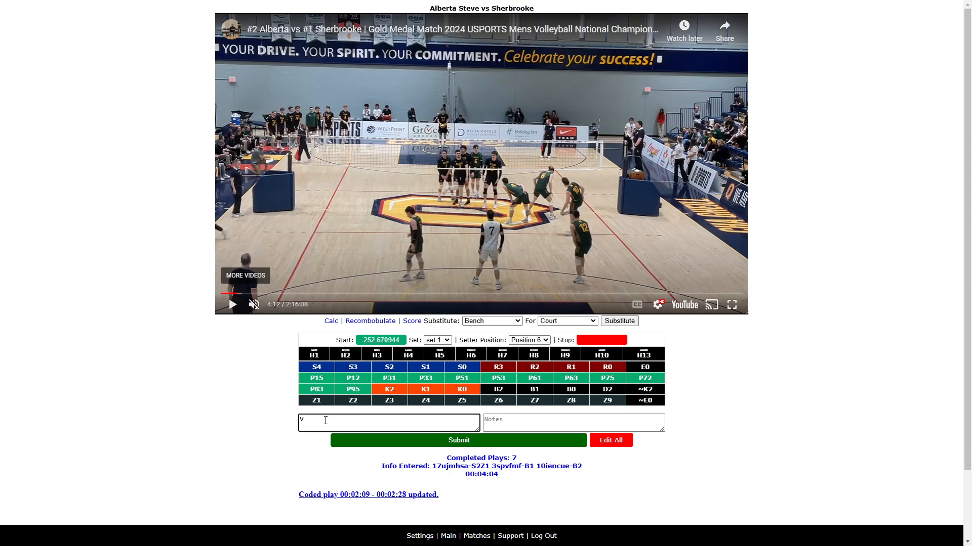
pyautogui.write('VN')
# - Play the next rally, mark its start and stop times, enter H17S1Z6 ~E0 and submit it
pyautogui.click(232, 306)
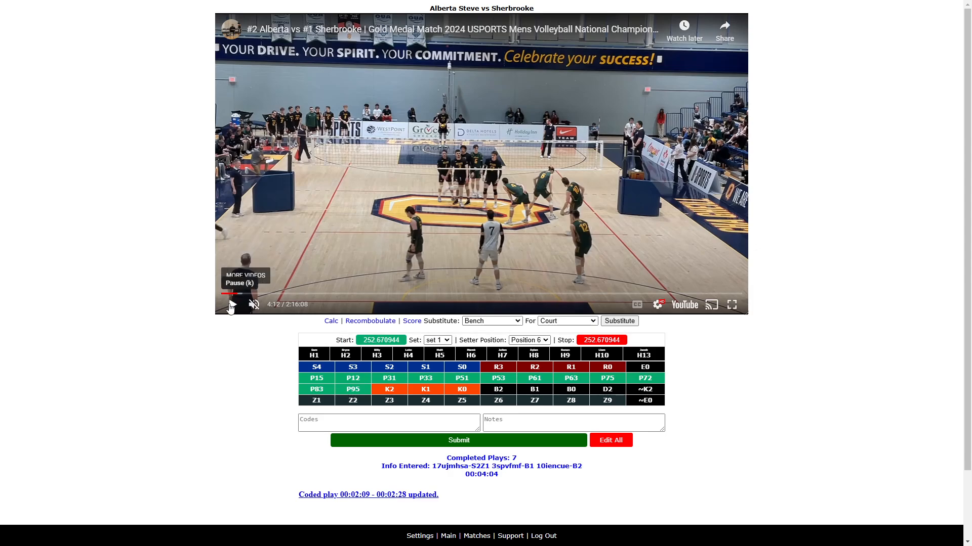
pyautogui.click(338, 420)
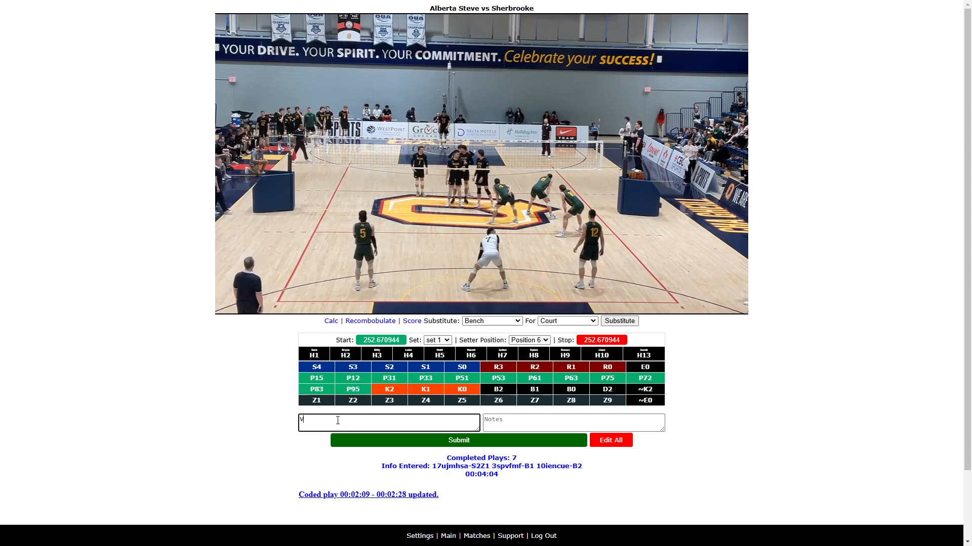
pyautogui.write('H17S')
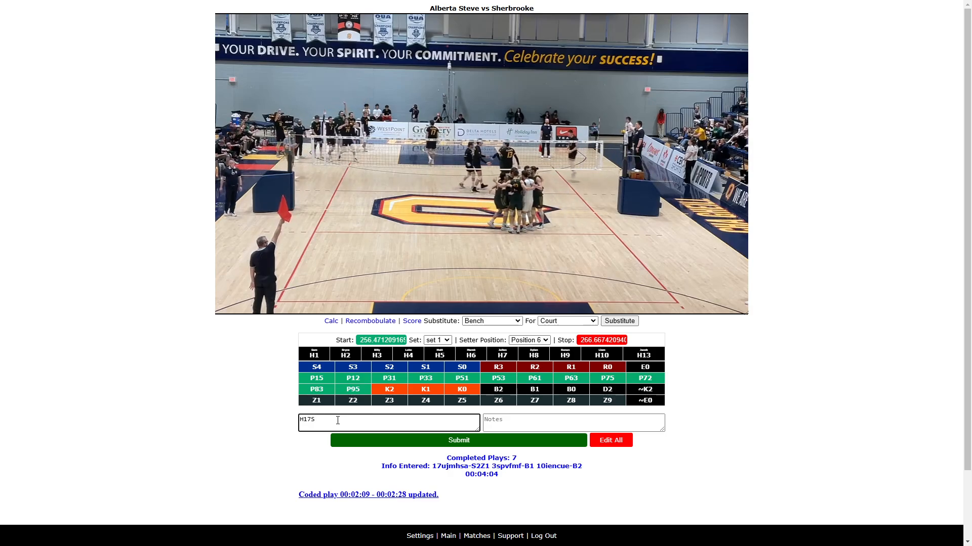
pyautogui.write('12')
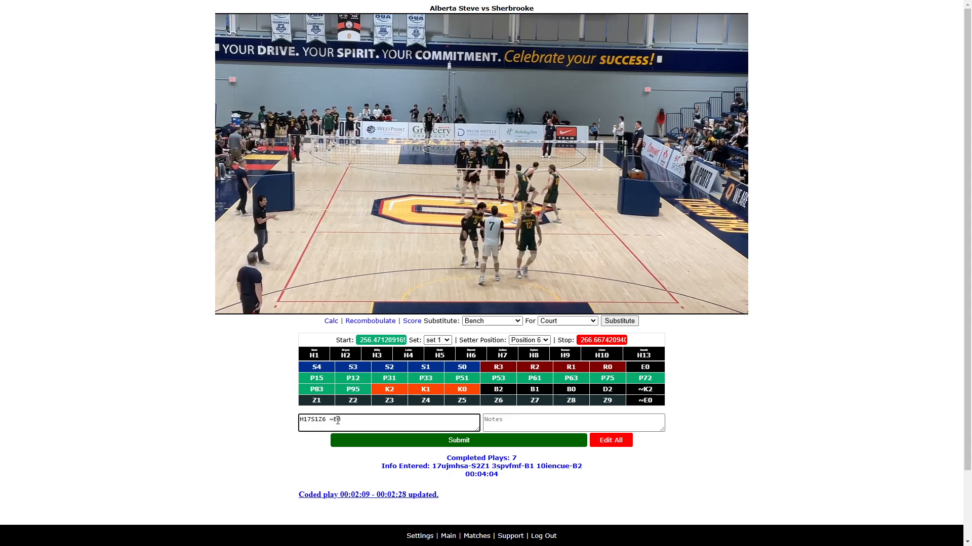
pyautogui.press('Return')
# - Enter H17S in the Codes field and mark the next rally's start time
pyautogui.write('H')
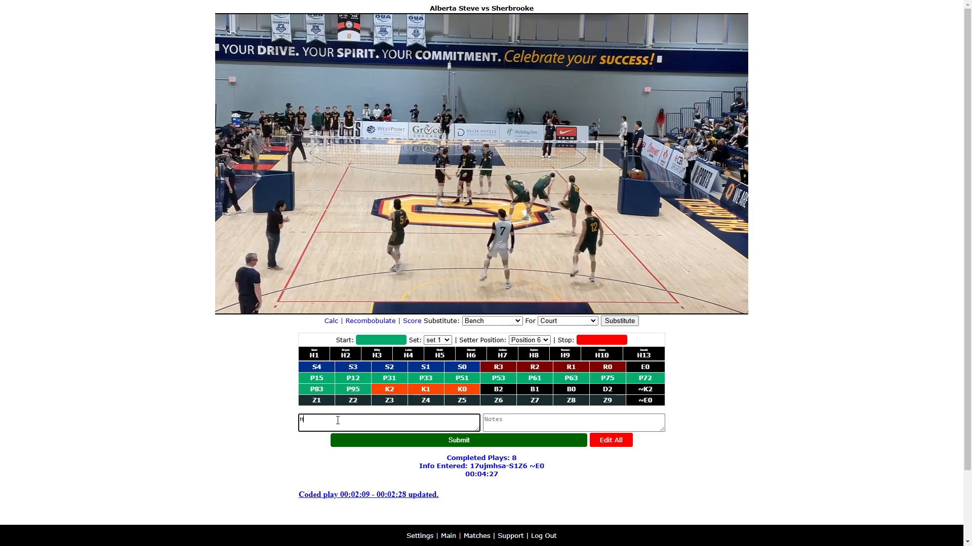
pyautogui.write('17S')
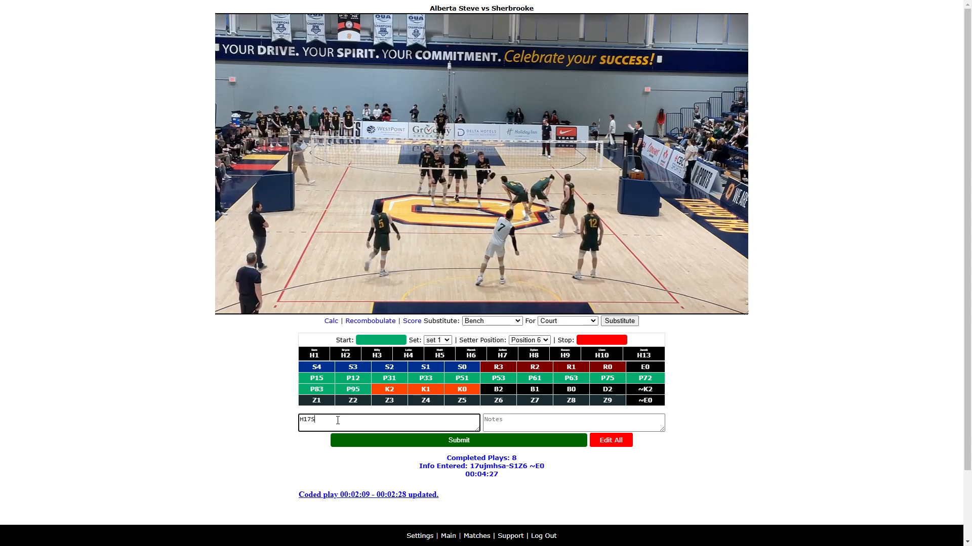
pyautogui.write('V')
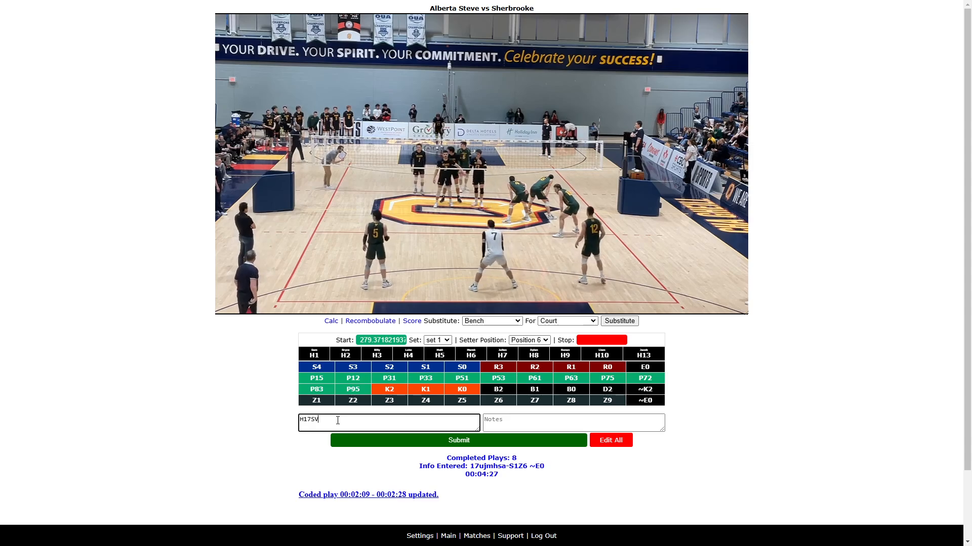
pyautogui.press('BackSpace')
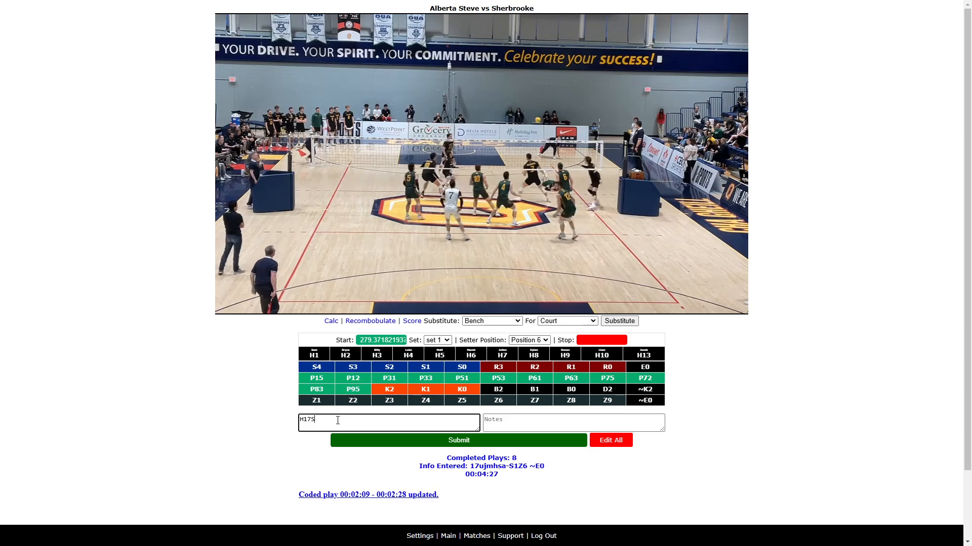
# - Seek the video back into the rally and complete the serve code as H17S1Z6
pyautogui.click(243, 295)
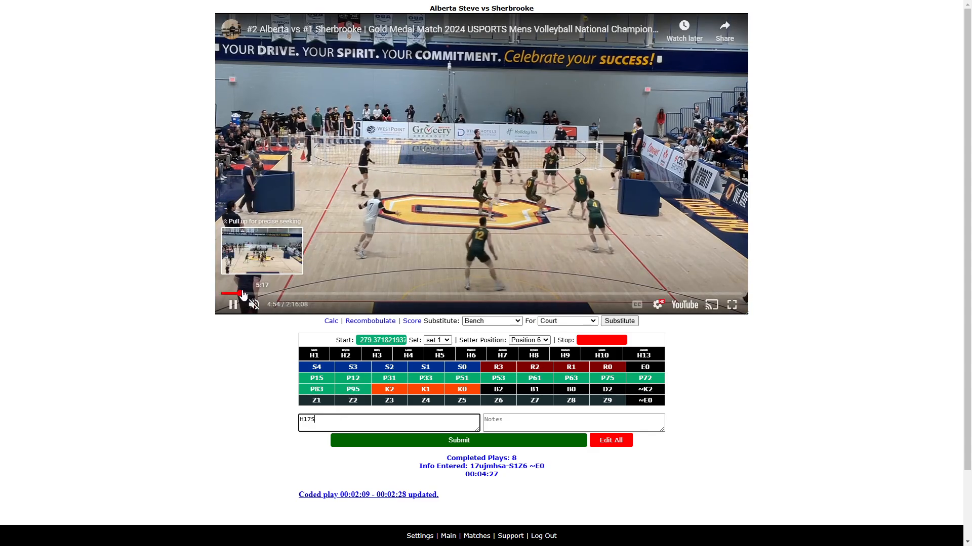
pyautogui.click(233, 304)
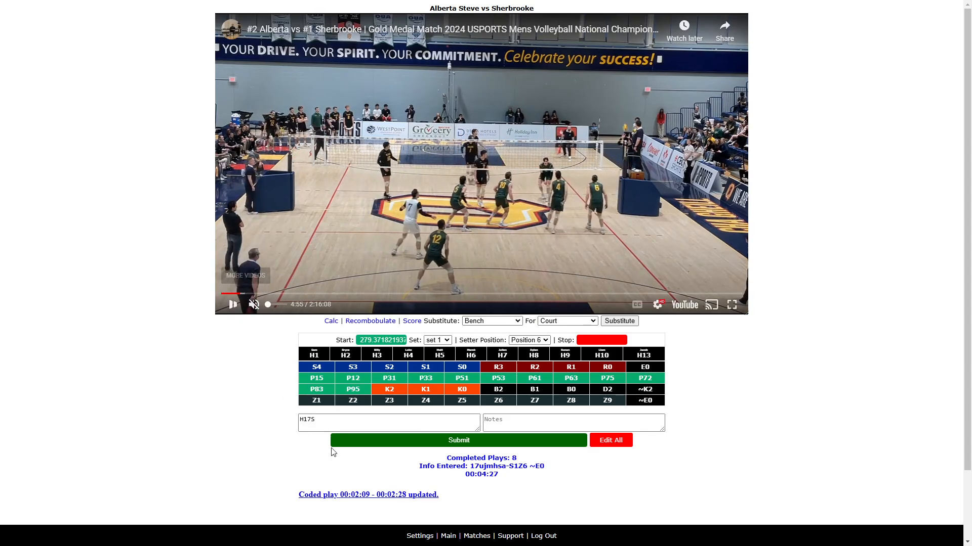
pyautogui.click(326, 422)
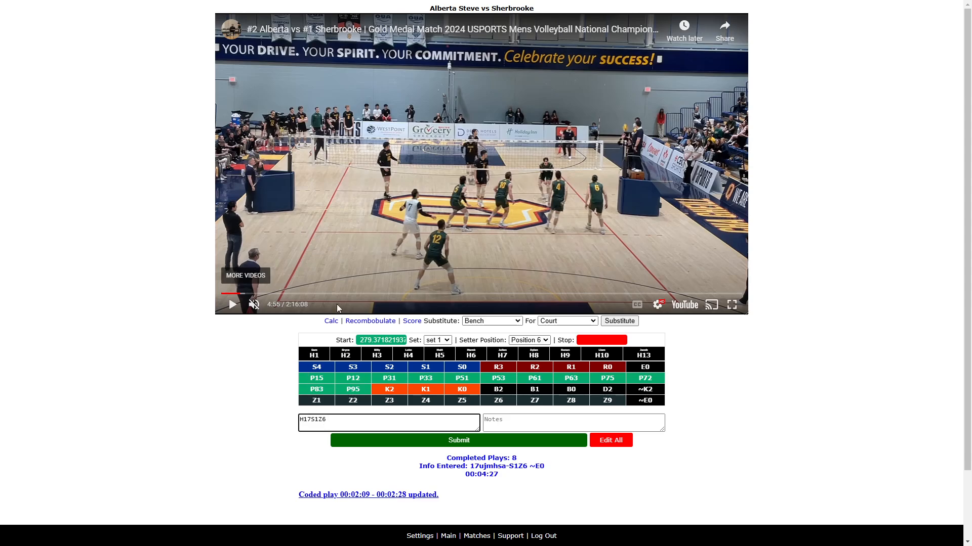
# - Play the video and append H6D2 H6D2 H1P75 H10K1 to the rally's codes
pyautogui.click(233, 304)
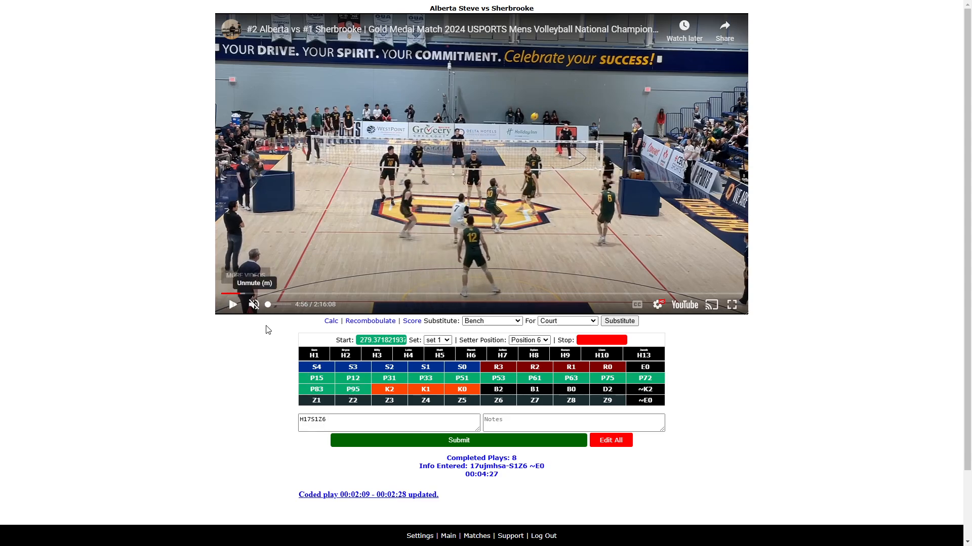
pyautogui.click(331, 421)
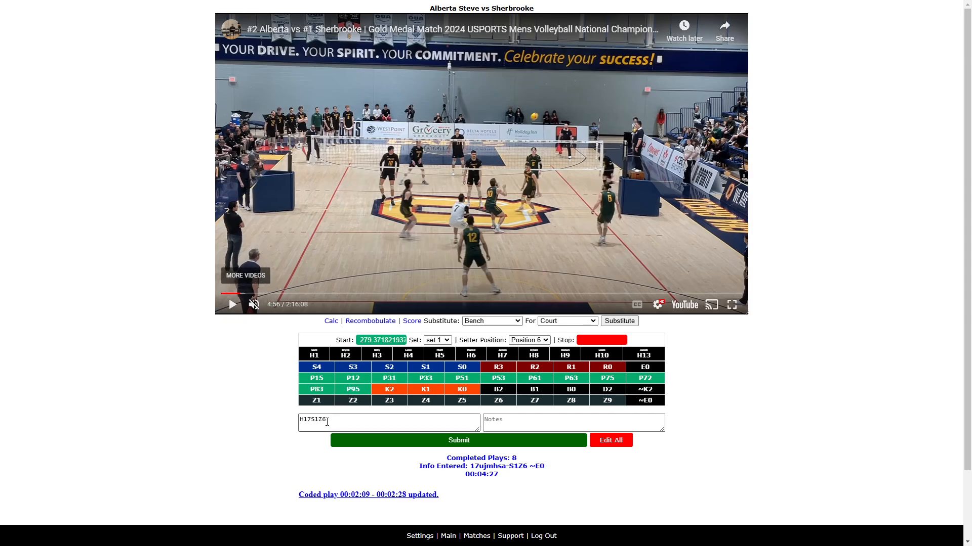
pyautogui.write('H')
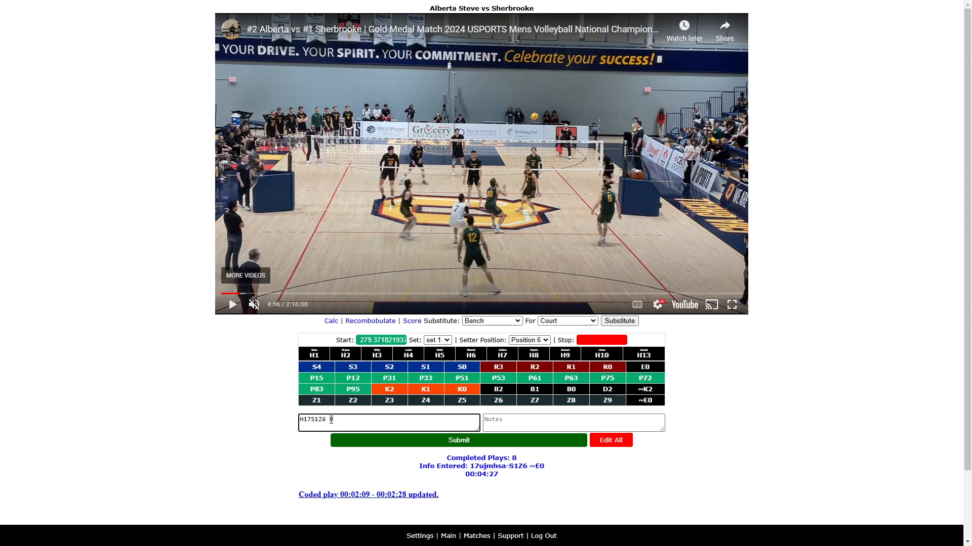
pyautogui.write('6D2')
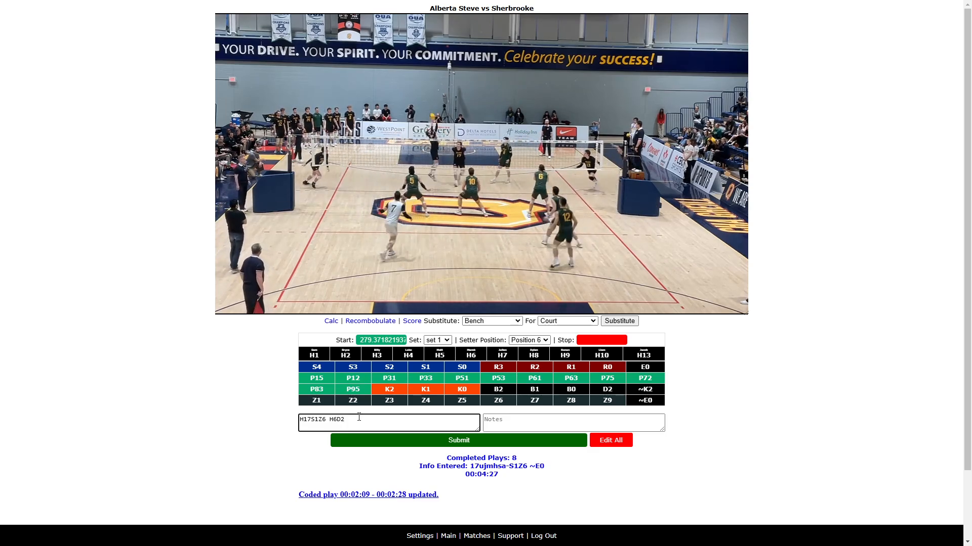
pyautogui.moveTo(259, 314)
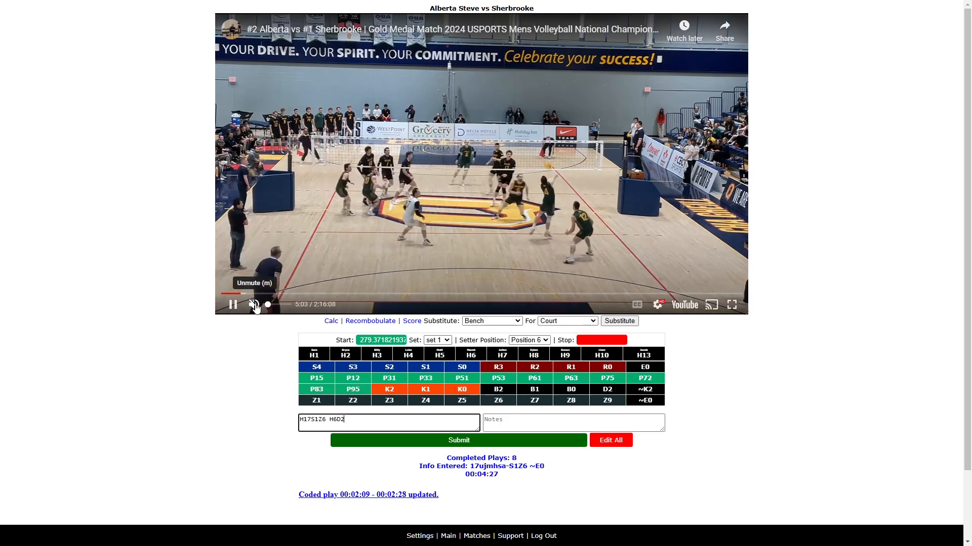
pyautogui.click(368, 422)
pyautogui.click(360, 417)
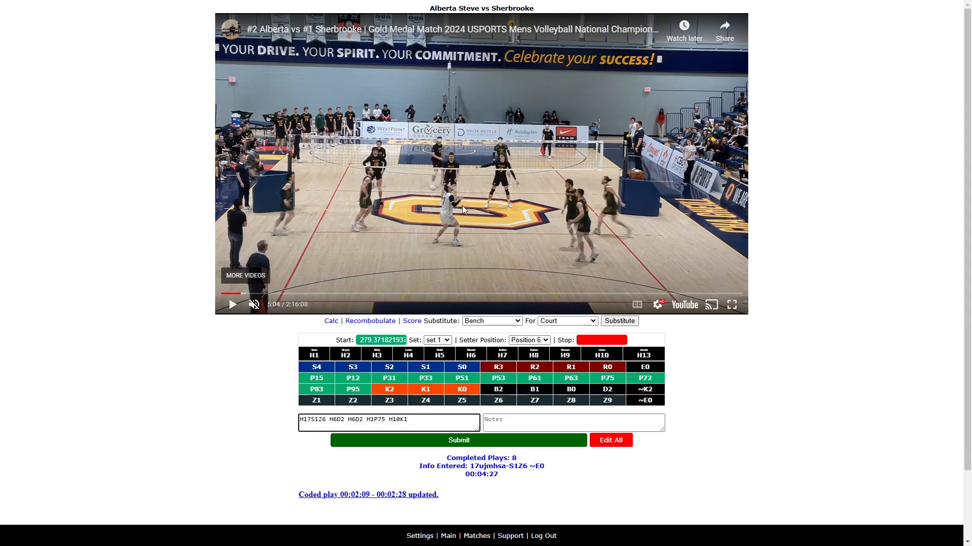
# - Seek the video back slightly and extend the codes with Z2 H17D2 H1
pyautogui.click(230, 308)
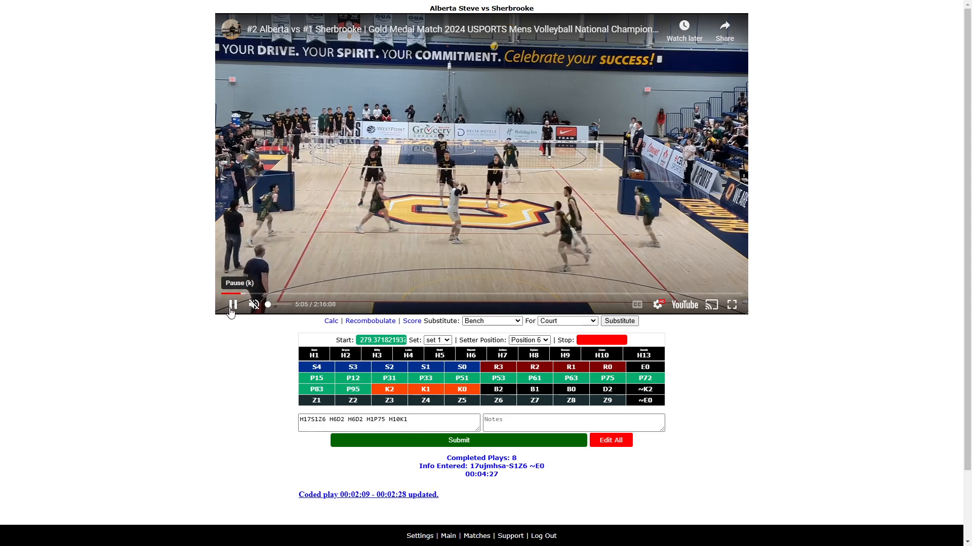
pyautogui.press('Left')
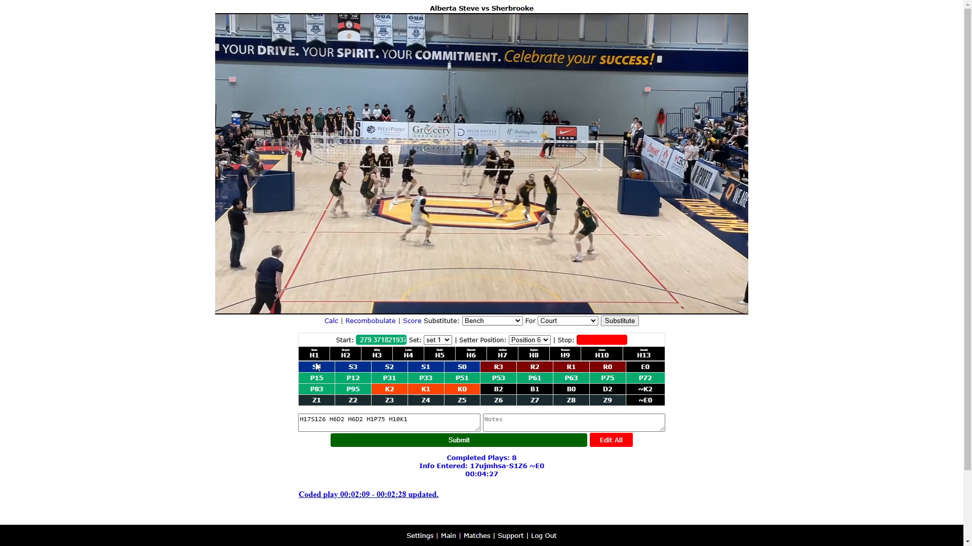
pyautogui.click(425, 420)
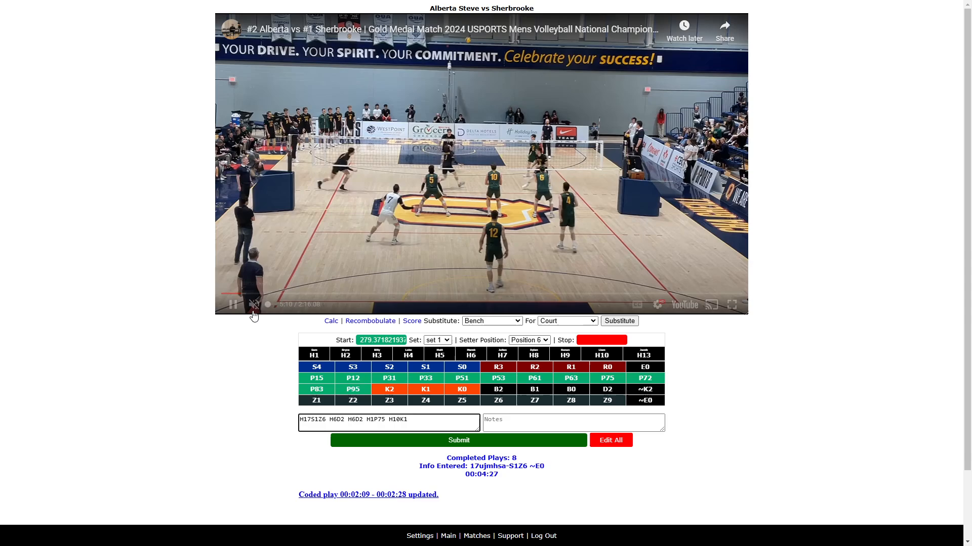
pyautogui.click(233, 304)
pyautogui.click(422, 422)
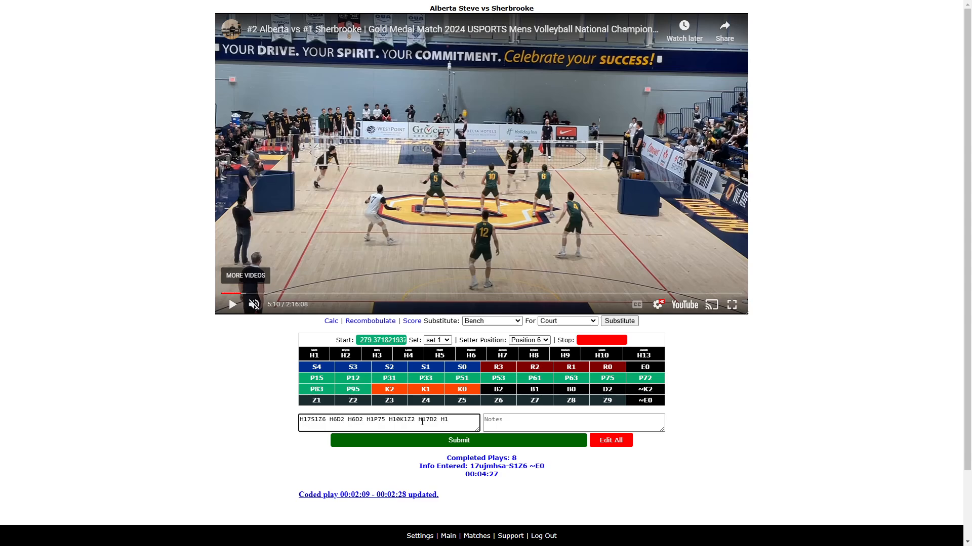
# - Play on, complete the codes with P15 H13K0Z7, mark the stop time and submit the rally
pyautogui.click(233, 306)
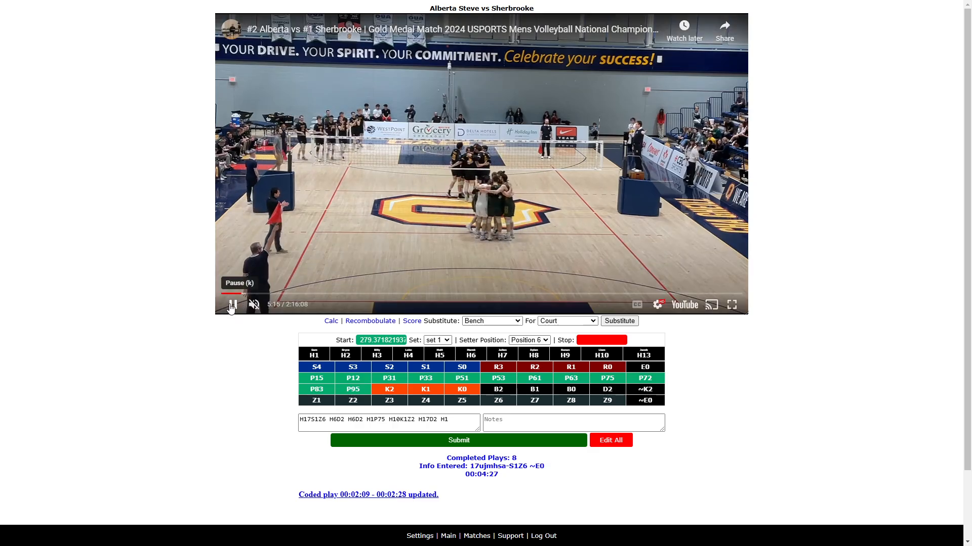
pyautogui.click(231, 306)
pyautogui.click(459, 421)
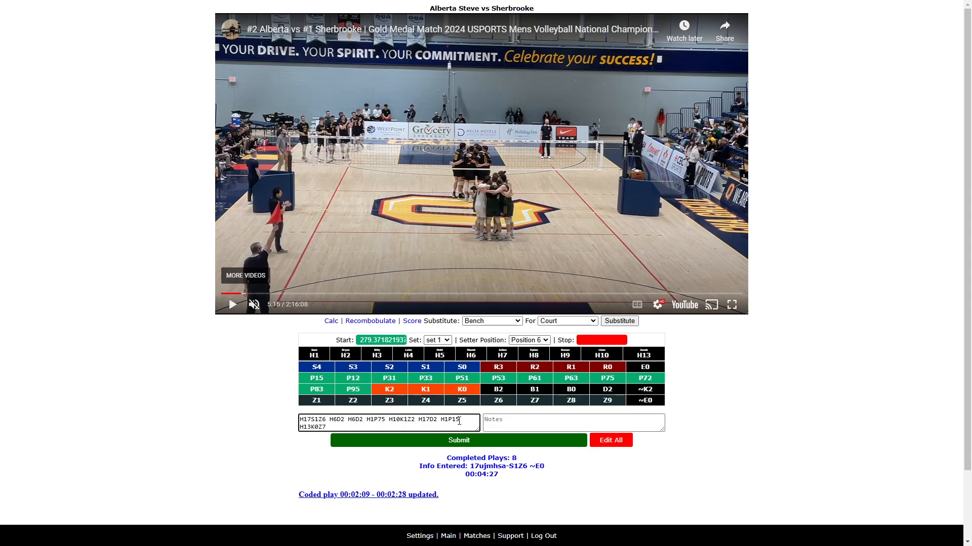
pyautogui.write('N')
pyautogui.press('Return')
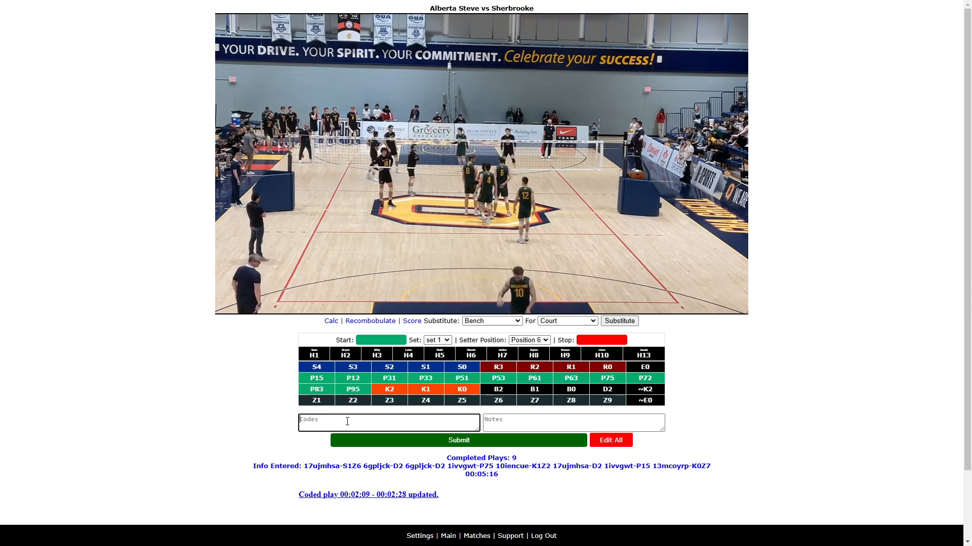
# - Mark the next rally's start and stop times, enter H13R0 and submit it
pyautogui.press('s')
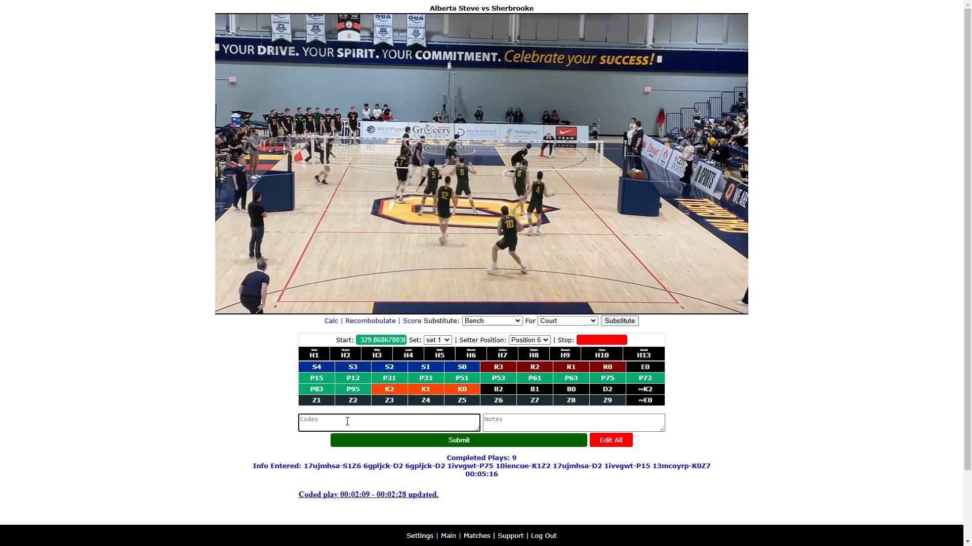
pyautogui.write('N')
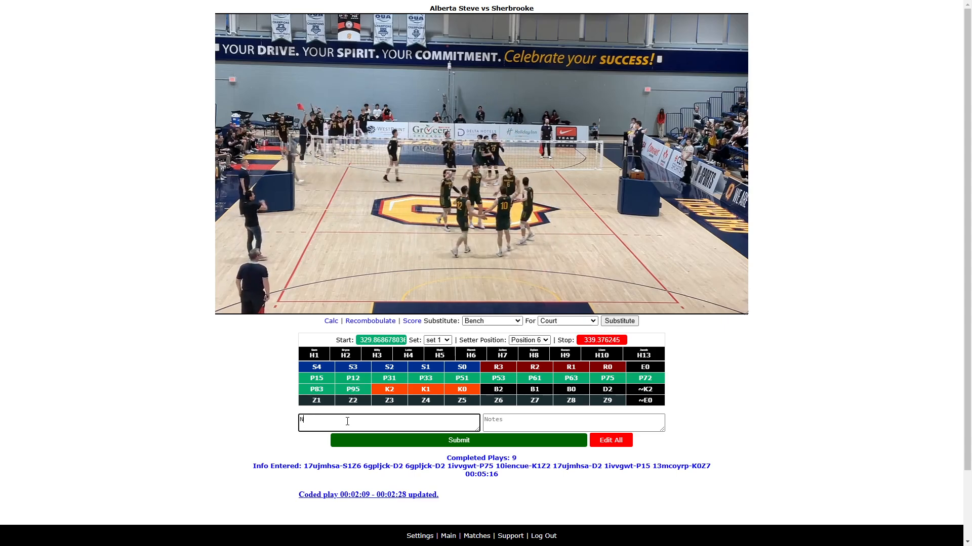
pyautogui.press('BackSpace')
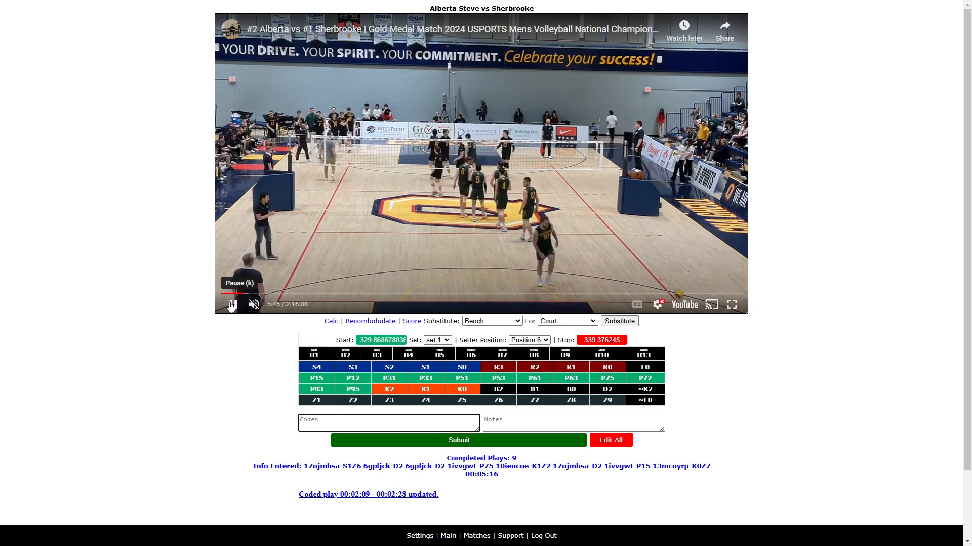
pyautogui.click(231, 304)
pyautogui.click(313, 426)
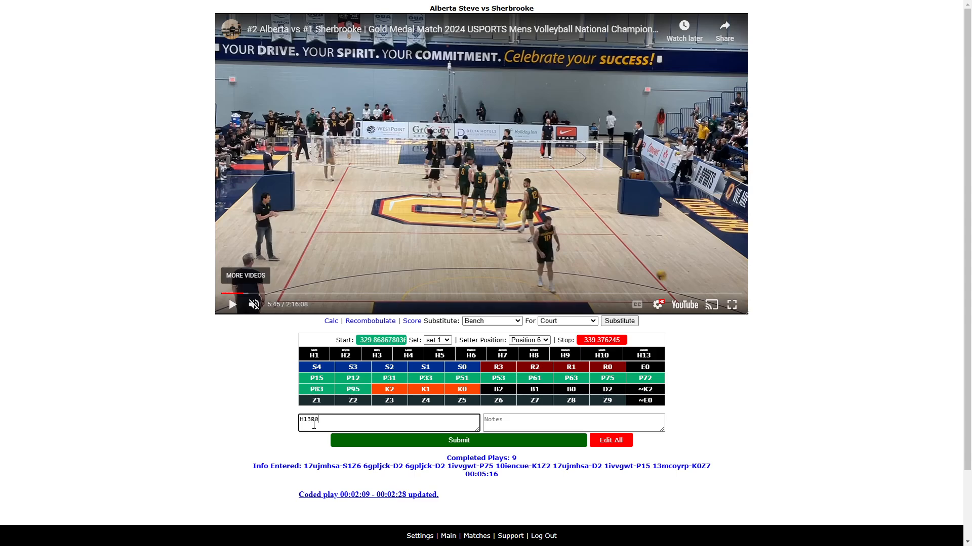
pyautogui.press('Return')
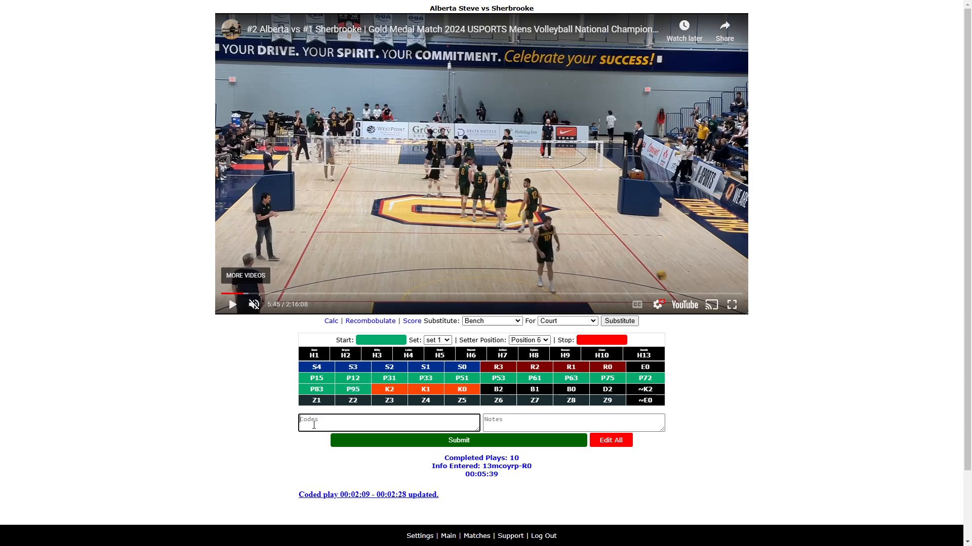
# - Play the next rally, mark its start, enter H13R2 H1P83 H17K1Z1 and mark its stop time
pyautogui.click(231, 304)
pyautogui.click(323, 425)
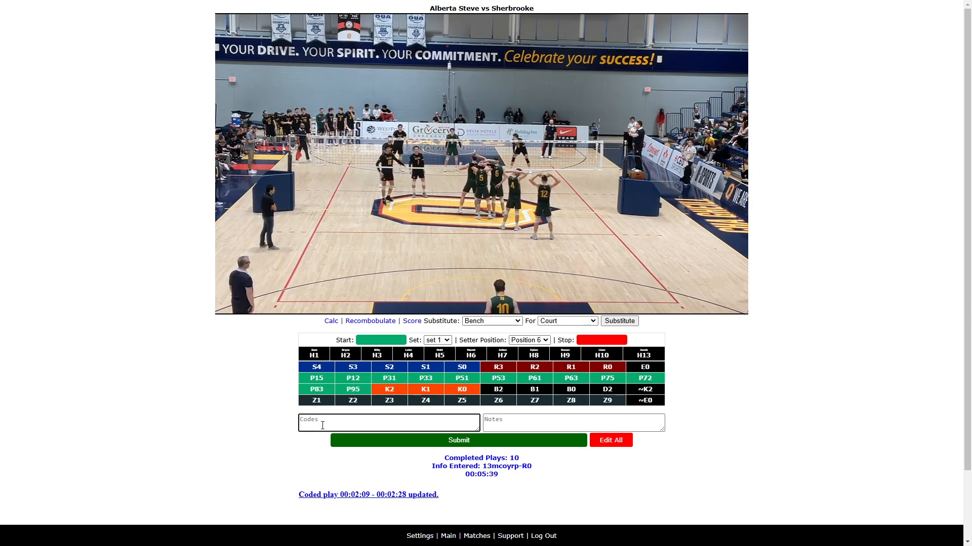
pyautogui.press('s')
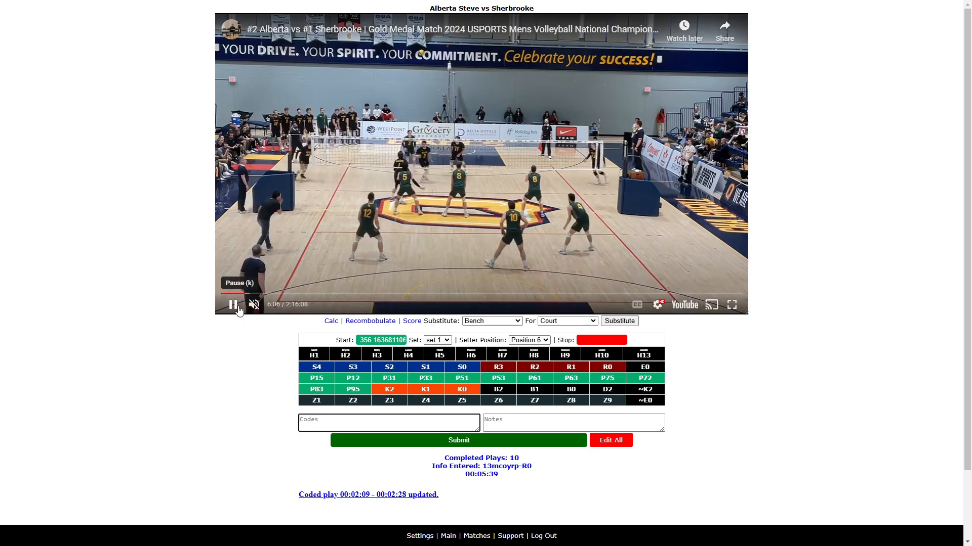
pyautogui.click(331, 425)
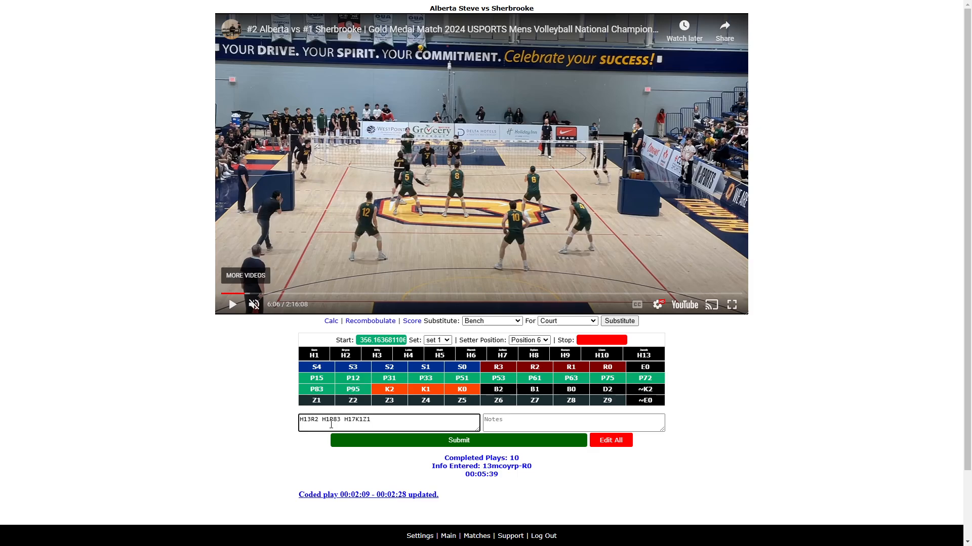
pyautogui.click(233, 305)
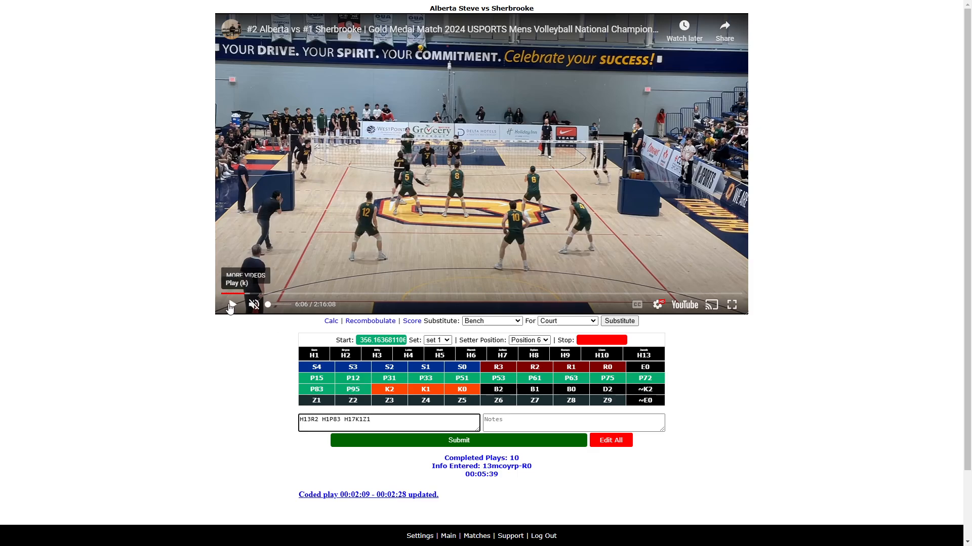
pyautogui.click(394, 416)
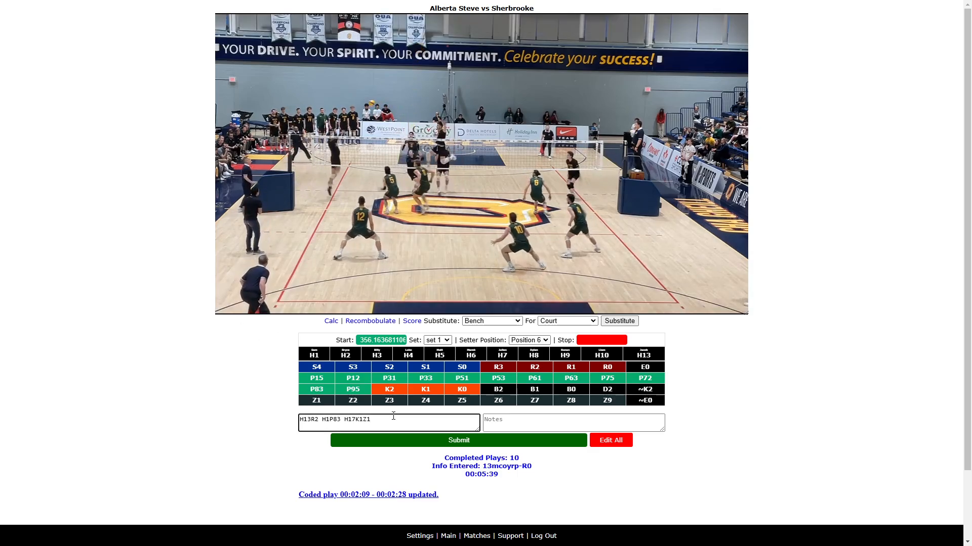
pyautogui.write('N')
pyautogui.press('BackSpace')
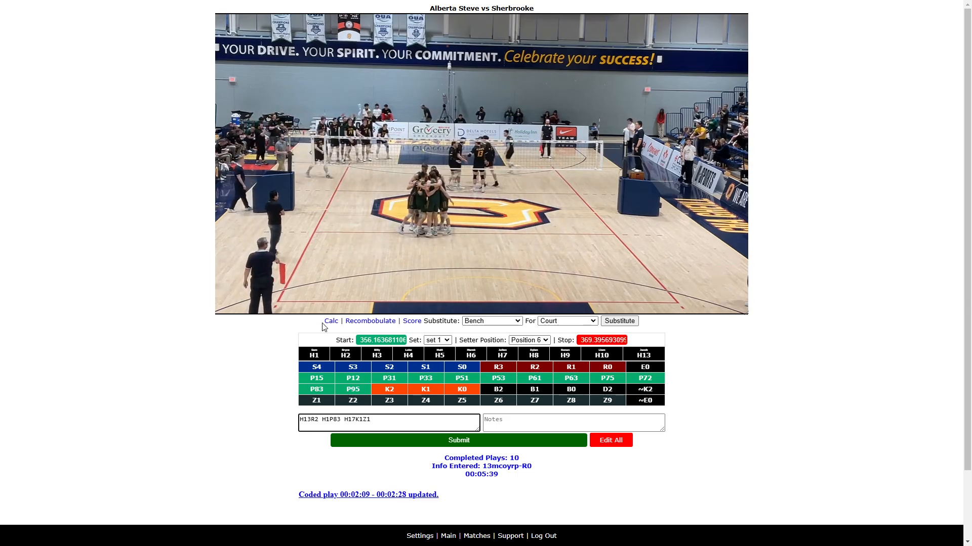
pyautogui.click(233, 305)
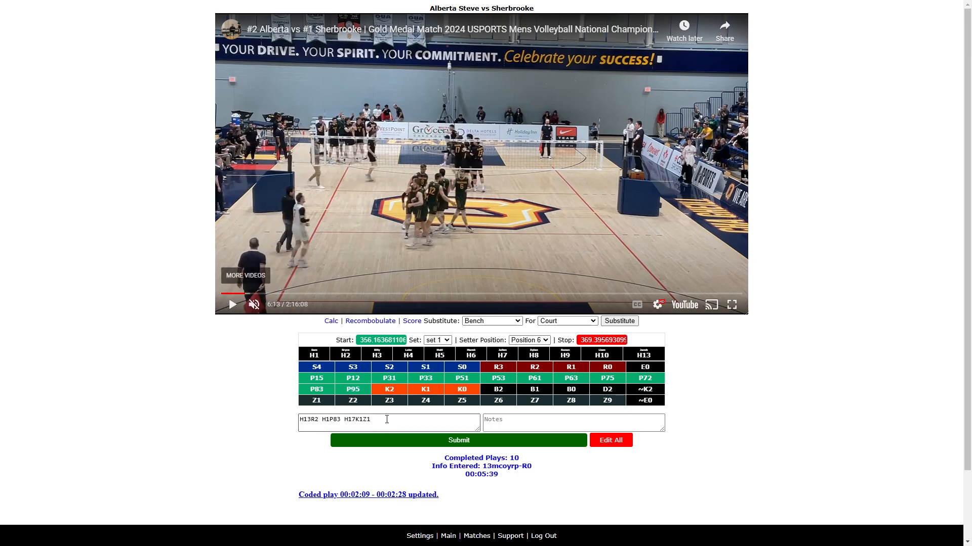
pyautogui.click(384, 415)
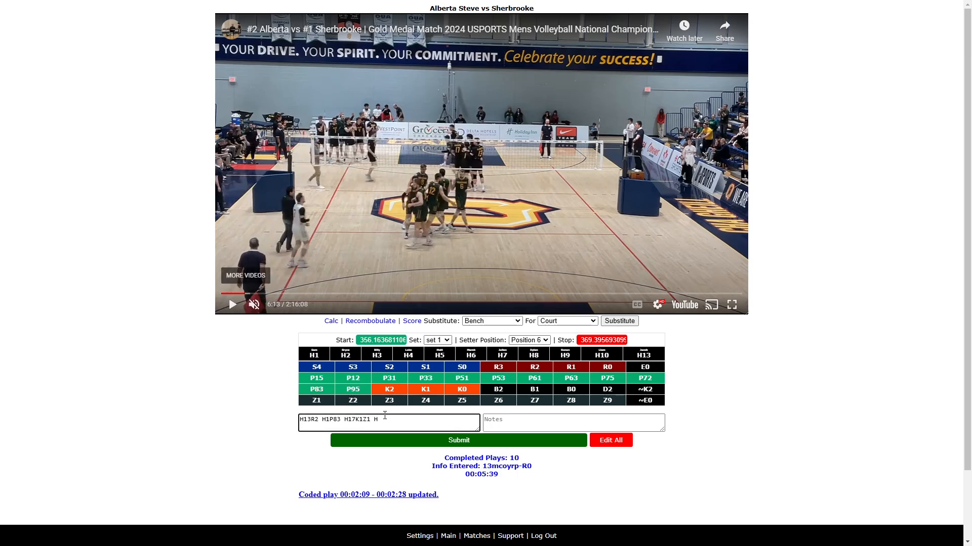
pyautogui.write('H1P72 H10K2Z5')
pyautogui.press('Return')
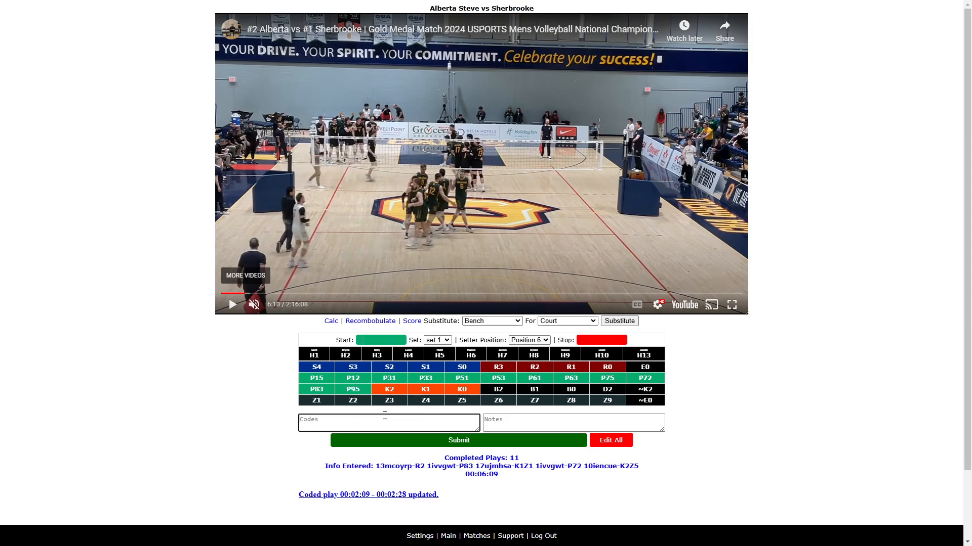
# - Change the setter position to Position 5
pyautogui.click(529, 340)
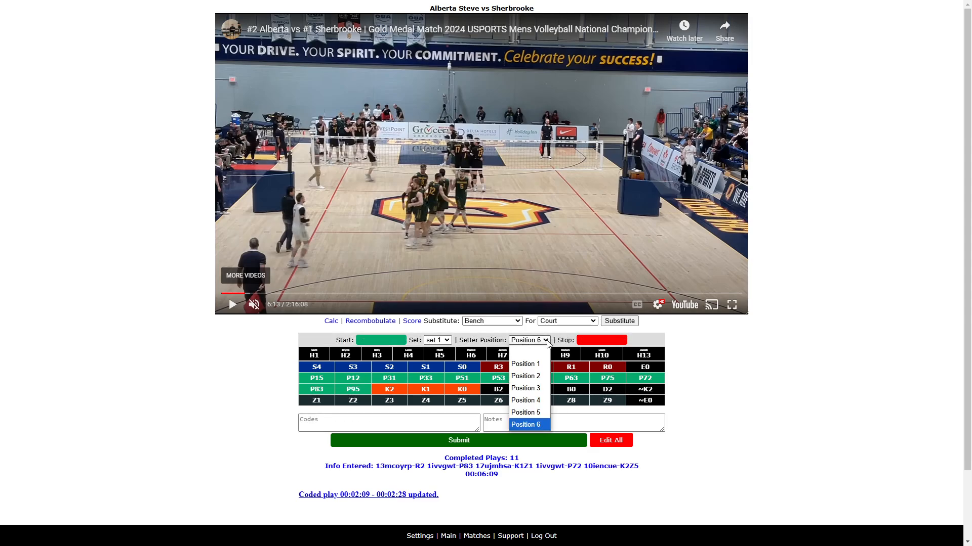
pyautogui.click(535, 416)
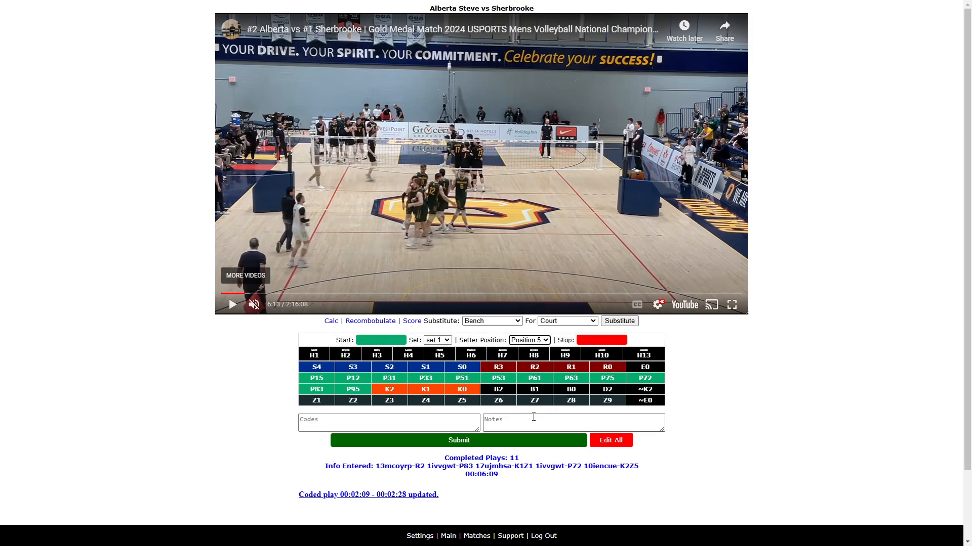
# - Play the next rally, mark its start time and enter the codes H3S2Z6 H10B1
pyautogui.click(233, 304)
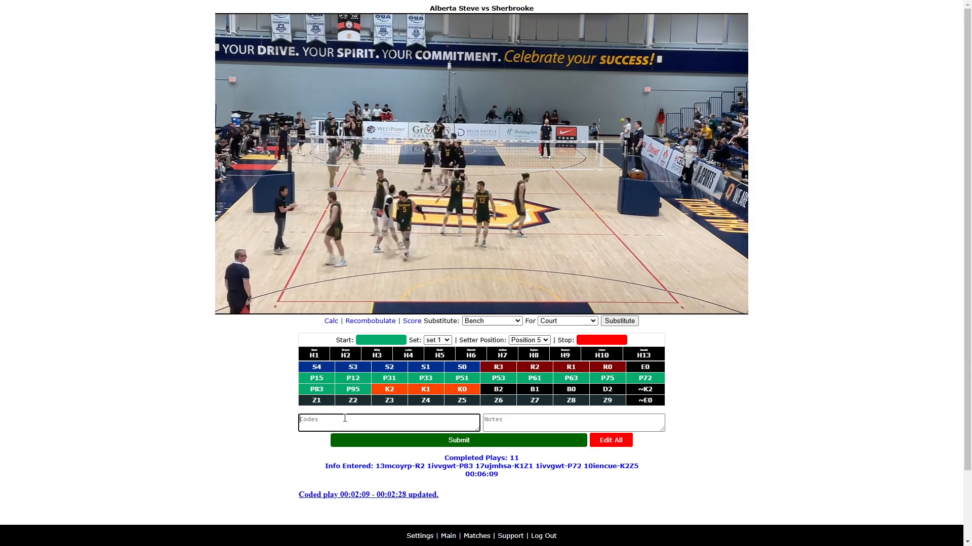
pyautogui.click(345, 418)
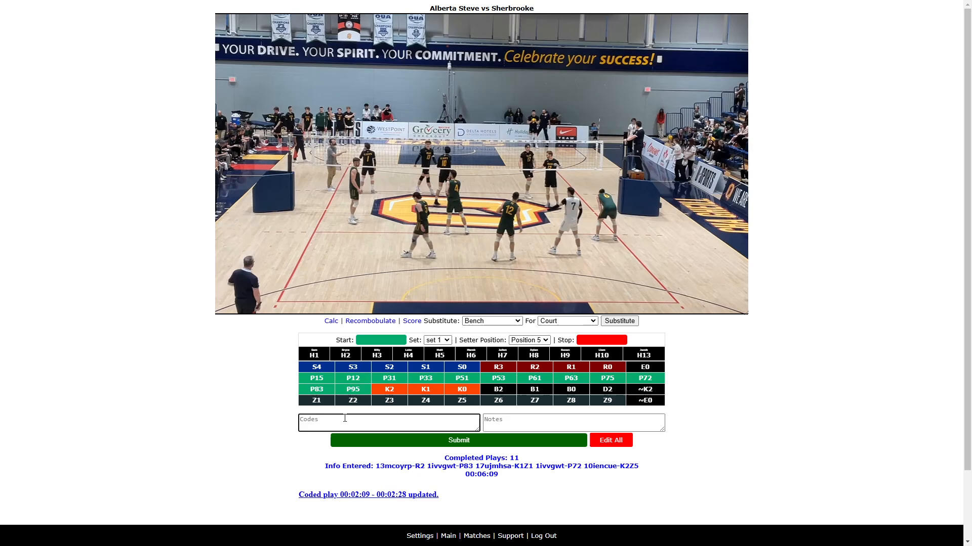
pyautogui.write('H')
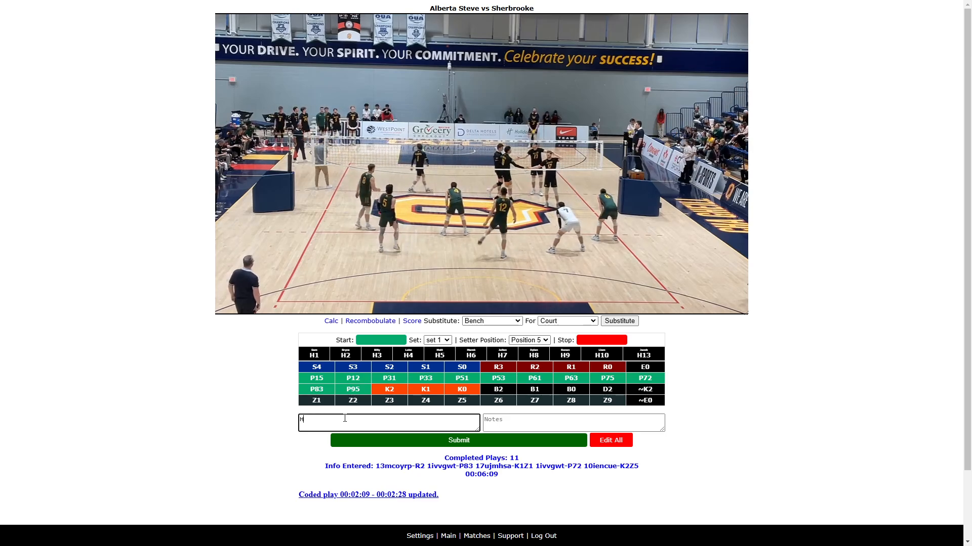
pyautogui.write('3S')
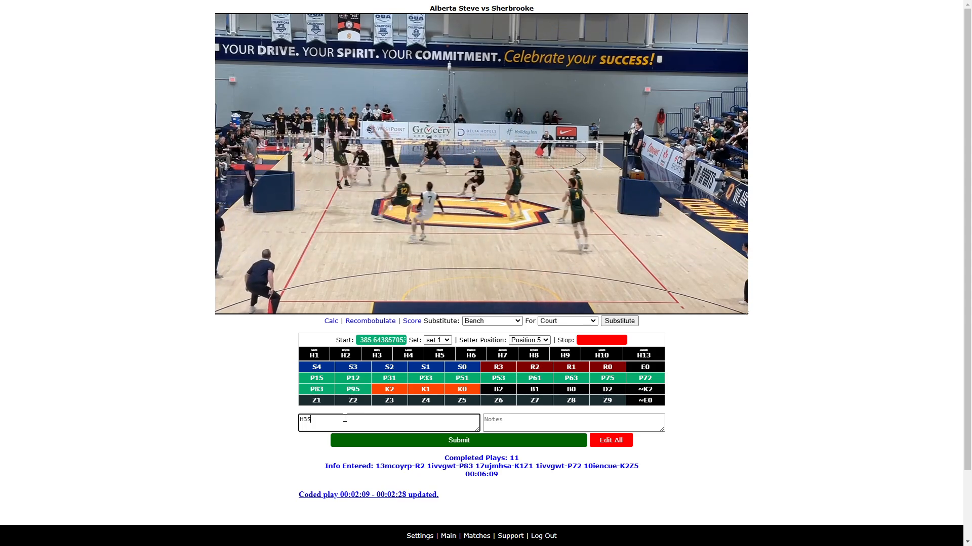
pyautogui.click(247, 293)
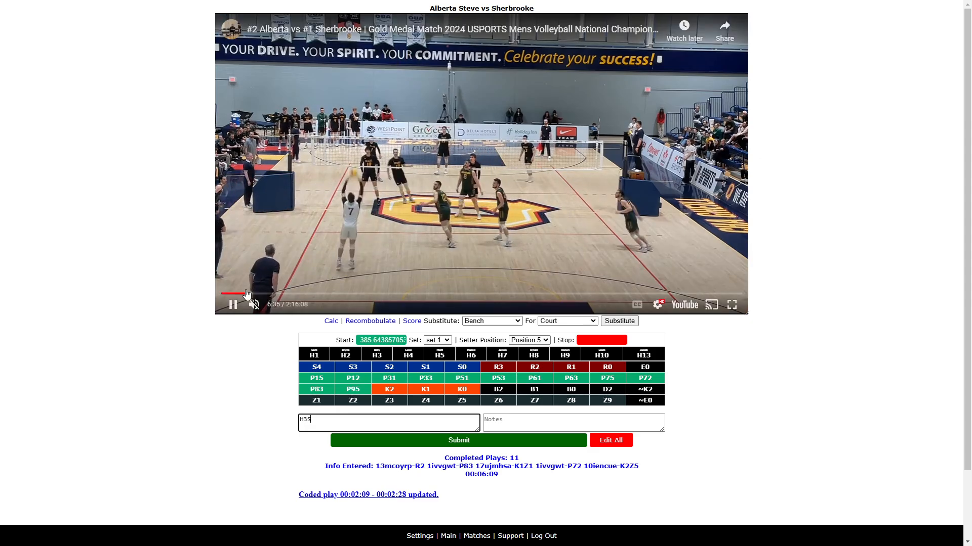
pyautogui.click(247, 284)
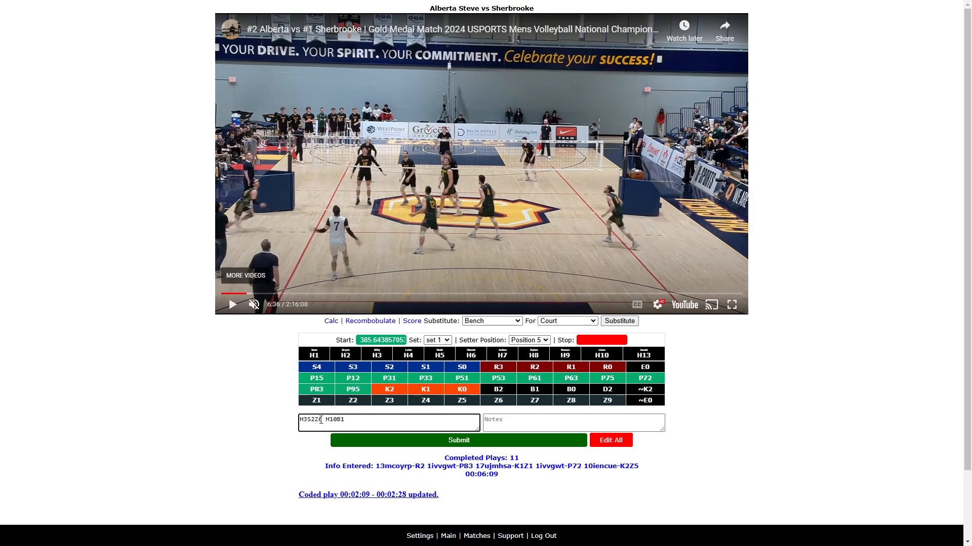
# - Mark the rally's stop time, append ~K2 to the codes and submit the rally
pyautogui.click(232, 304)
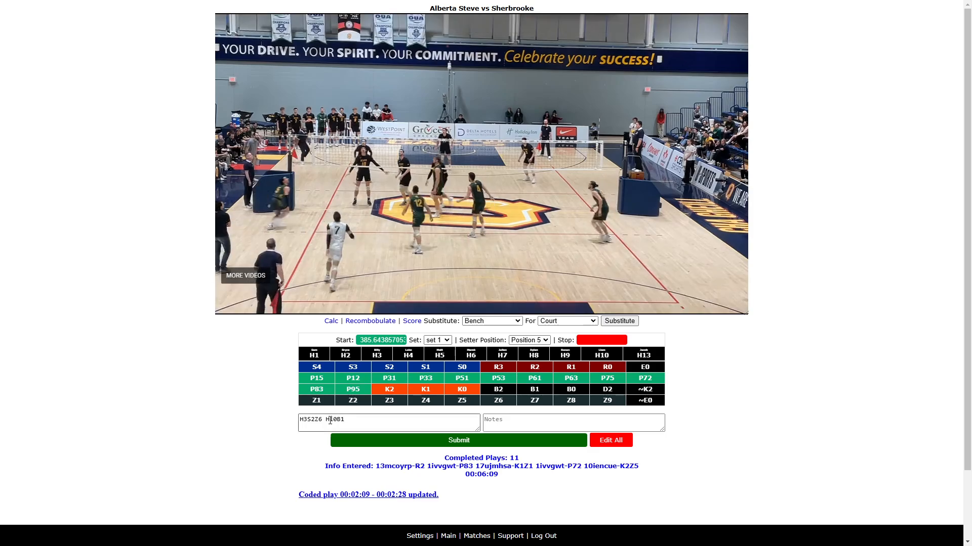
pyautogui.click(361, 417)
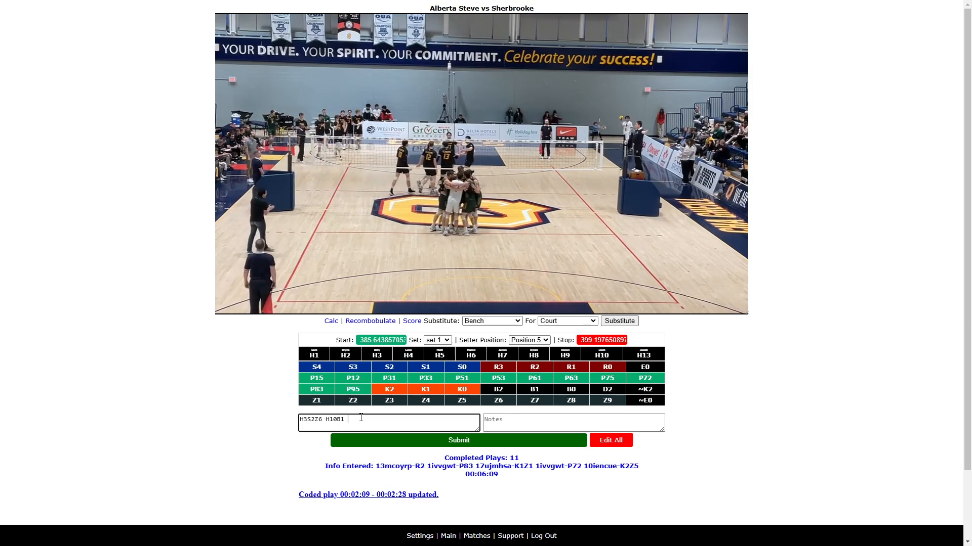
pyautogui.press('Return')
pyautogui.write('~K2')
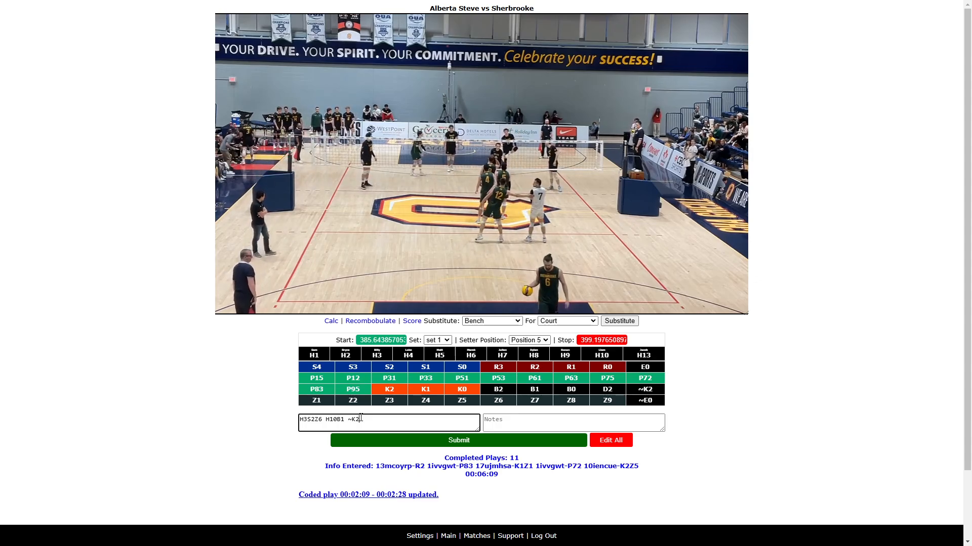
pyautogui.press('Return')
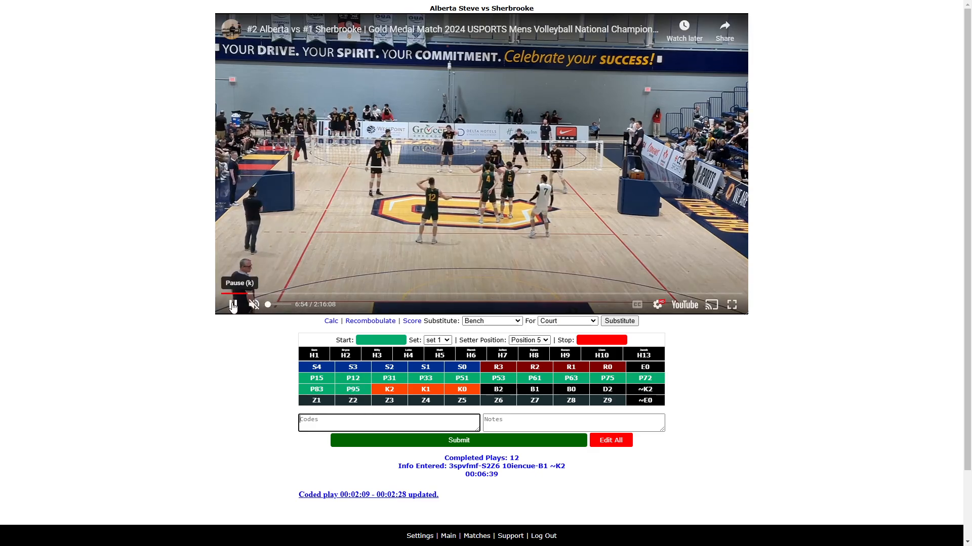
# - Mark the next rally's start and stop times, enter H17R3 H1P72 H10K2Z9 and submit it
pyautogui.click(232, 305)
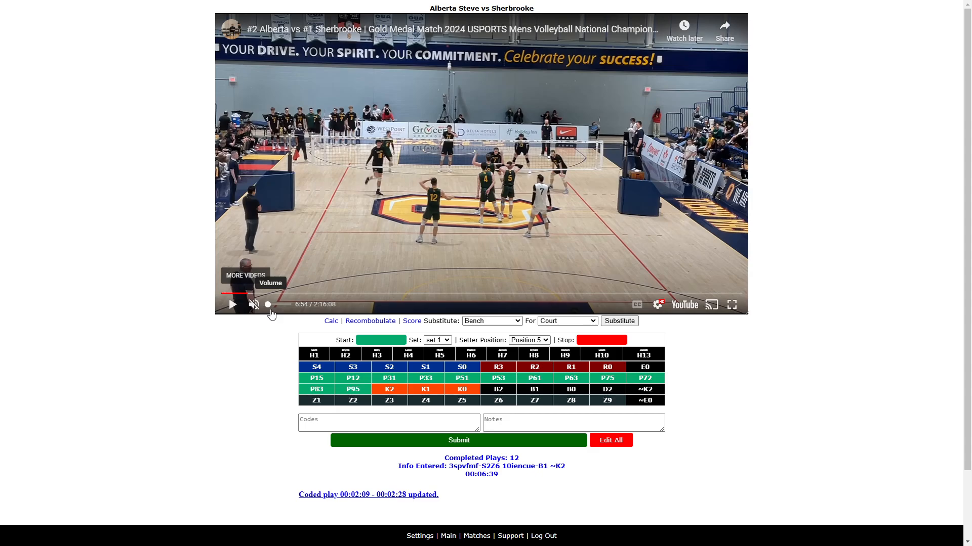
pyautogui.click(233, 305)
pyautogui.click(355, 415)
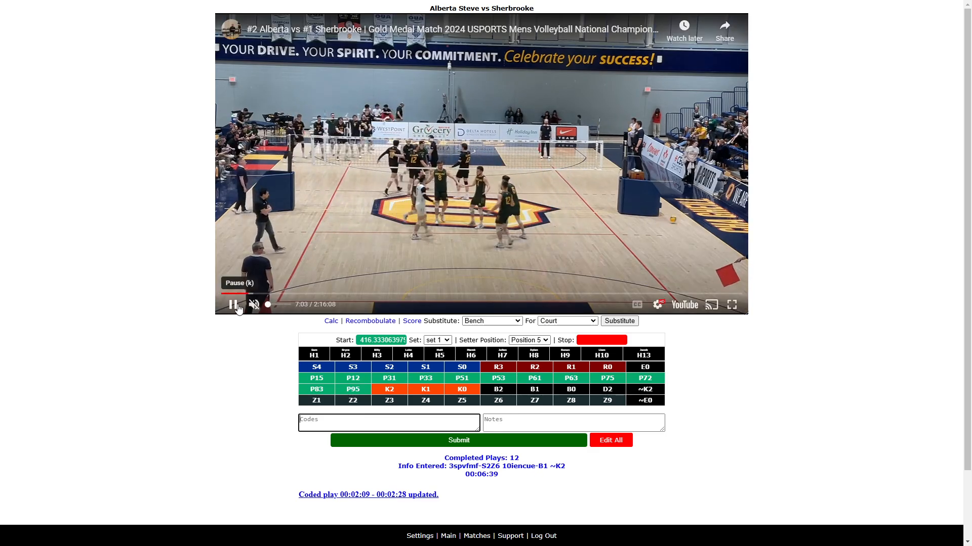
pyautogui.click(233, 305)
pyautogui.click(321, 424)
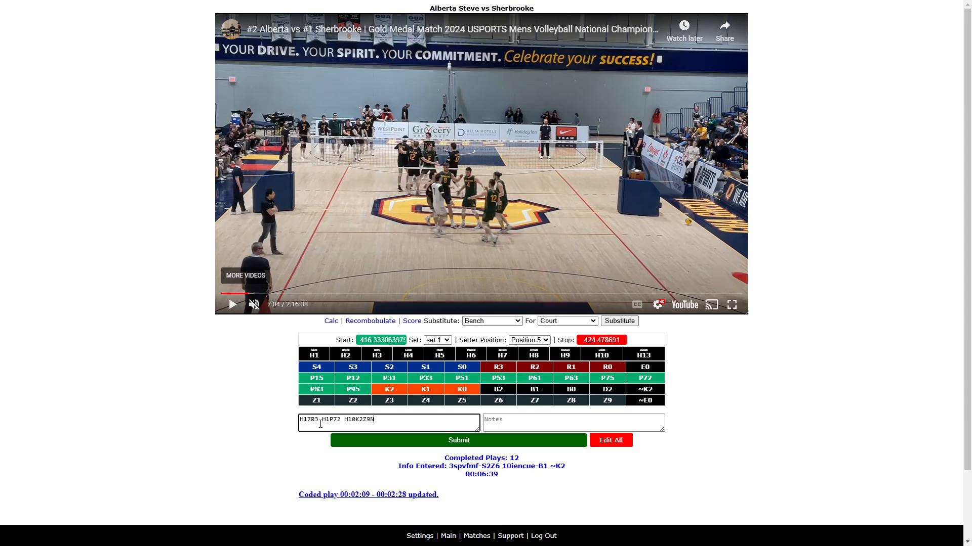
pyautogui.press('Return')
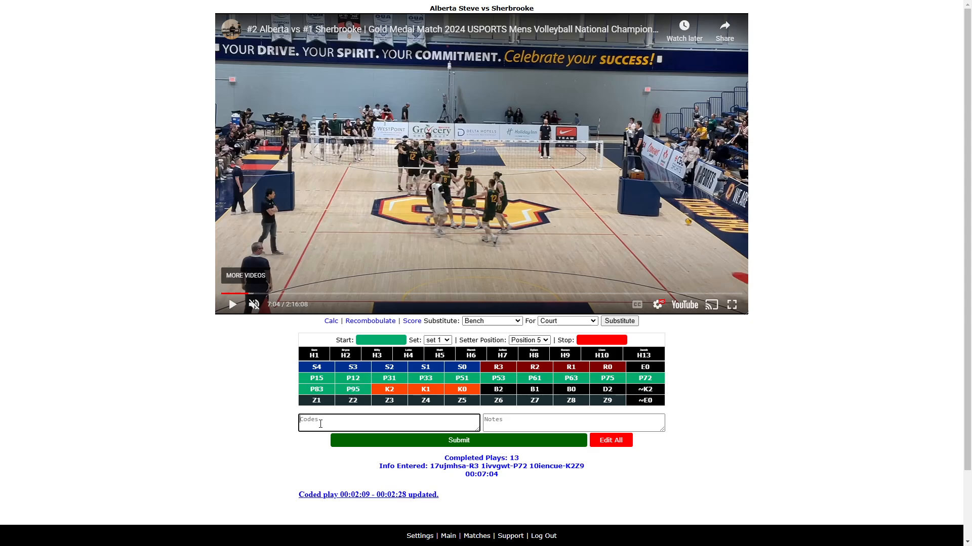
# - Change the setter position to Position 4
pyautogui.click(230, 306)
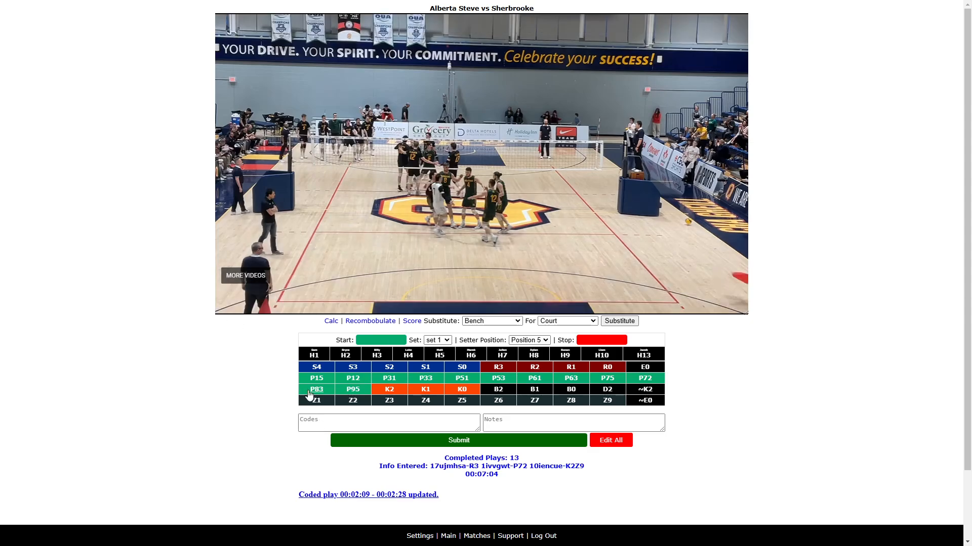
pyautogui.click(319, 421)
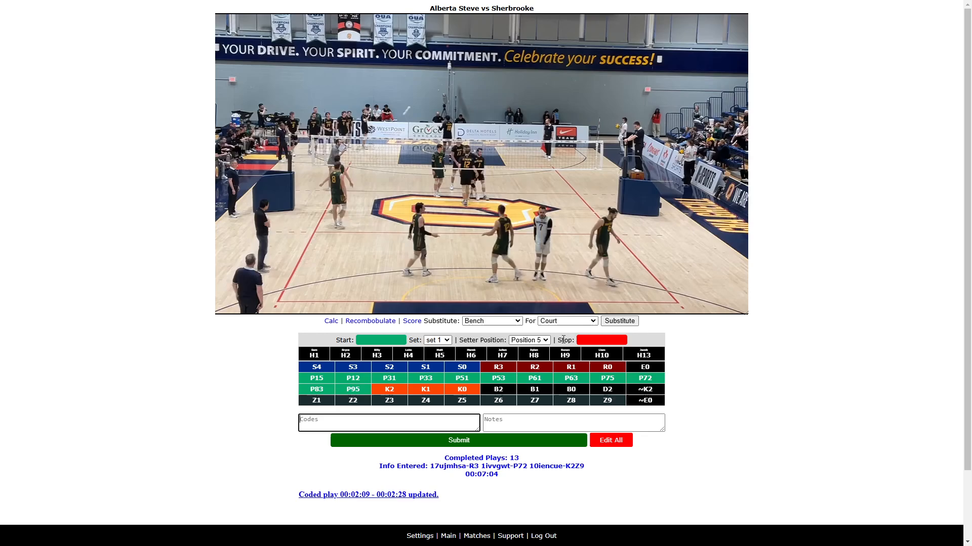
pyautogui.click(543, 344)
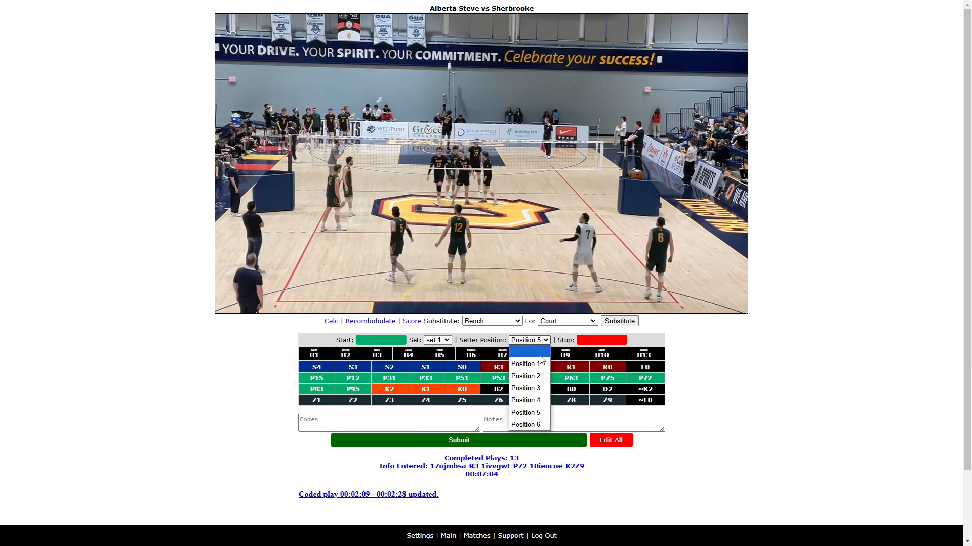
pyautogui.click(526, 398)
# - Mark the next rally's start and stop times, enter H10S3Z6 and submit it
pyautogui.click(406, 422)
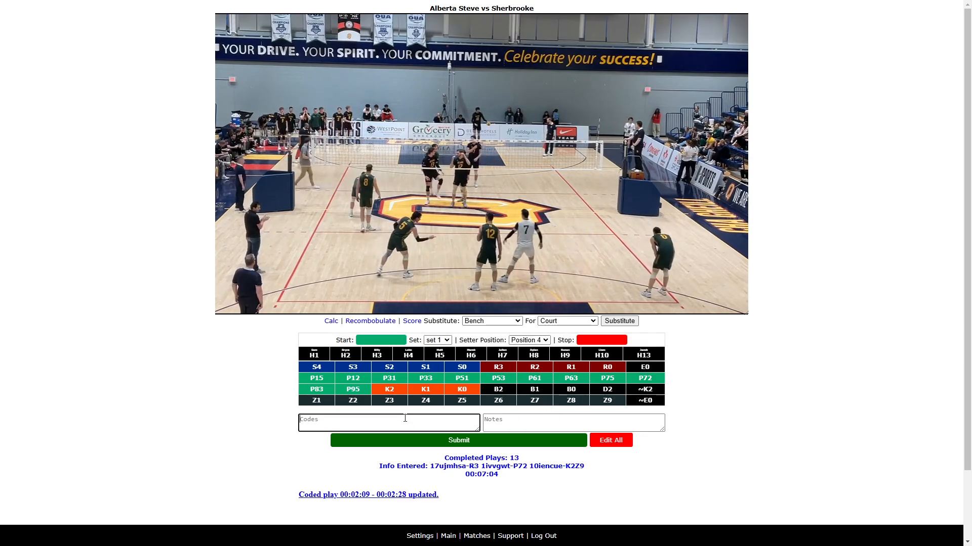
pyautogui.write('H10')
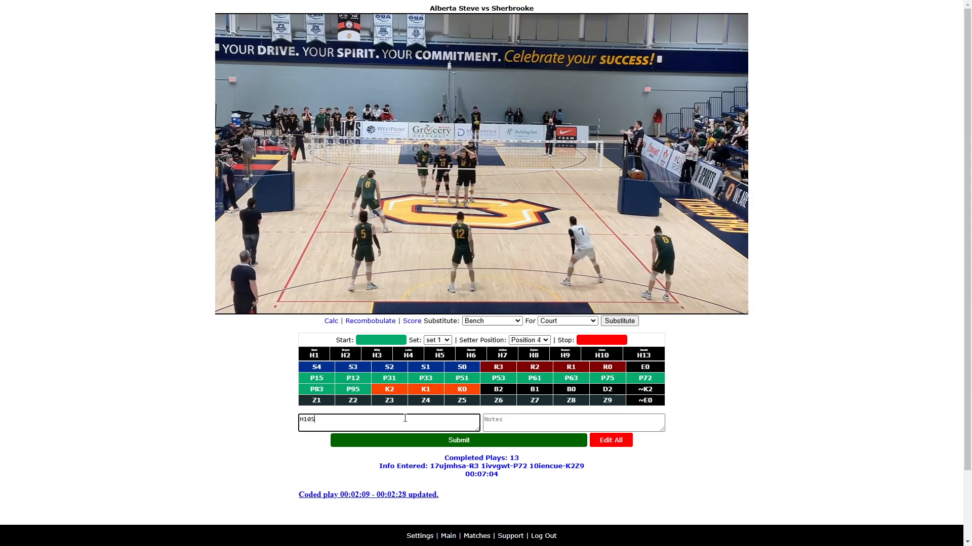
pyautogui.write('S')
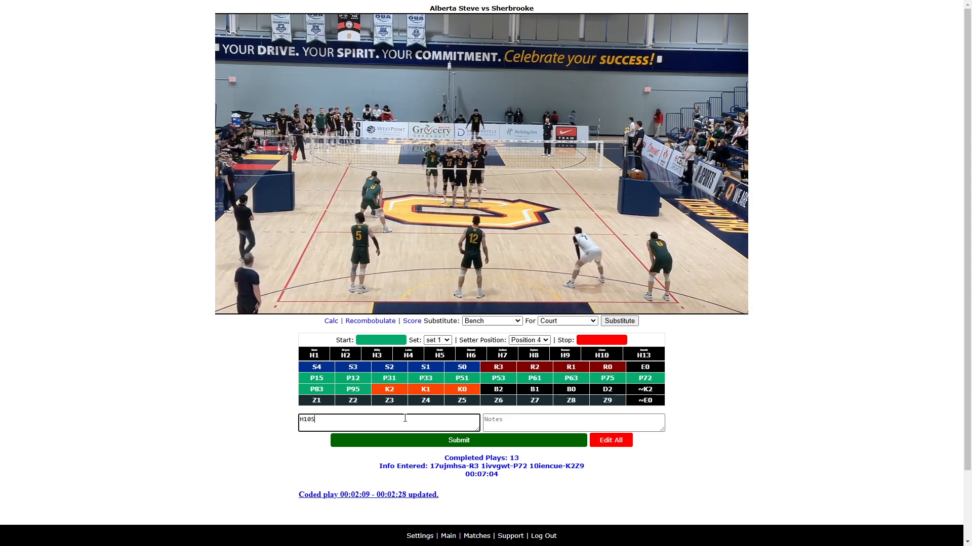
pyautogui.write('V')
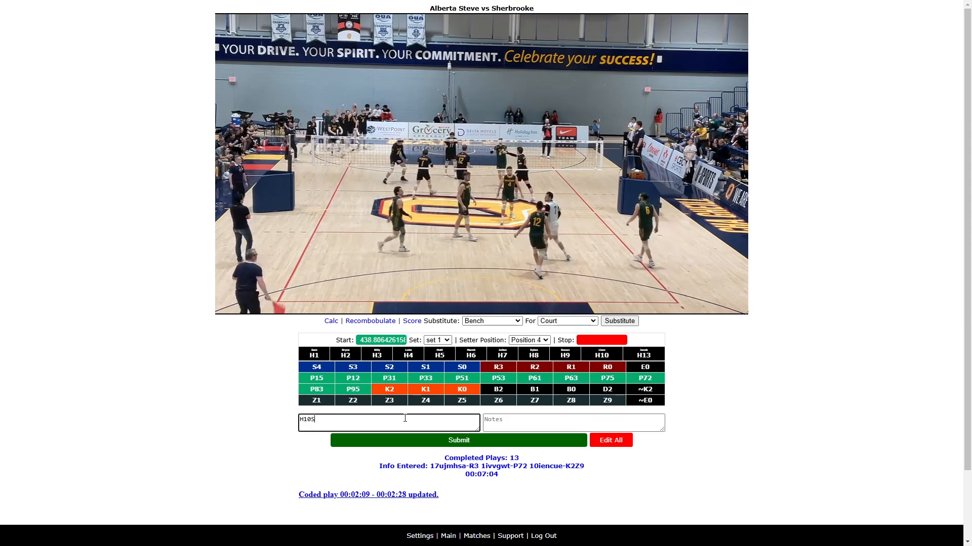
pyautogui.write('3')
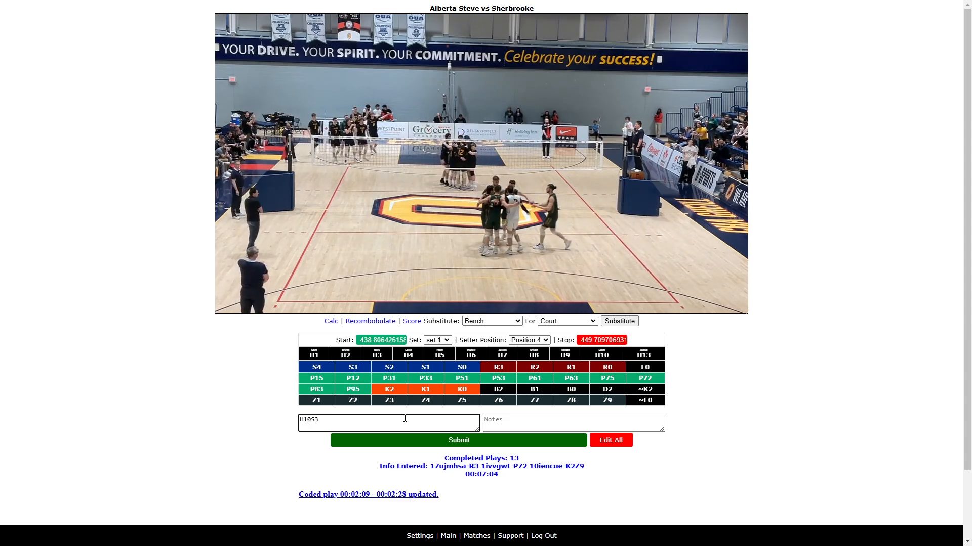
pyautogui.write('Z')
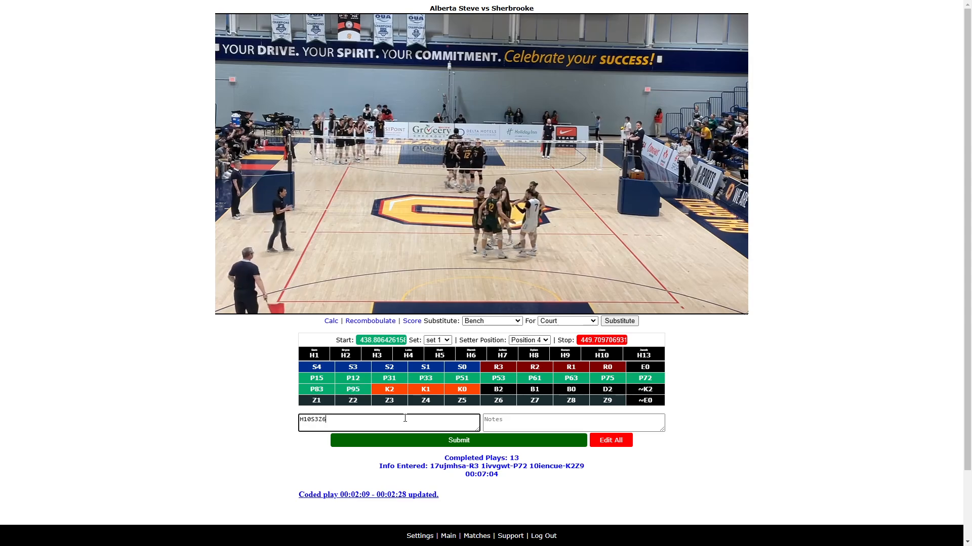
pyautogui.write('6')
pyautogui.press('Return')
# - Play the next rally, mark its start time and enter the codes H10S3ZR H1B1
pyautogui.write('H10S')
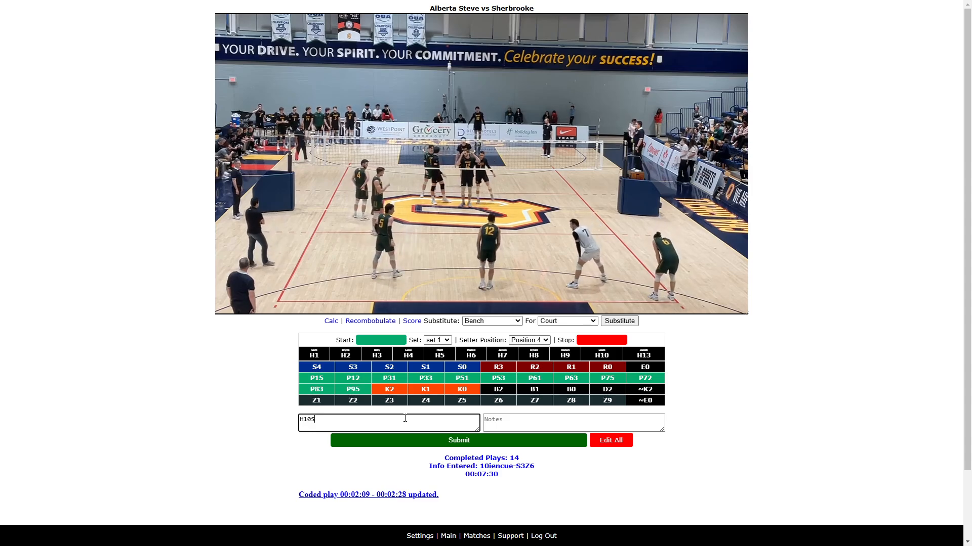
pyautogui.hotkey('alt', 's')
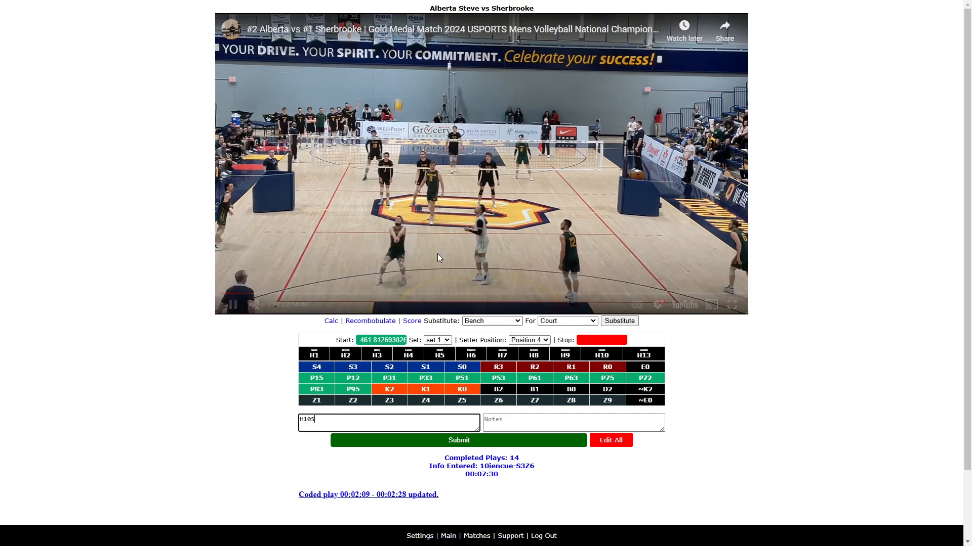
pyautogui.click(232, 306)
pyautogui.click(340, 418)
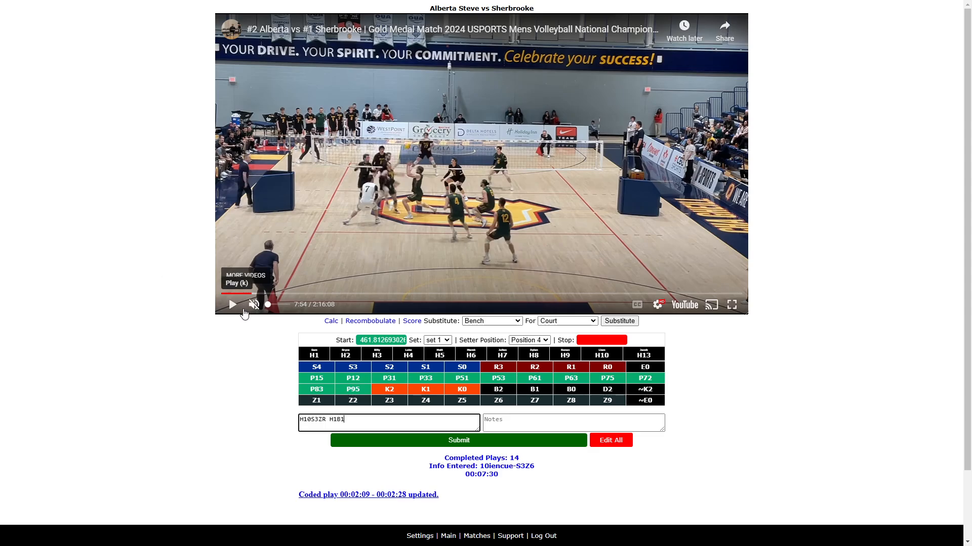
pyautogui.hotkey('ctrl', 'space')
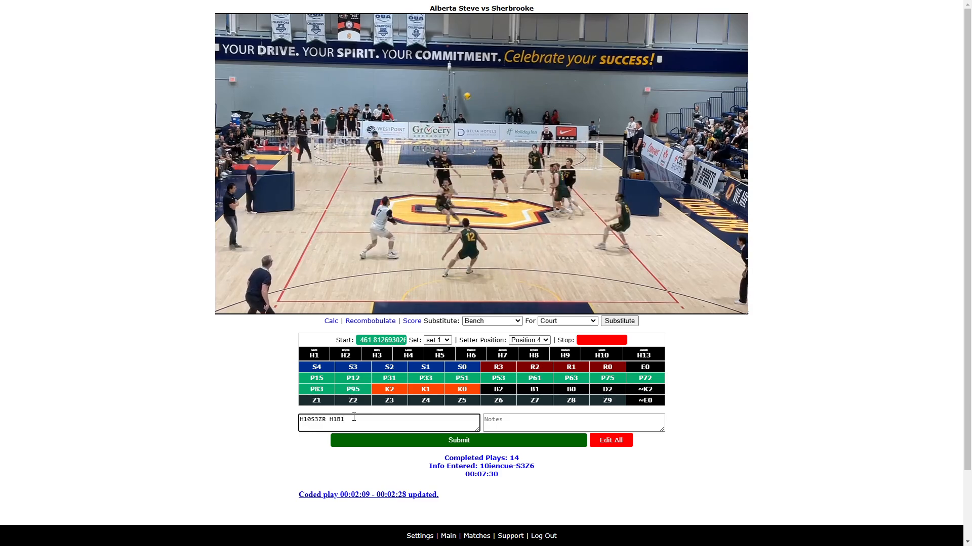
# - Append H1P15 H13K1Z5 to the rally's codes while replaying the action
pyautogui.moveTo(237, 305)
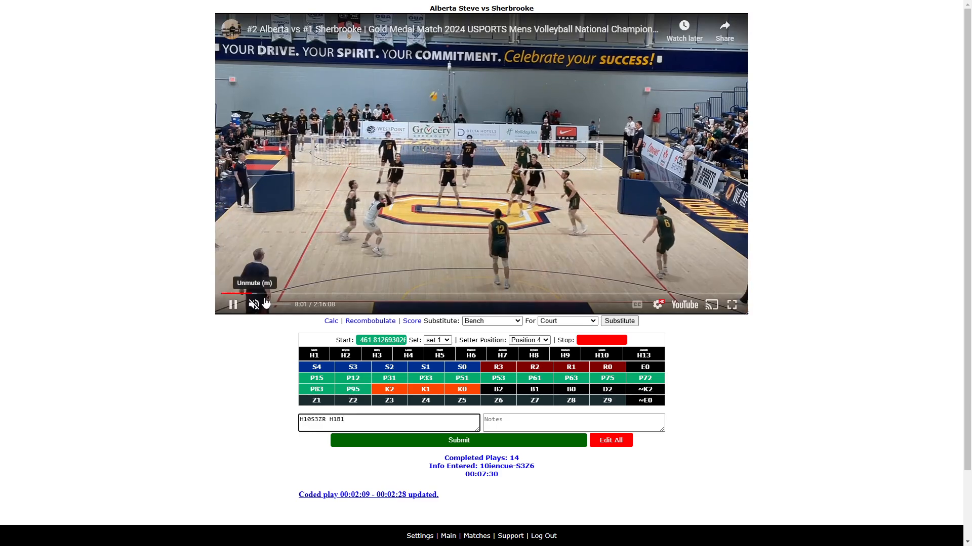
pyautogui.click(235, 305)
pyautogui.click(356, 423)
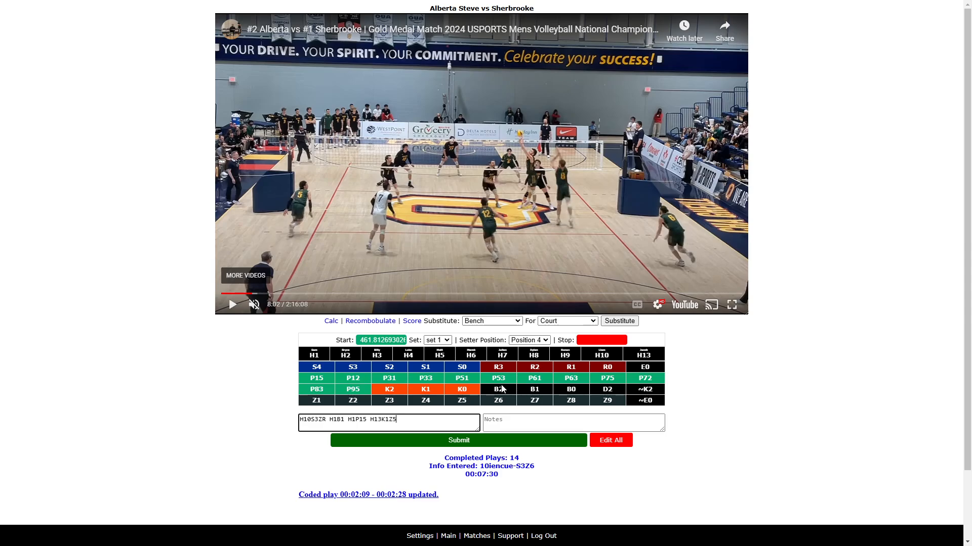
pyautogui.click(231, 307)
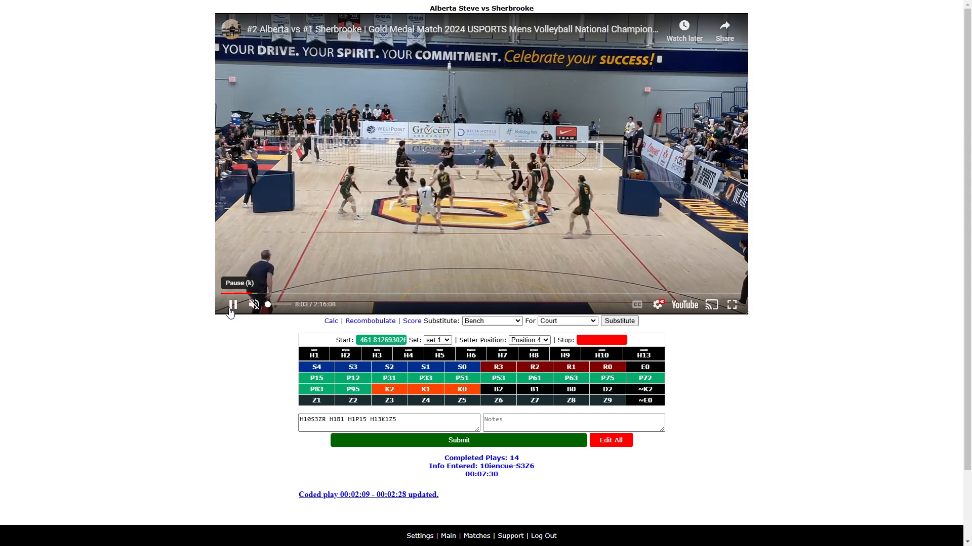
# - Mark the rally's stop time, append ~K2 to the codes and submit the rally
pyautogui.click(428, 425)
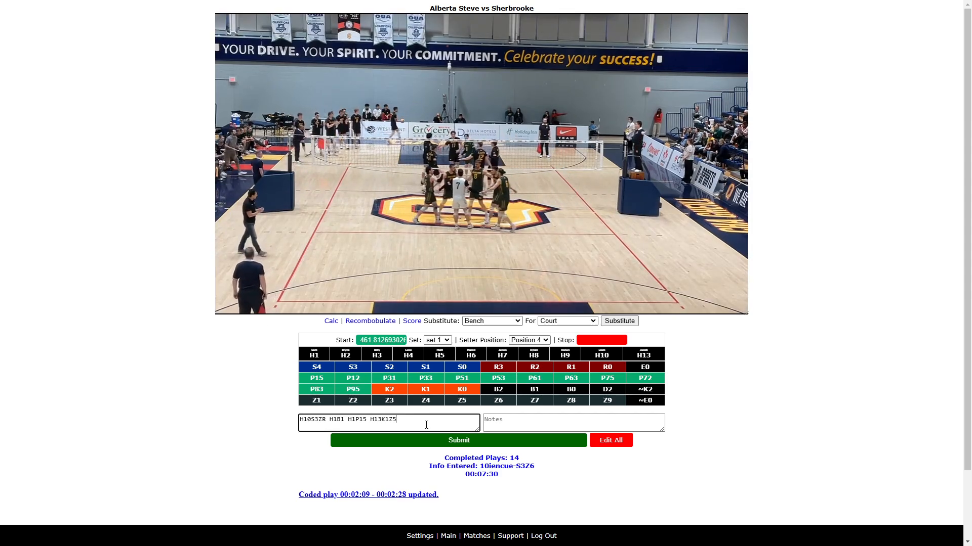
pyautogui.write('~K2')
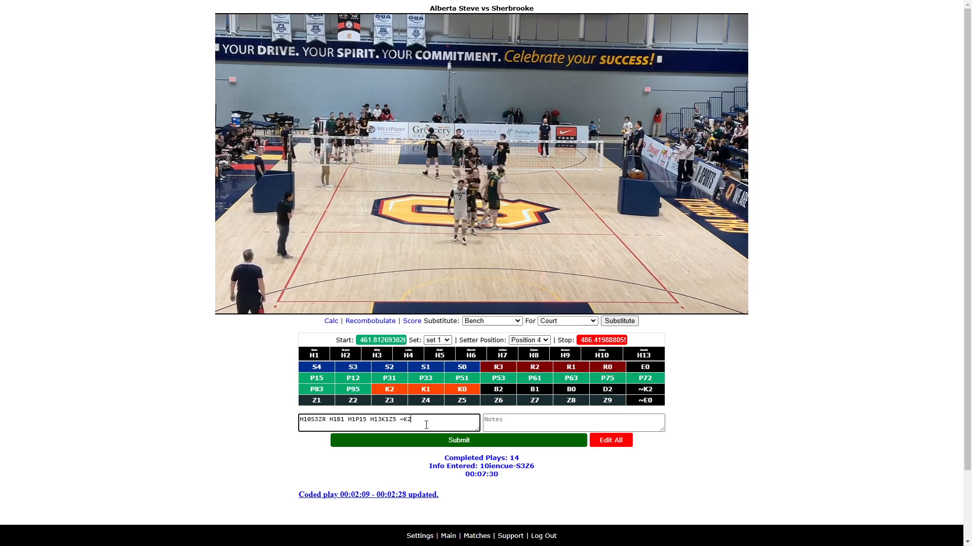
pyautogui.press('Return')
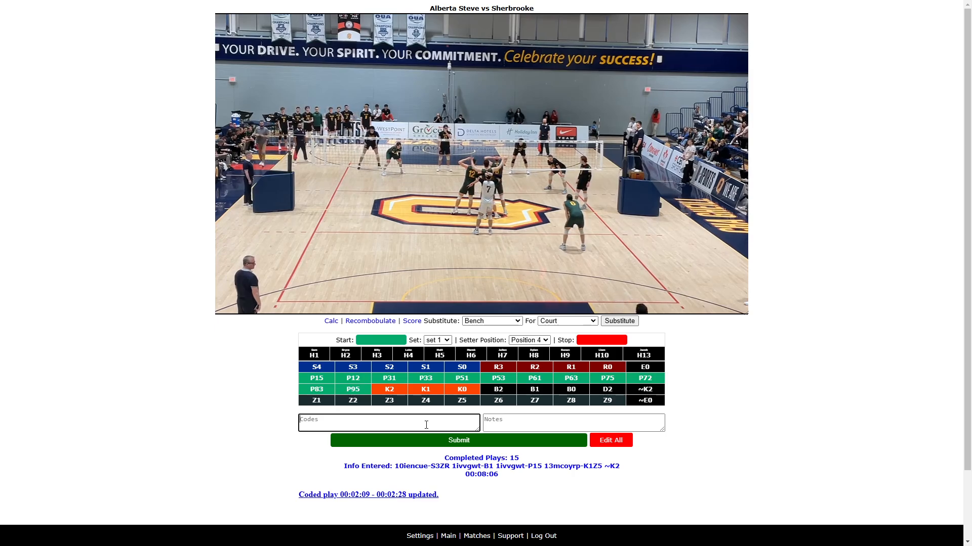
# - Mark the next rally's start time and enter the codes H6R2 H1P15 H13K1Z8 while watching it
pyautogui.write('V')
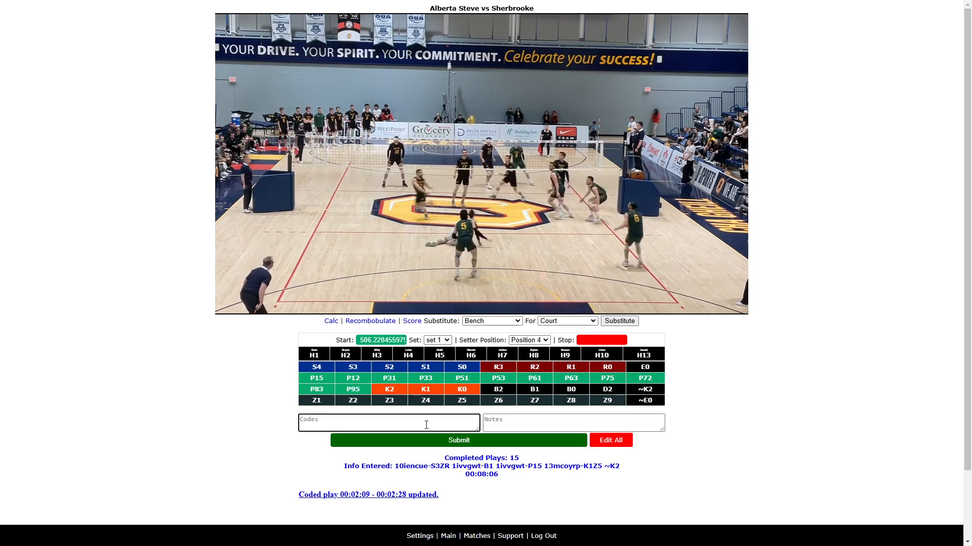
pyautogui.click(232, 305)
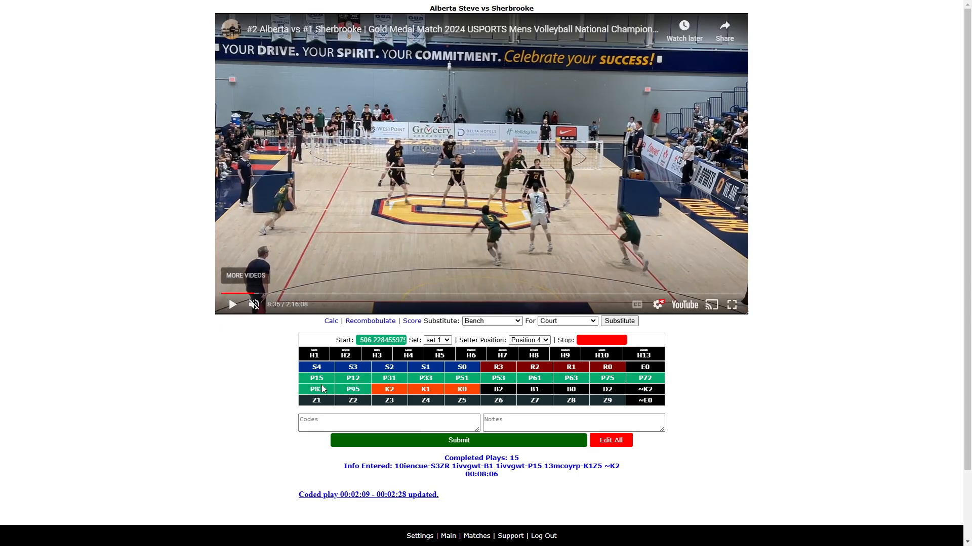
pyautogui.click(331, 423)
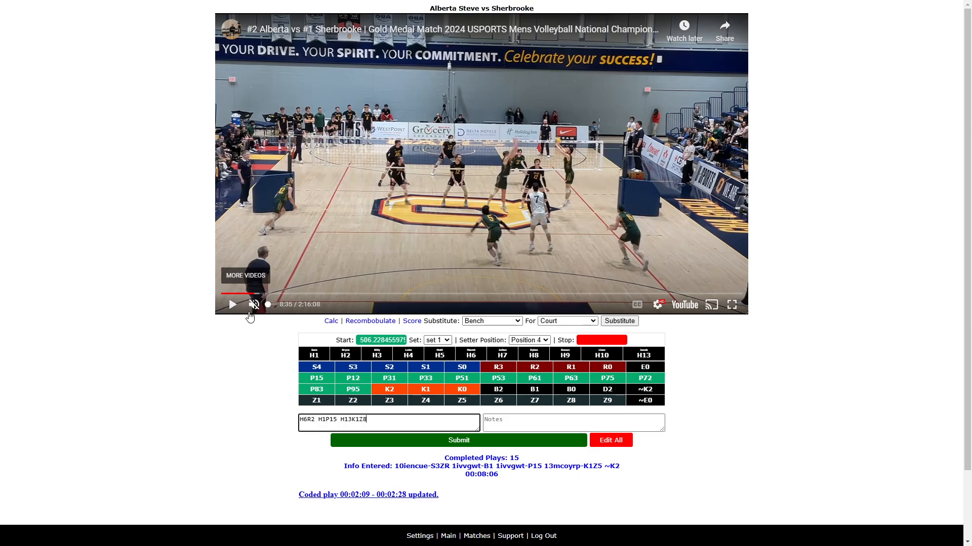
pyautogui.click(233, 305)
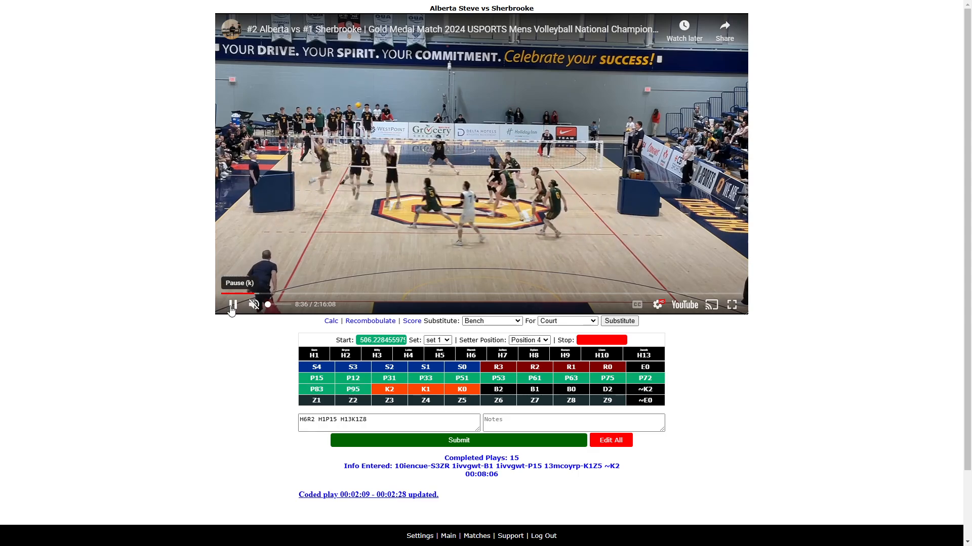
# - Mark the rally's stop time, append H1B2 to the codes and submit the rally
pyautogui.click(232, 305)
pyautogui.click(379, 418)
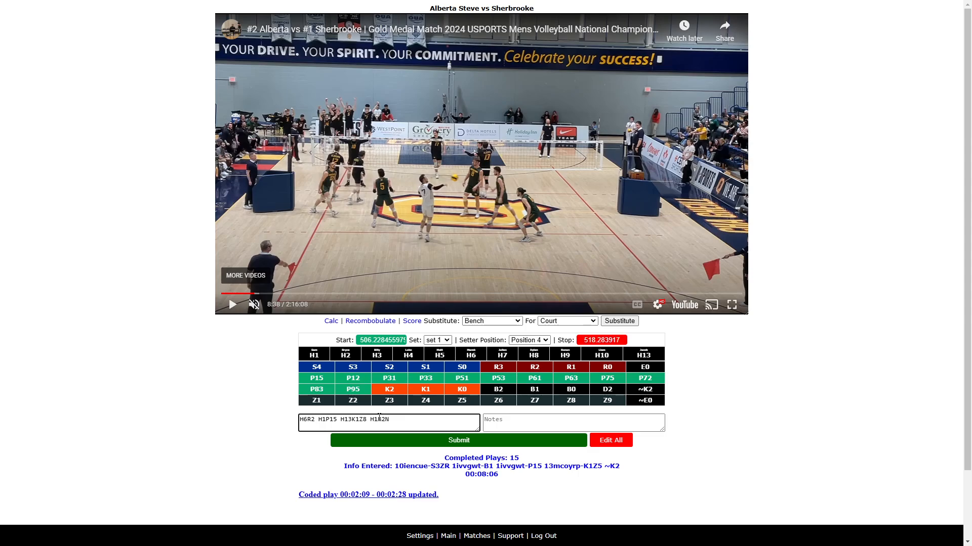
pyautogui.press('Return')
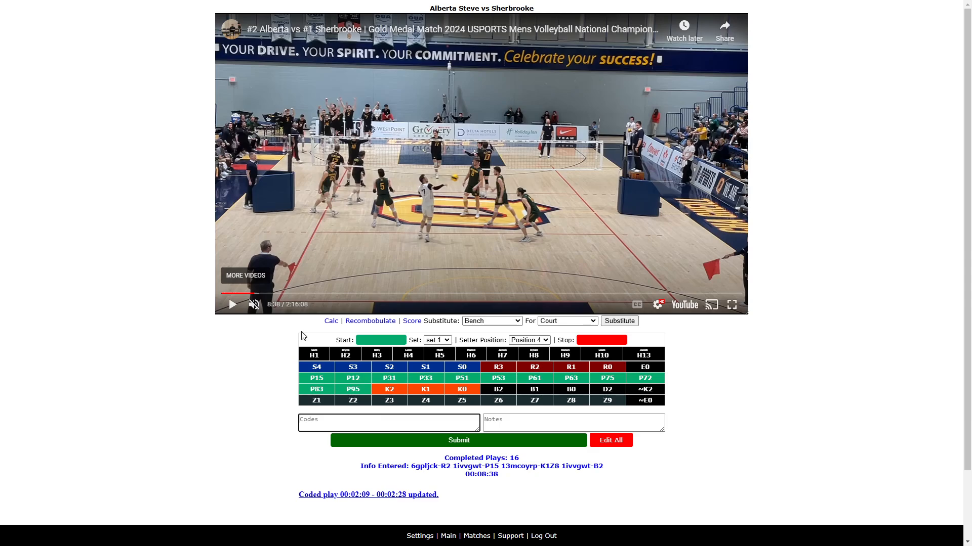
# - Play to the next rotation and change the setter position to Position 3
pyautogui.click(230, 305)
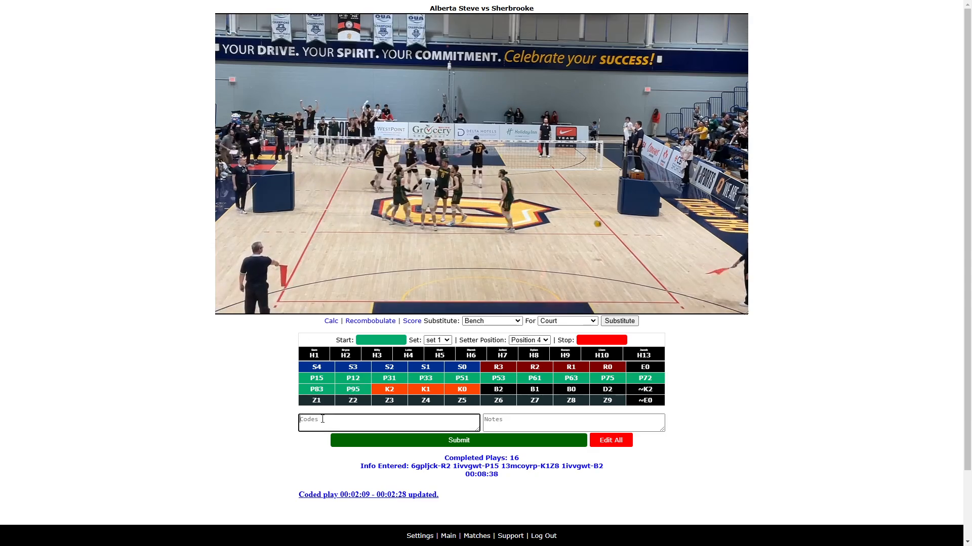
pyautogui.click(322, 419)
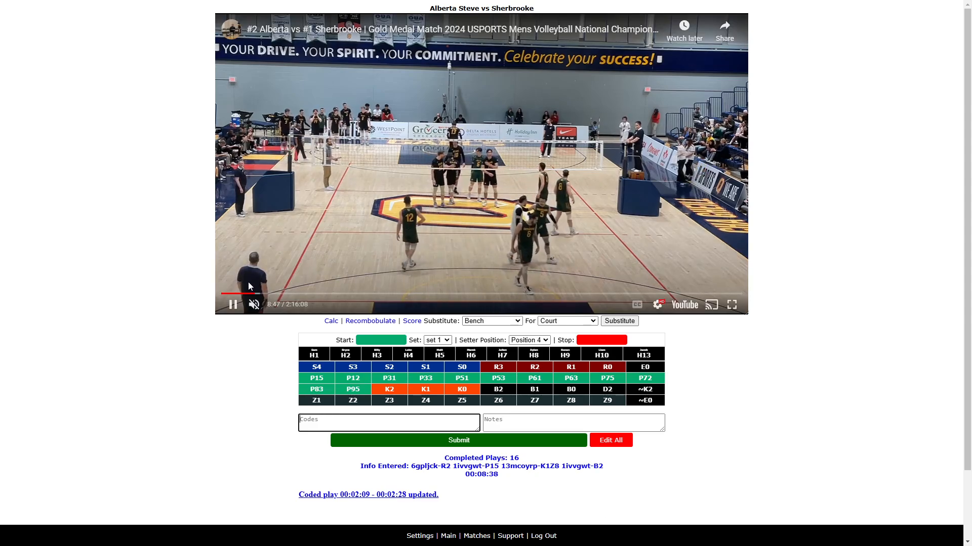
pyautogui.click(233, 304)
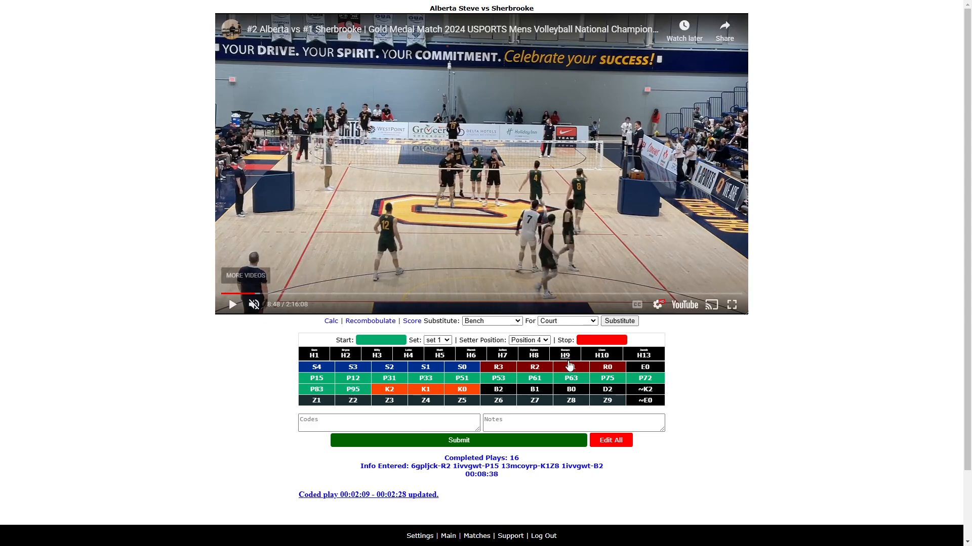
pyautogui.click(547, 341)
pyautogui.click(532, 390)
# - Mark the next rally's start and stop times, enter H13S0Z6 and submit it
pyautogui.click(393, 428)
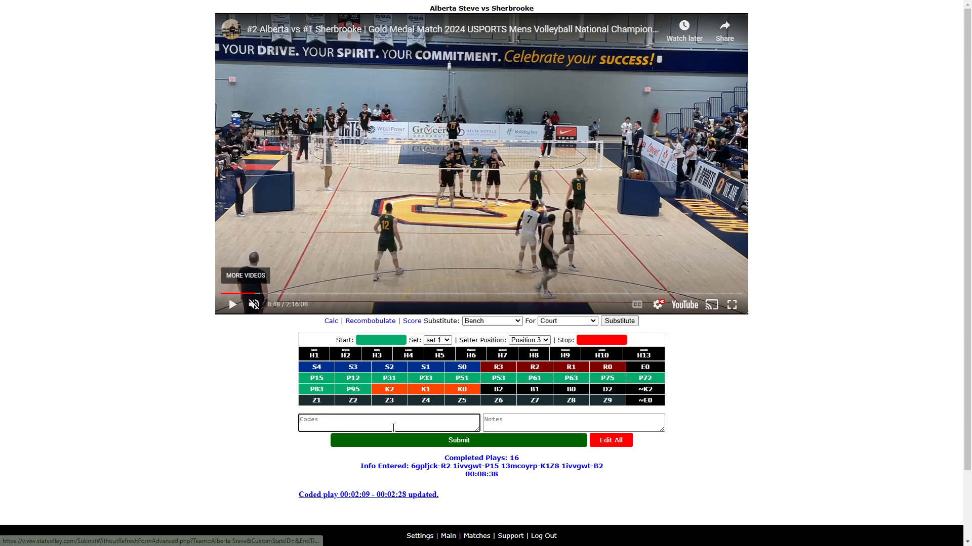
pyautogui.click(233, 304)
pyautogui.click(346, 420)
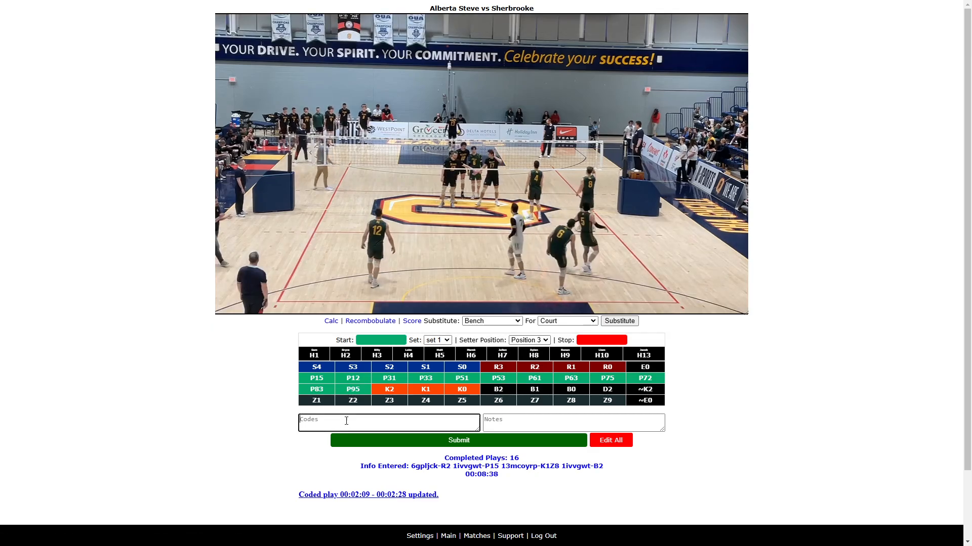
pyautogui.write('H13S')
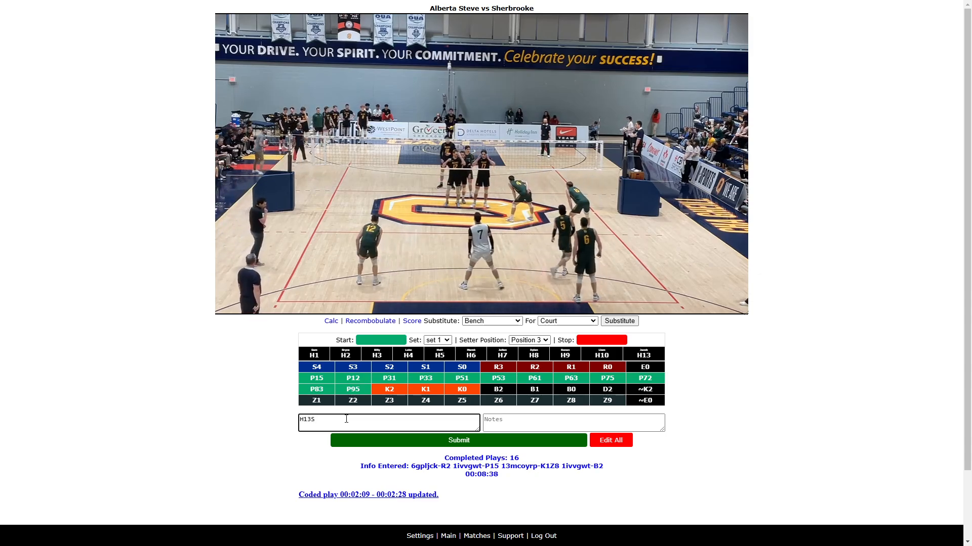
pyautogui.write('V')
pyautogui.press('BackSpace')
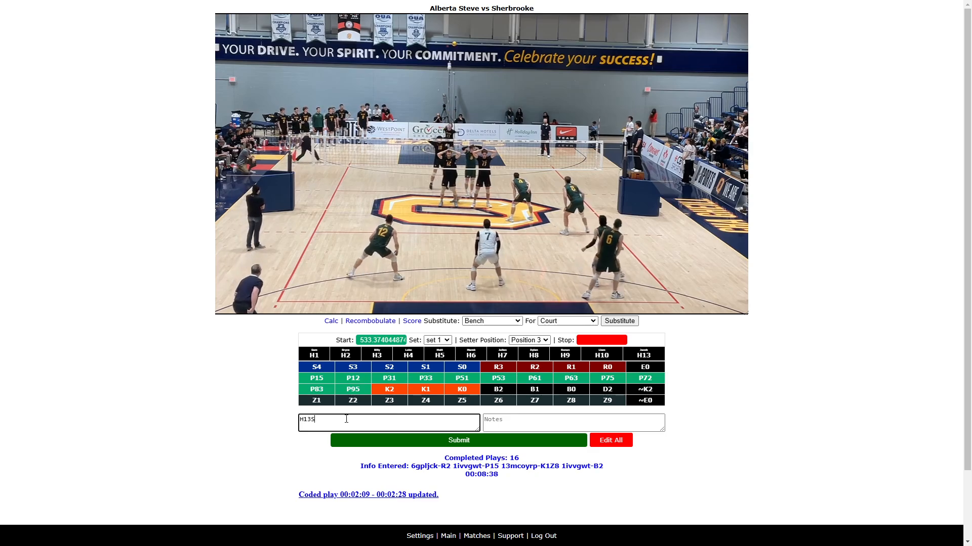
pyautogui.write('N')
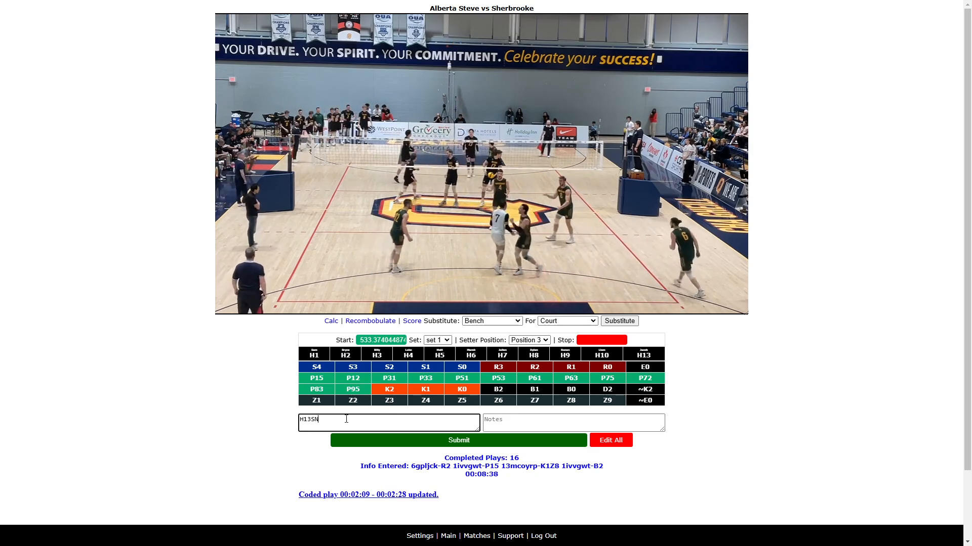
pyautogui.press('BackSpace')
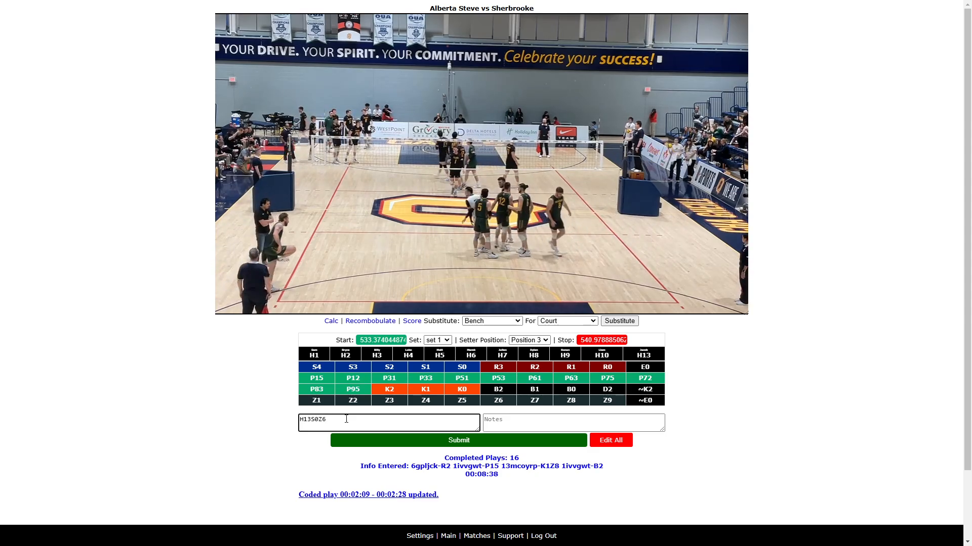
pyautogui.write('0Z6')
pyautogui.press('Return')
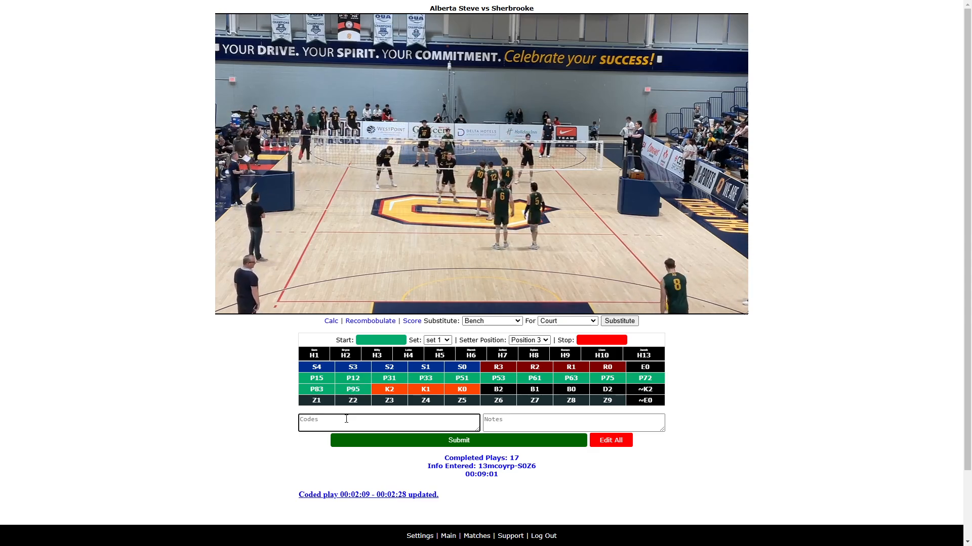
# - Mark the next rally's start and stop times, enter H13R2 H1P15 H17K1 ~K2 and submit it
pyautogui.write('V')
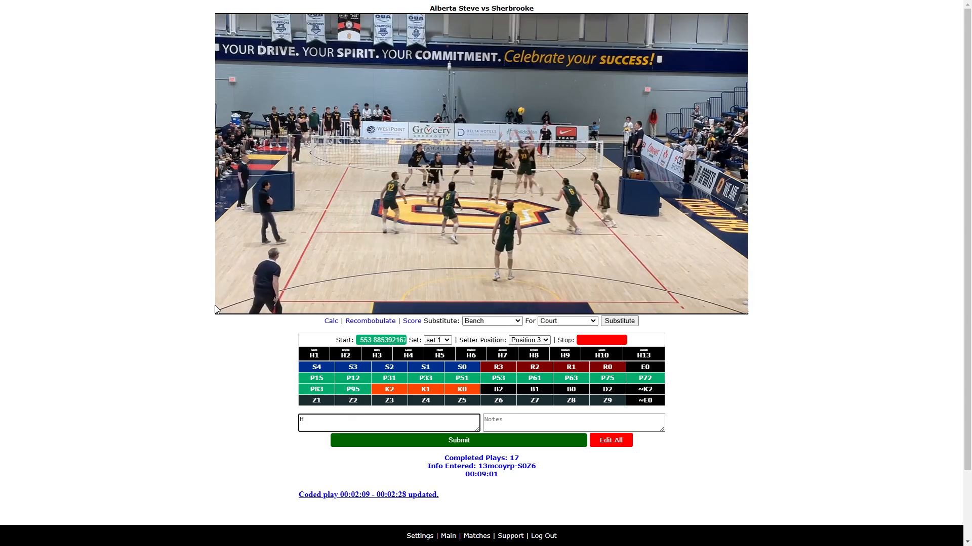
pyautogui.moveTo(233, 313)
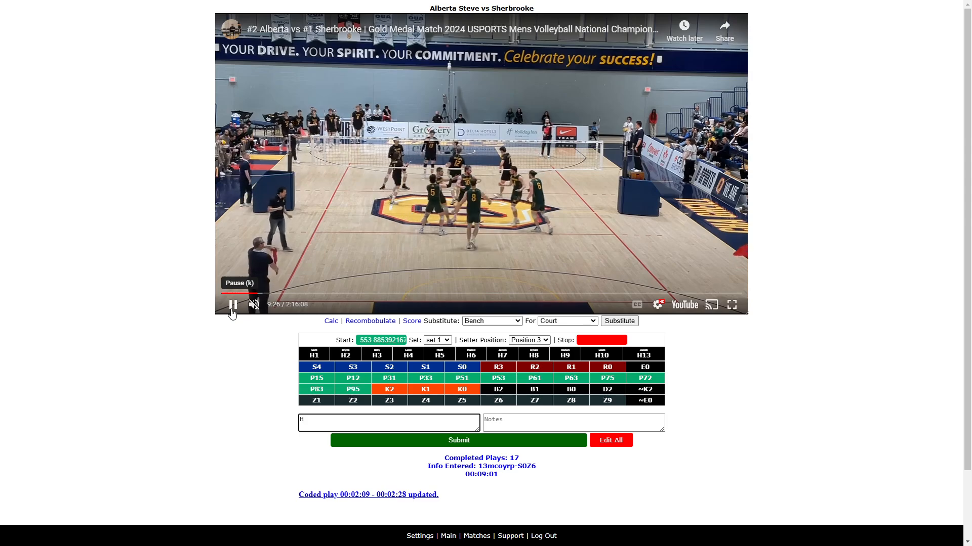
pyautogui.click(232, 313)
pyautogui.click(309, 425)
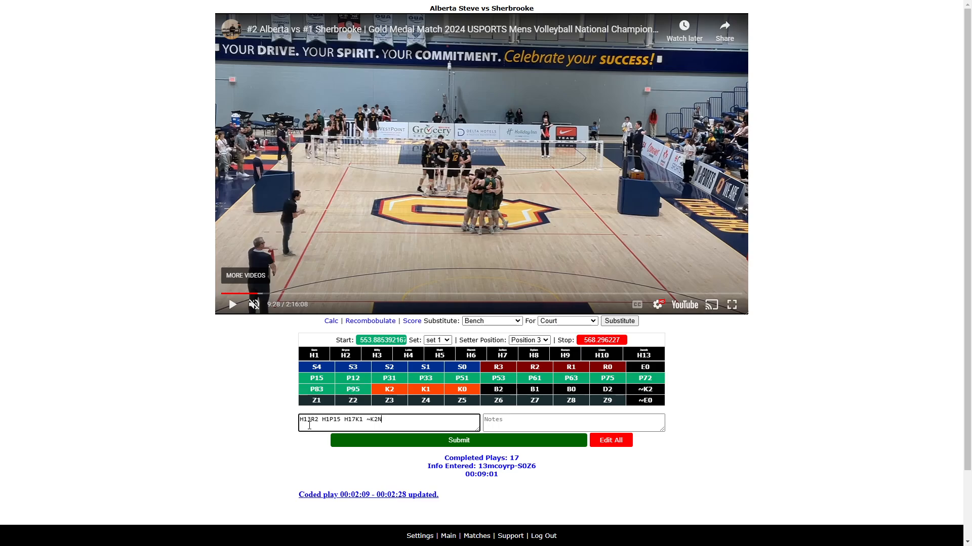
pyautogui.press('Return')
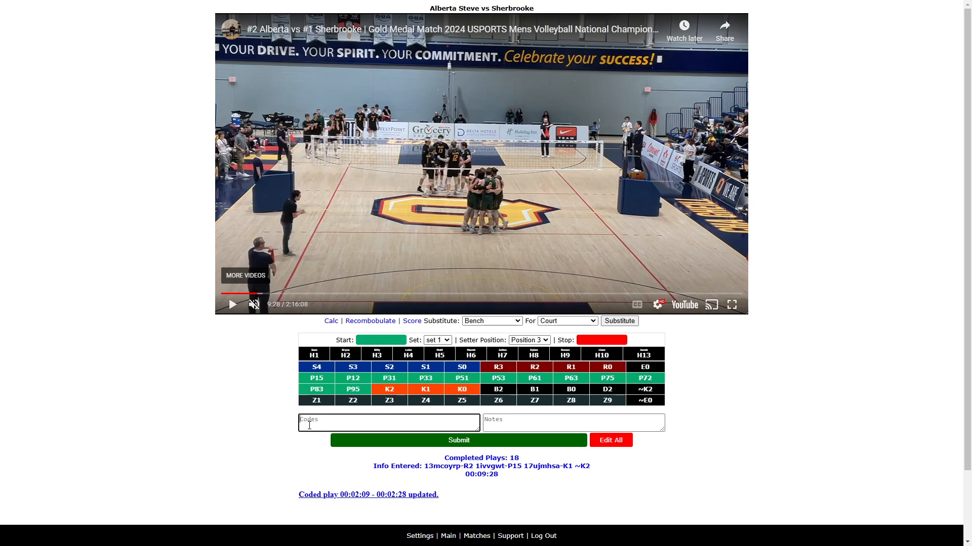
# - Mark the next rally's start and stop times, enter H6R3 H1P95 H10K2Z9 and submit it
pyautogui.click(232, 304)
pyautogui.click(338, 421)
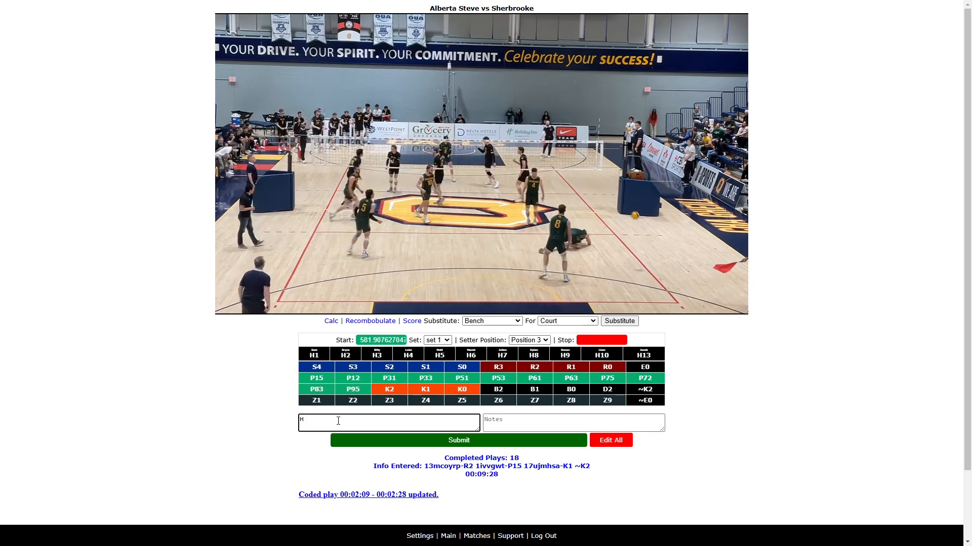
pyautogui.moveTo(223, 299)
pyautogui.click(317, 423)
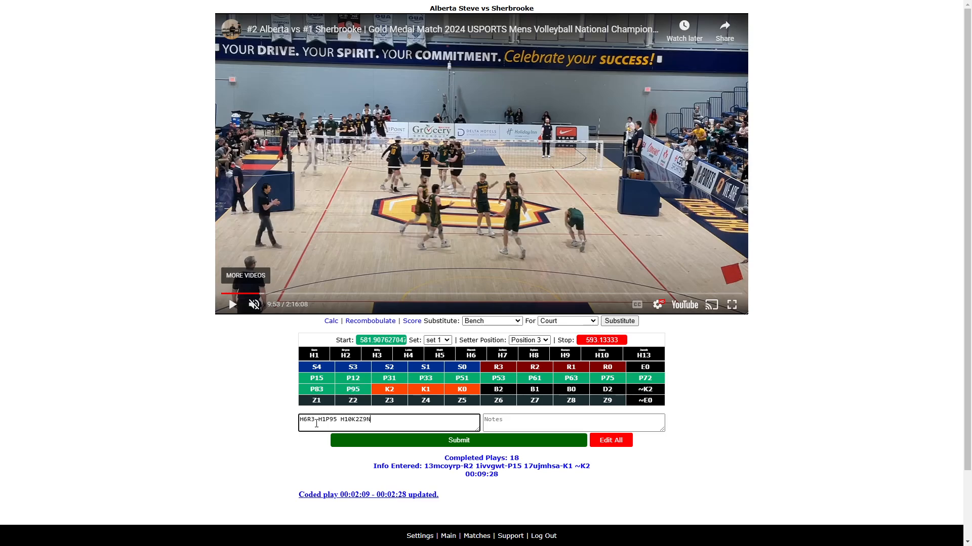
pyautogui.press('Return')
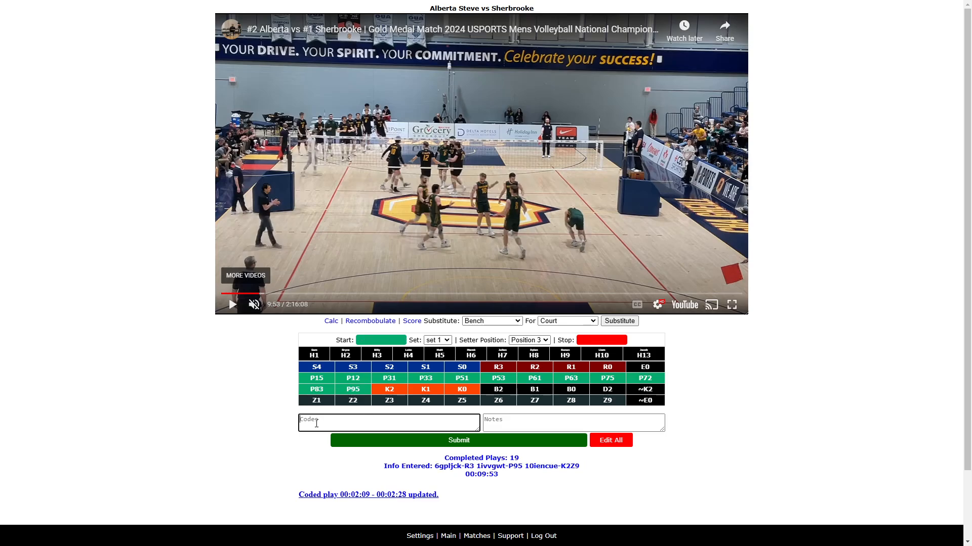
# - Play to the next rotation and change the setter position to Position 2
pyautogui.click(224, 307)
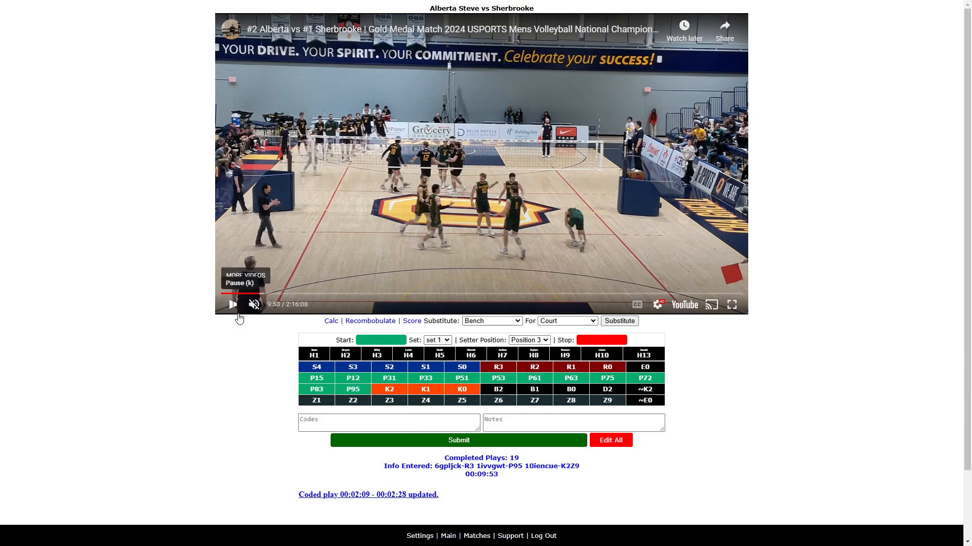
pyautogui.click(315, 424)
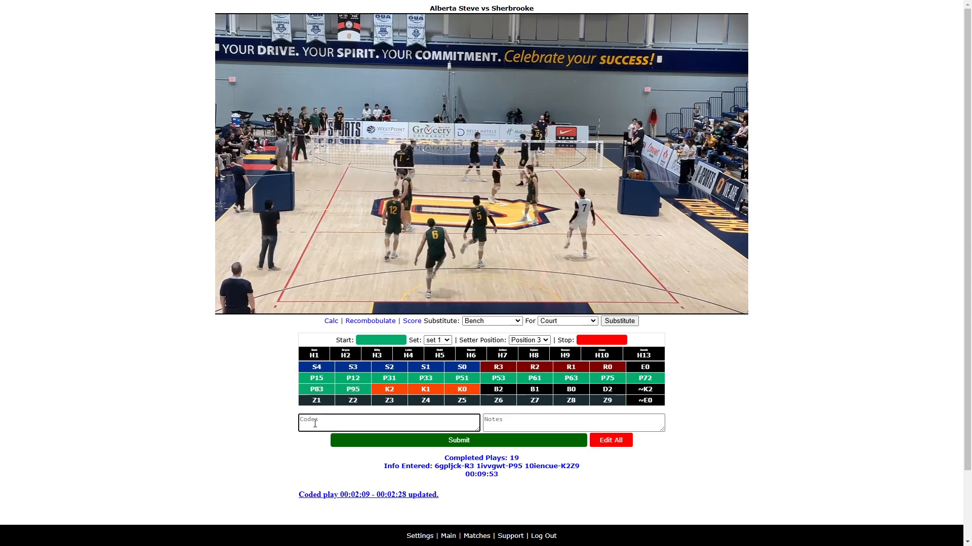
pyautogui.moveTo(241, 280)
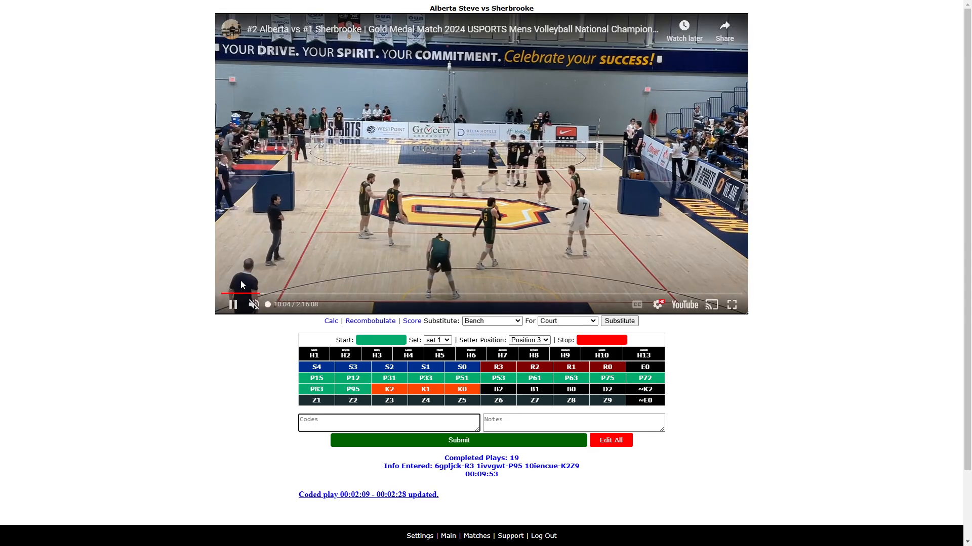
pyautogui.click(238, 307)
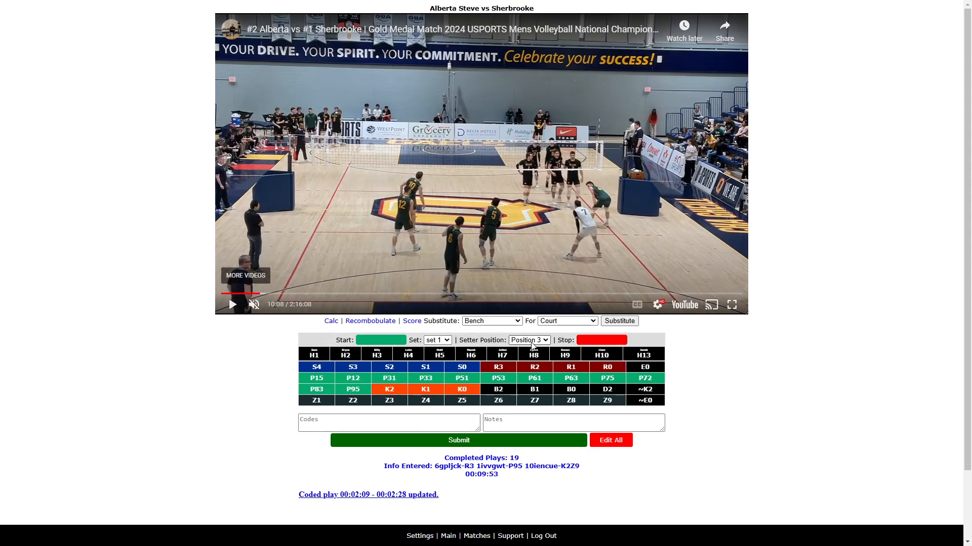
pyautogui.click(549, 343)
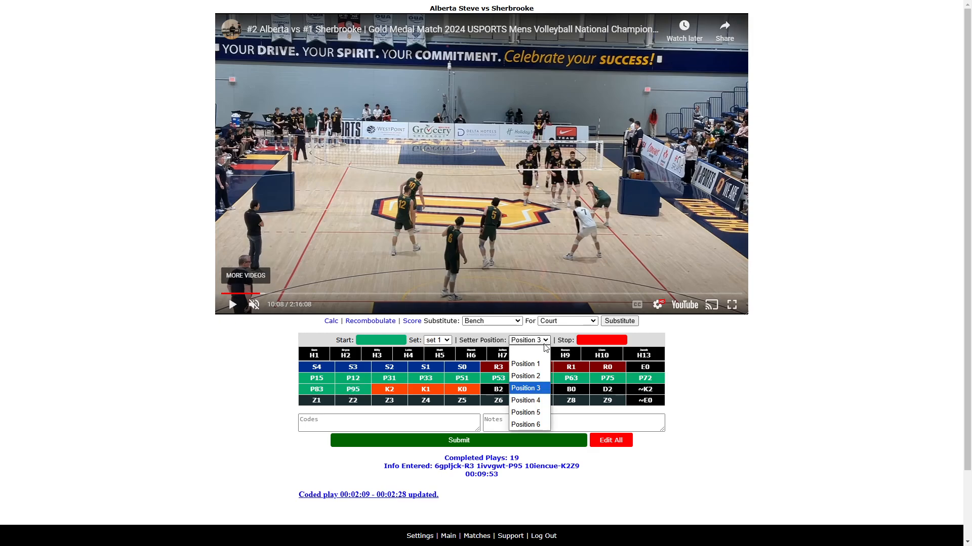
pyautogui.click(536, 366)
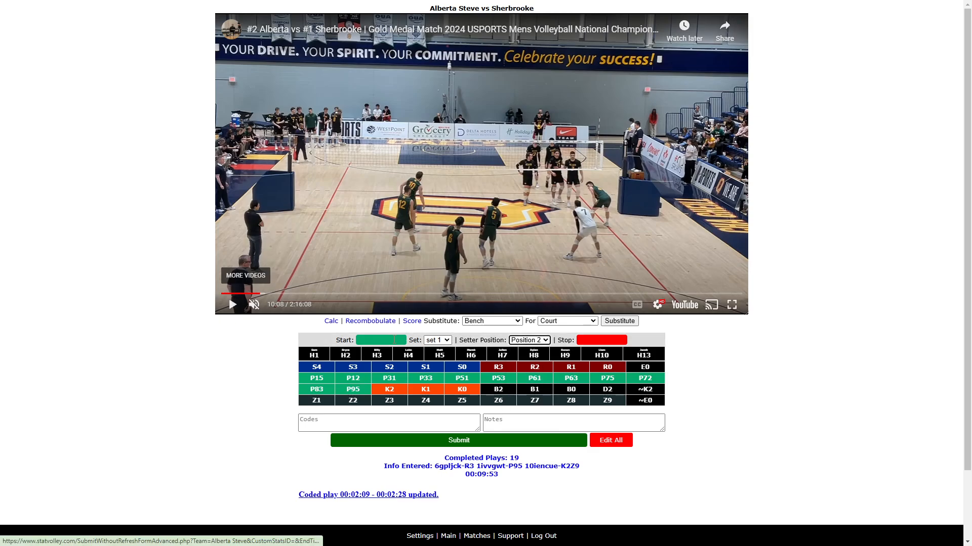
# - Mark the next rally's start and stop times, enter H12S1Z6 ~K2 and submit it
pyautogui.click(233, 307)
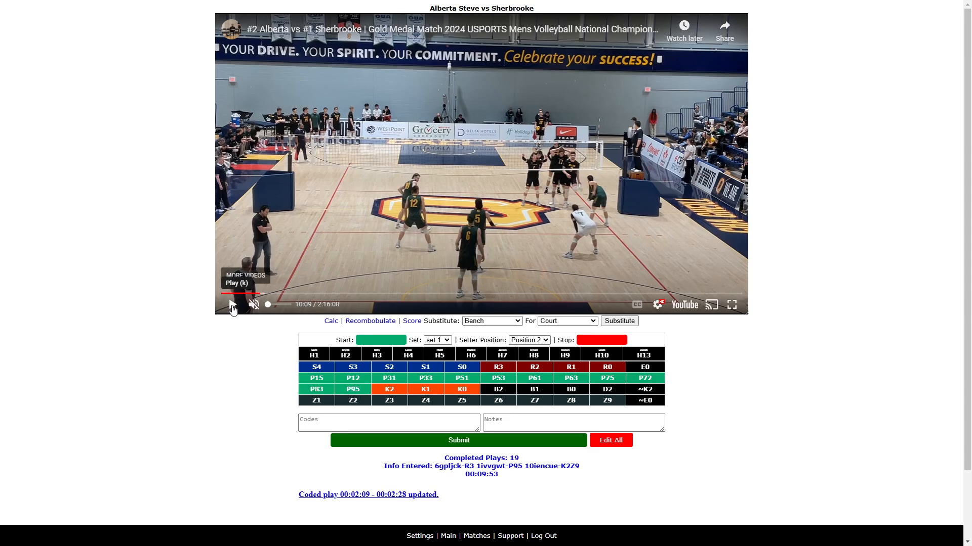
pyautogui.click(334, 418)
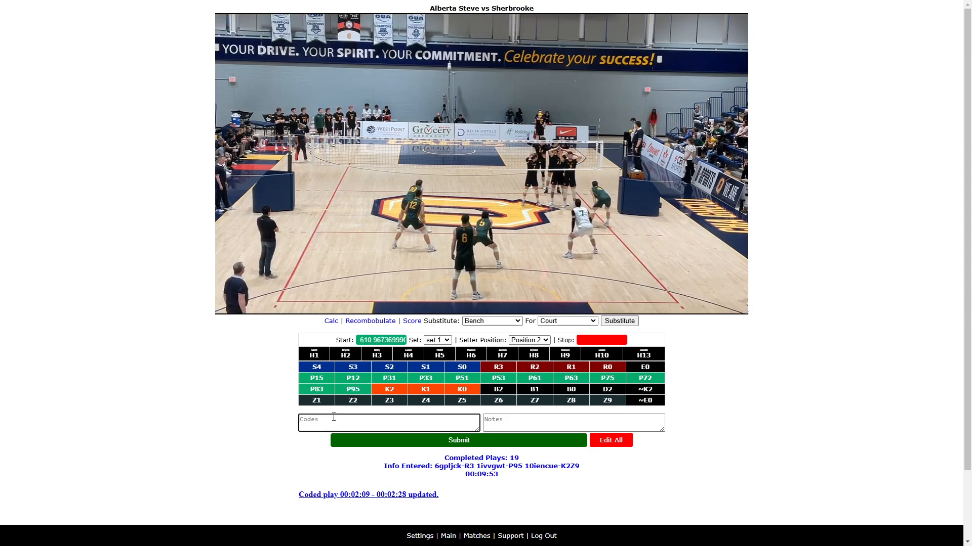
pyautogui.write('H12S')
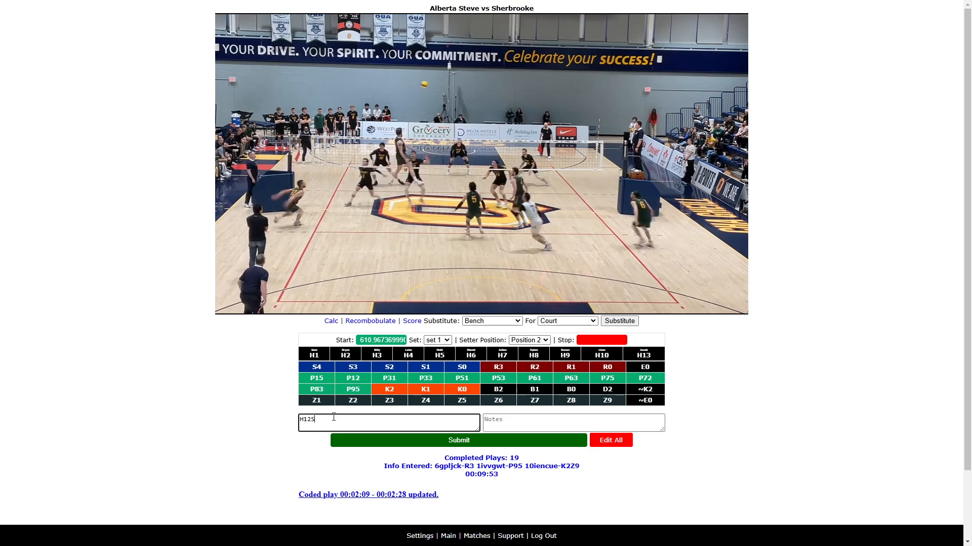
pyautogui.write('1Z')
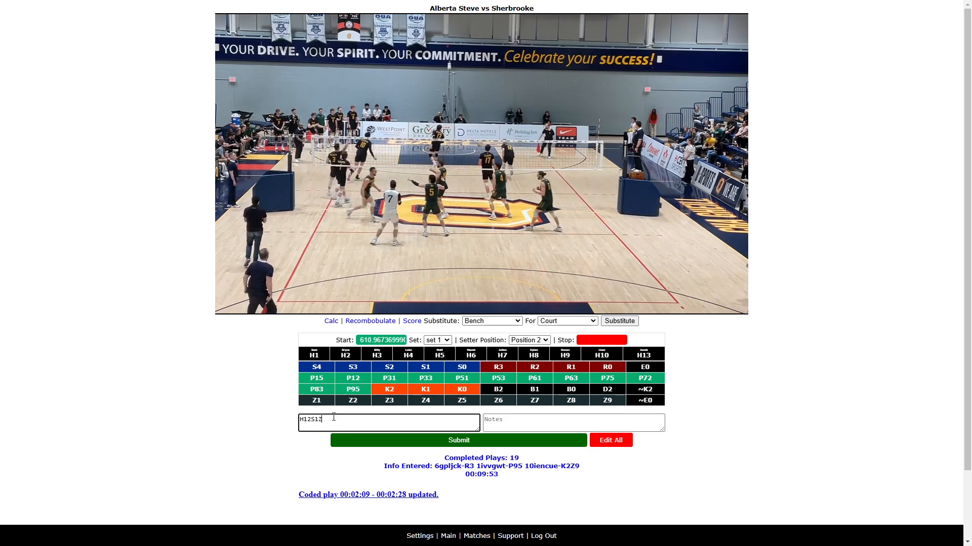
pyautogui.write('6 ~K2')
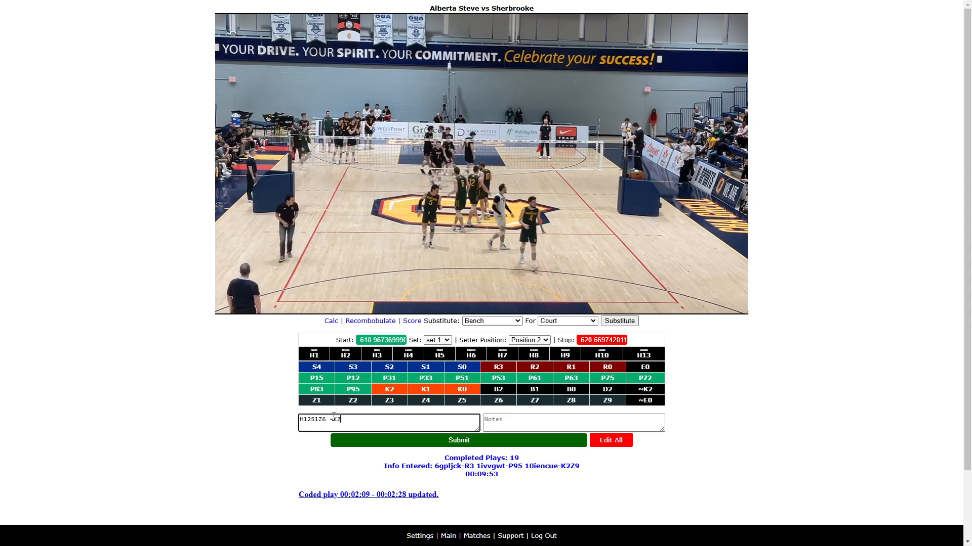
pyautogui.press('Return')
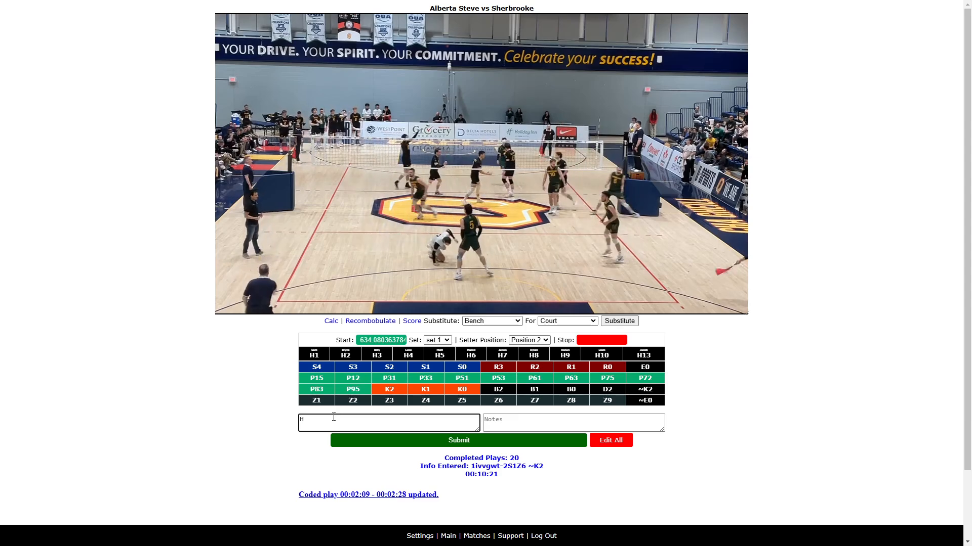
# - Mark the rally's stop time, enter H13R3 H1P12 H17K2Z5 and submit it
pyautogui.click(232, 306)
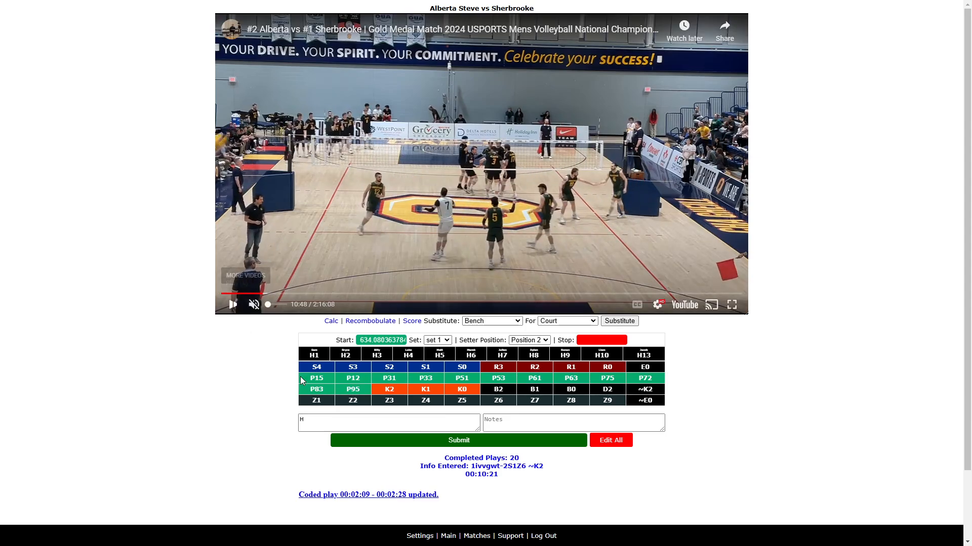
pyautogui.click(311, 415)
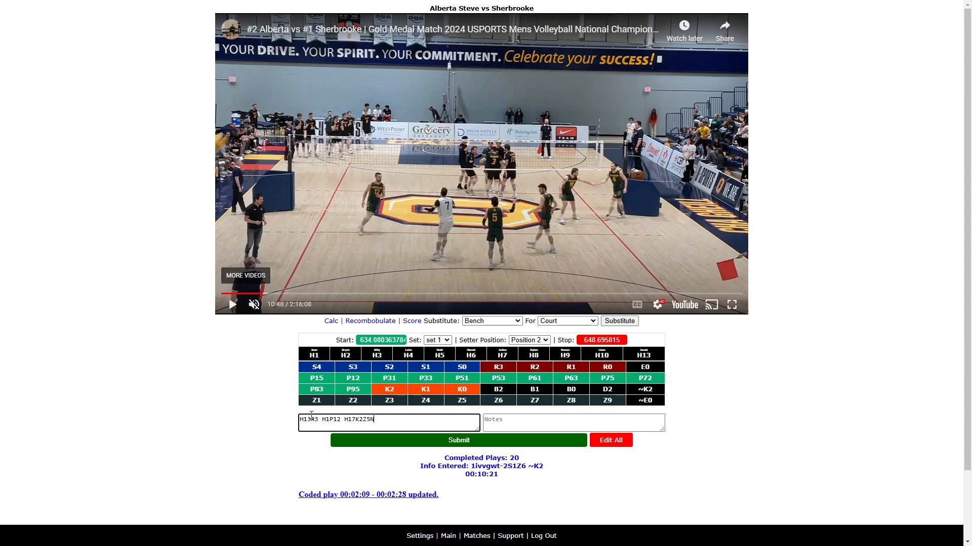
pyautogui.press('Return')
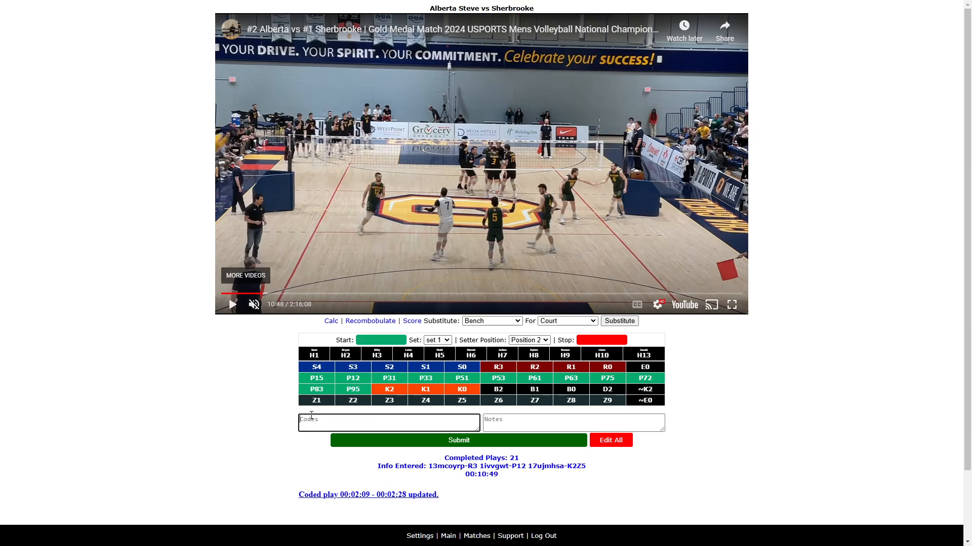
# - Play to the next rotation and change the setter position to Position 1
pyautogui.click(234, 305)
pyautogui.click(331, 422)
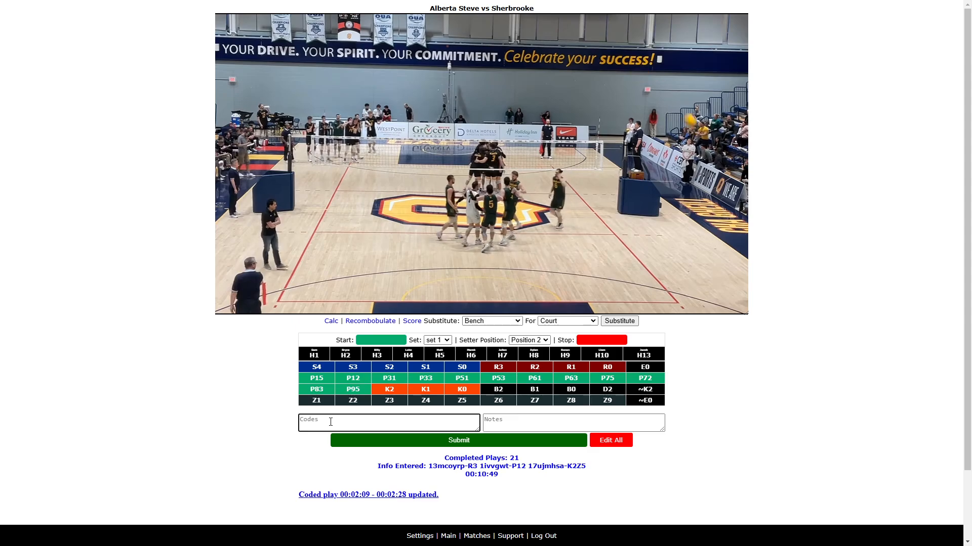
pyautogui.click(550, 340)
pyautogui.click(526, 362)
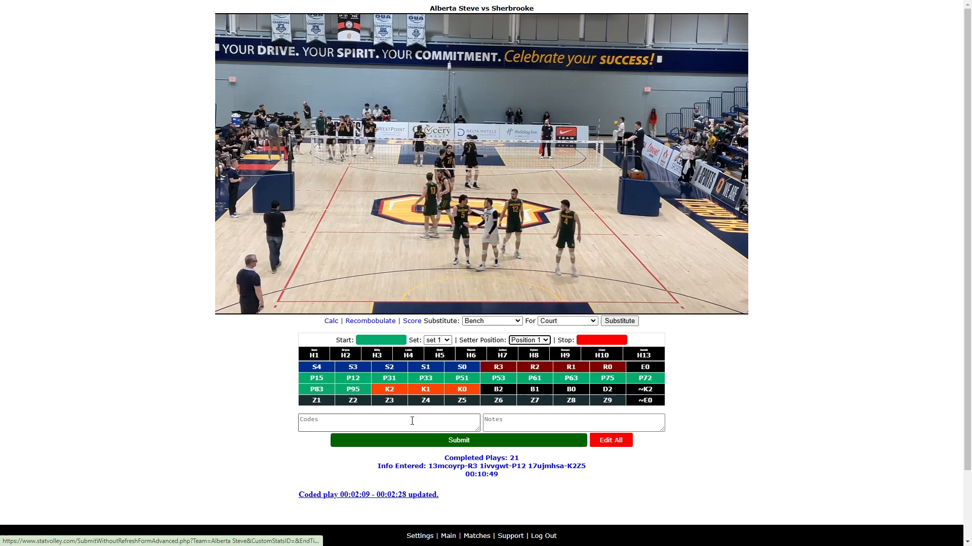
# - Mark the next rally's start time and enter the serve code H1S2Z6
pyautogui.click(408, 421)
pyautogui.write('H1S')
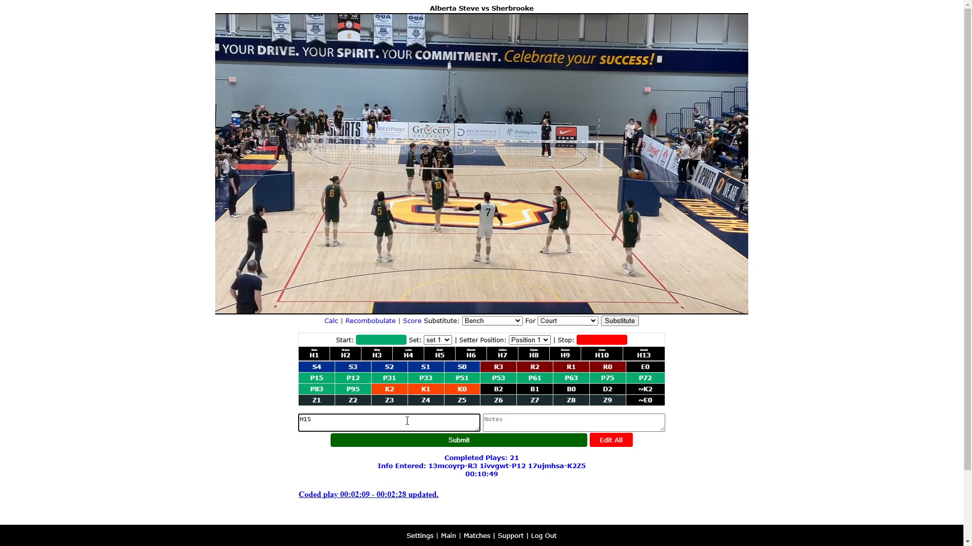
pyautogui.write('V')
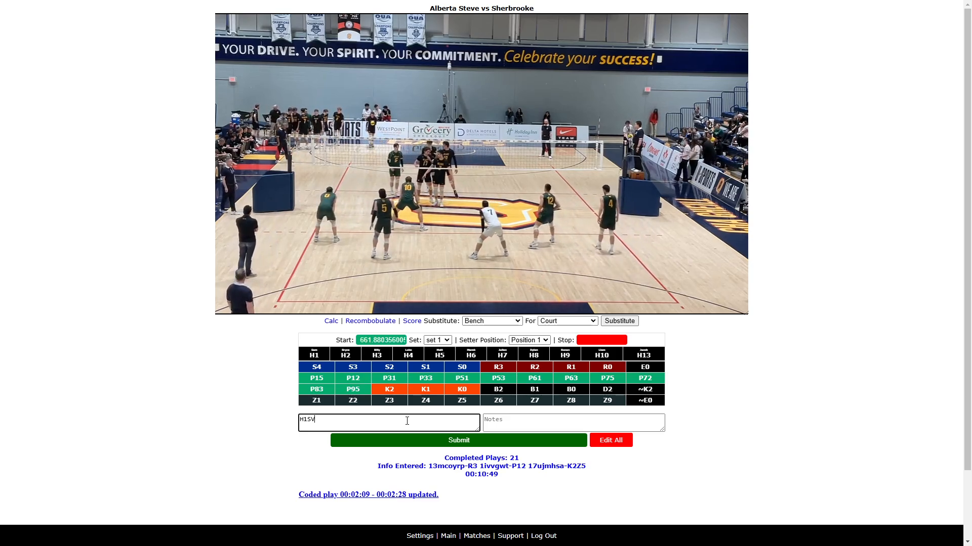
pyautogui.press('BackSpace')
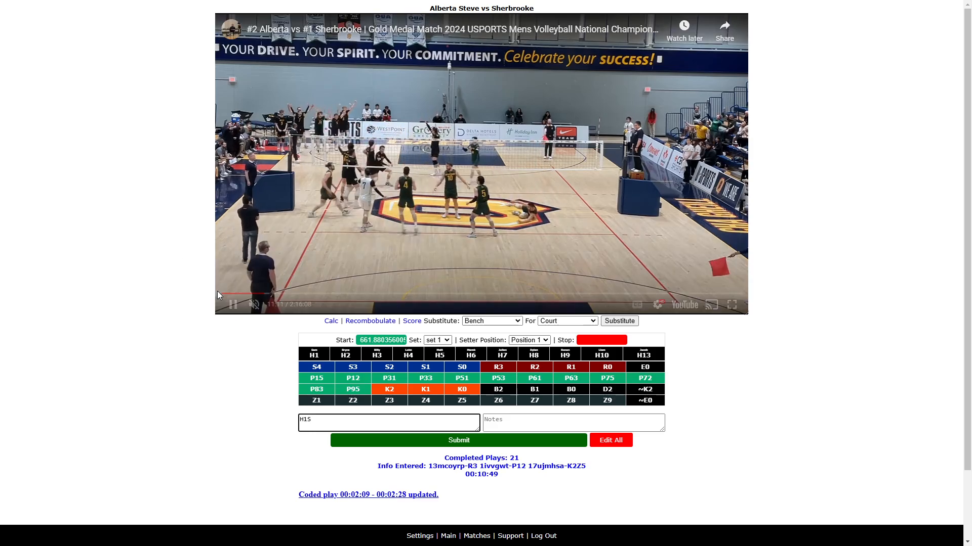
pyautogui.click(233, 304)
pyautogui.click(320, 420)
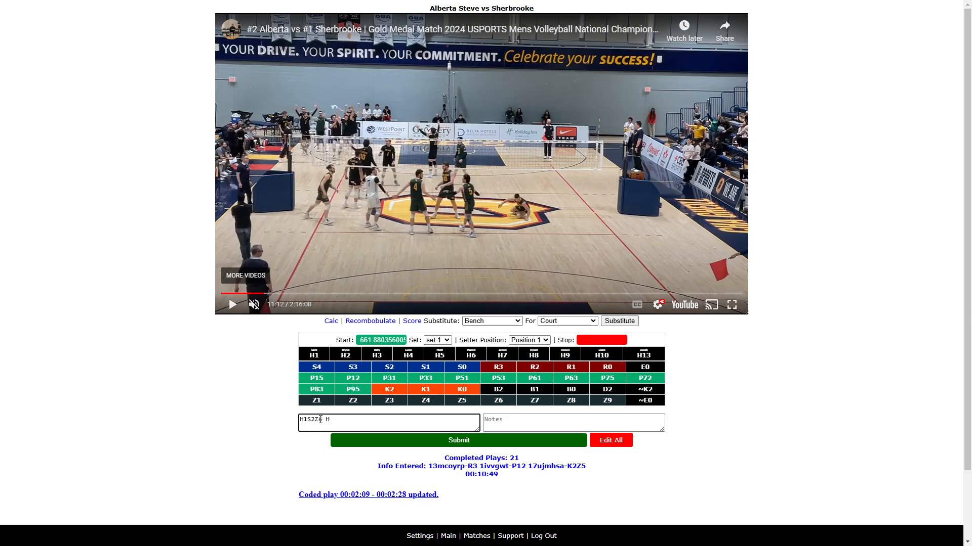
# - Rewind to review the rally's end, mark its stop time, add H17B2 and submit it
pyautogui.click(231, 304)
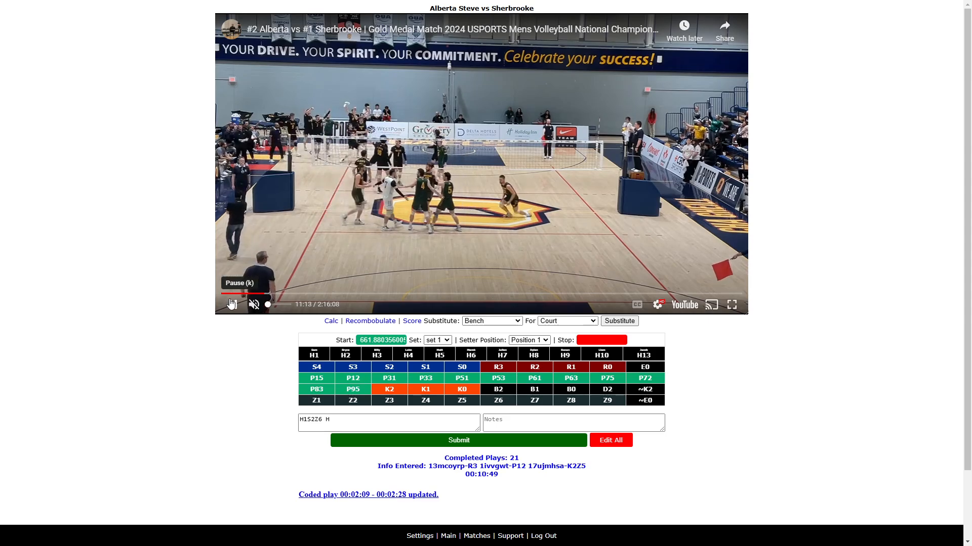
pyautogui.press('Left')
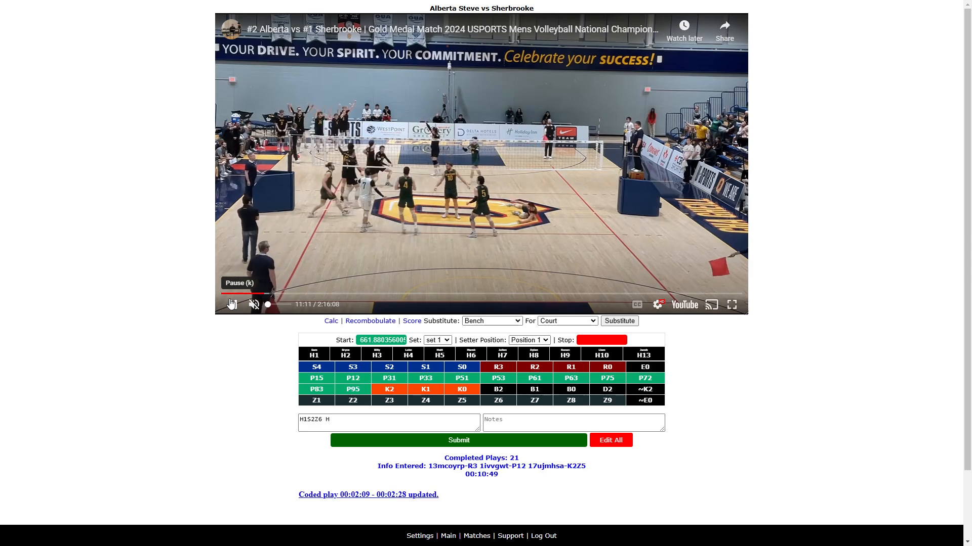
pyautogui.click(228, 306)
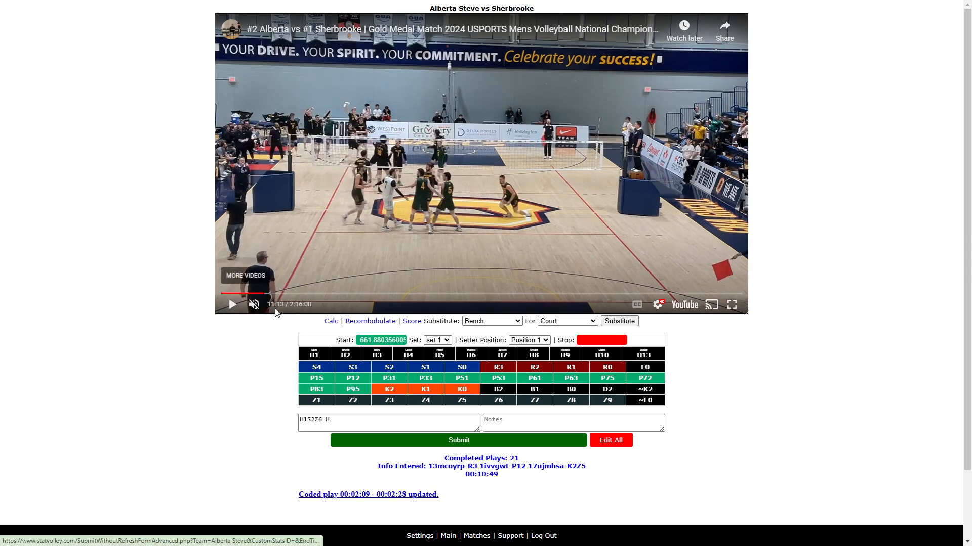
pyautogui.press('Left')
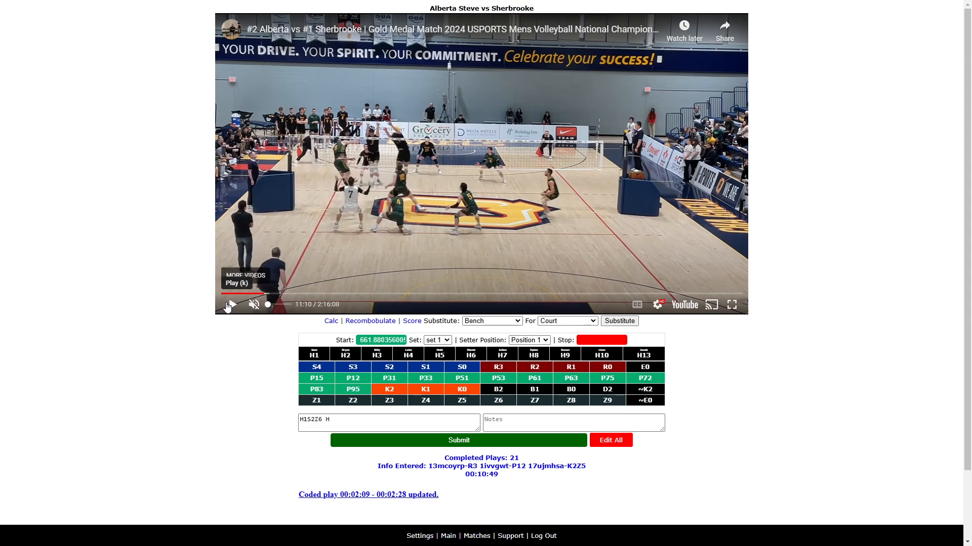
pyautogui.click(335, 419)
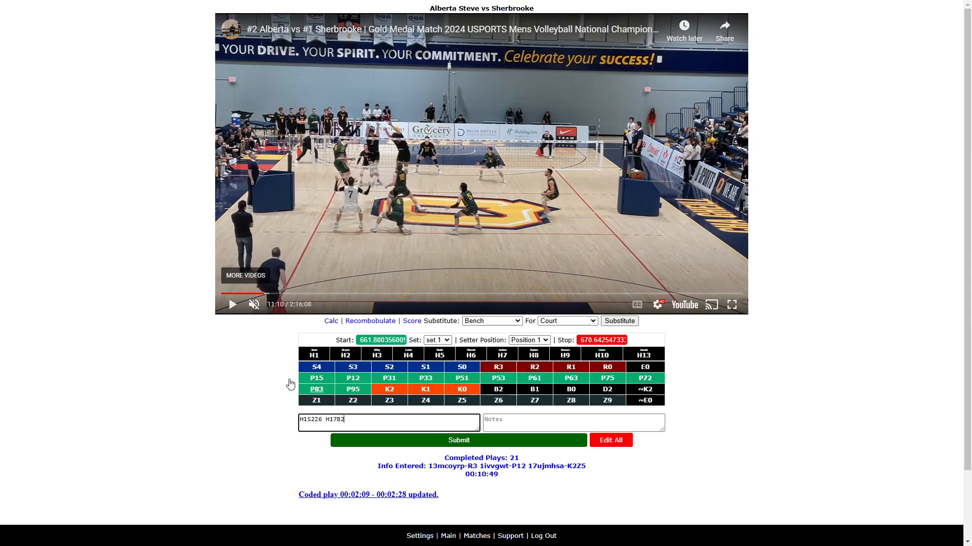
pyautogui.click(233, 305)
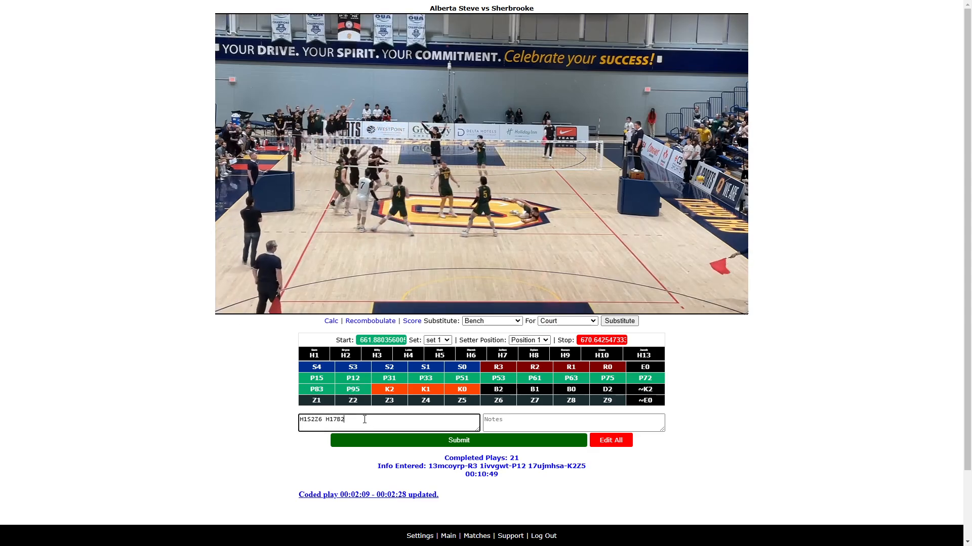
pyautogui.write('N')
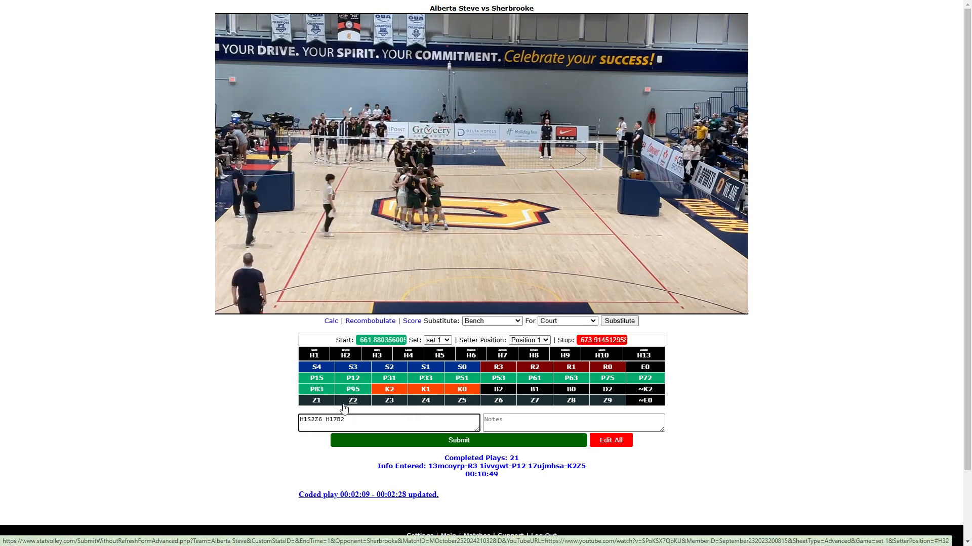
pyautogui.press('Return')
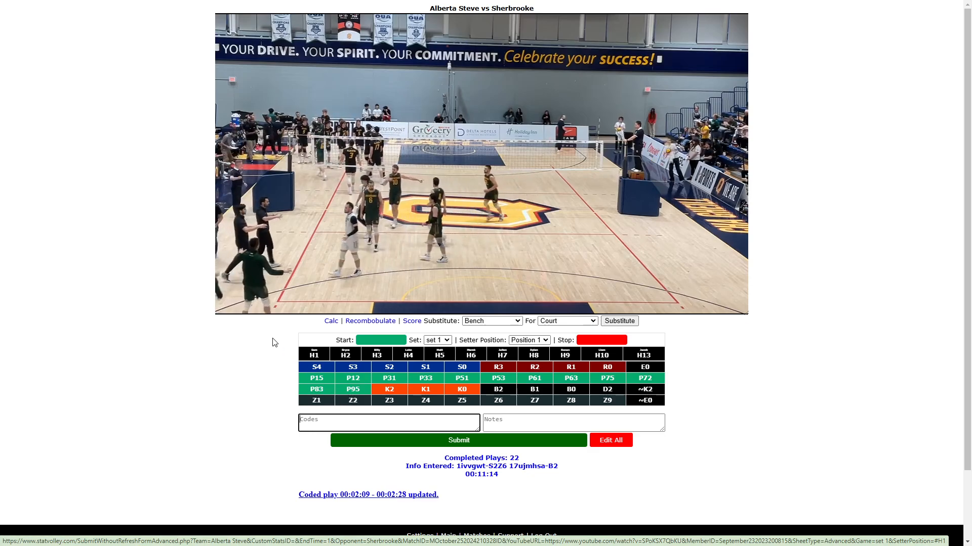
# - Skip ahead to the next rally, mark its start, enter H1S1Z5 ~E0 and submit it
pyautogui.click(232, 306)
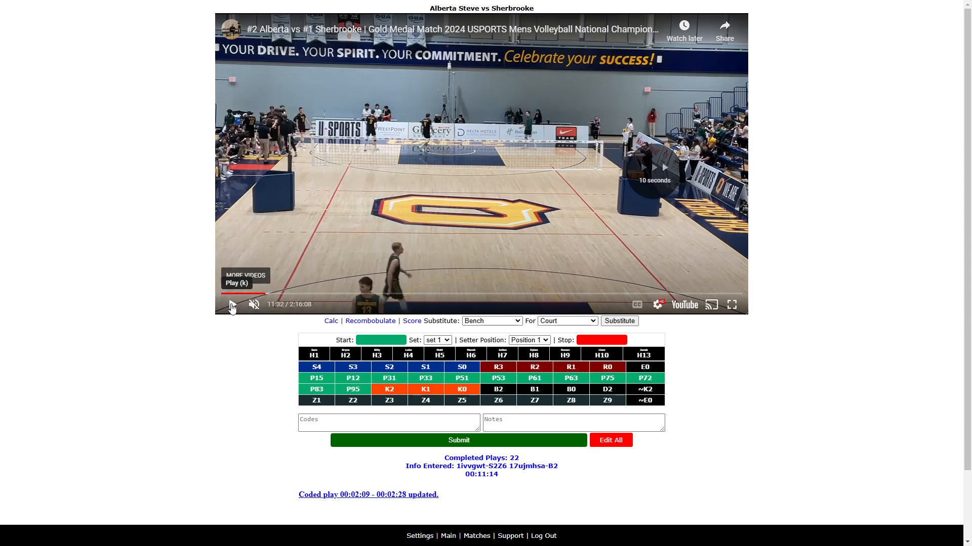
pyautogui.press('l')
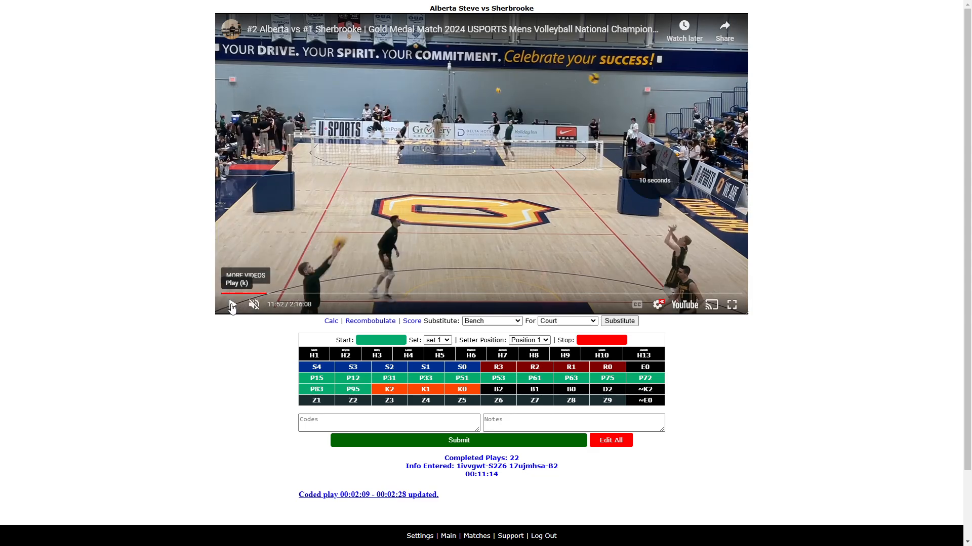
pyautogui.press('l')
pyautogui.press('l')
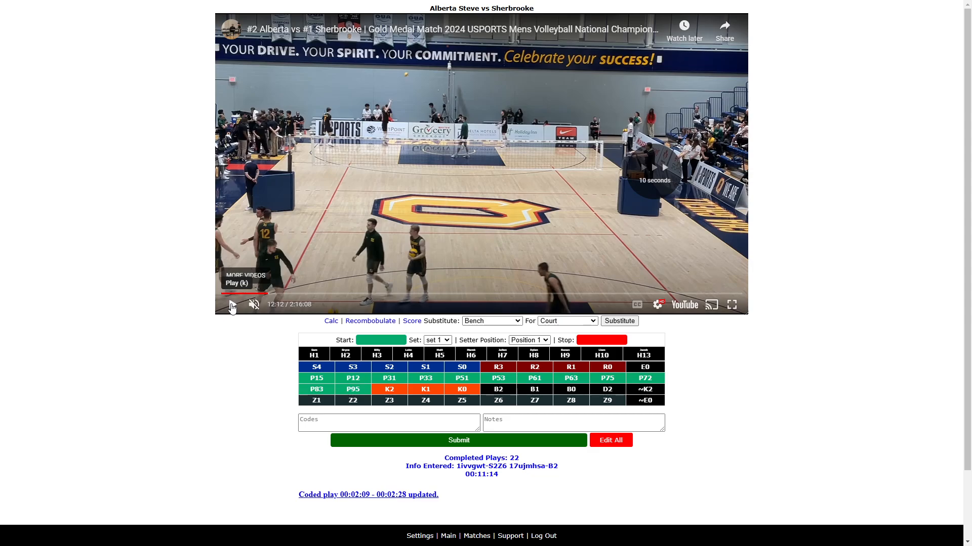
pyautogui.press('l')
pyautogui.press('l')
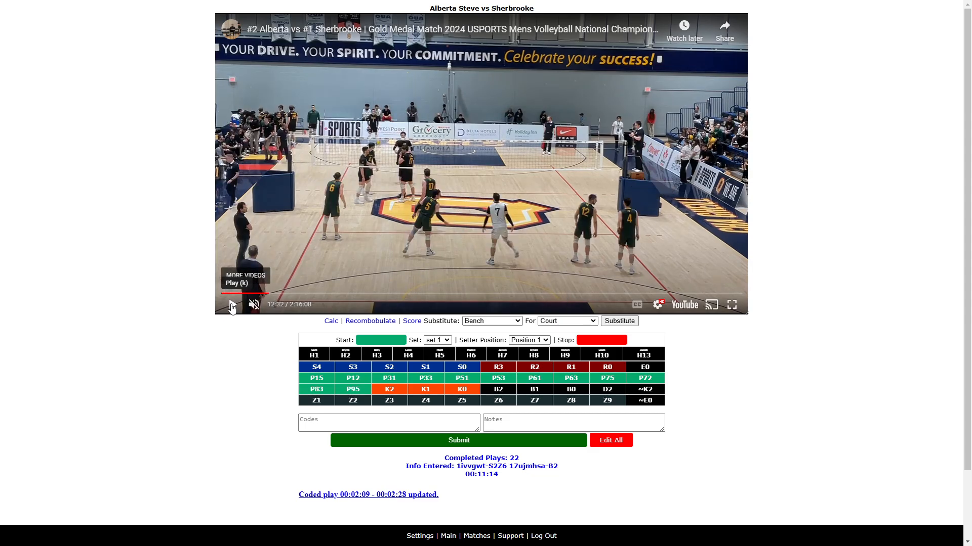
pyautogui.click(232, 306)
pyautogui.click(340, 423)
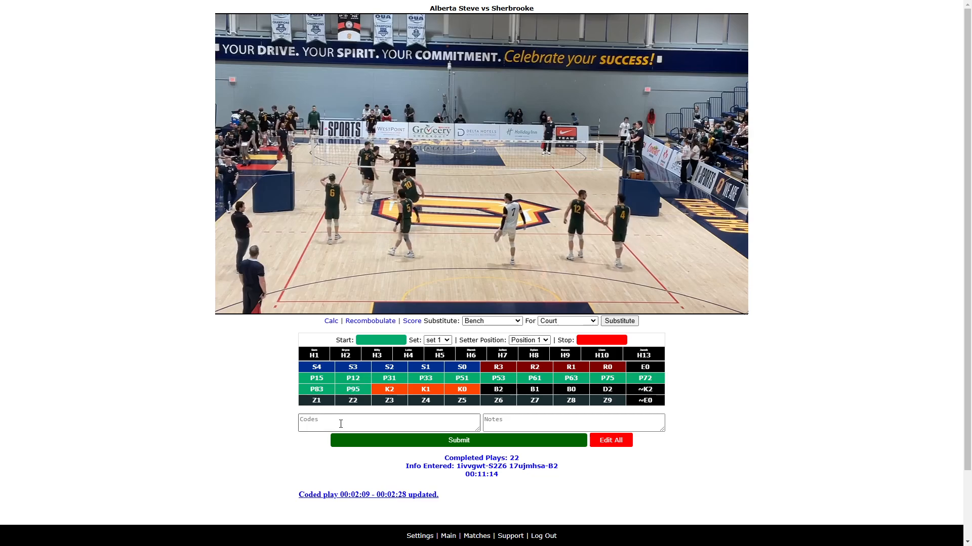
pyautogui.write('H1S')
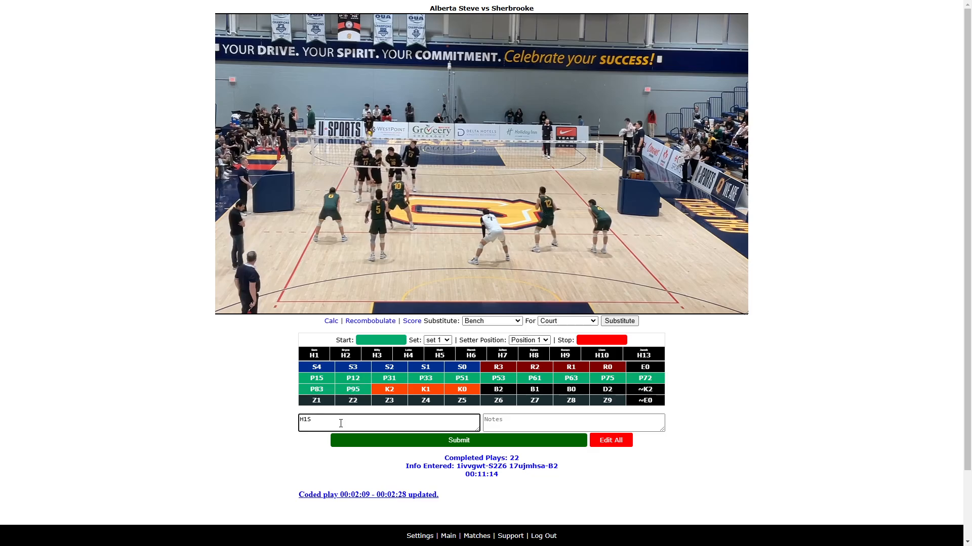
pyautogui.write('v')
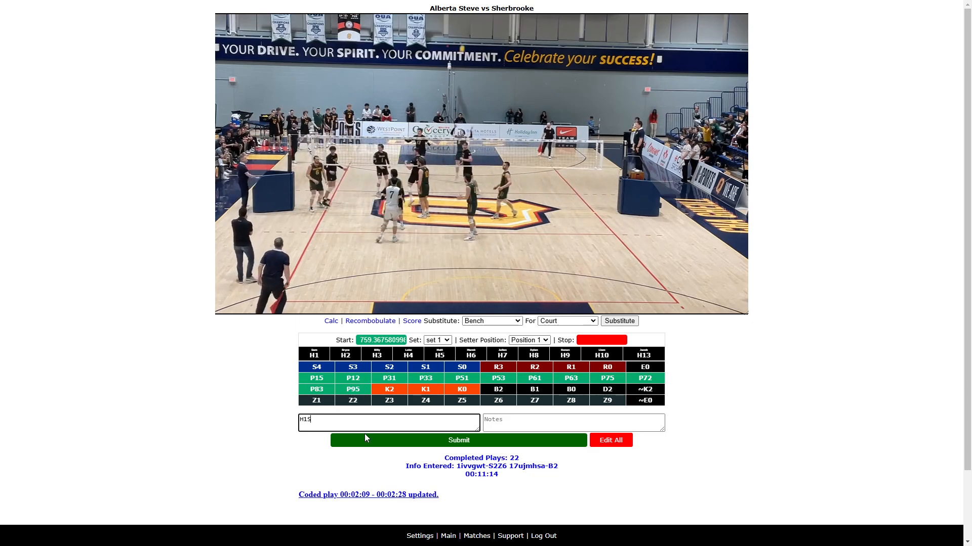
pyautogui.click(233, 305)
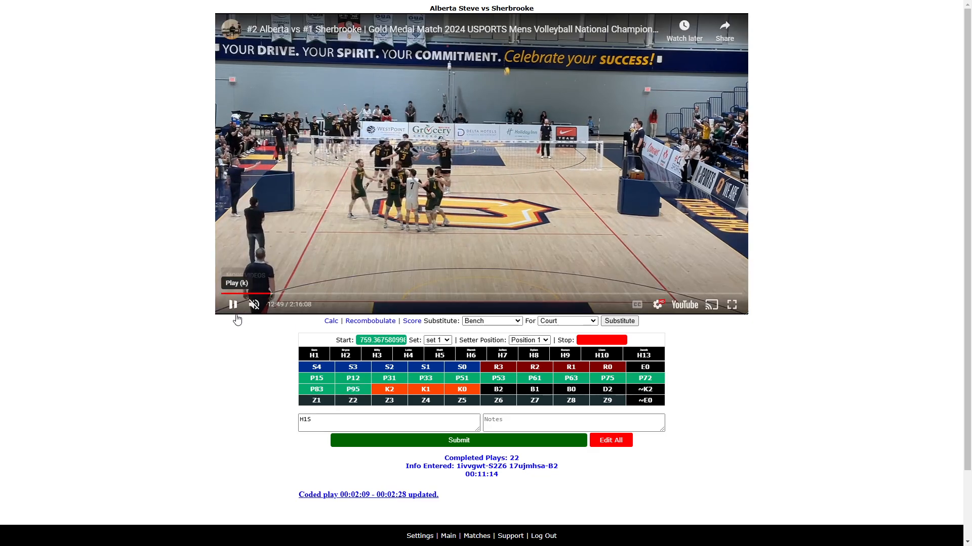
pyautogui.click(319, 418)
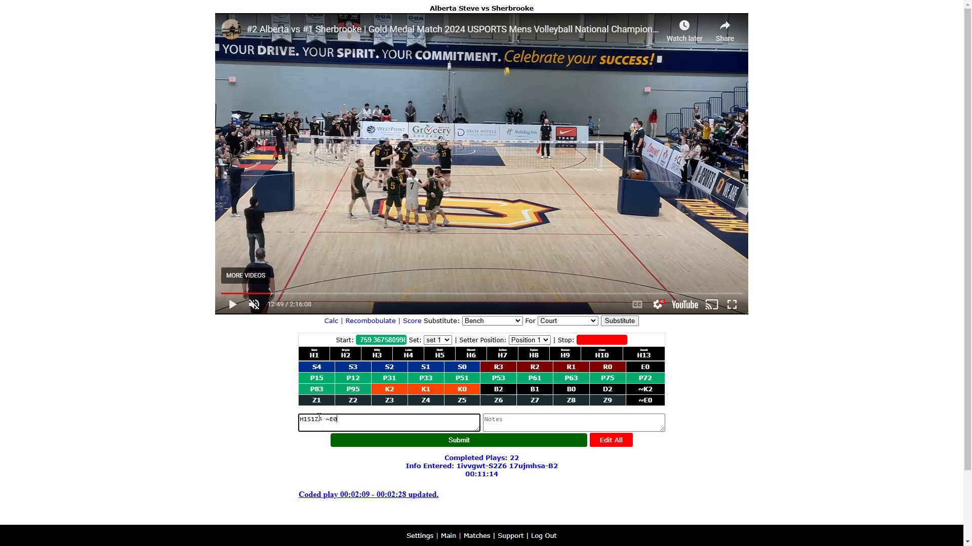
pyautogui.press('Return')
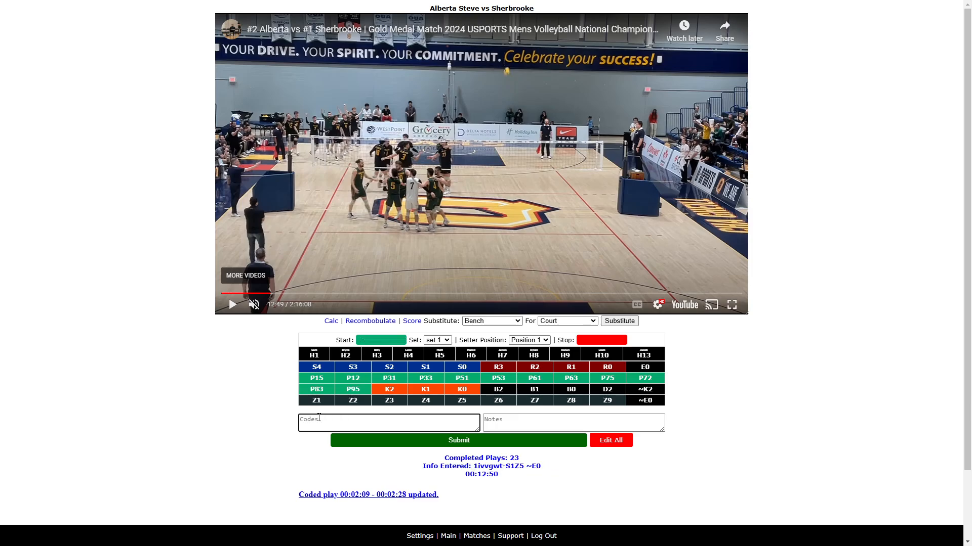
# - Play on to the next rally and enter its serve code H1S1Z5
pyautogui.click(247, 284)
pyautogui.click(328, 418)
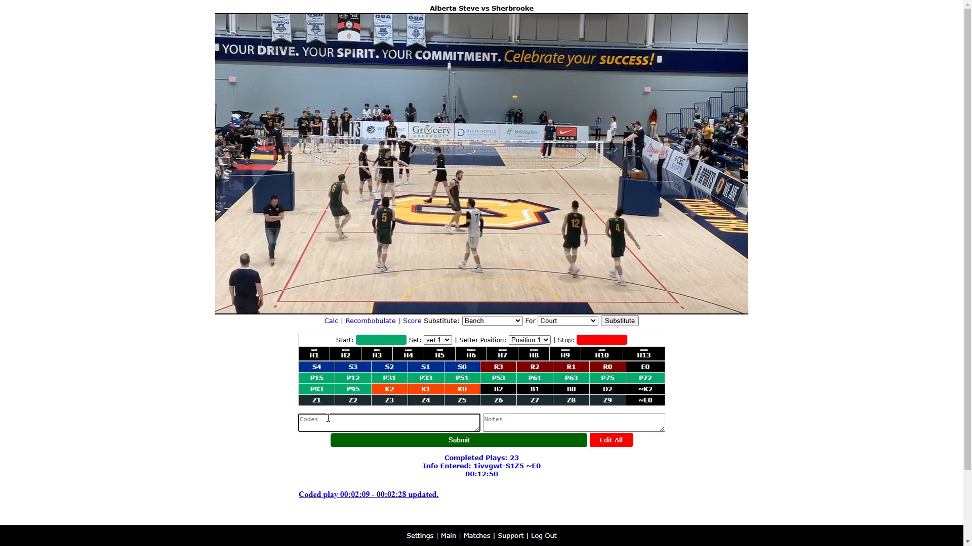
pyautogui.write('H15')
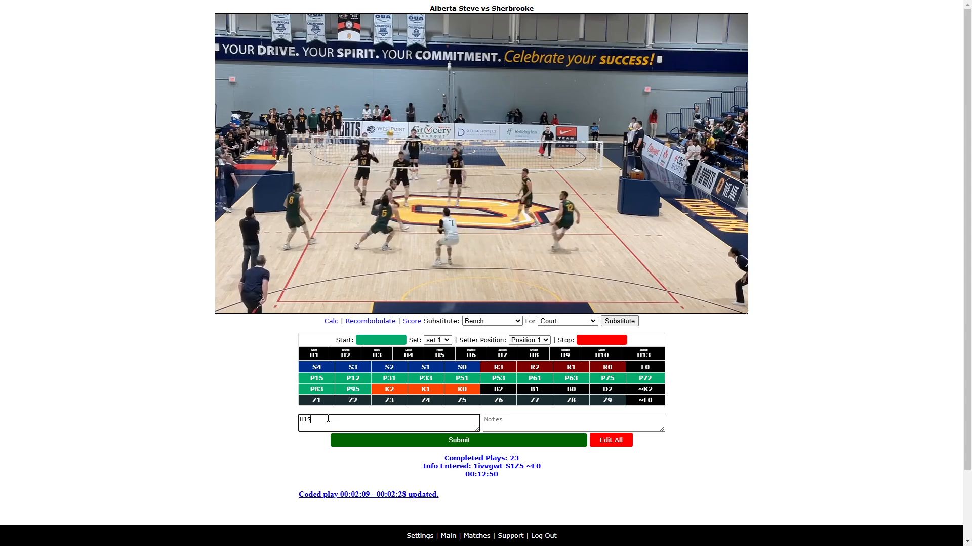
pyautogui.write('1')
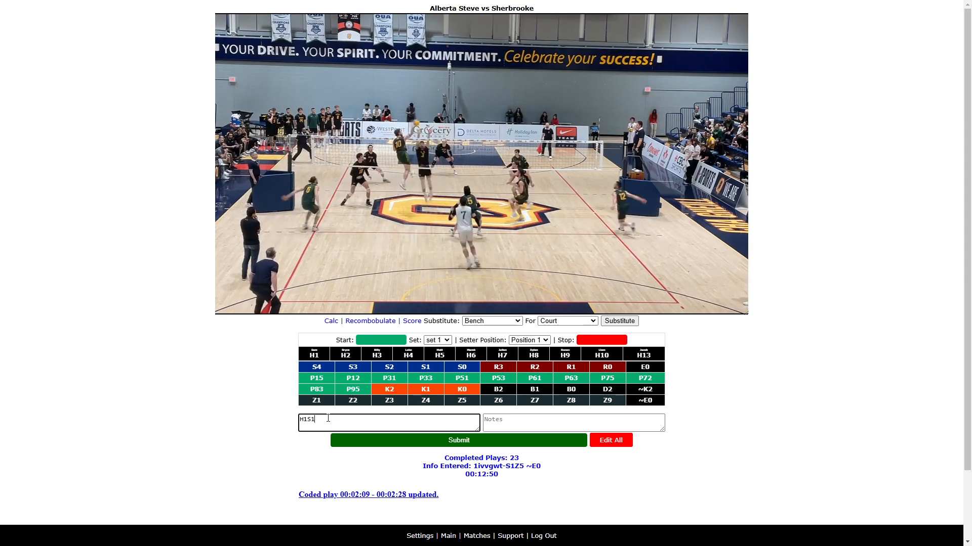
pyautogui.write('Z5')
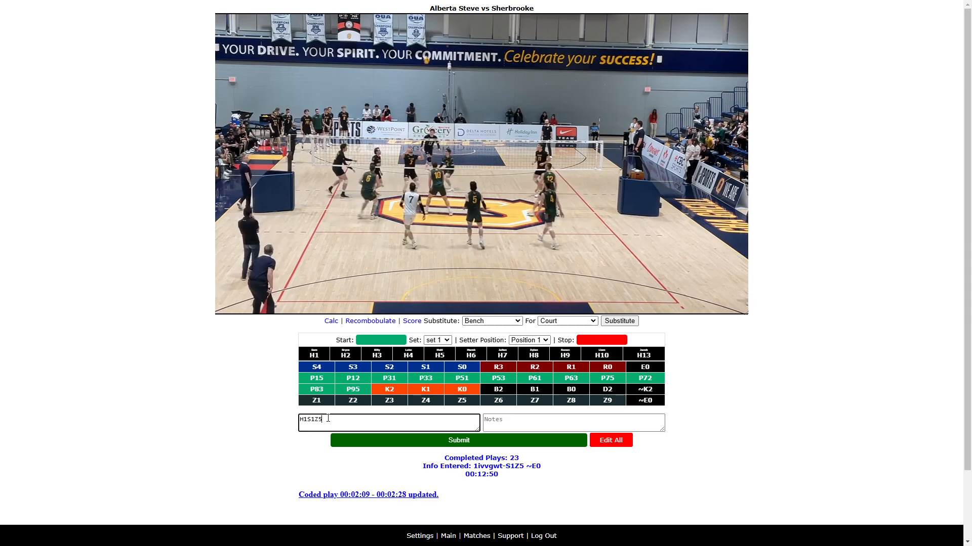
# - Add H3B1, H1P75 and H10K2Z1 to the current rally's codes while playing through the rally
pyautogui.click(284, 301)
pyautogui.click(334, 419)
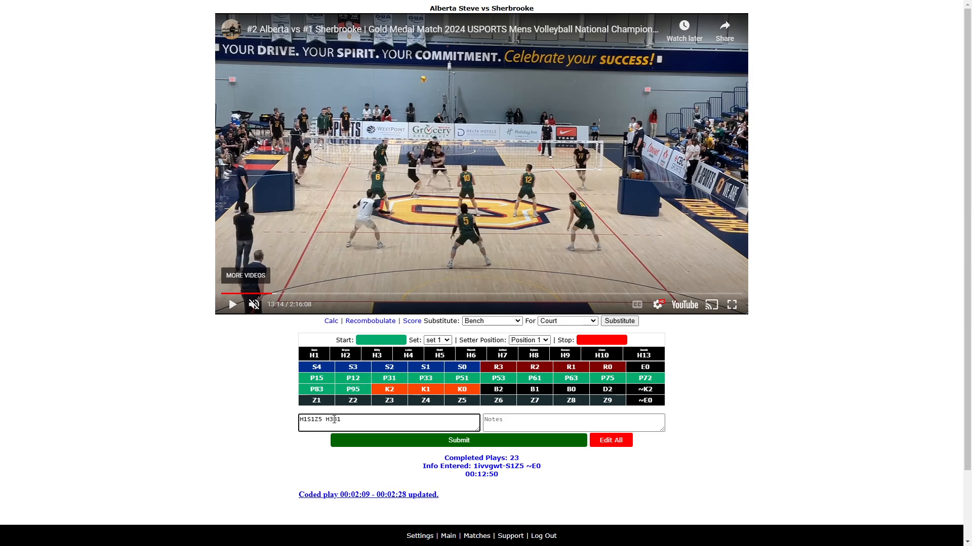
pyautogui.click(232, 306)
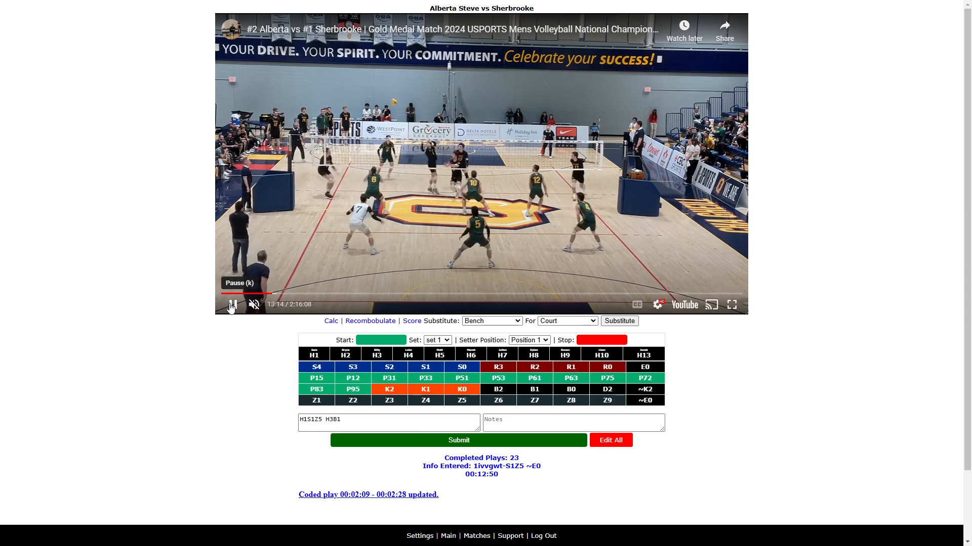
pyautogui.click(233, 305)
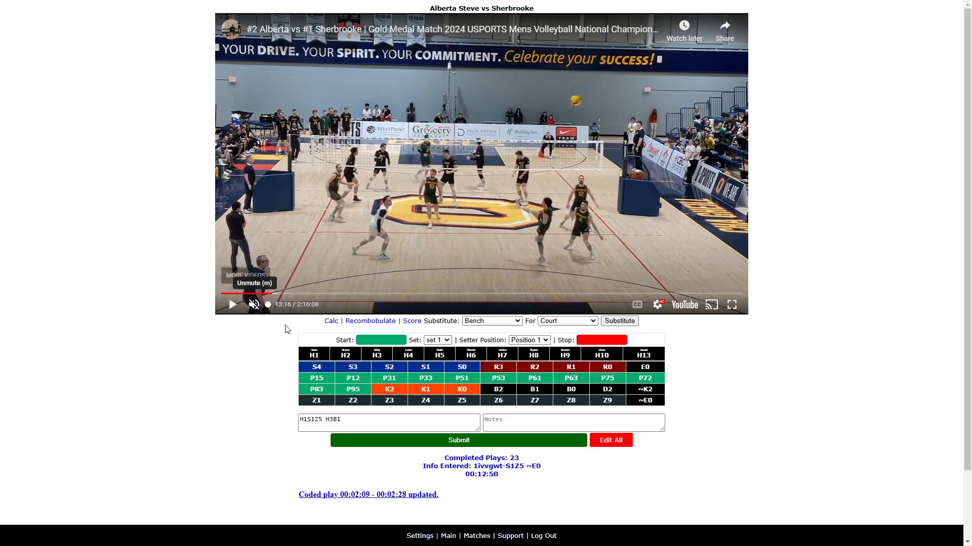
pyautogui.click(352, 426)
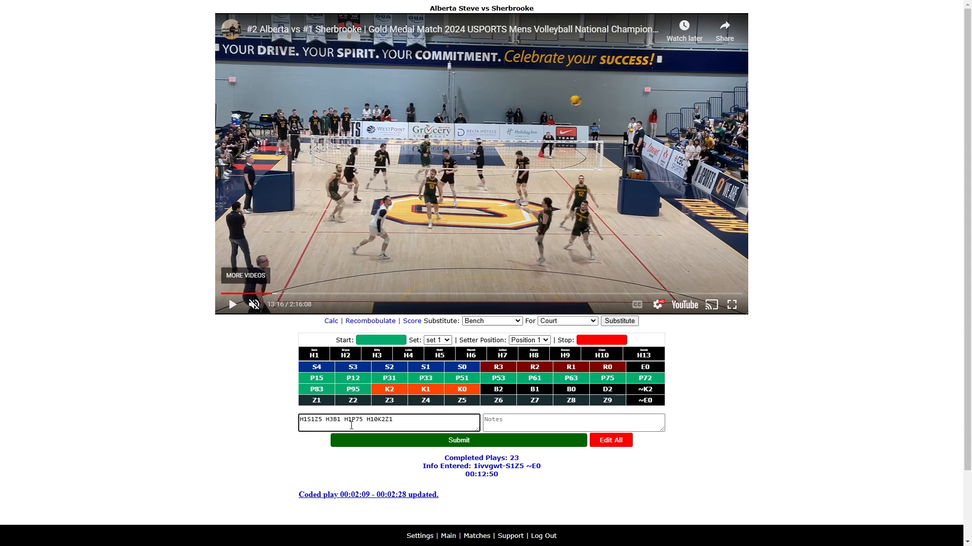
pyautogui.click(229, 309)
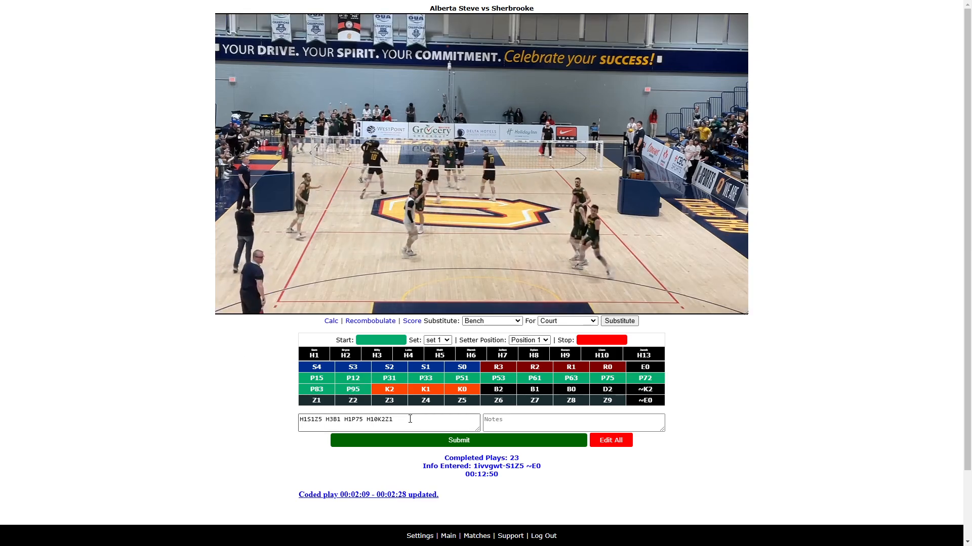
pyautogui.click(233, 304)
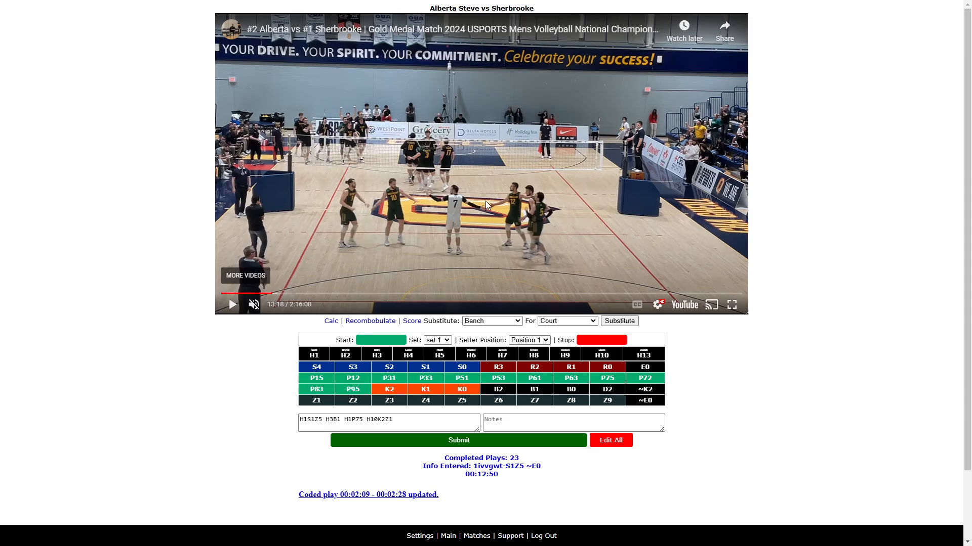
# - Try to submit the rally's codes and dismiss the alert
pyautogui.click(410, 422)
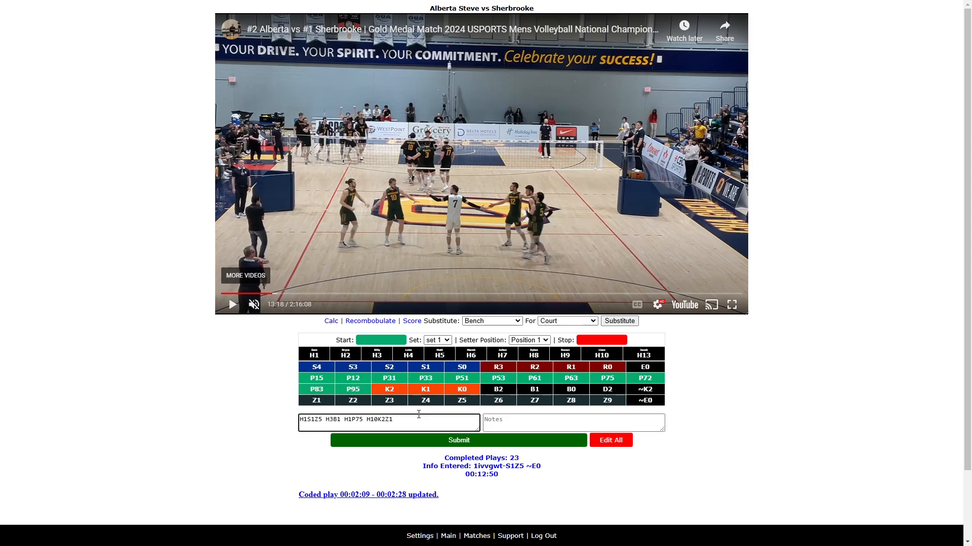
pyautogui.press('Return')
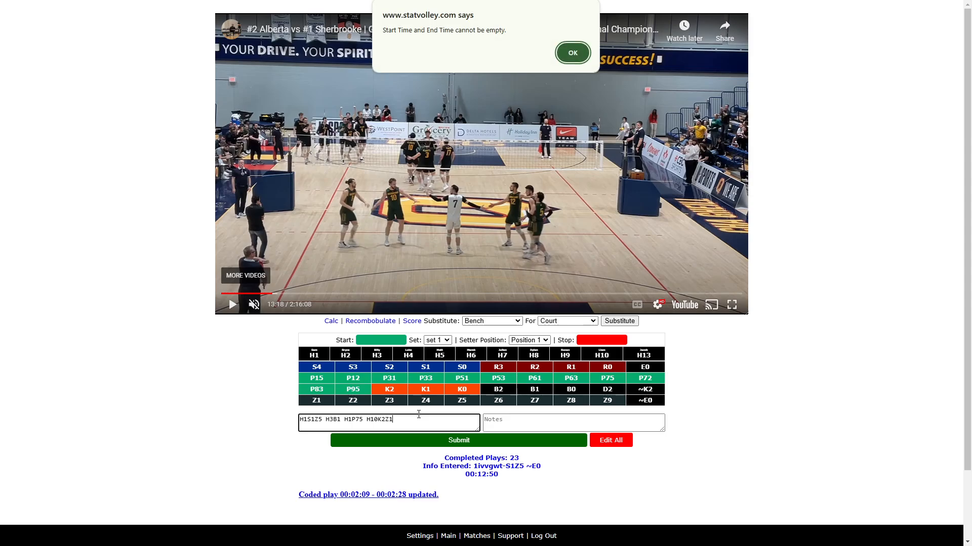
pyautogui.click(573, 53)
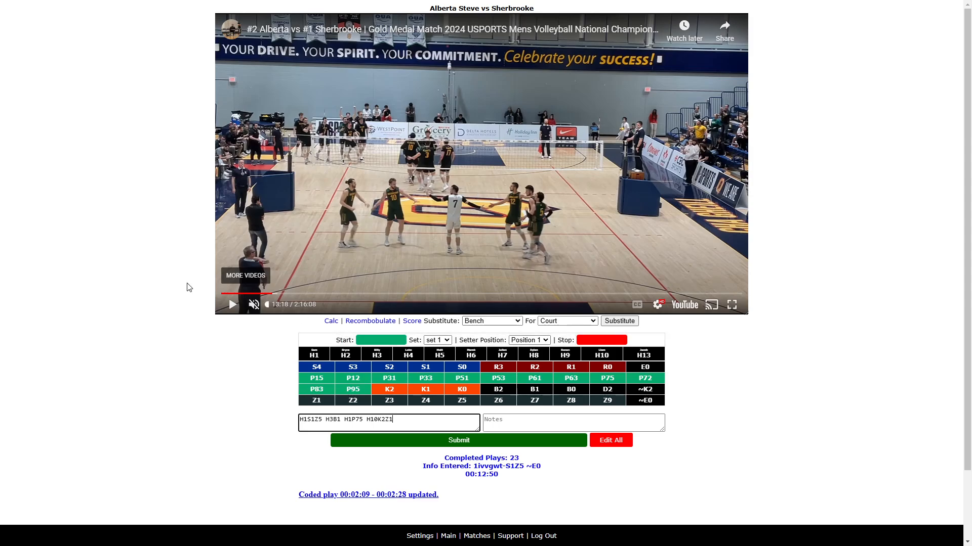
# - Rewind the video, mark the rally's start and stop times, and submit the rally
pyautogui.click(233, 305)
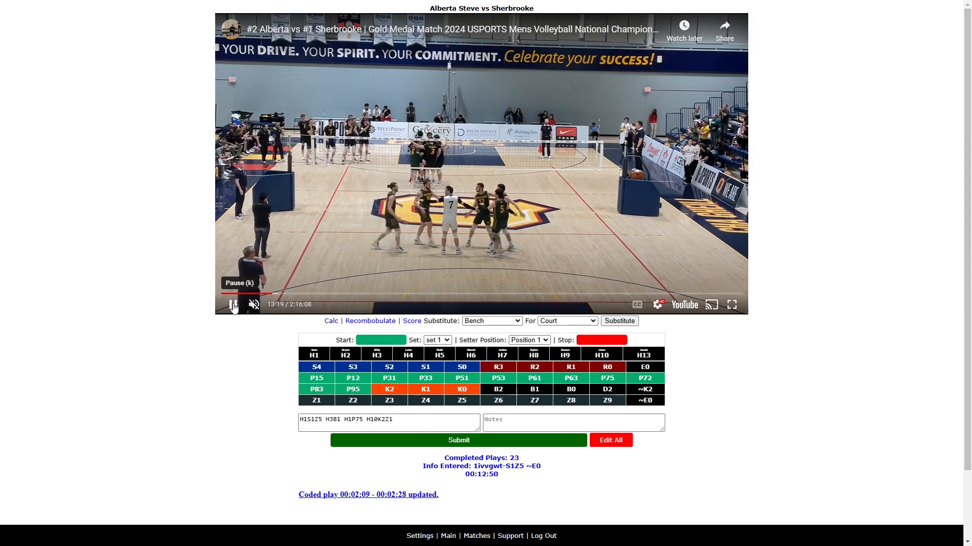
pyautogui.press('j')
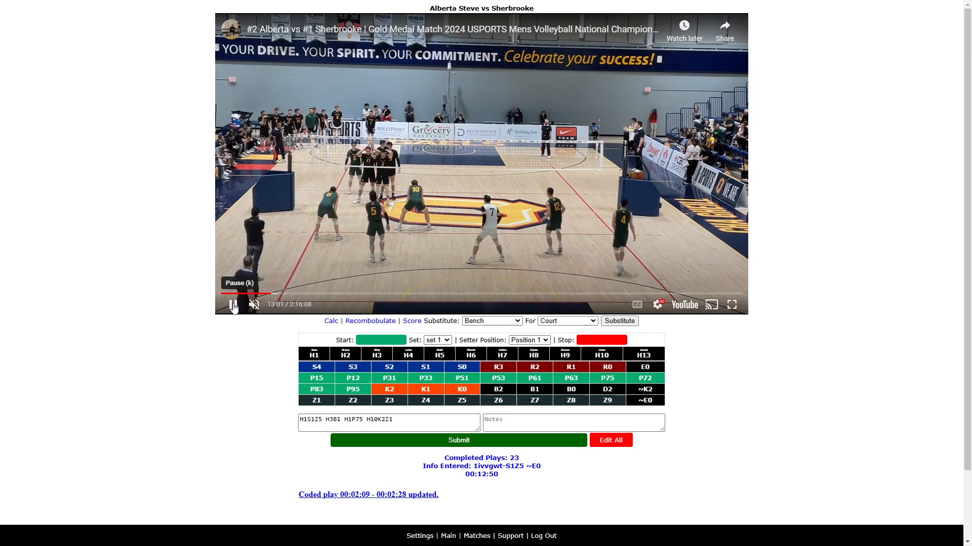
pyautogui.click(417, 421)
pyautogui.write('V')
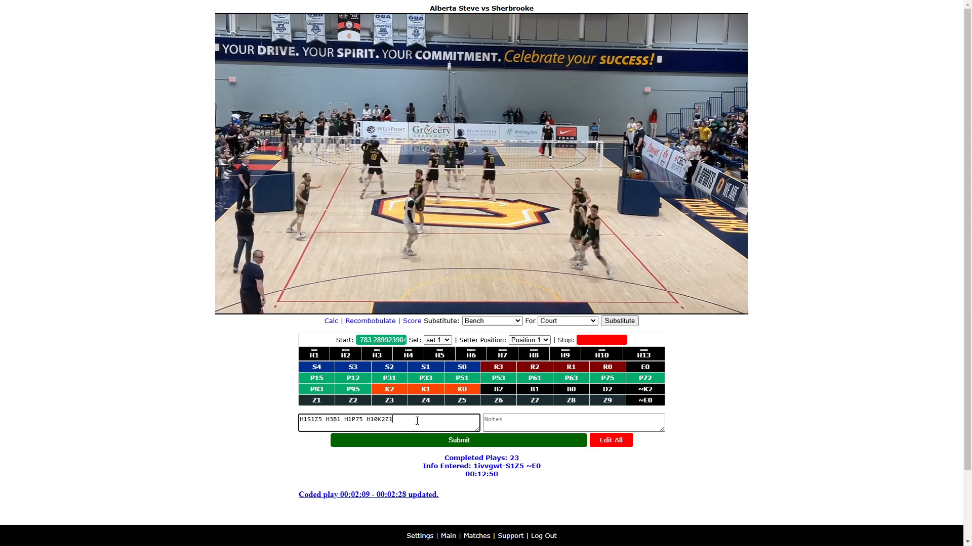
pyautogui.write('N')
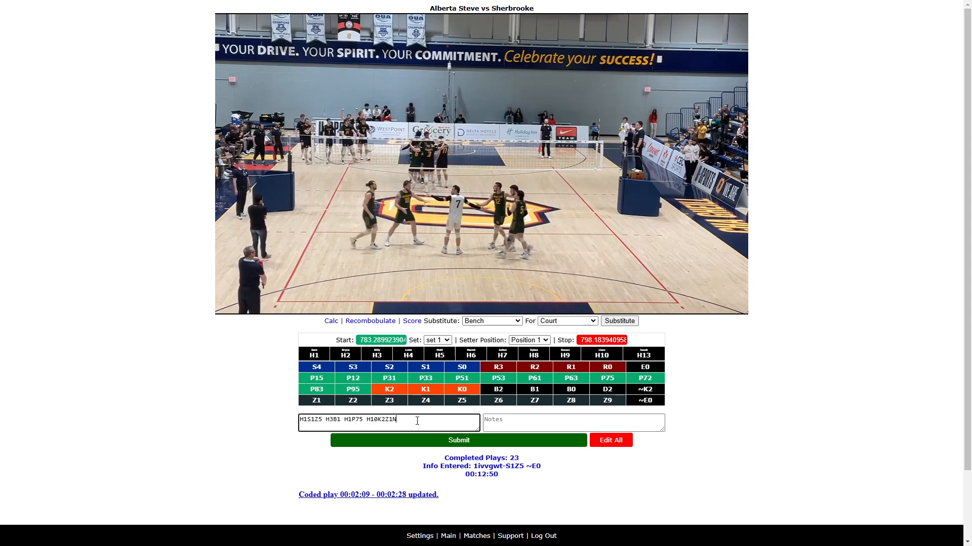
pyautogui.press('Return')
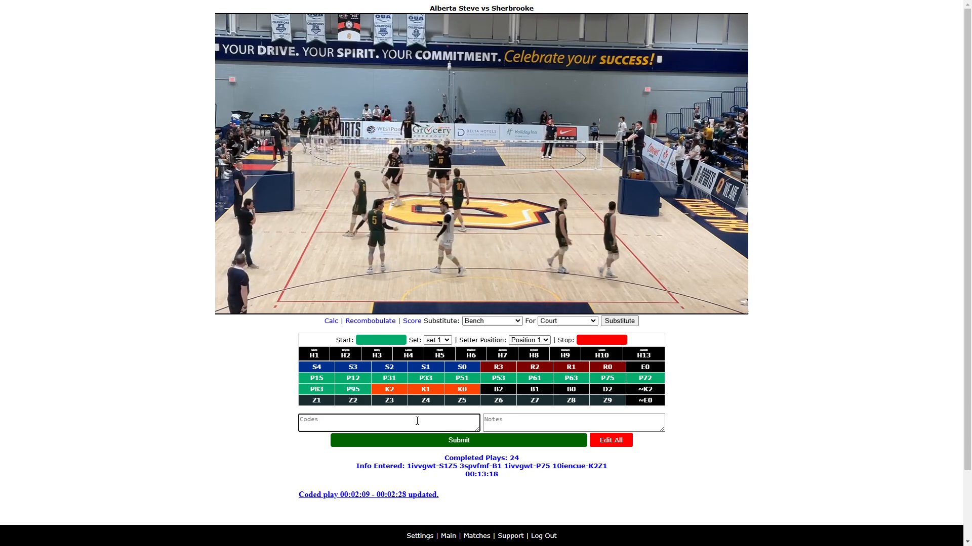
# - Mark the next rally's start time and enter the codes H1S1Z3 H1D2 H10P15
pyautogui.write('H1S')
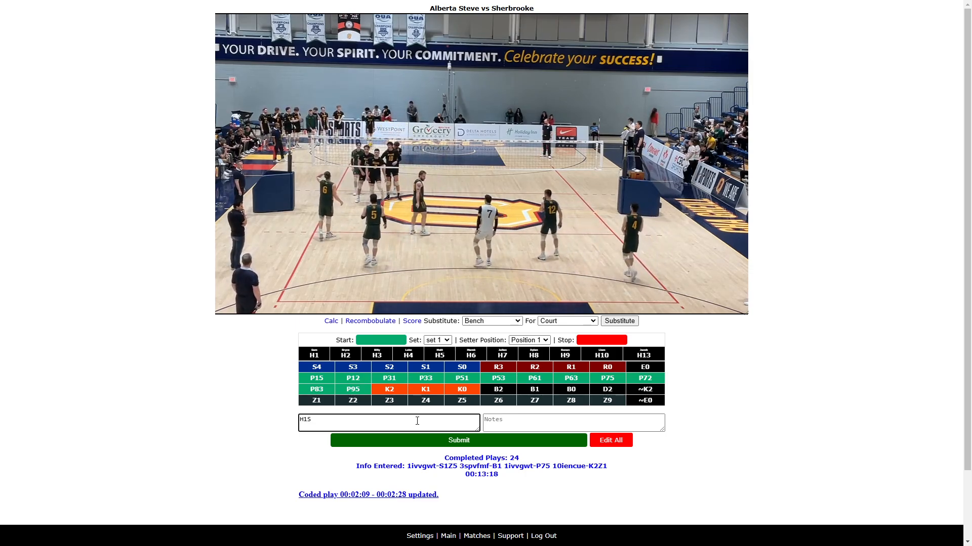
pyautogui.write('V')
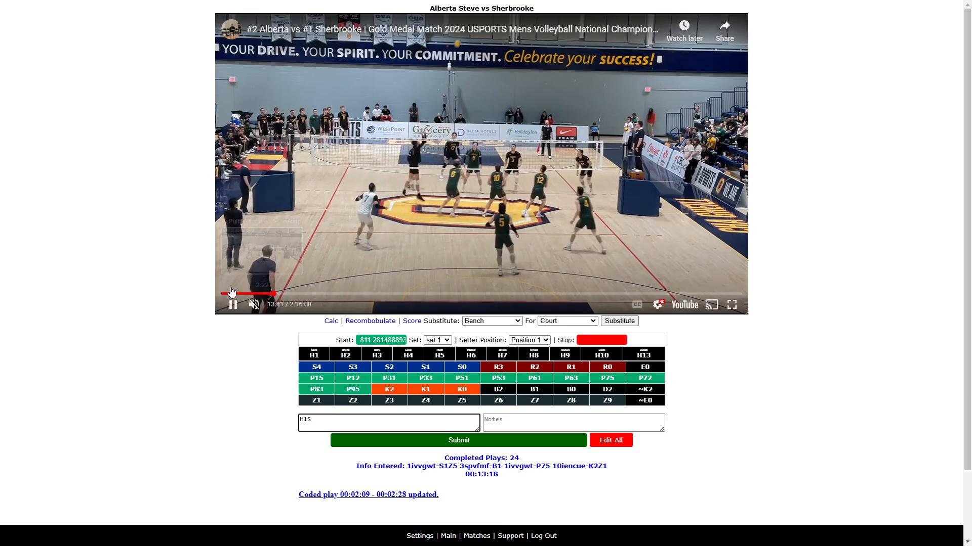
pyautogui.click(233, 305)
pyautogui.click(321, 424)
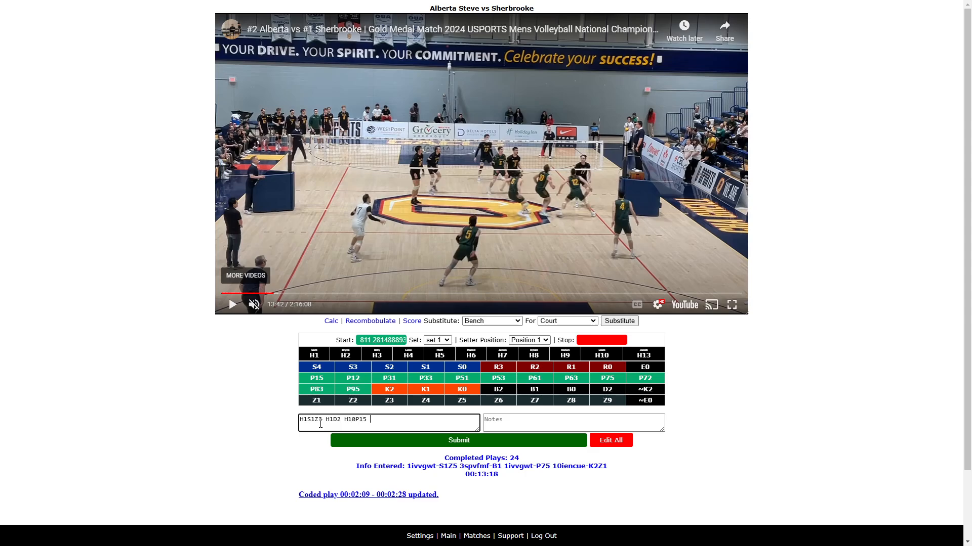
# - Play on through the rally and add H6D2 to its codes
pyautogui.click(234, 310)
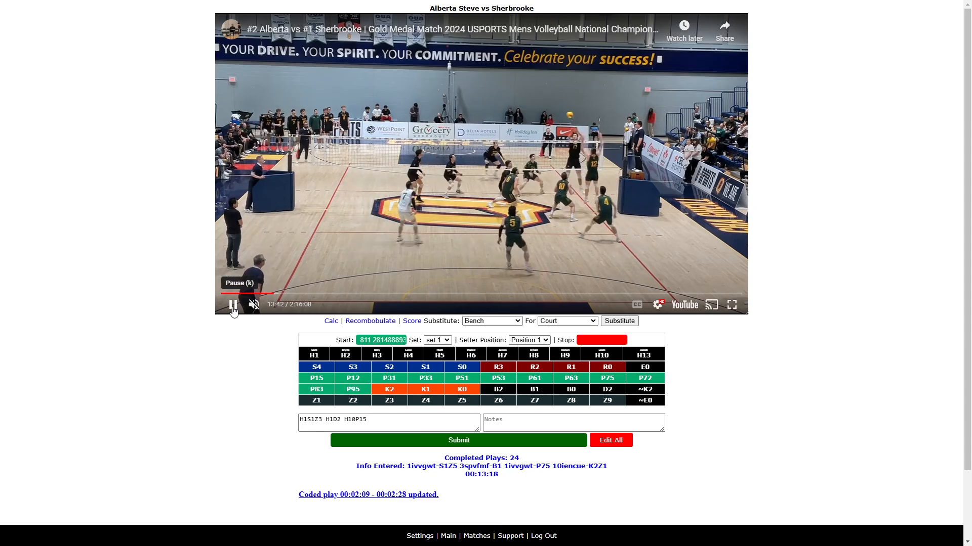
pyautogui.click(234, 309)
pyautogui.click(377, 424)
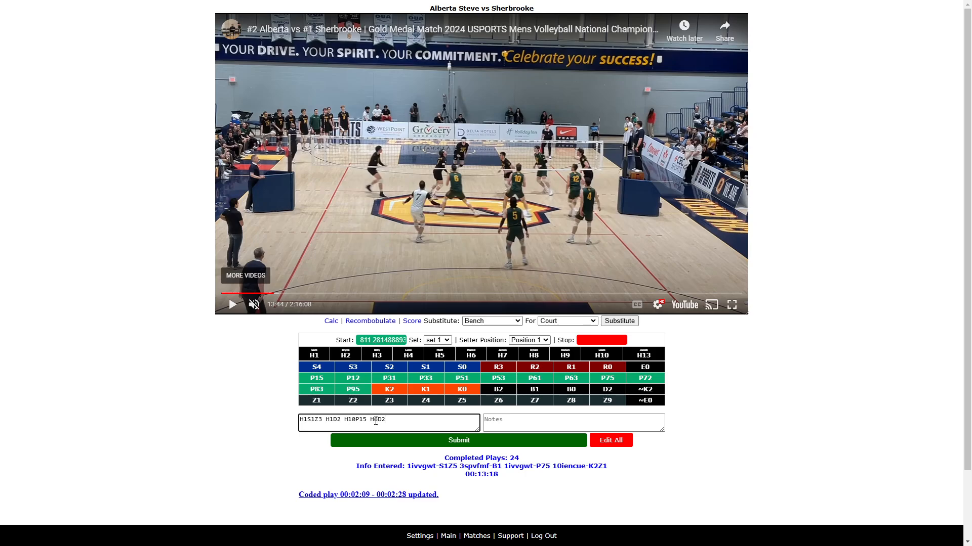
# - Add H1P72 H10K0Z1, mark the rally's stop time and submit the rally
pyautogui.click(233, 305)
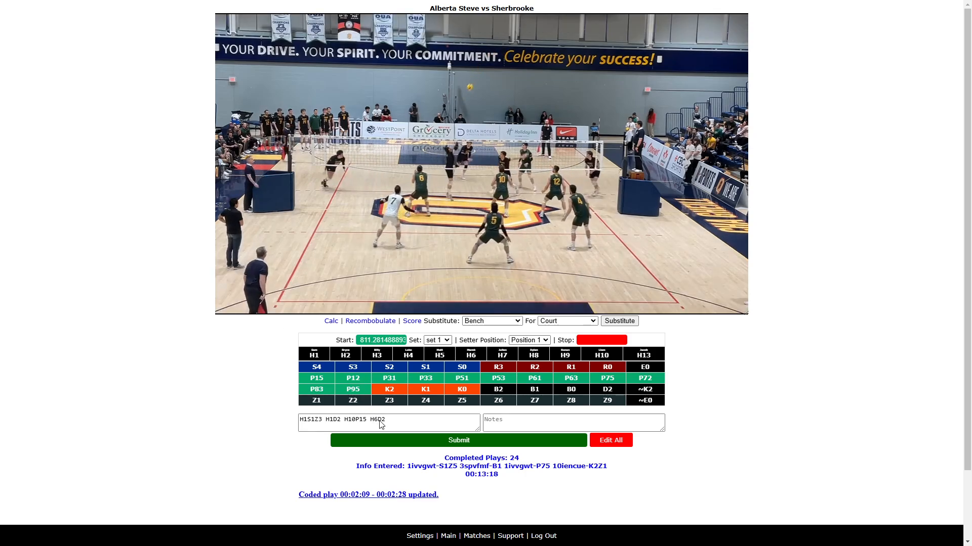
pyautogui.click(405, 419)
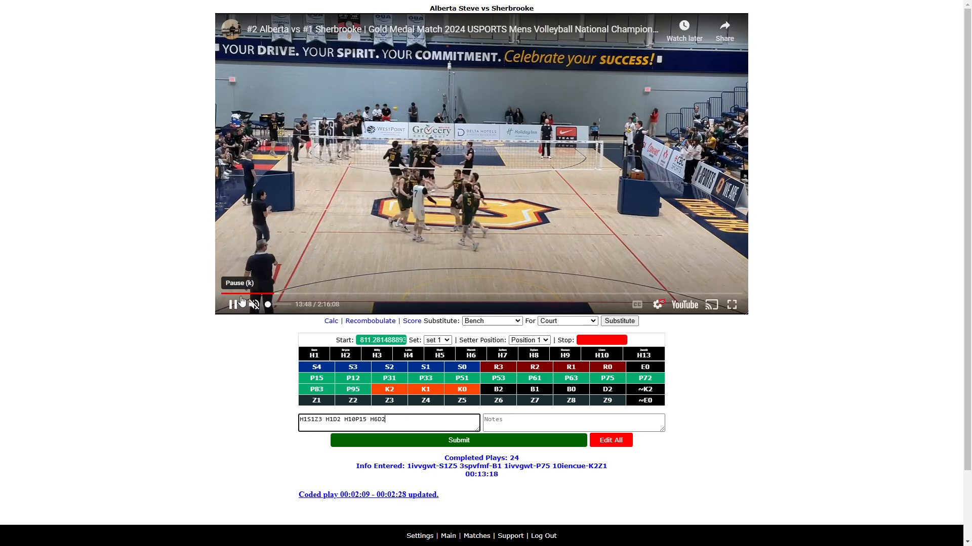
pyautogui.click(232, 305)
pyautogui.click(398, 415)
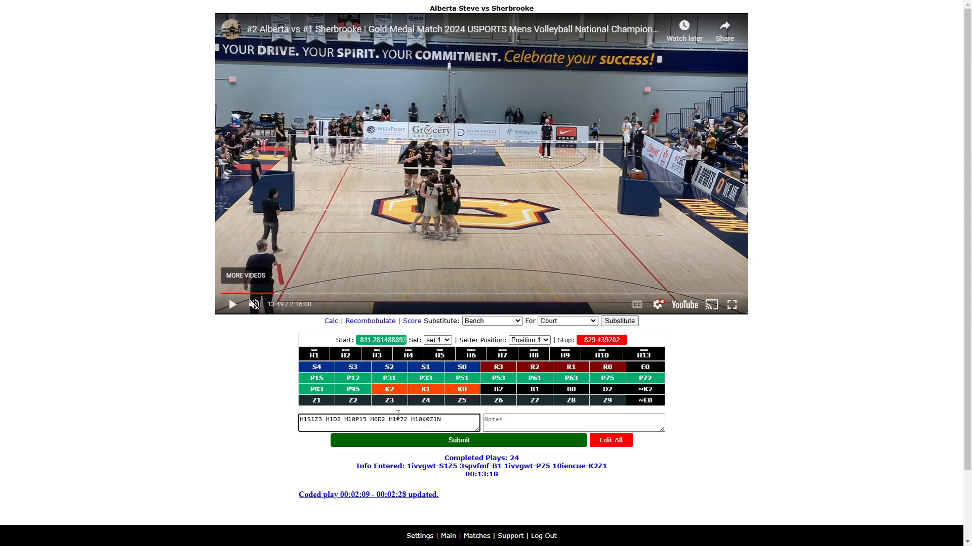
pyautogui.press('Return')
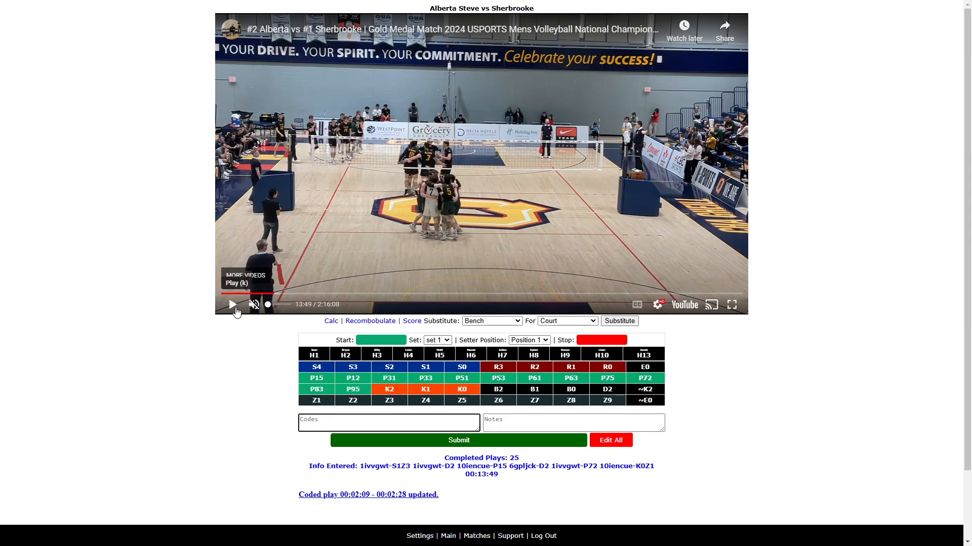
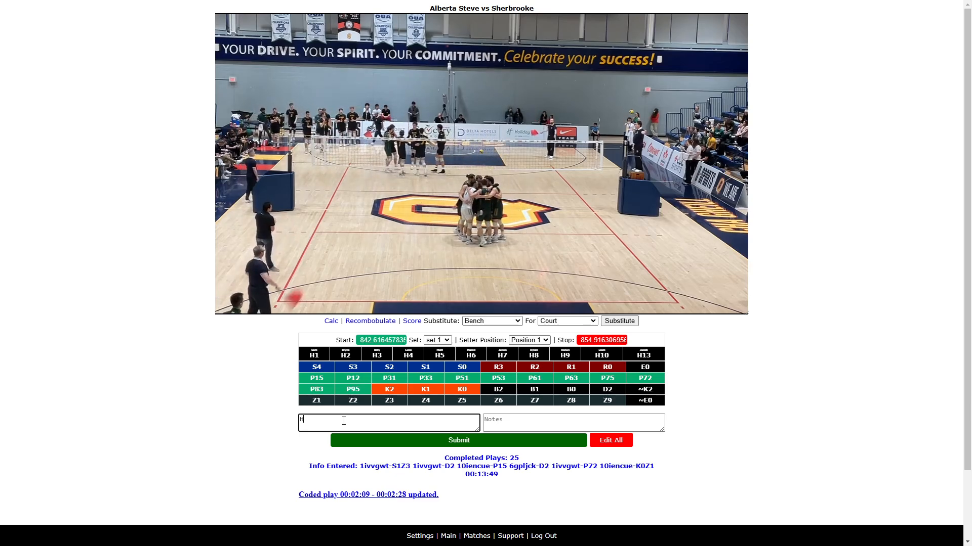
# - Complete the rally's codes as H6R0 and submit the rally
pyautogui.write('6R')
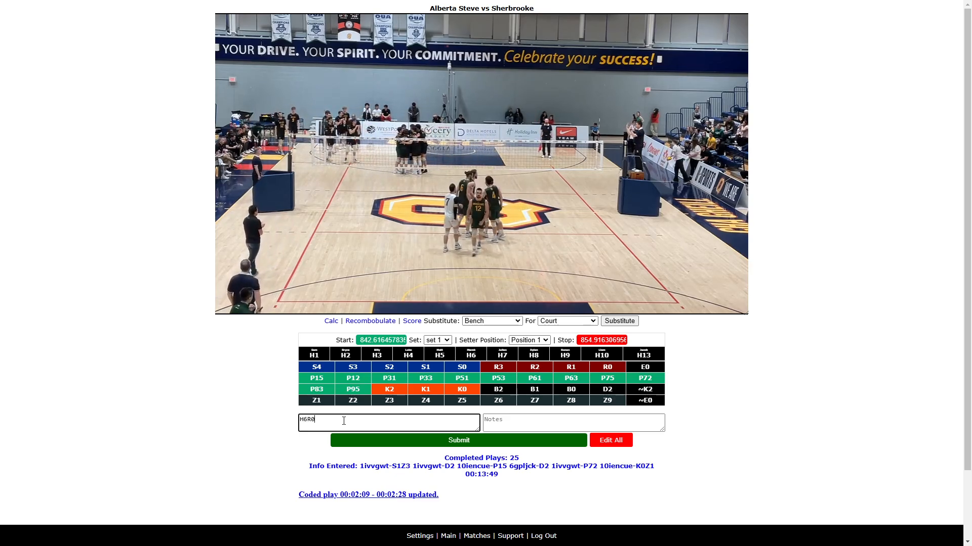
pyautogui.write('0')
pyautogui.press('Return')
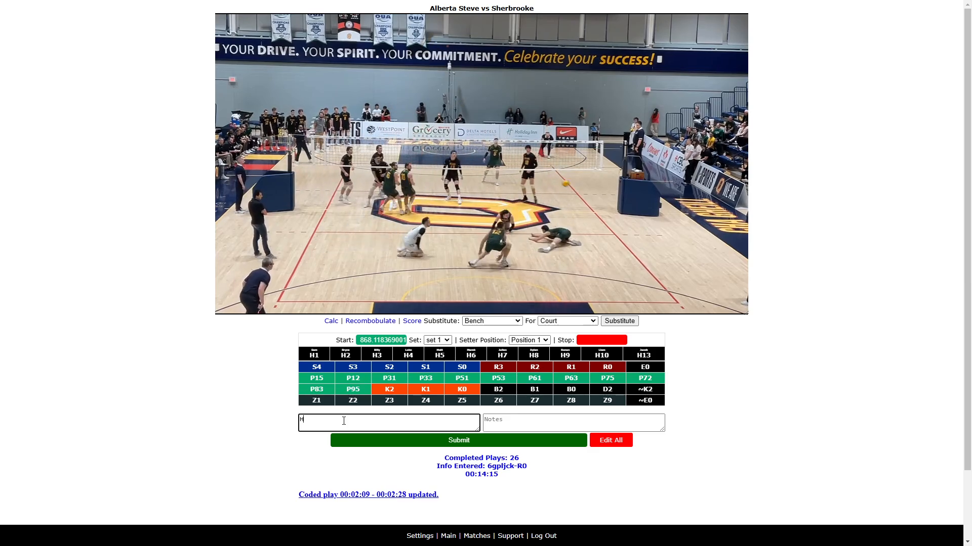
# - Mark the next rally's stop time and enter the codes H6R3 H1P51
pyautogui.hotkey('ctrl', 'Return')
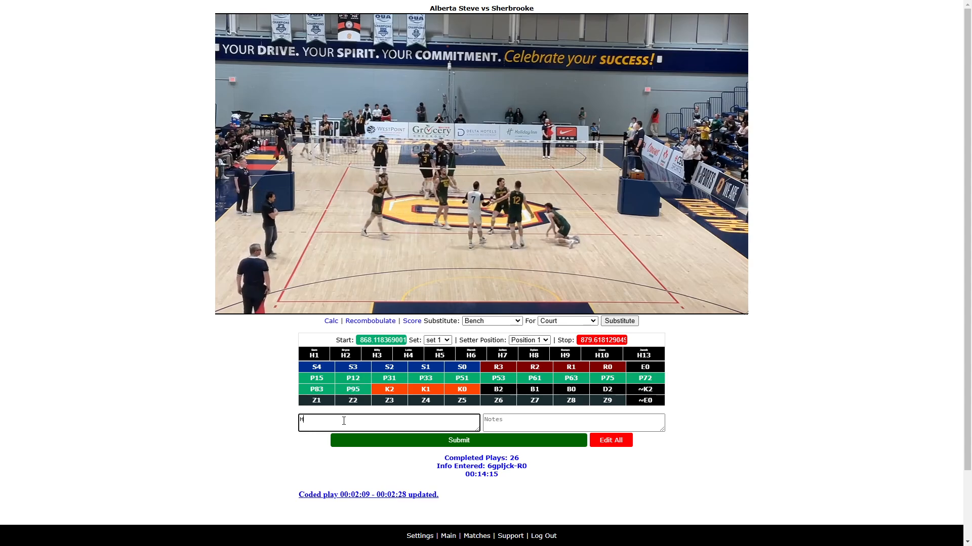
pyautogui.write('6R3 H1P5')
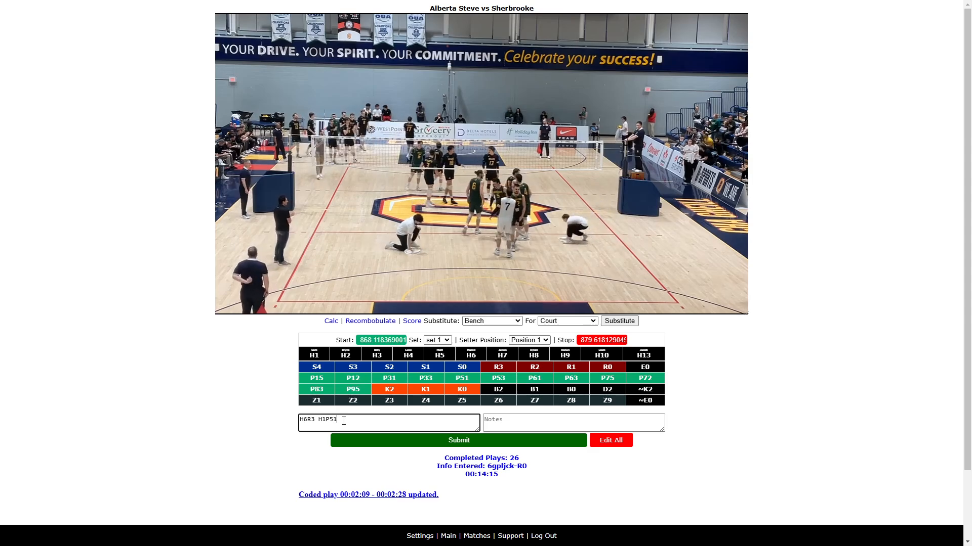
pyautogui.write('1')
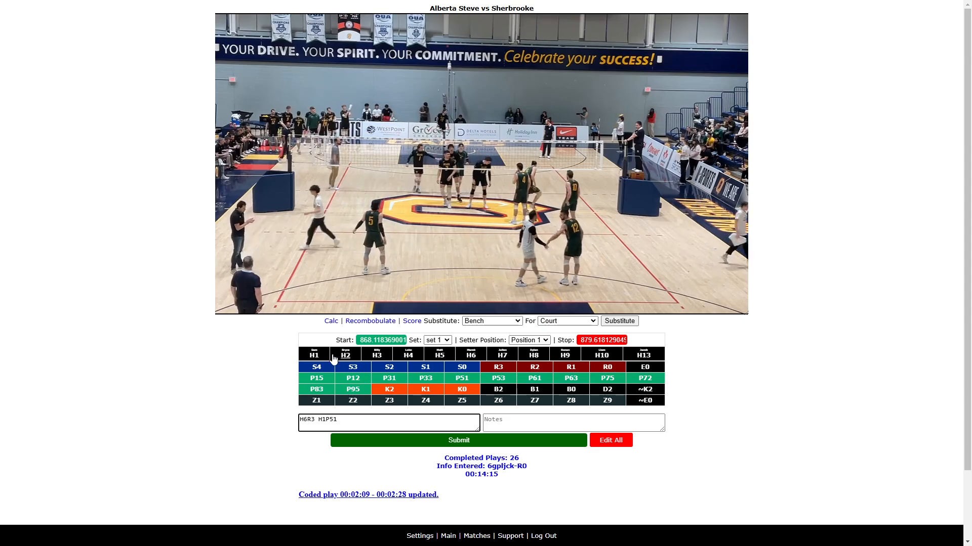
# - Pause the video, add H3K2Z1 to the codes and submit the rally
pyautogui.click(241, 309)
pyautogui.click(357, 419)
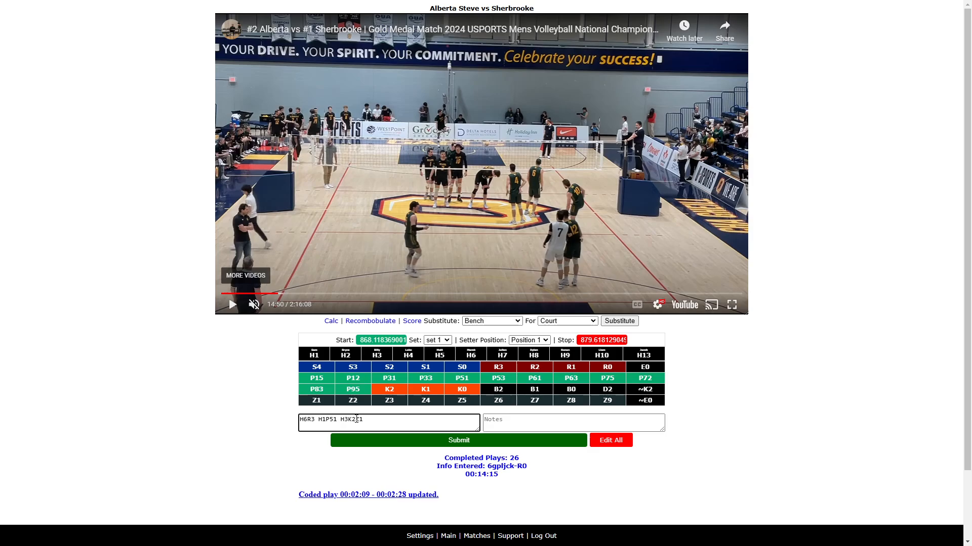
pyautogui.press('Return')
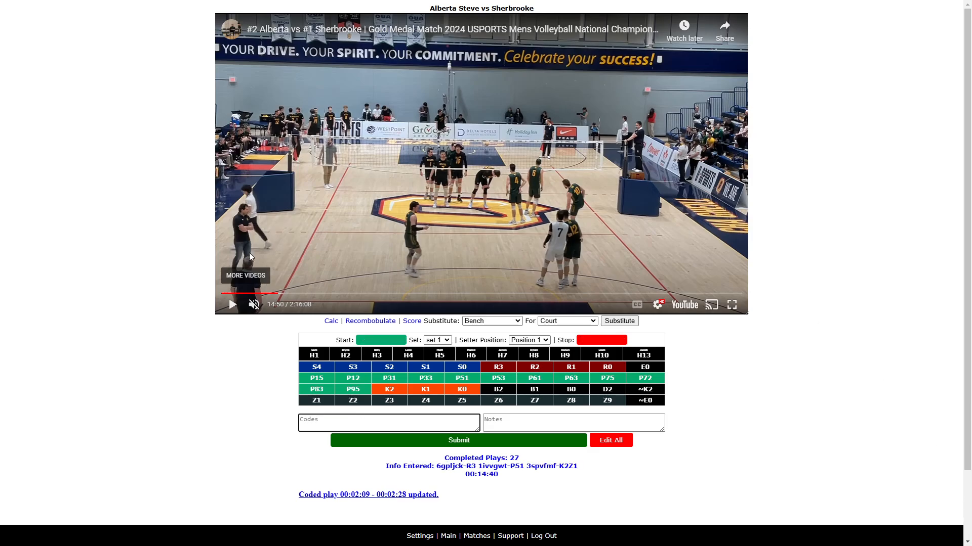
# - Set the setter position to Position 6 before the next rally
pyautogui.click(232, 304)
pyautogui.click(328, 419)
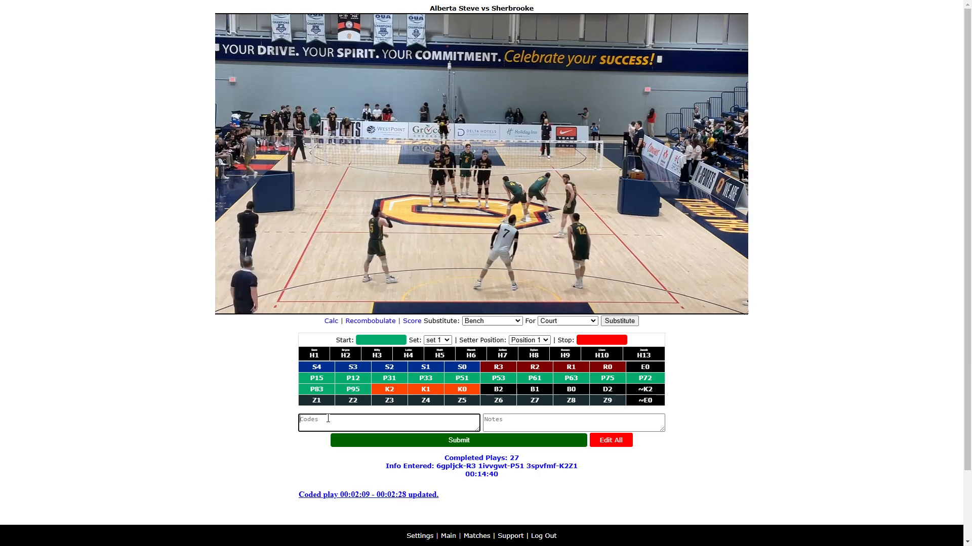
pyautogui.click(233, 305)
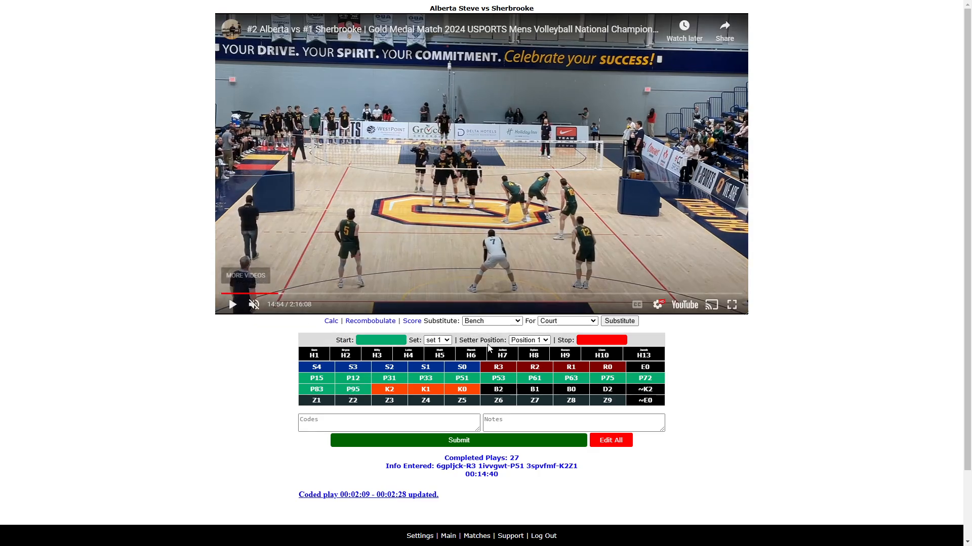
pyautogui.click(547, 343)
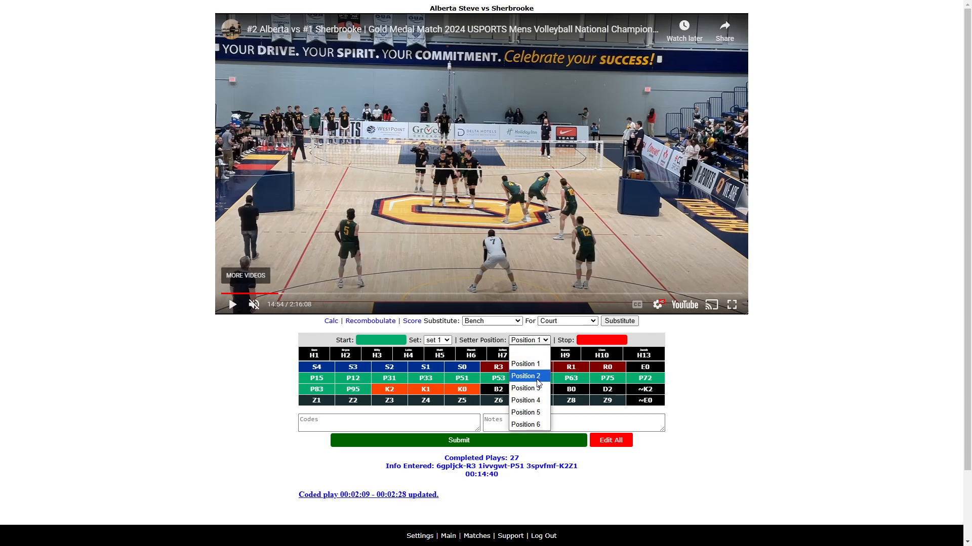
pyautogui.click(531, 426)
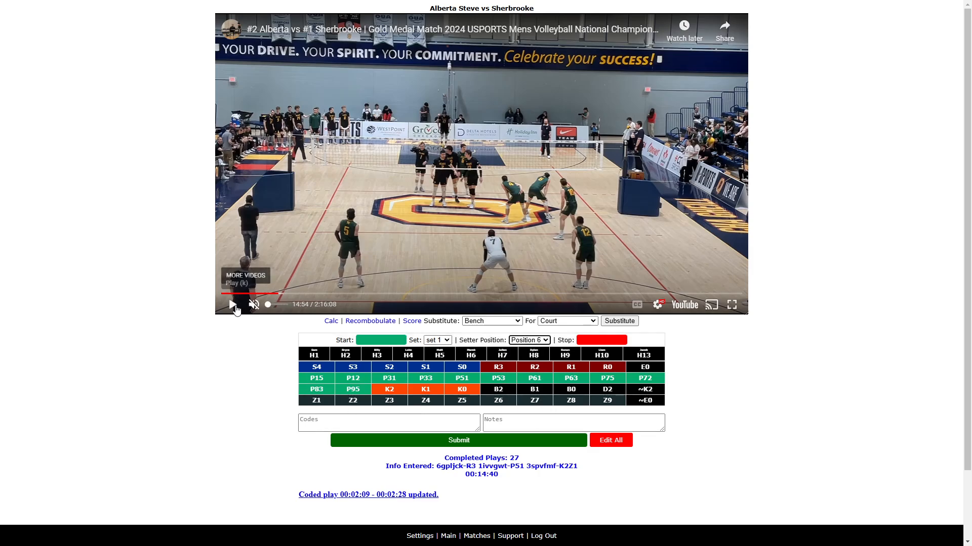
# - Mark the next rally's start time and enter the codes H17S3Z6 H6D2
pyautogui.click(232, 304)
pyautogui.click(352, 420)
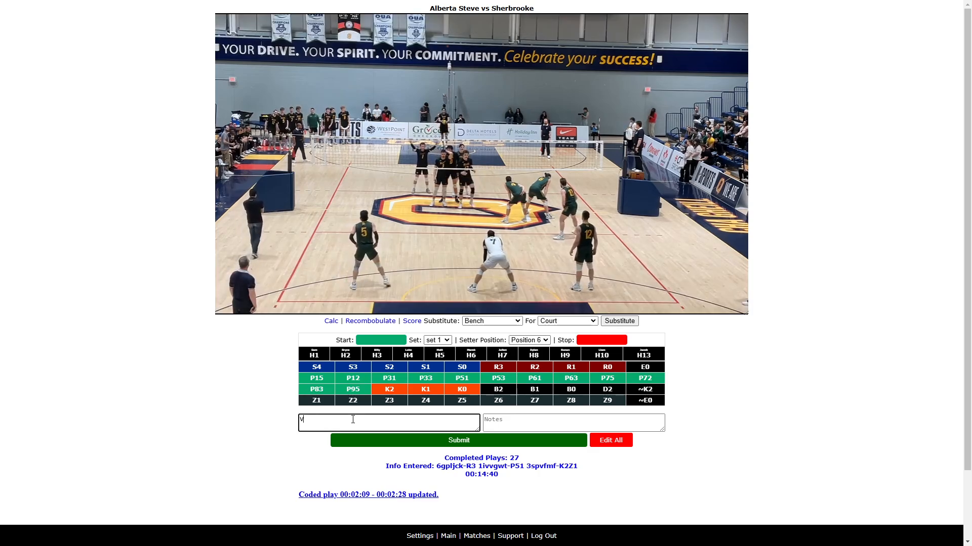
pyautogui.write('H17S')
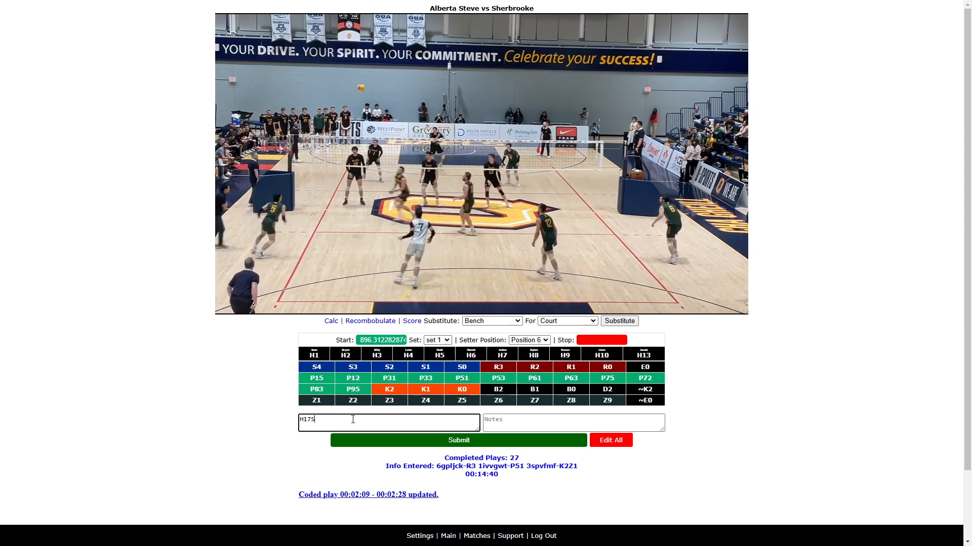
pyautogui.write('32')
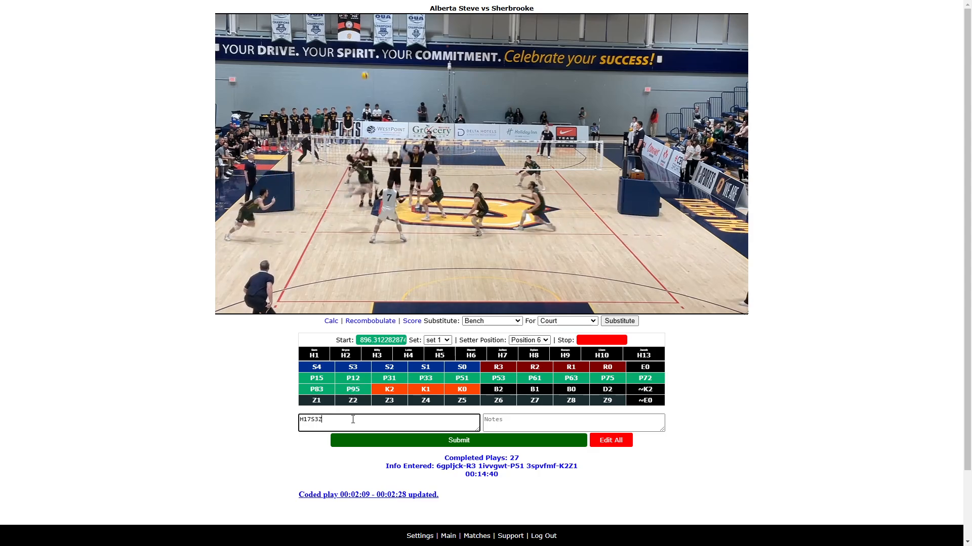
pyautogui.write('6')
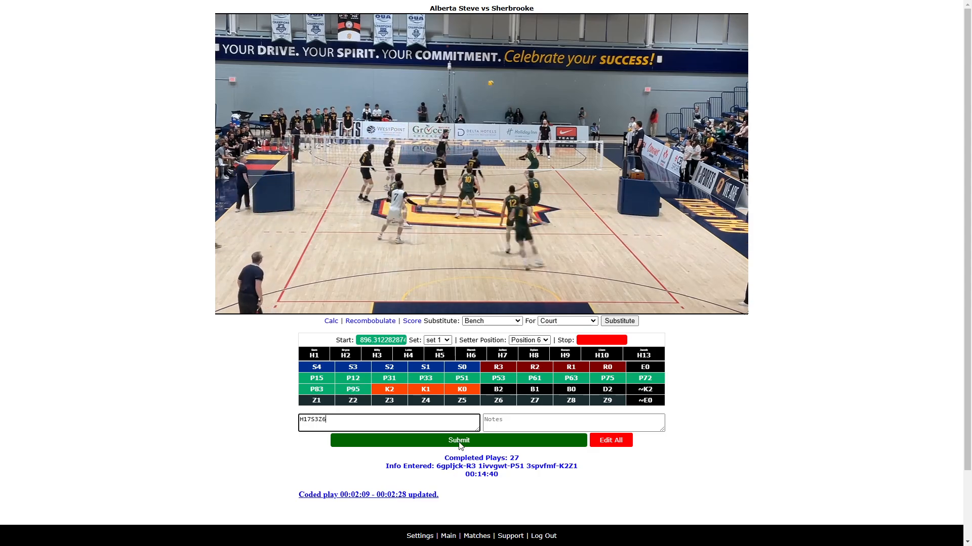
pyautogui.click(425, 284)
pyautogui.click(344, 419)
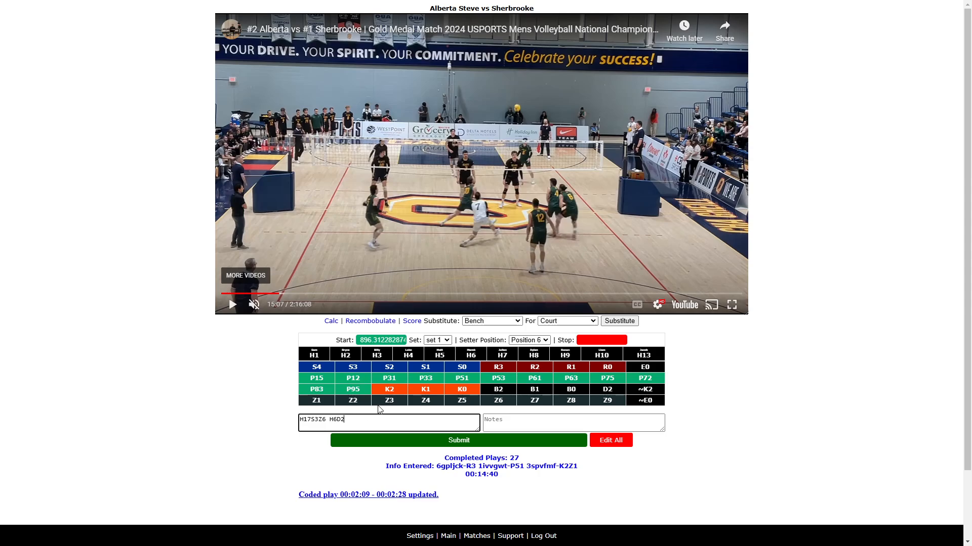
# - Mark the rally's stop time, add ~K2 to the codes and submit the rally
pyautogui.click(240, 311)
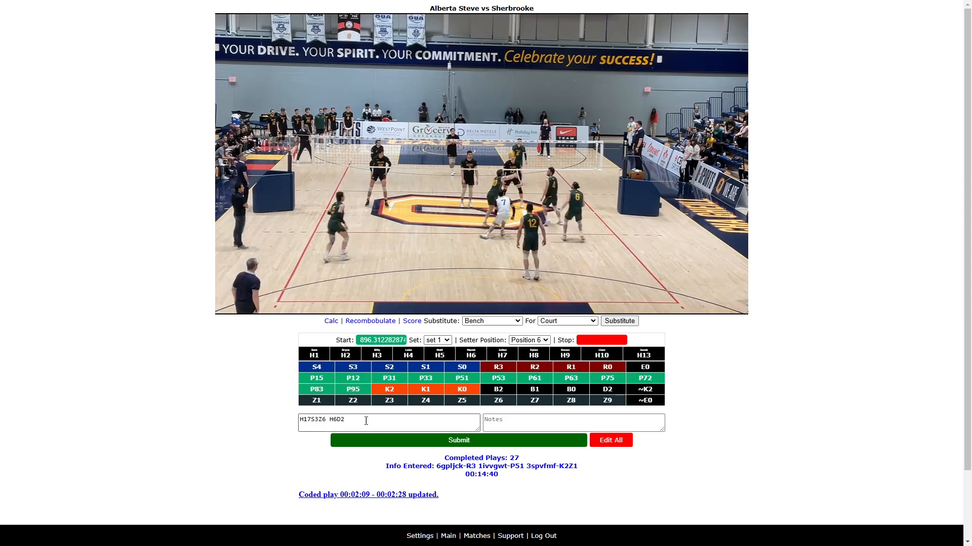
pyautogui.click(365, 421)
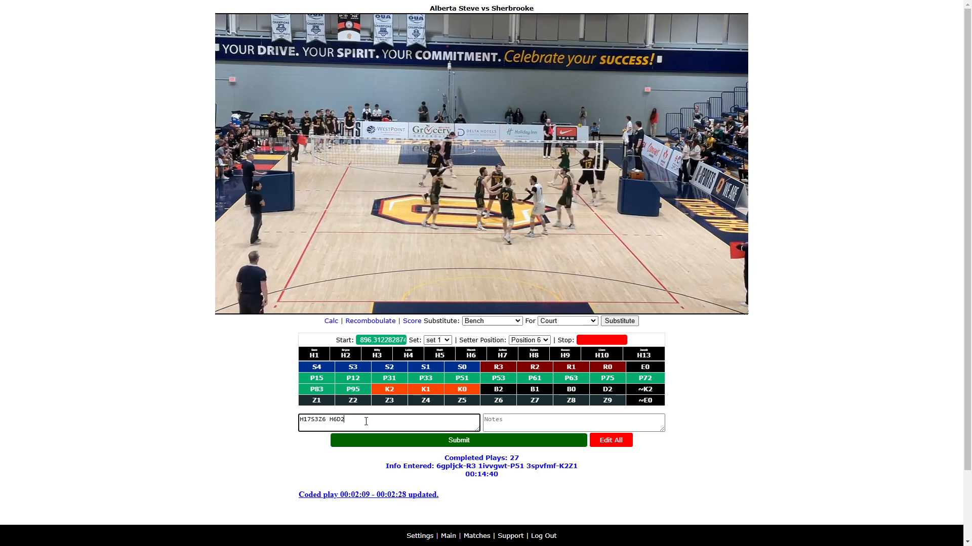
pyautogui.write('~')
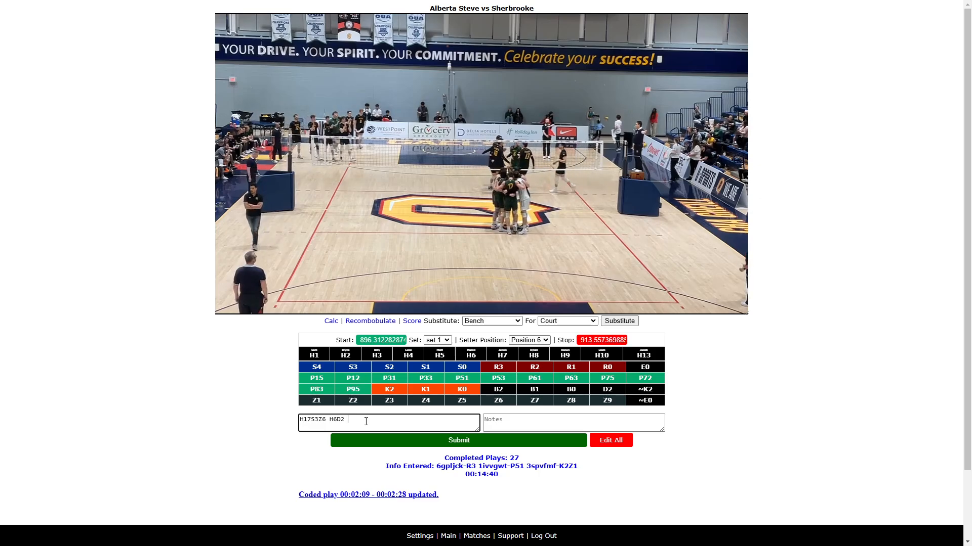
pyautogui.write('K2')
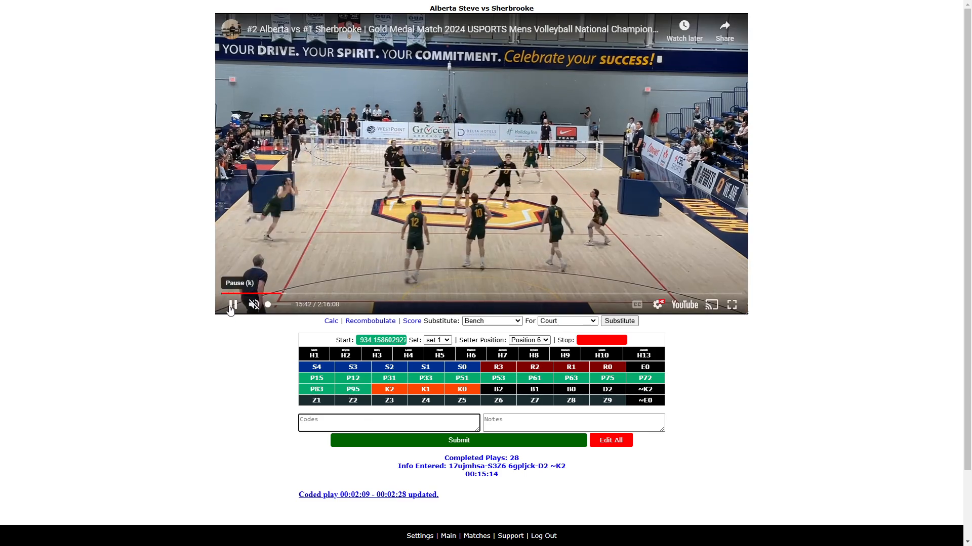
# - Mark the next rally's start time and enter the codes H6R3 H1P12 H13K1Z5, rewinding briefly to check
pyautogui.click(232, 305)
pyautogui.click(310, 423)
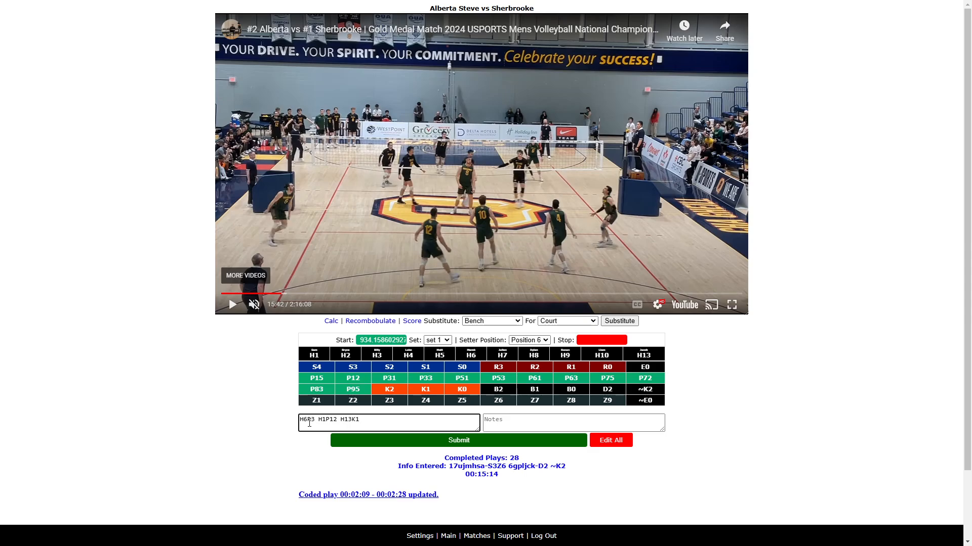
pyautogui.click(232, 304)
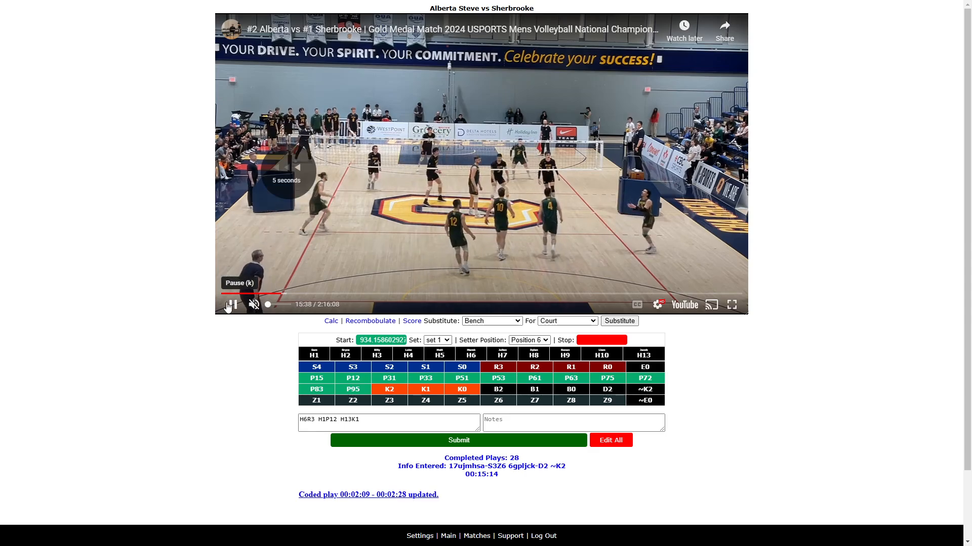
pyautogui.press('Left')
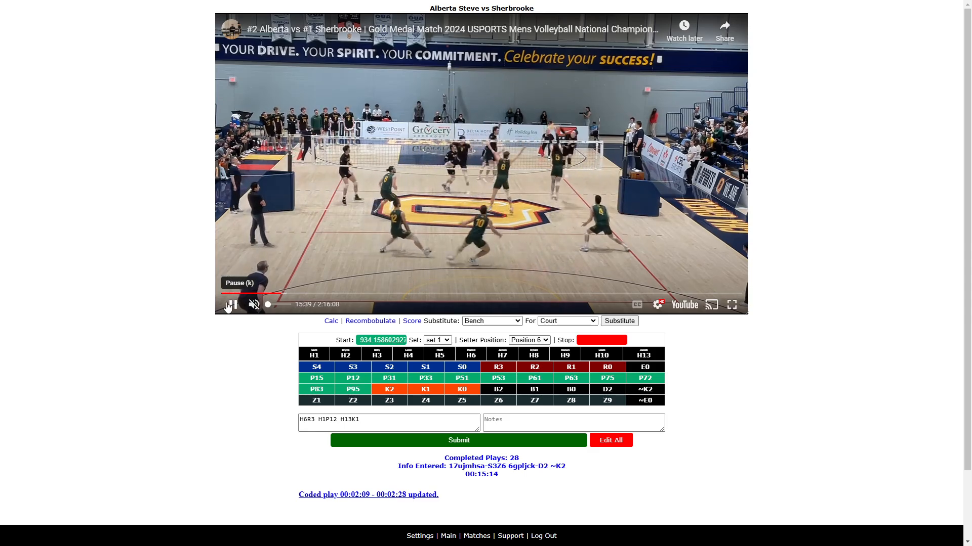
pyautogui.click(372, 415)
pyautogui.write('Z5')
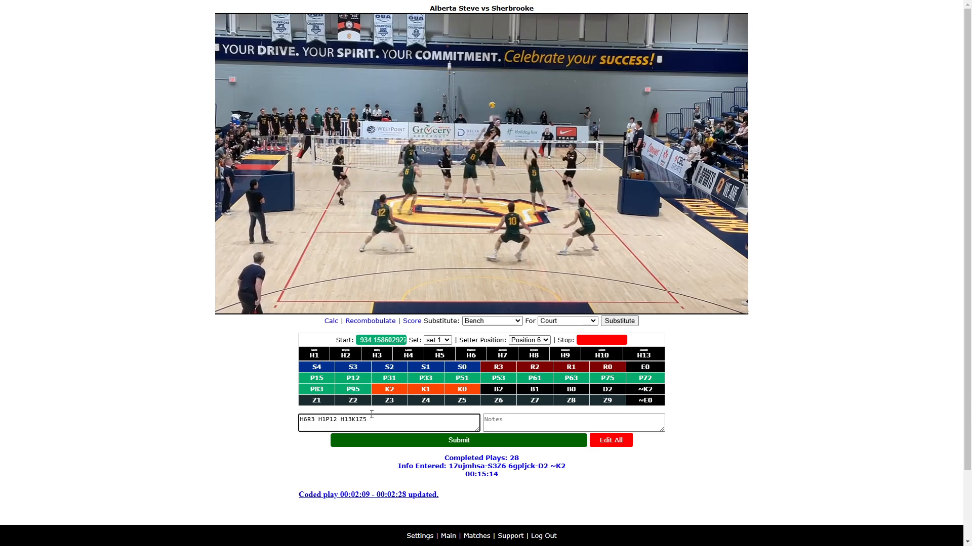
# - Add H1P83 H17K2Z5, mark the rally's stop time and submit the rally
pyautogui.moveTo(317, 298)
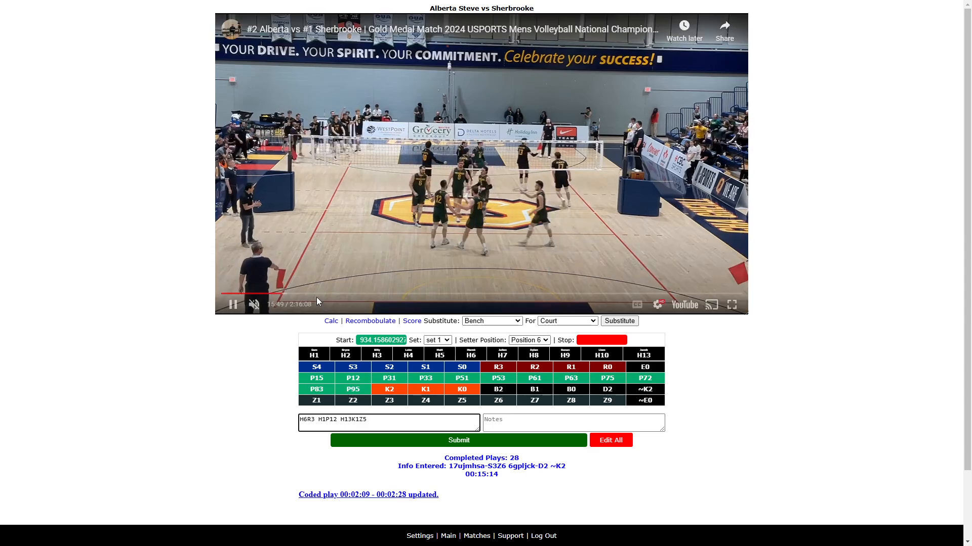
pyautogui.click(233, 304)
pyautogui.click(378, 421)
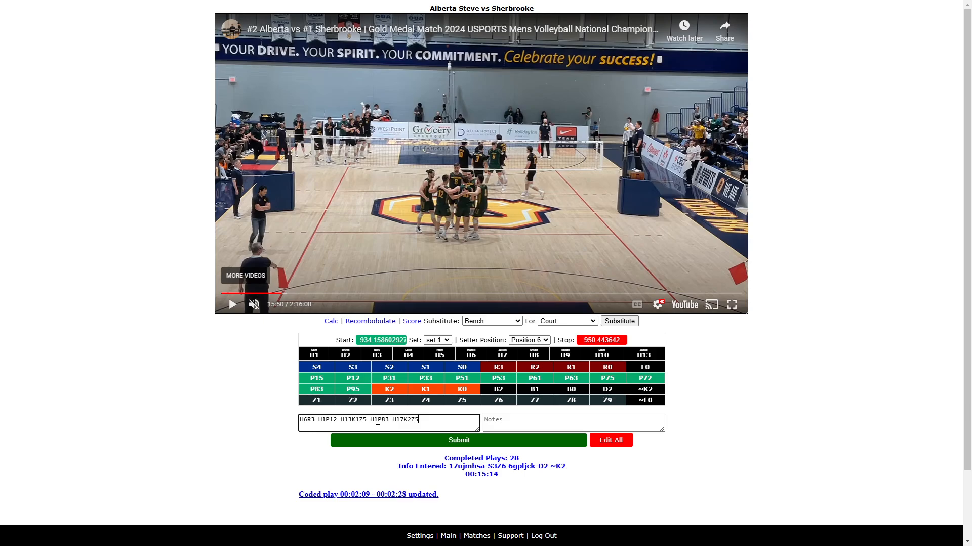
pyautogui.press('Return')
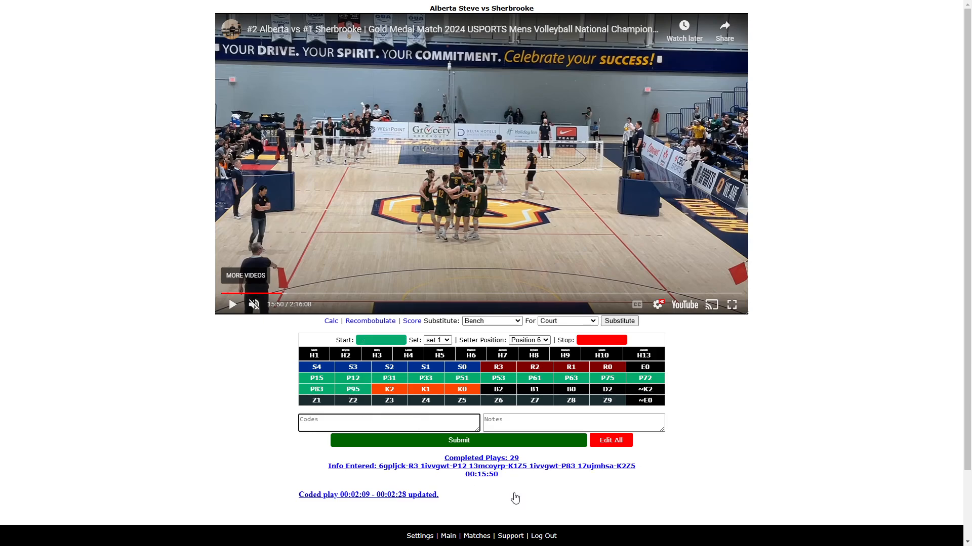
# - Set the setter position to Position 5 for the next rally
pyautogui.click(233, 305)
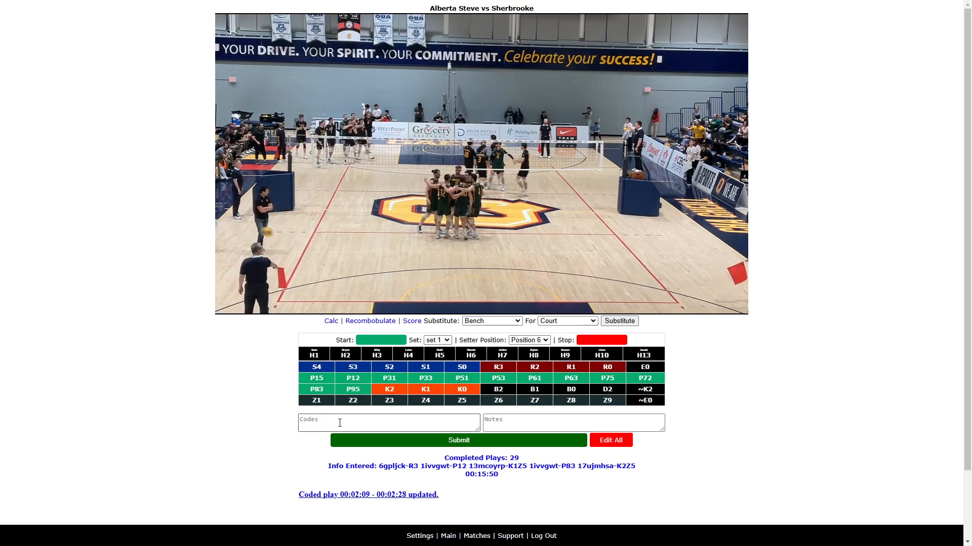
pyautogui.click(340, 423)
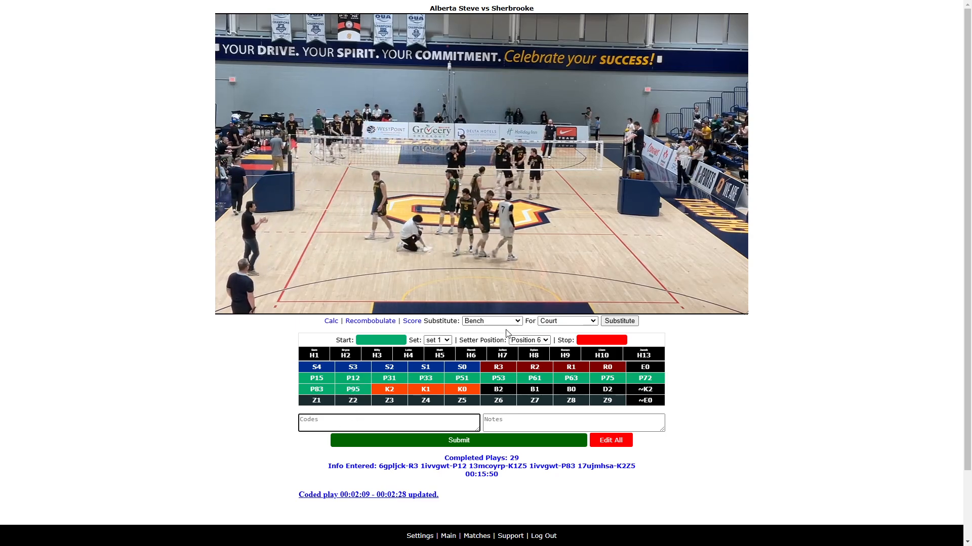
pyautogui.click(546, 340)
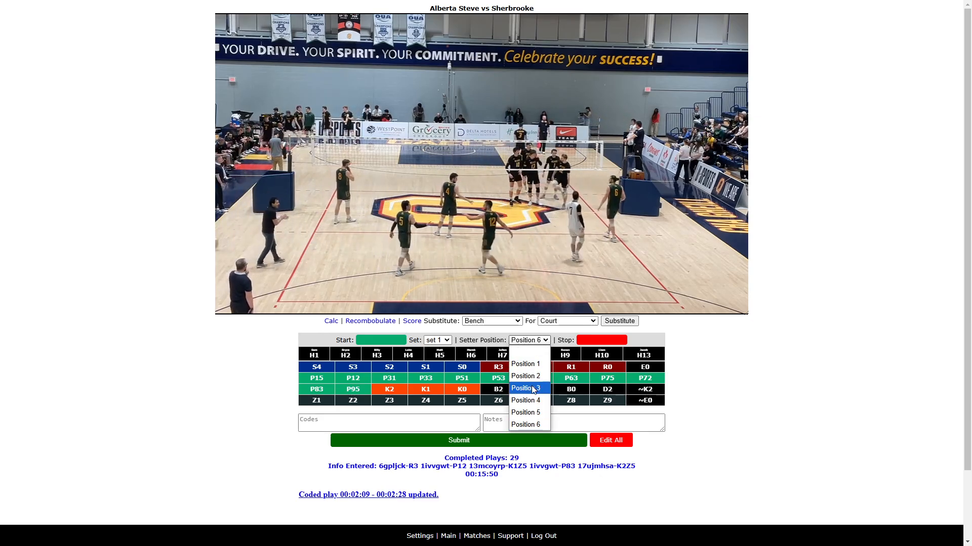
pyautogui.click(527, 412)
# - Mark the next rally's start and stop times and enter the codes H3S1Z6
pyautogui.click(450, 422)
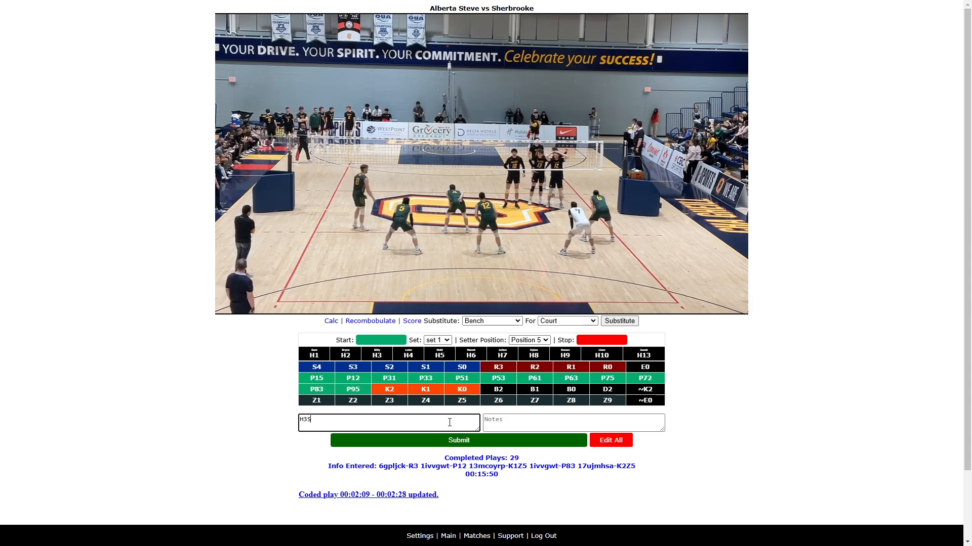
pyautogui.press('Return')
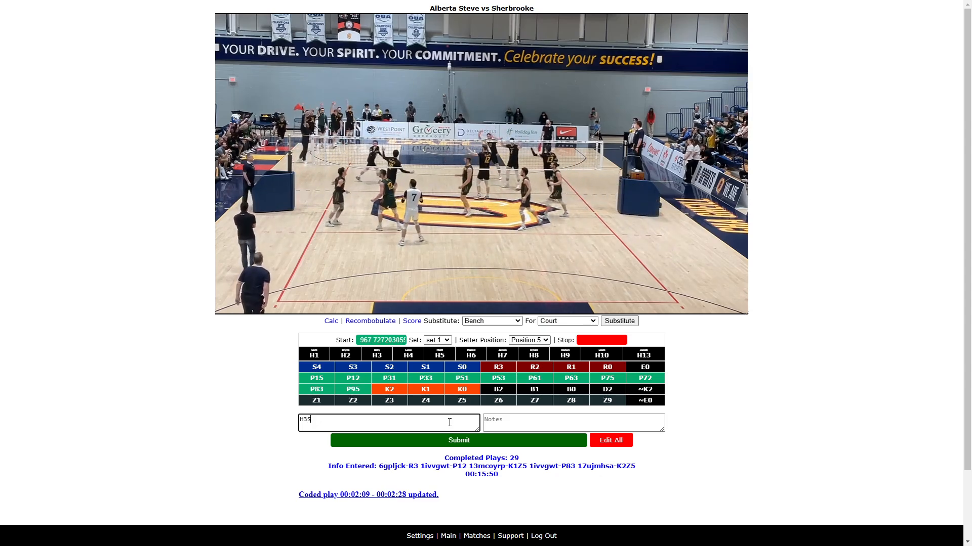
pyautogui.press('Return')
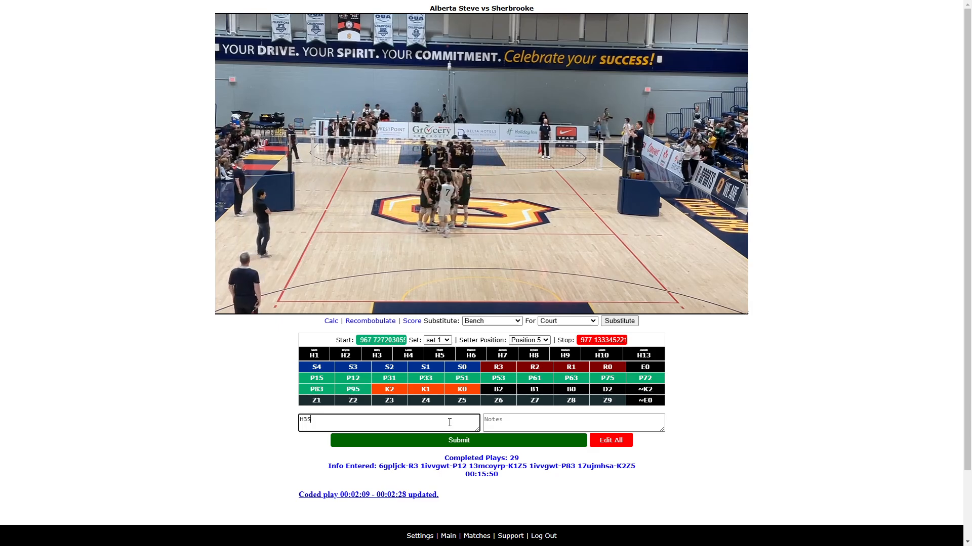
pyautogui.moveTo(223, 279)
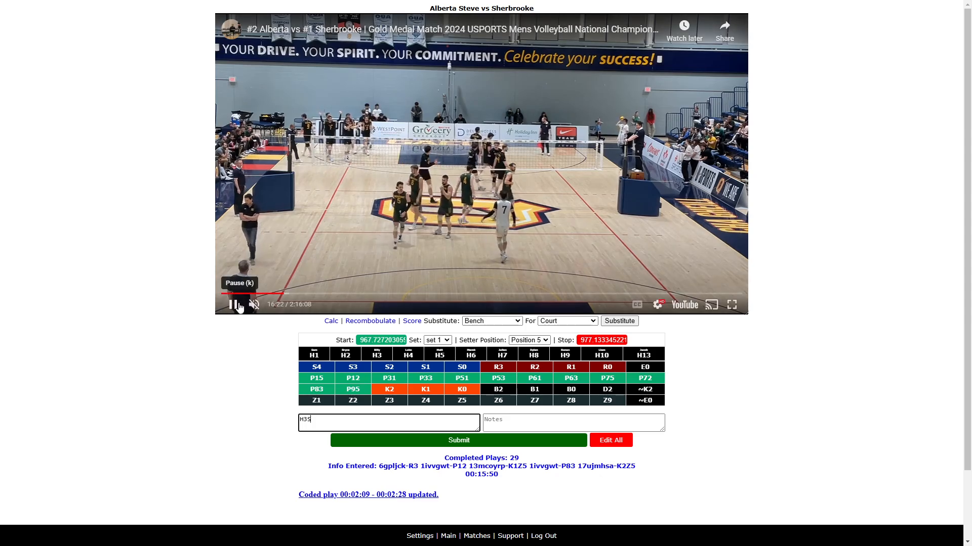
pyautogui.click(239, 307)
pyautogui.click(321, 418)
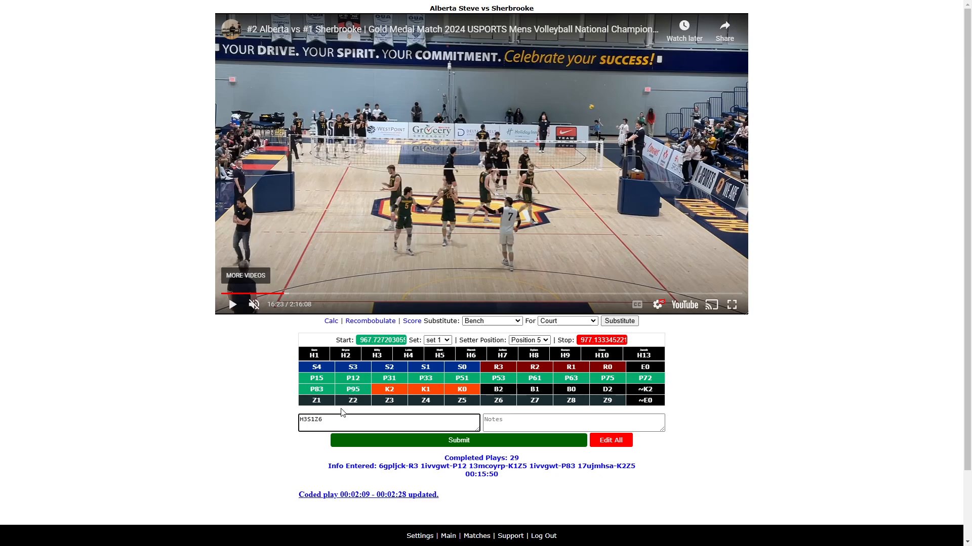
# - Append the code ~E0 to the current rally's codes while playing the video
pyautogui.click(233, 305)
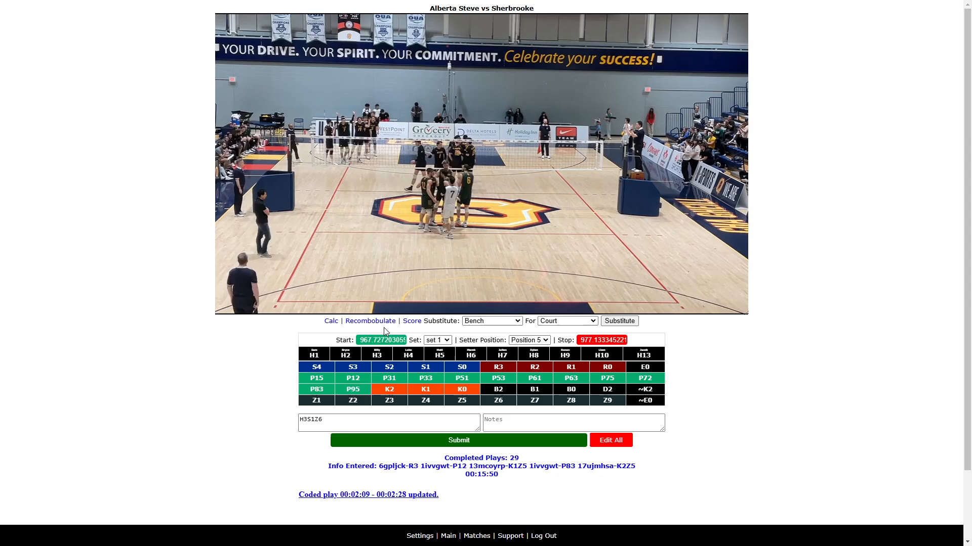
pyautogui.click(331, 417)
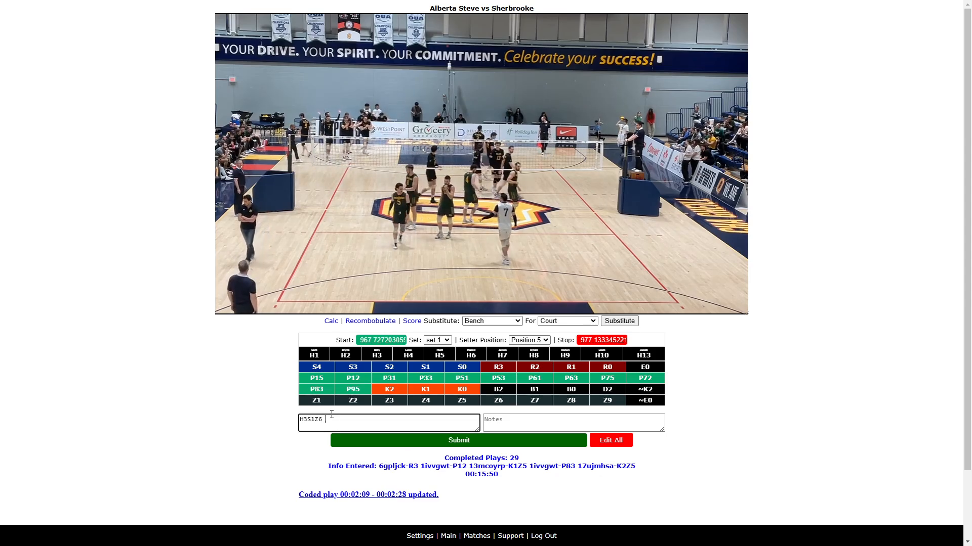
pyautogui.write('~E')
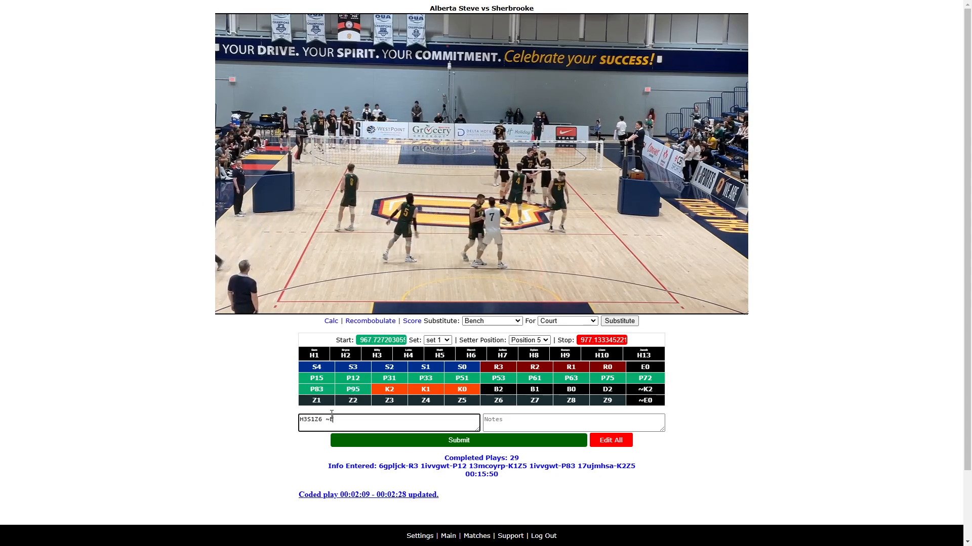
pyautogui.write('0')
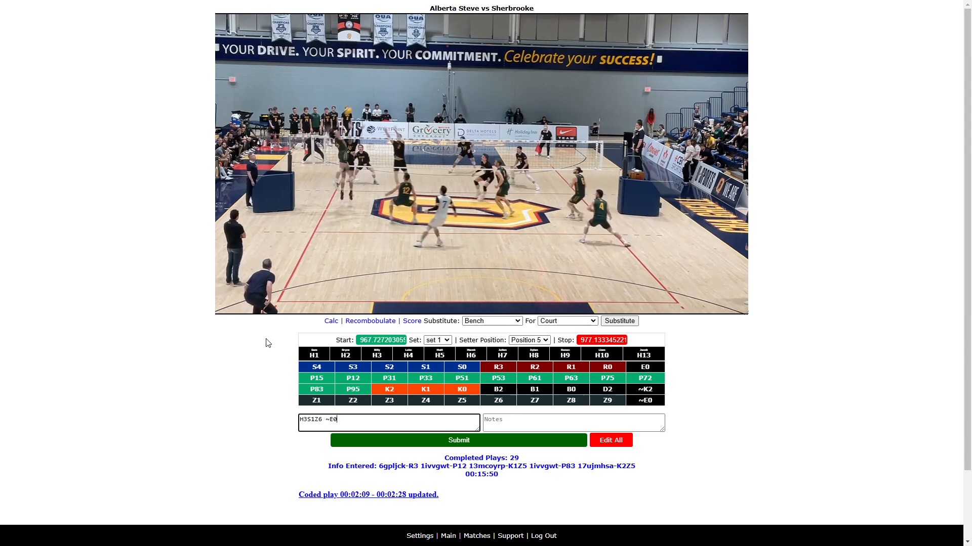
pyautogui.moveTo(256, 306)
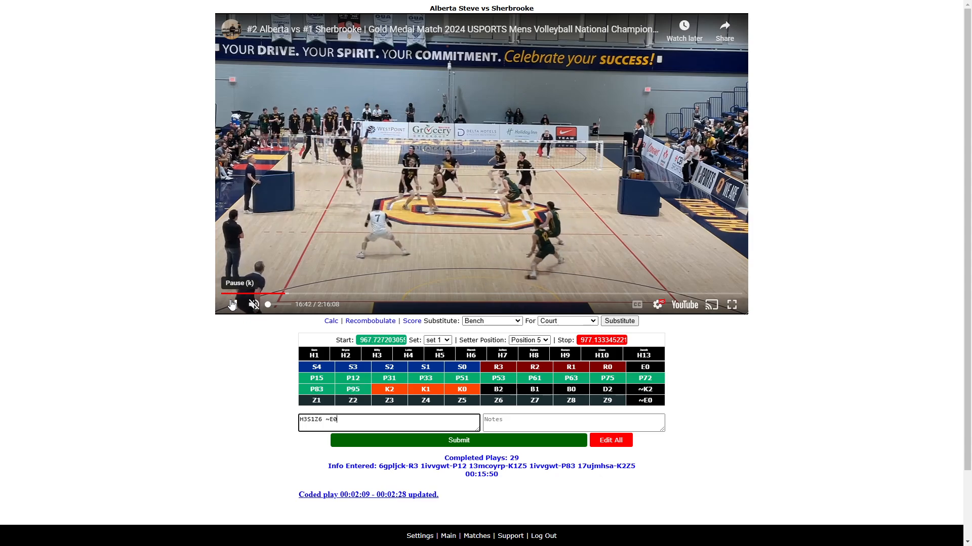
pyautogui.click(233, 304)
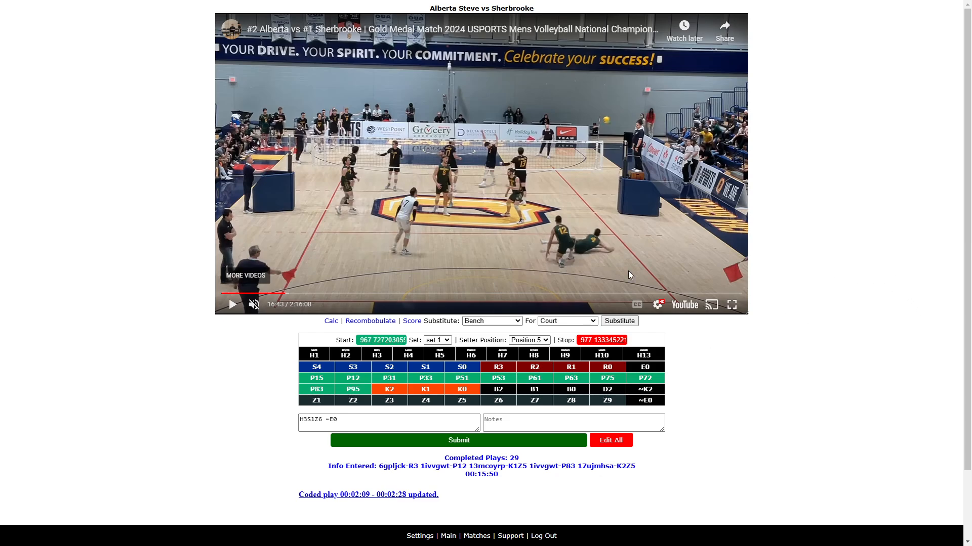
# - Reset to the last finished clip with Recombobulate and continue taking stats from 00:15:50
pyautogui.click(368, 323)
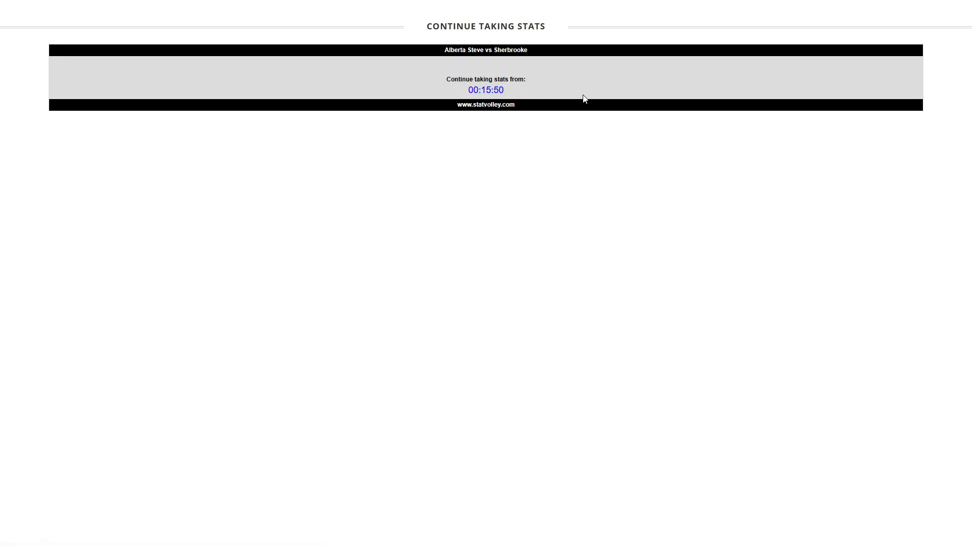
pyautogui.click(490, 91)
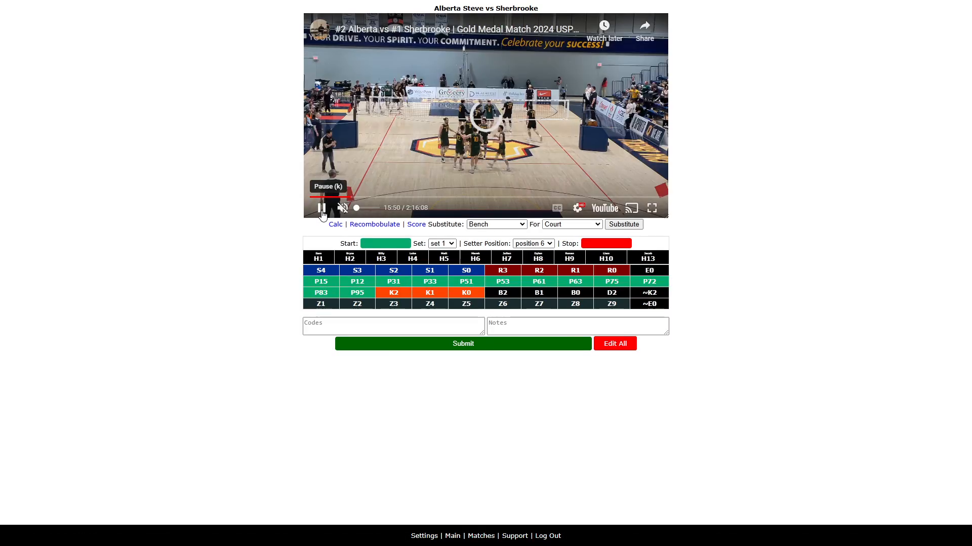
pyautogui.click(322, 209)
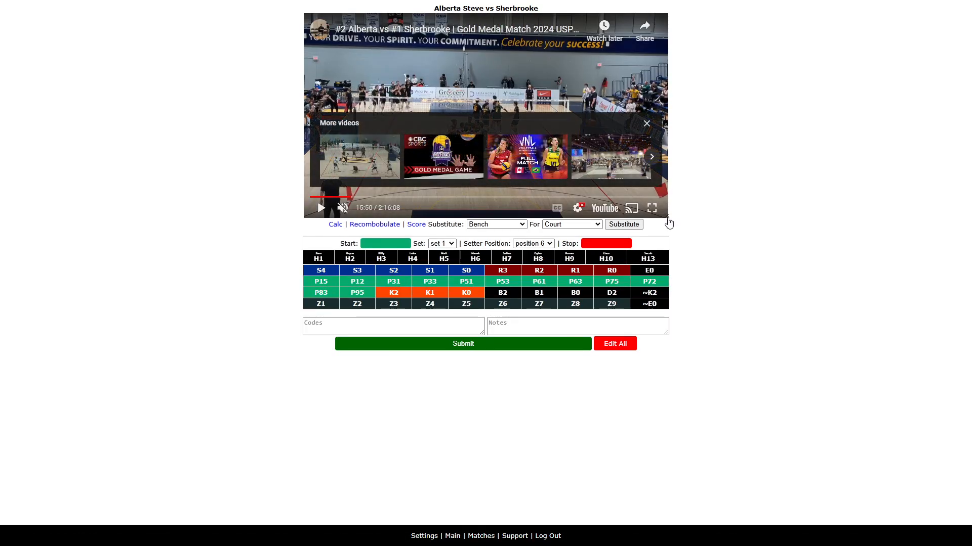
pyautogui.moveTo(668, 219); pyautogui.dragTo(747, 312)
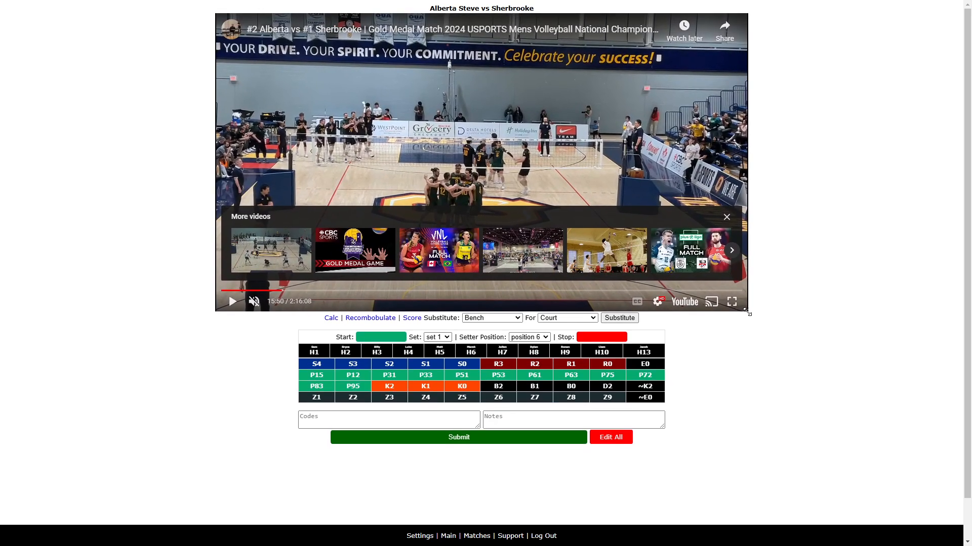
pyautogui.click(233, 302)
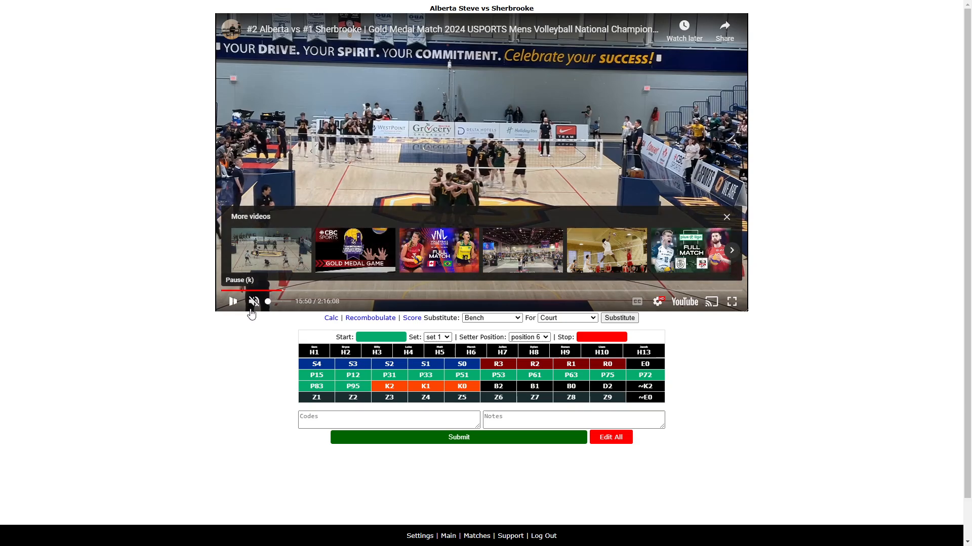
# - Re-mark the rally's start and stop times, enter the codes H3S1Z6 ~E0 and submit the rally
pyautogui.click(405, 418)
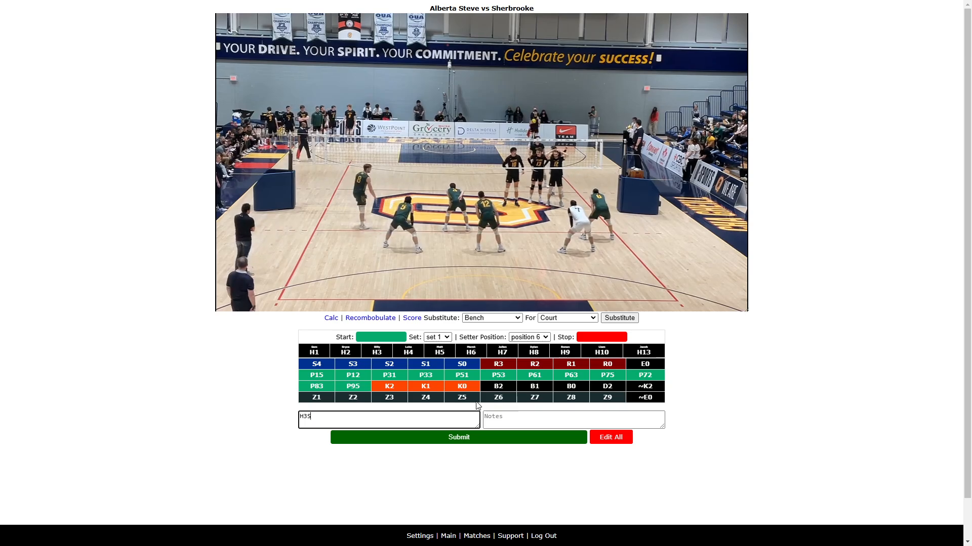
pyautogui.press('q')
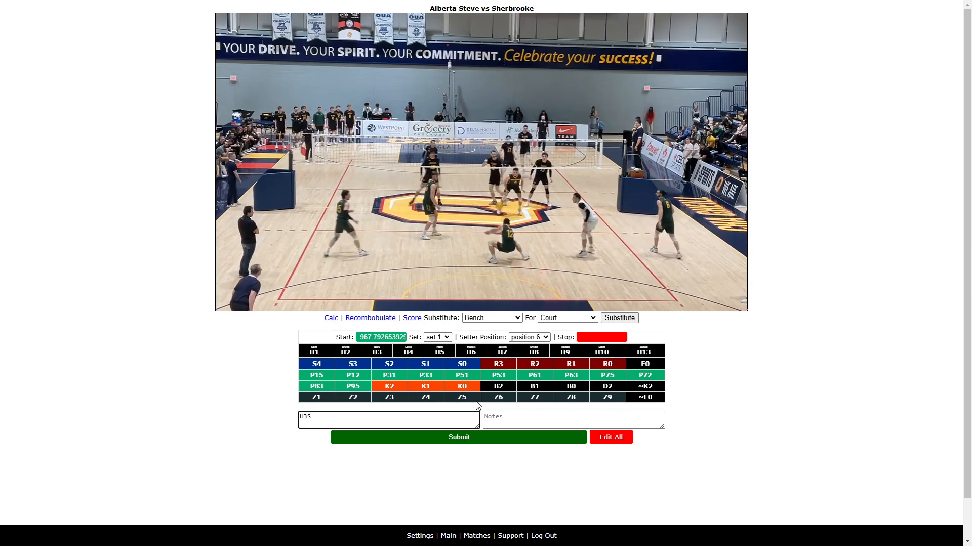
pyautogui.write('1Z6 ~E0')
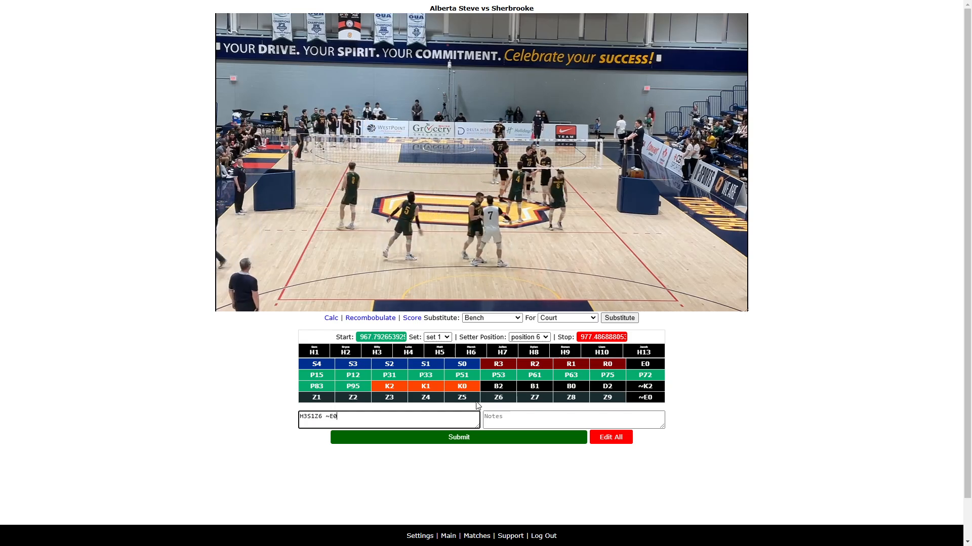
pyautogui.press('Return')
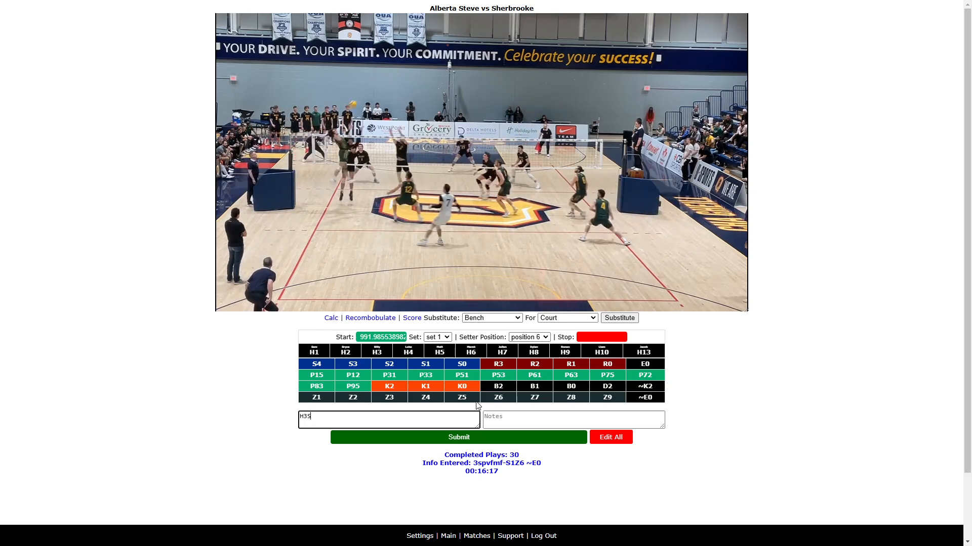
# - Enter the code H3S2Z1 for the next rally, rewinding the video briefly to review
pyautogui.moveTo(265, 303)
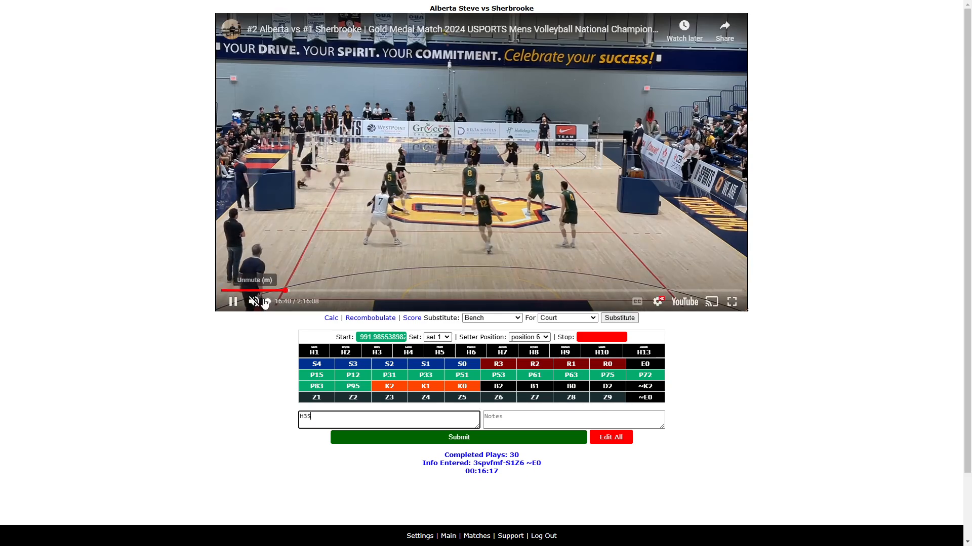
pyautogui.click(233, 302)
pyautogui.click(318, 419)
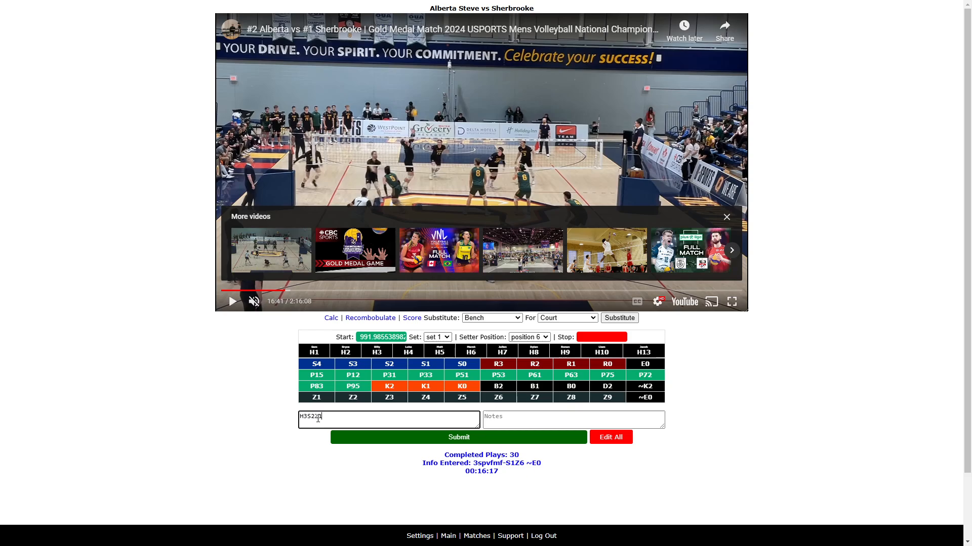
pyautogui.click(233, 306)
pyautogui.press('Left')
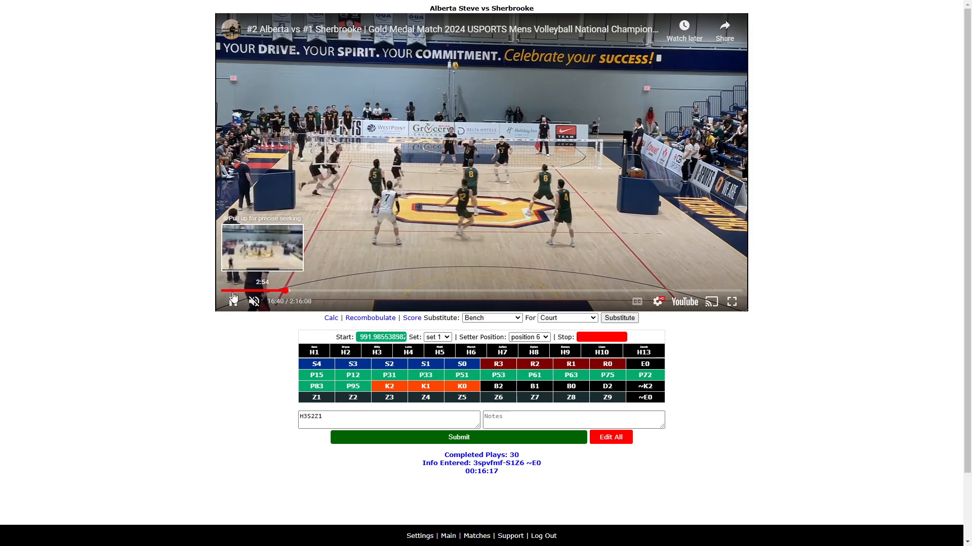
pyautogui.click(234, 302)
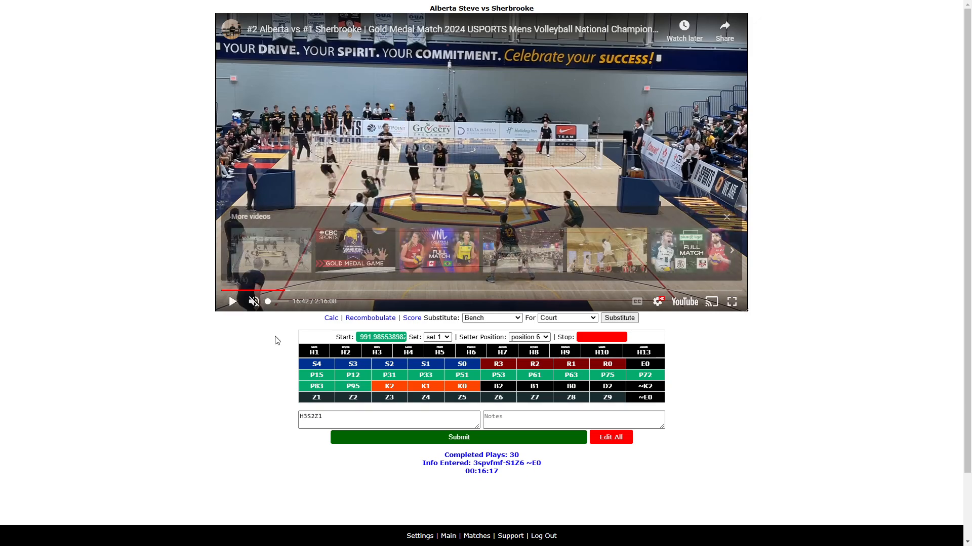
# - Add the codes H12B1 H1P75 H10K2Z9 and submit the rally
pyautogui.click(322, 417)
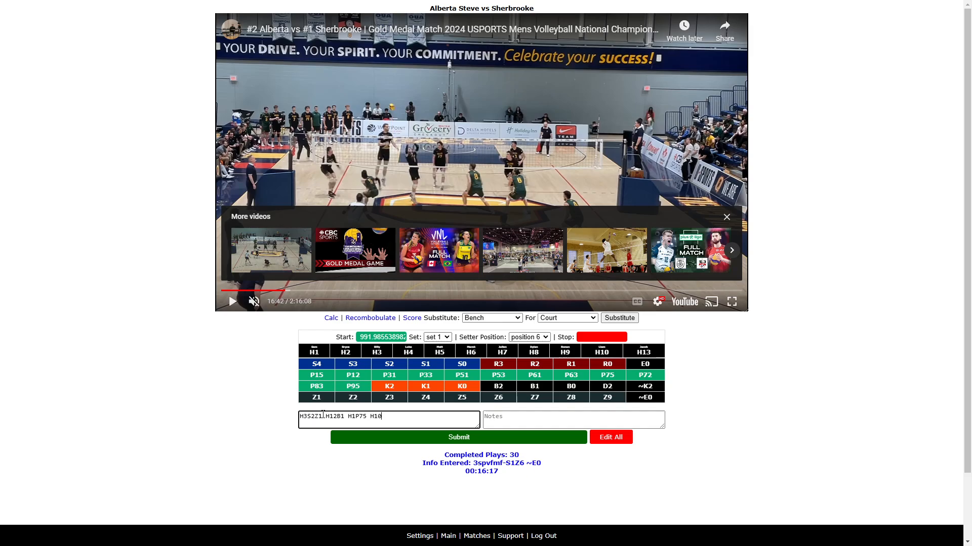
pyautogui.click(231, 302)
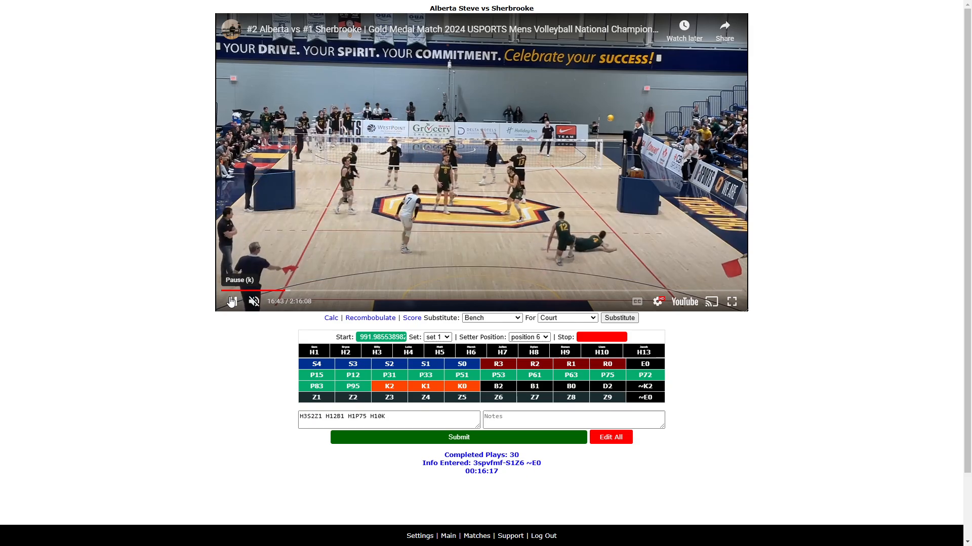
pyautogui.click(231, 302)
pyautogui.click(392, 415)
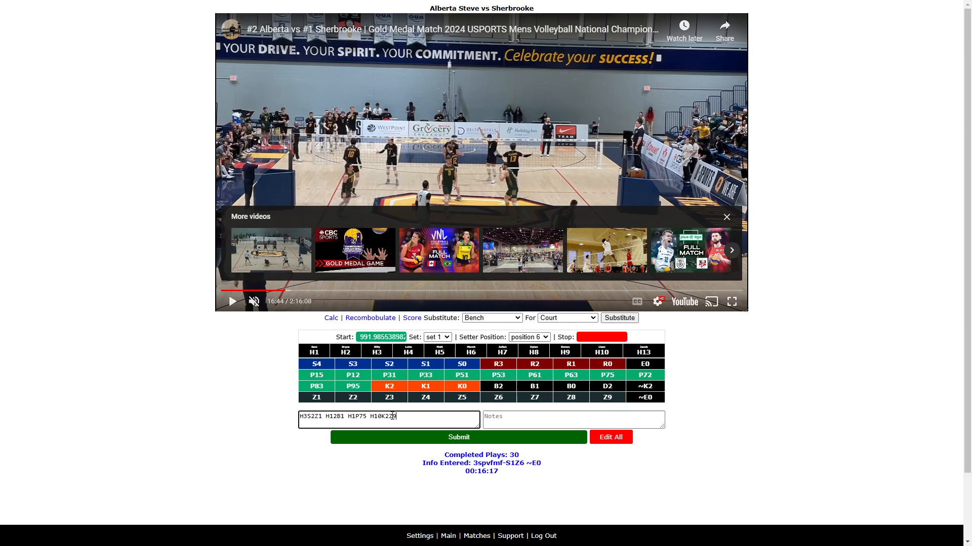
pyautogui.press('Return')
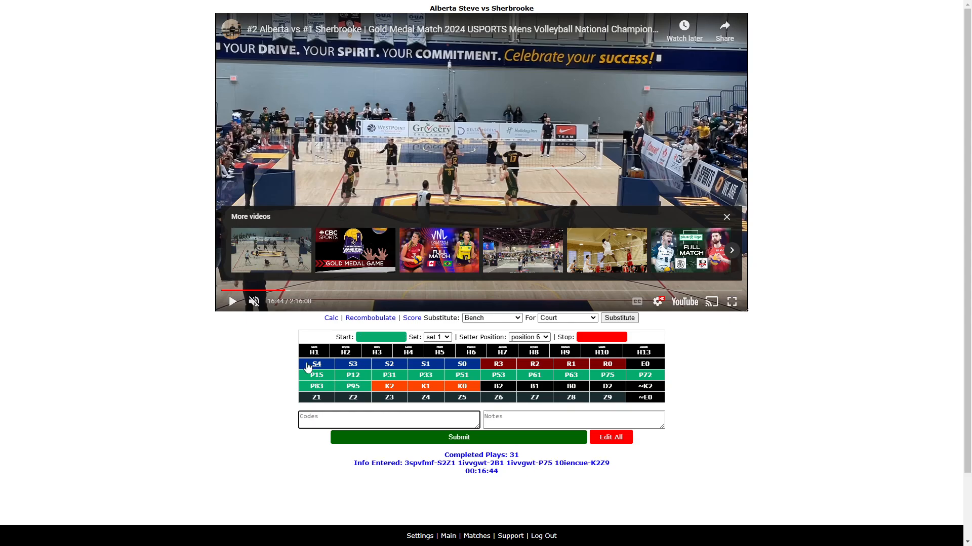
# - Edit the last coded clip and change its setter position to position 5
pyautogui.click(233, 302)
pyautogui.click(332, 417)
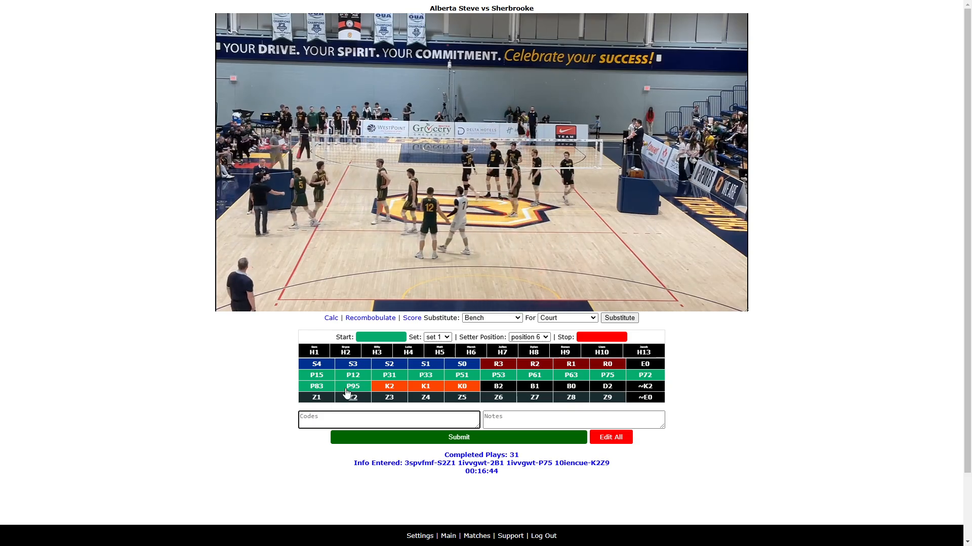
pyautogui.moveTo(568, 252)
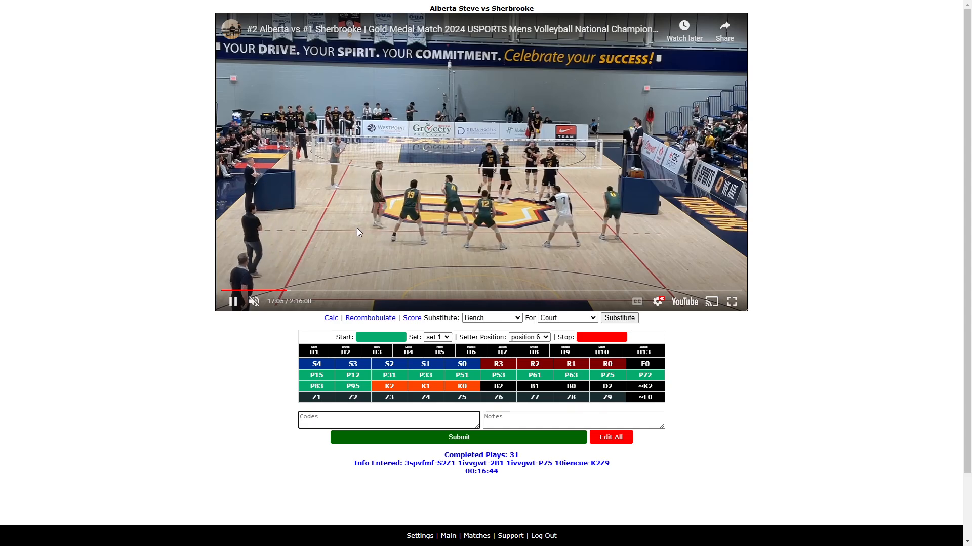
pyautogui.click(233, 301)
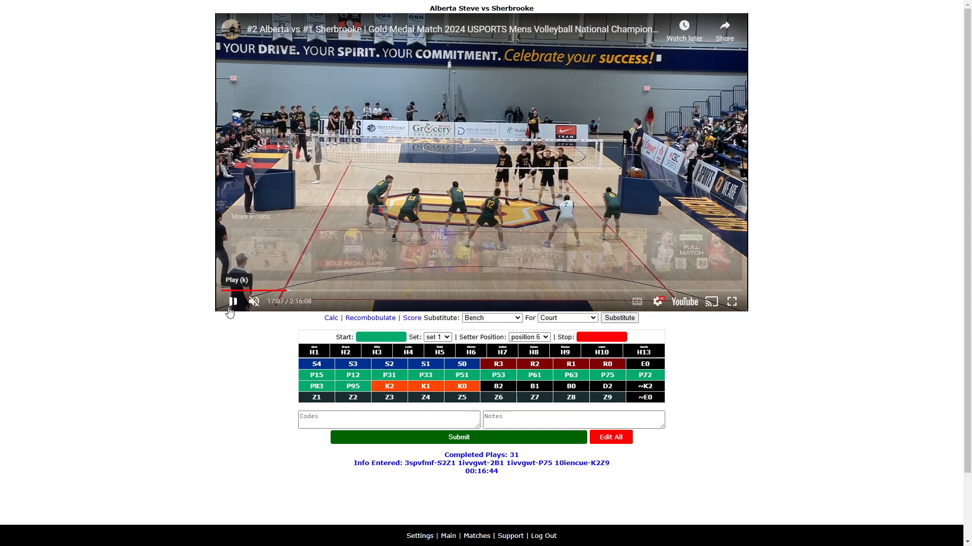
pyautogui.click(513, 467)
pyautogui.scroll(-1, 550, 464)
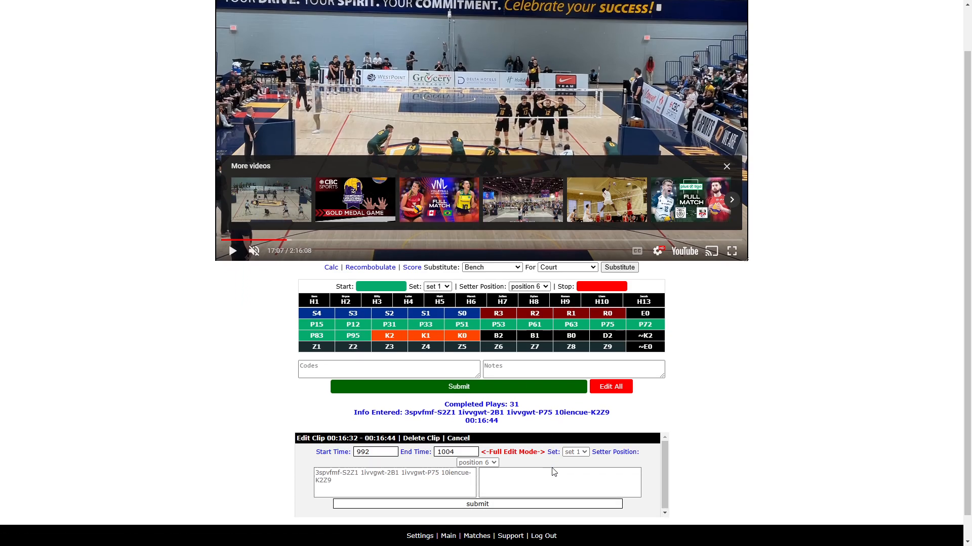
pyautogui.click(494, 463)
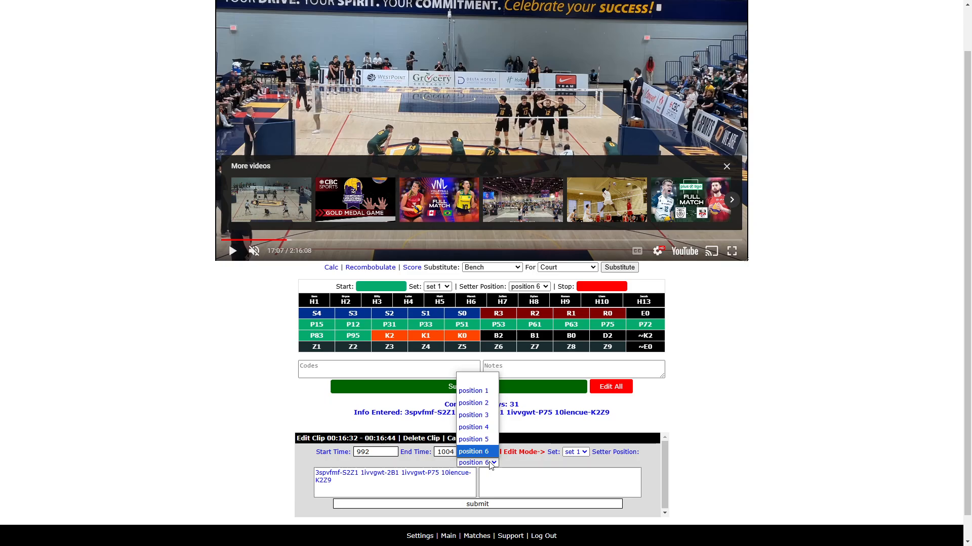
pyautogui.click(474, 440)
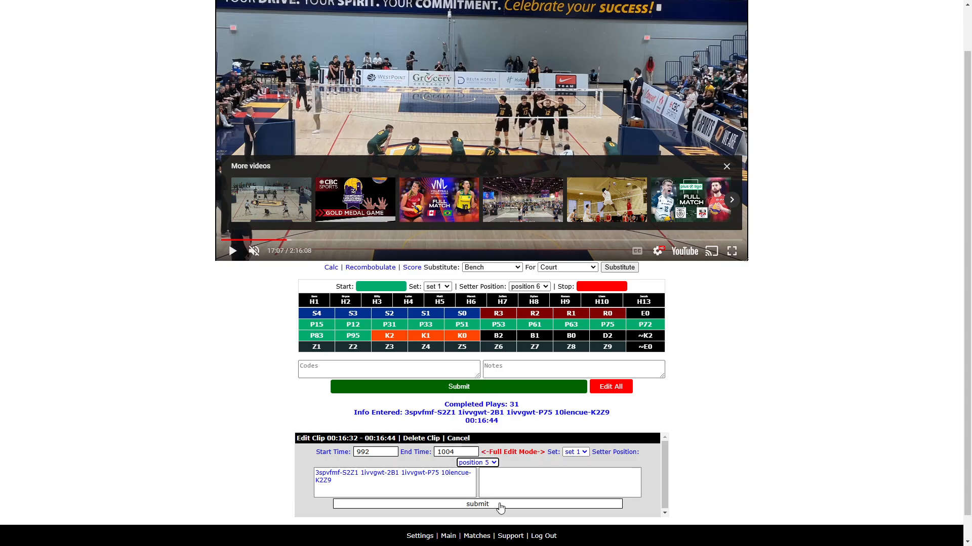
pyautogui.click(500, 504)
# - Set the setter position to Position 5 for the next rally
pyautogui.click(546, 287)
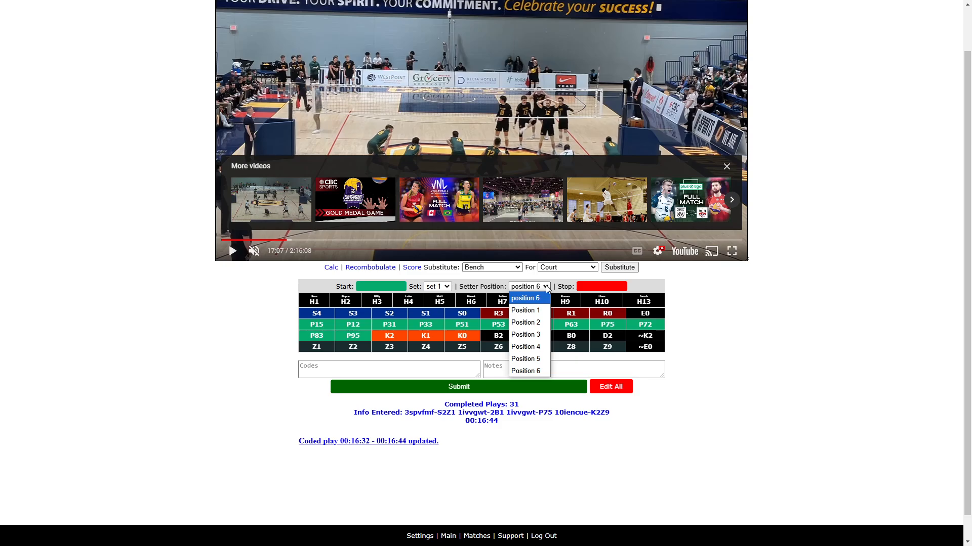
pyautogui.click(526, 359)
pyautogui.scroll(1, 291, 294)
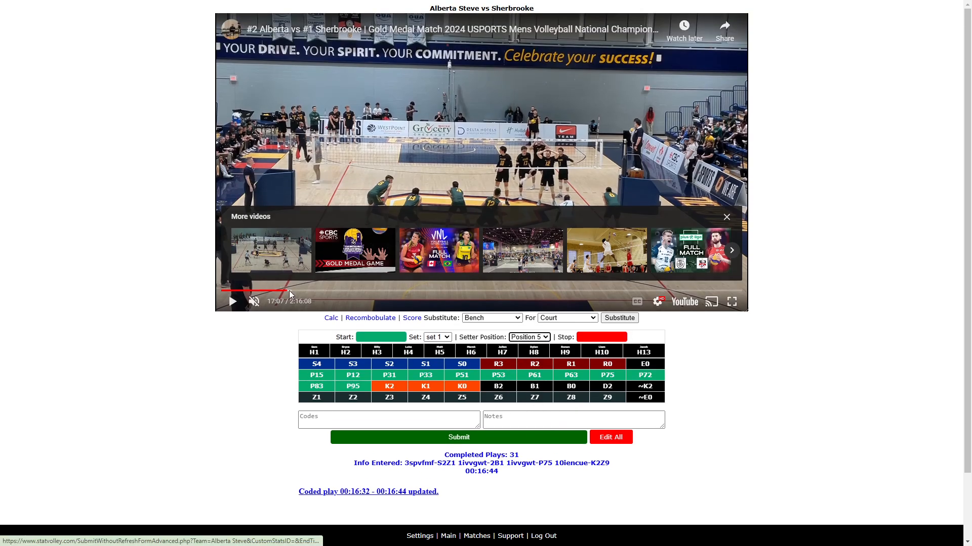
# - Jump the video to the next rally, start it, and enter the code H3S1Z4
pyautogui.click(290, 294)
pyautogui.click(398, 415)
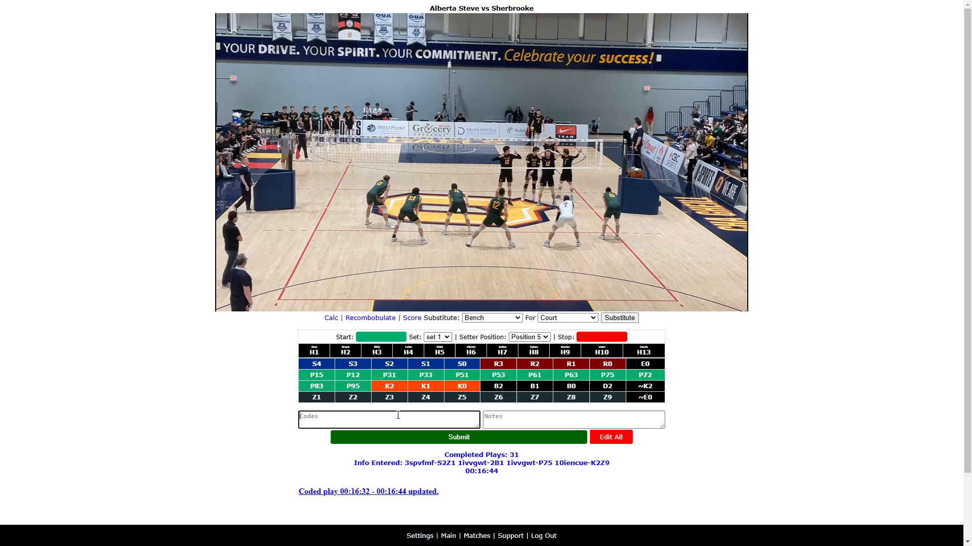
pyautogui.write('H3')
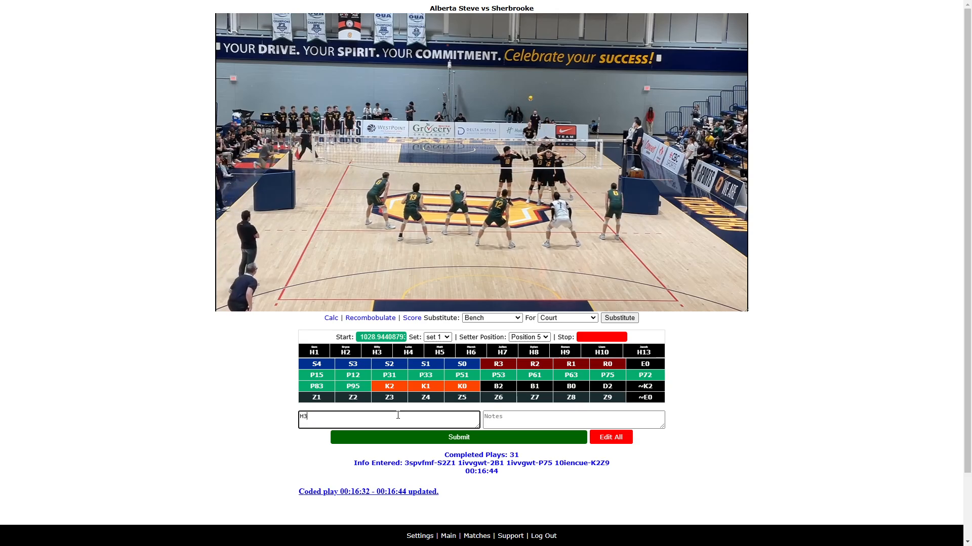
pyautogui.write('S')
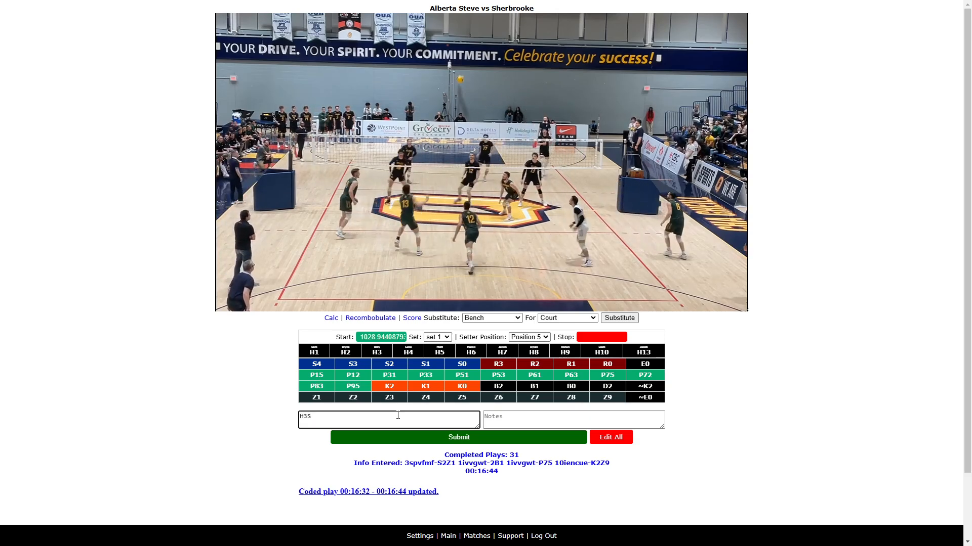
pyautogui.write('1Z4')
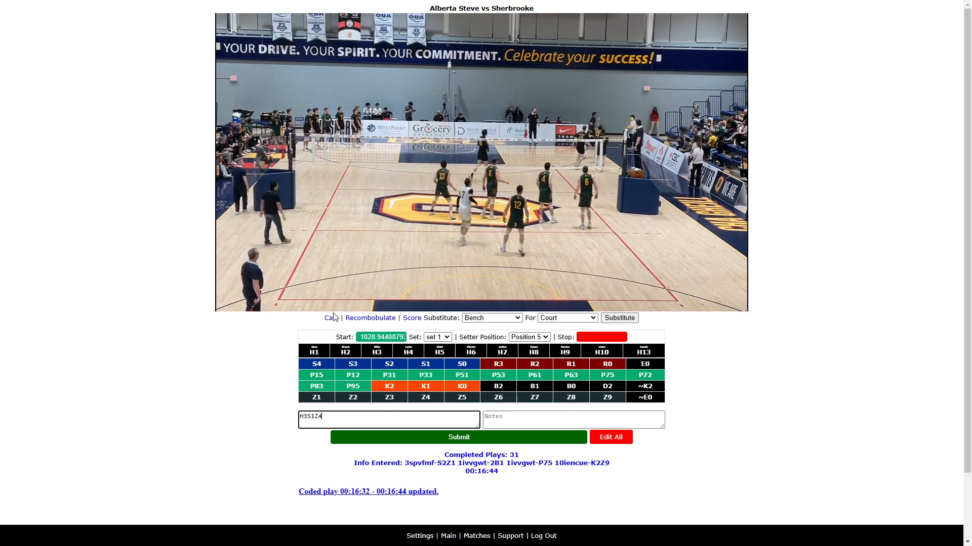
# - Rewind to review the rally, correct the code to H3S1Z5 ~K2, stop the rally and submit it
pyautogui.click(233, 302)
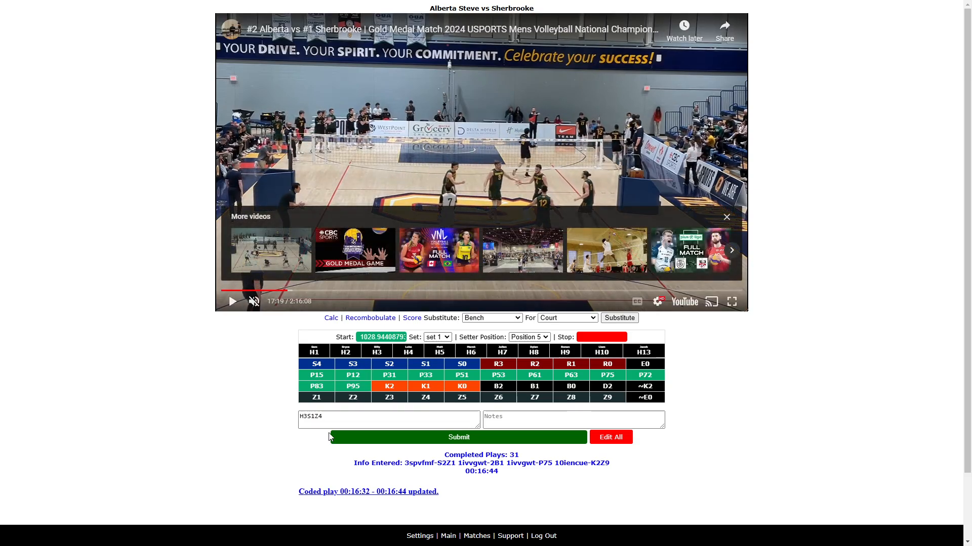
pyautogui.click(329, 417)
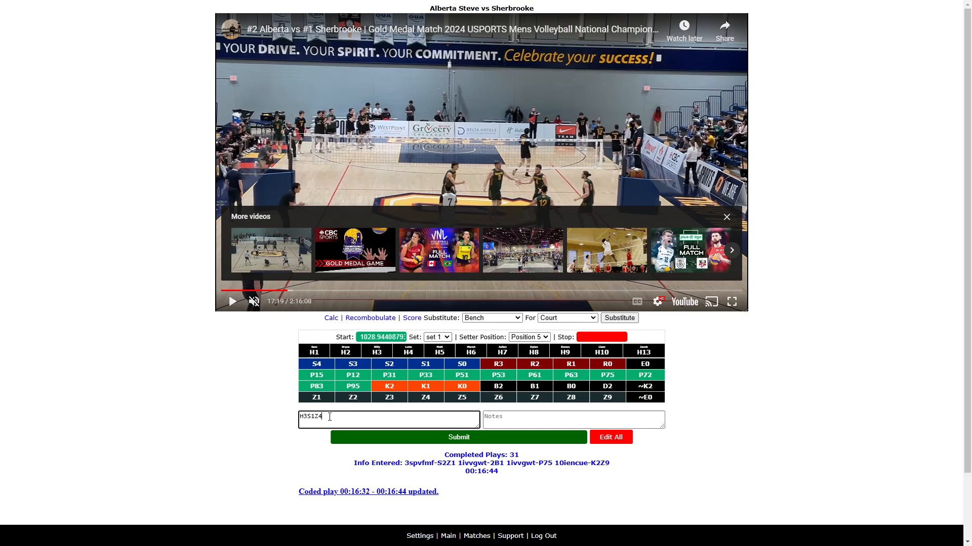
pyautogui.click(232, 302)
pyautogui.press('Left')
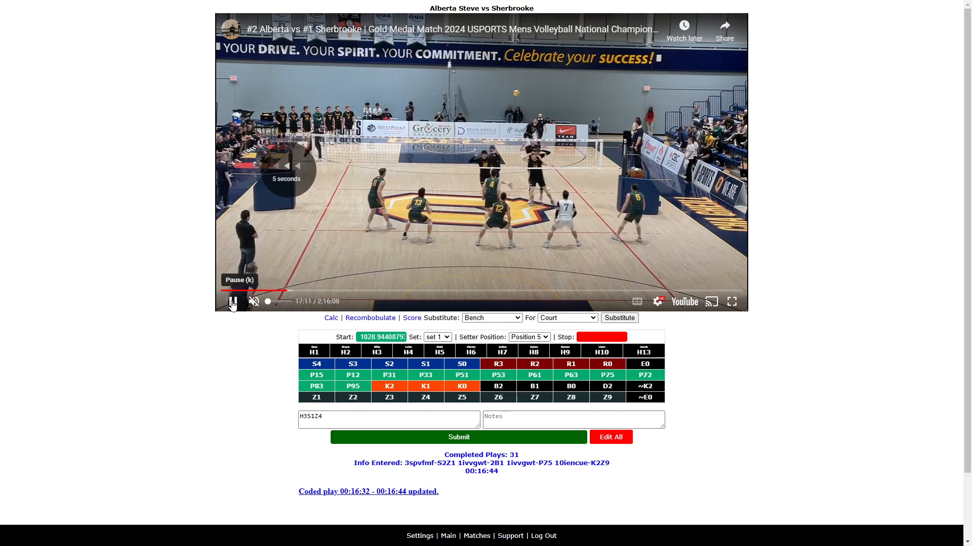
pyautogui.press('Left')
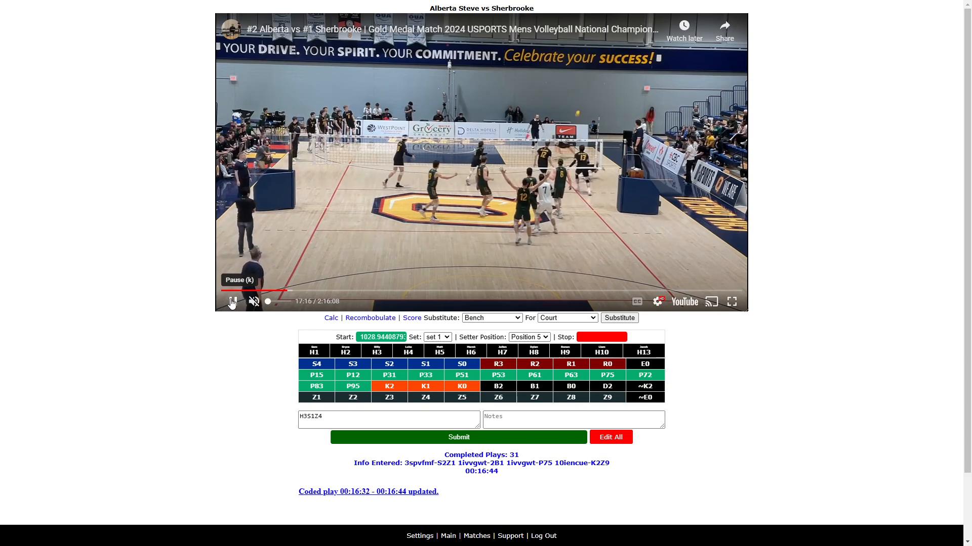
pyautogui.click(233, 302)
pyautogui.click(325, 416)
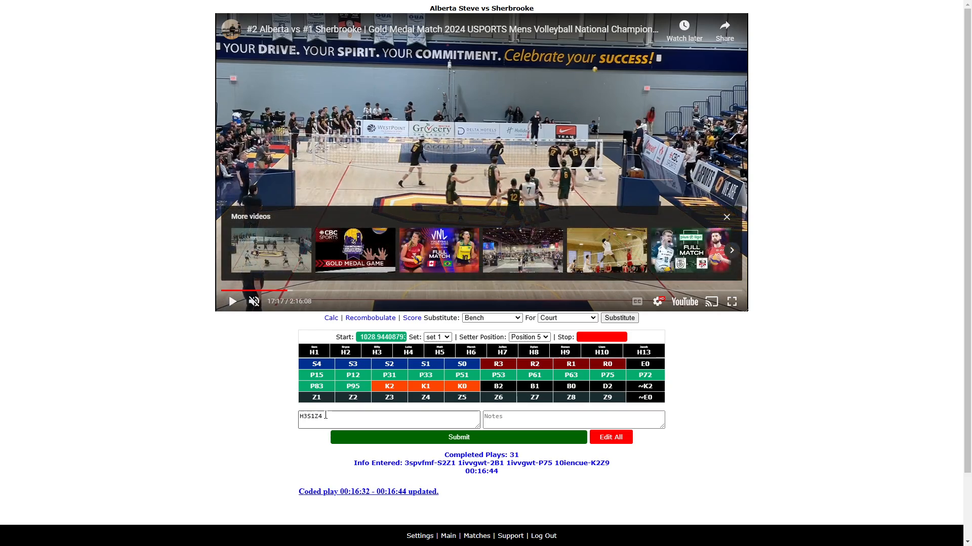
pyautogui.click(325, 416)
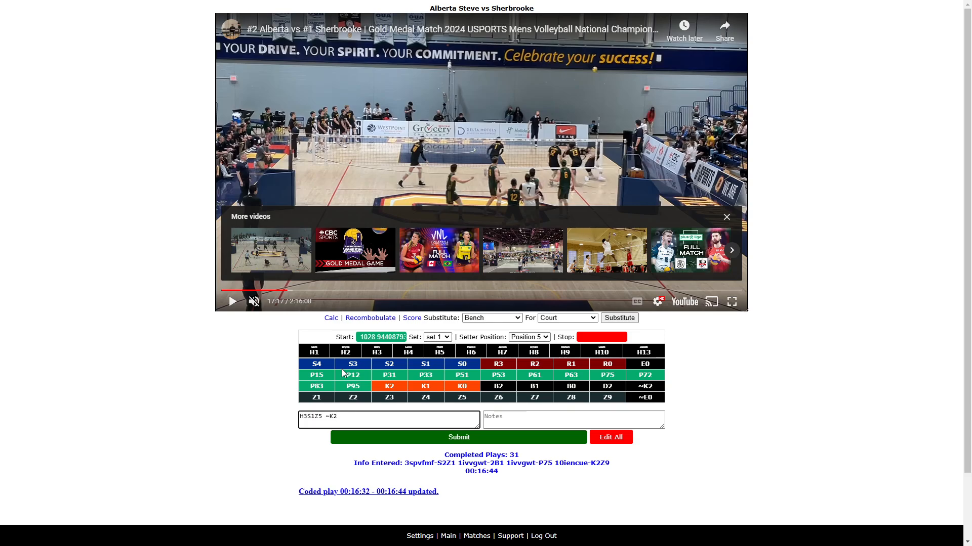
pyautogui.click(232, 301)
pyautogui.click(355, 415)
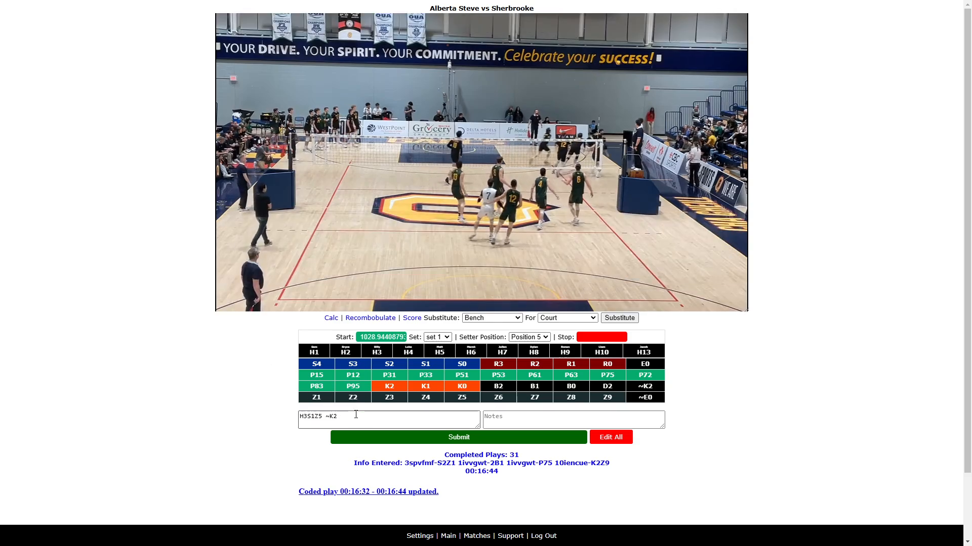
pyautogui.click(356, 414)
pyautogui.write('N')
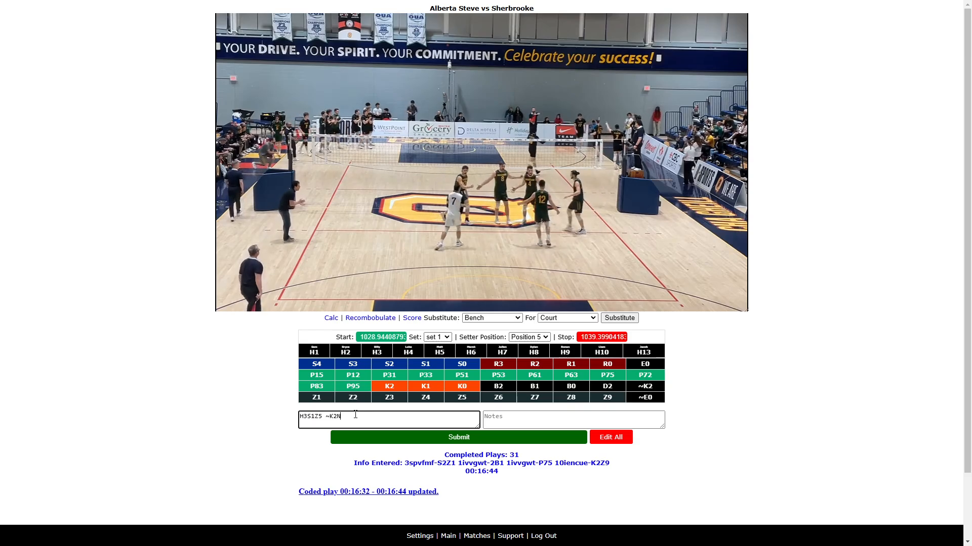
pyautogui.press('Return')
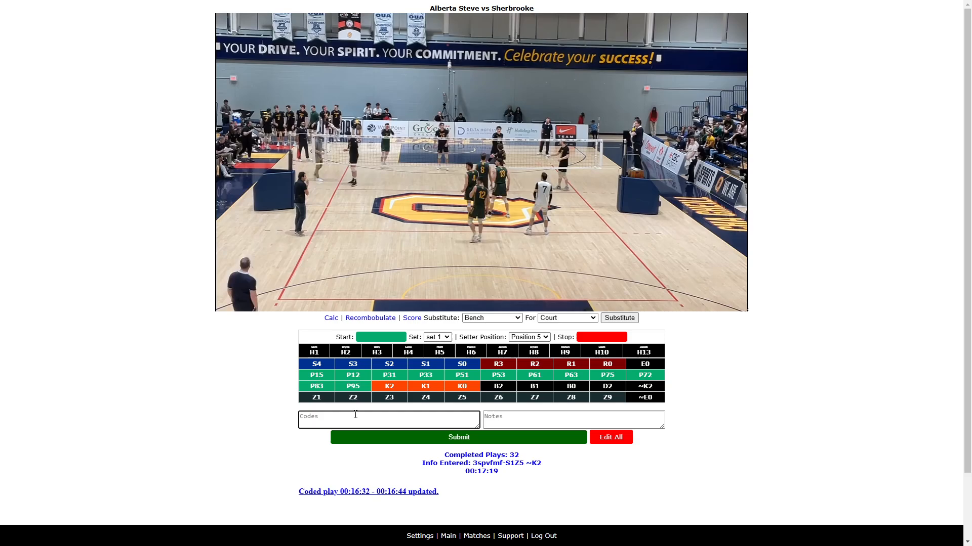
# - Start the next rally and enter the code H13R1
pyautogui.hotkey('ctrl', 's')
pyautogui.write('H')
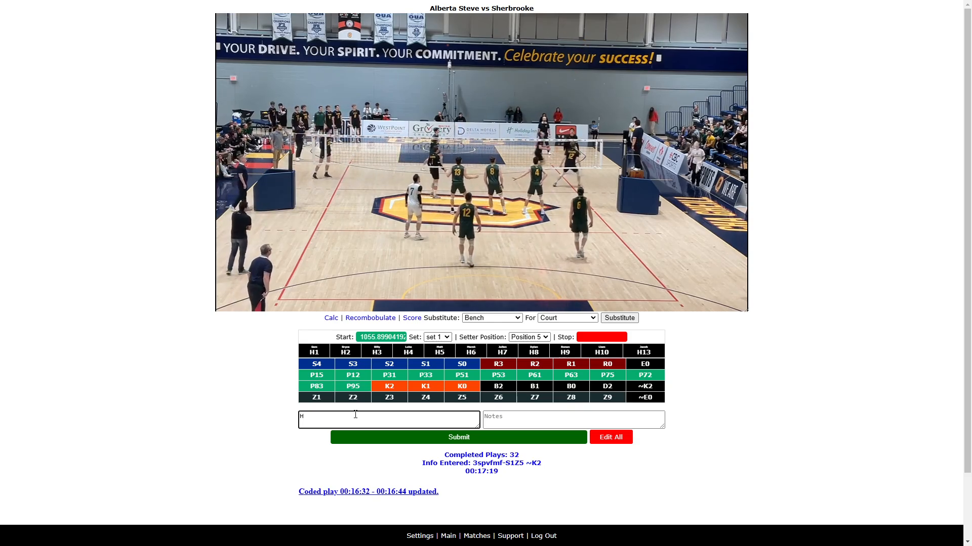
pyautogui.write('13')
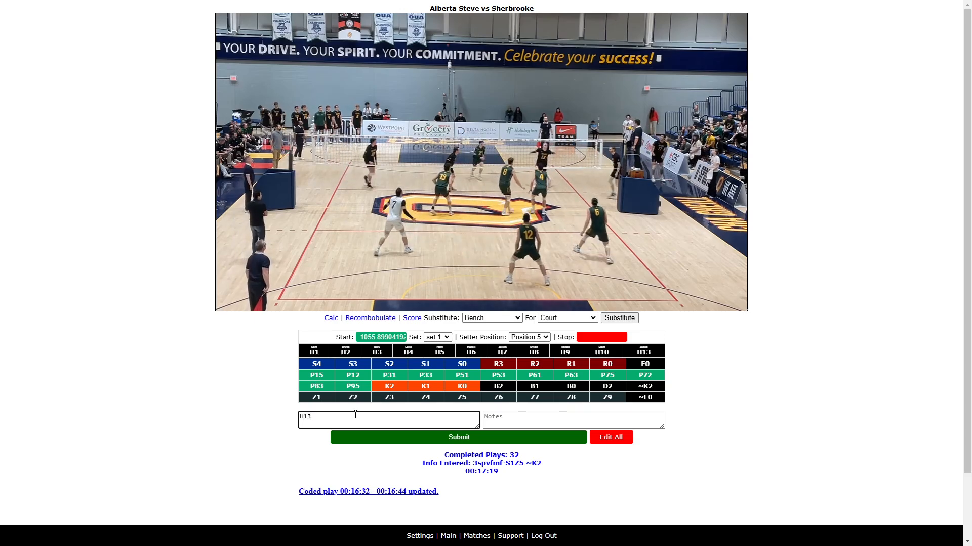
pyautogui.write('R1')
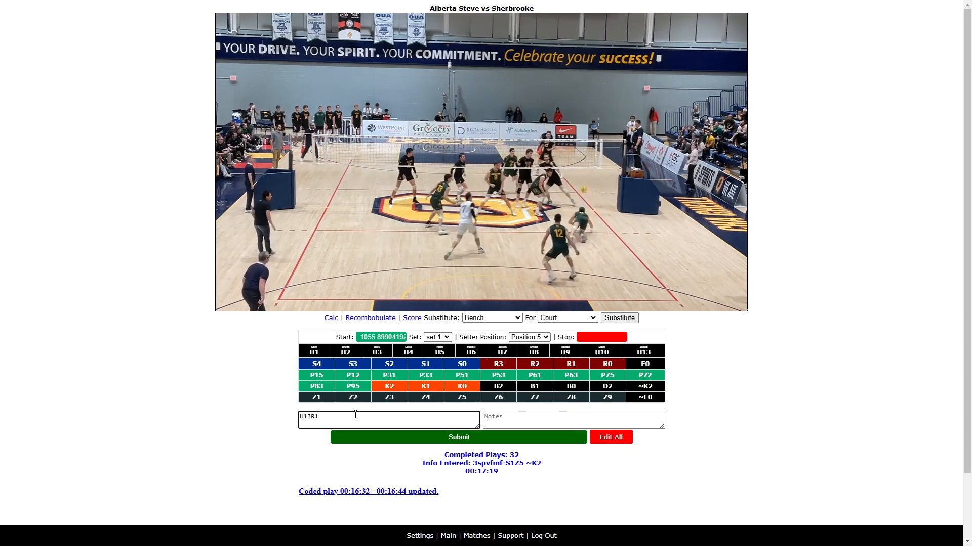
# - Rewind to review the rally, add the codes H17P15 H13K2Z2, stop the rally and submit it
pyautogui.click(229, 303)
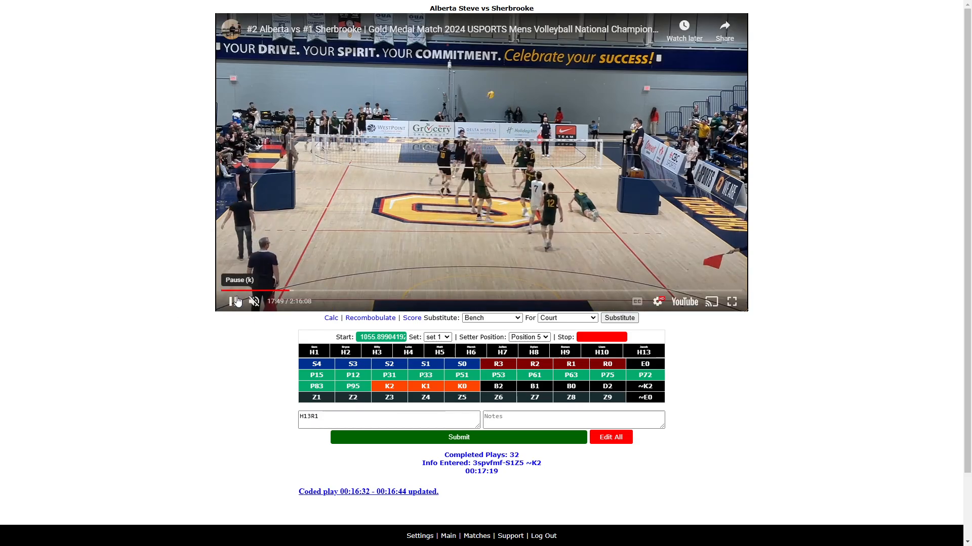
pyautogui.press('Left')
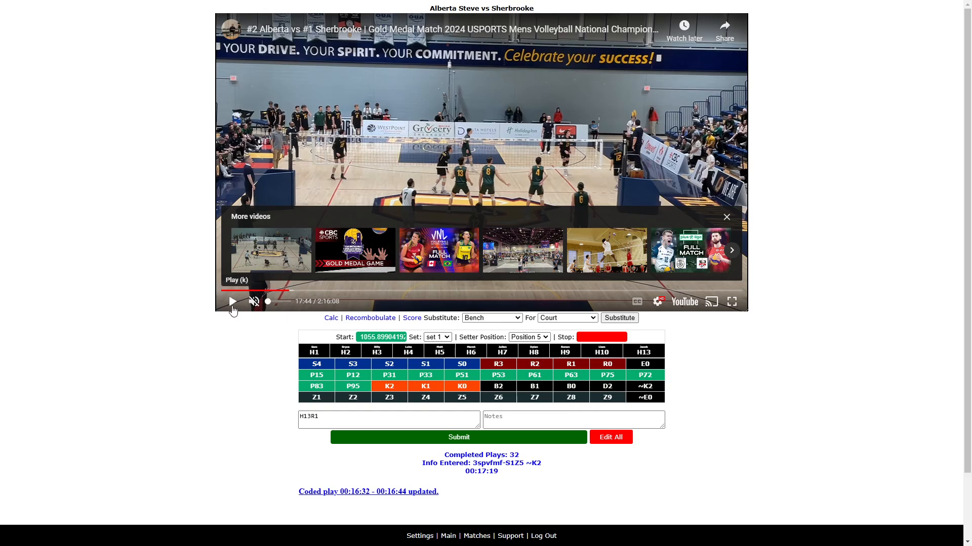
pyautogui.press('Left')
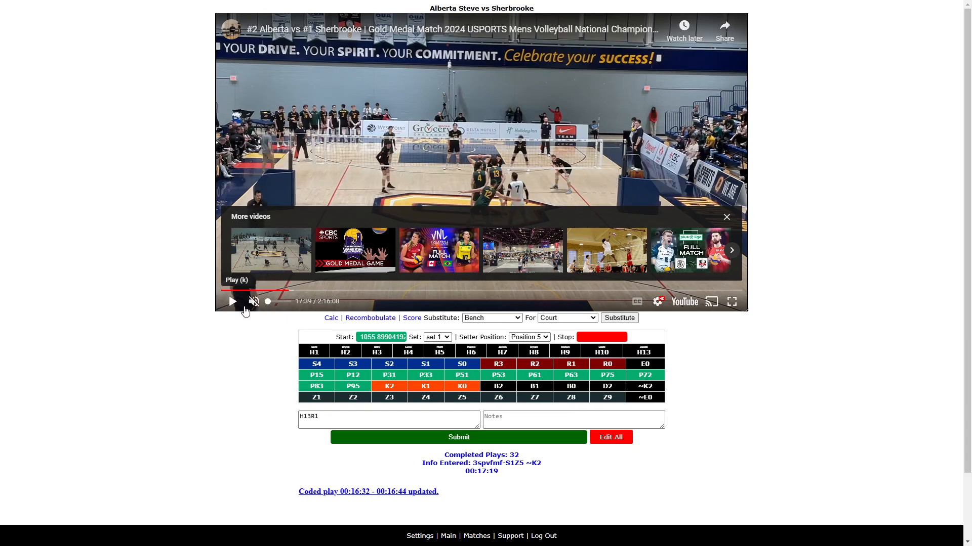
pyautogui.click(233, 303)
pyautogui.click(338, 415)
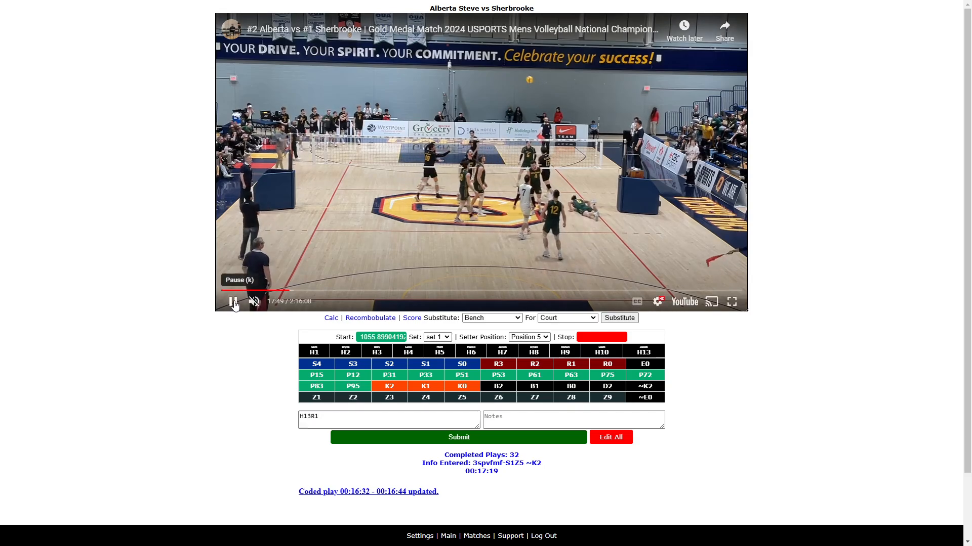
pyautogui.click(233, 303)
pyautogui.click(325, 417)
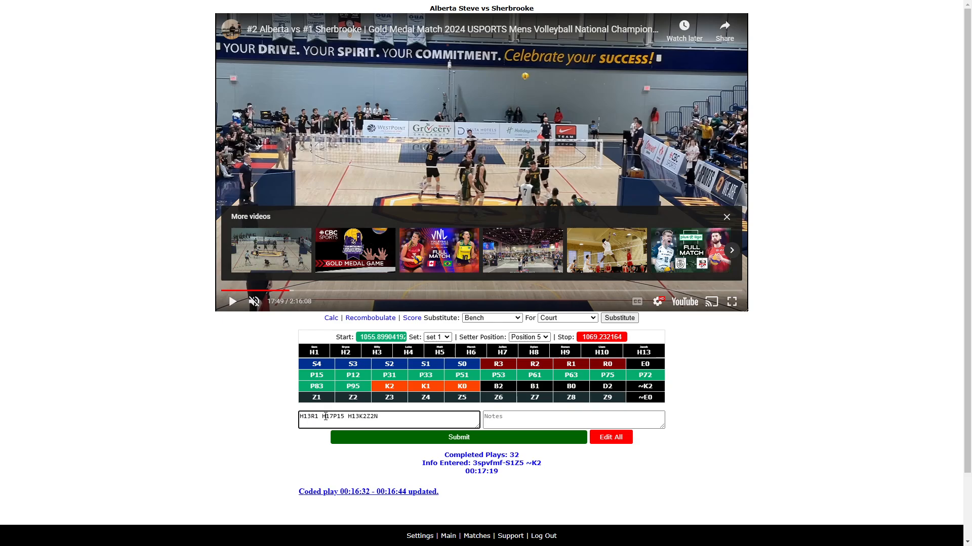
pyautogui.press('Return')
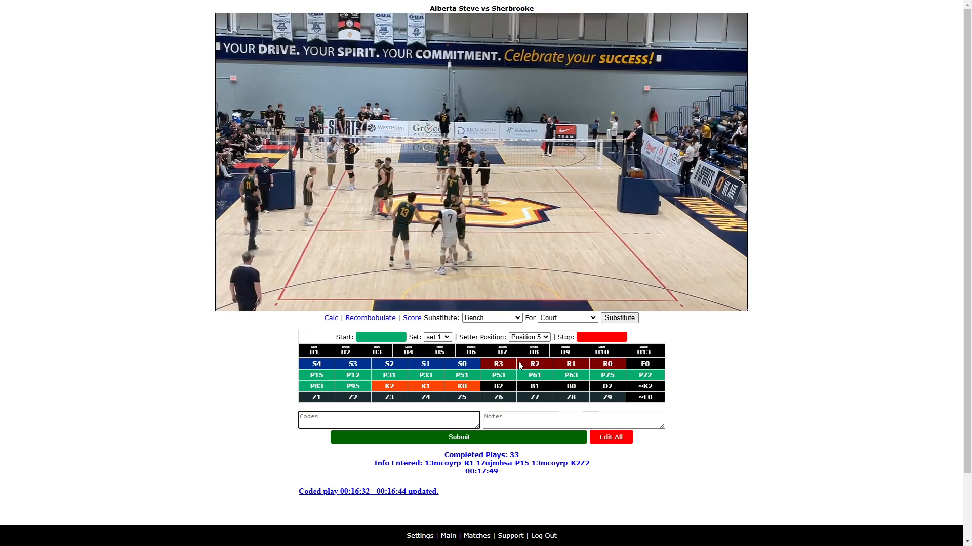
# - Set the setter position to Position 4, then code the next rally as H10S0Z4 and submit it
pyautogui.click(528, 337)
pyautogui.click(527, 401)
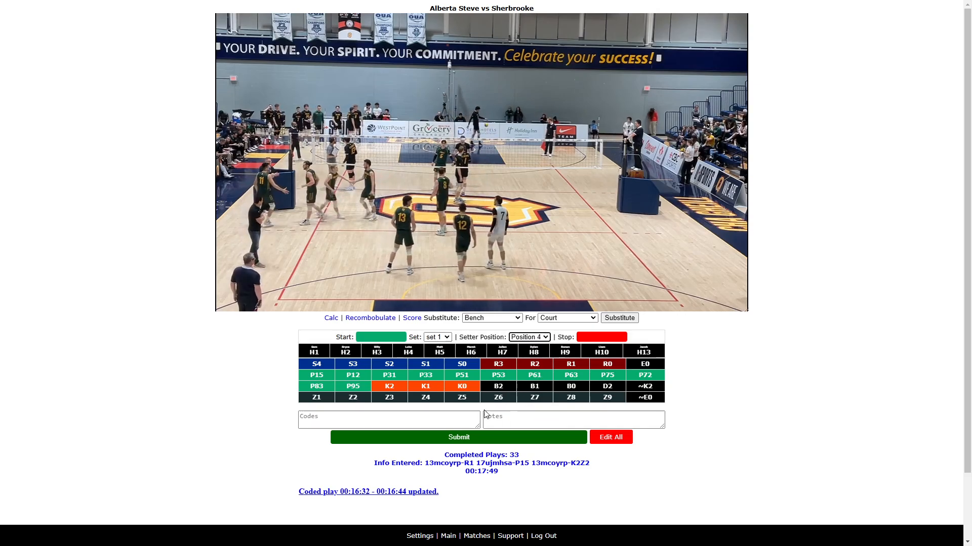
pyautogui.click(412, 421)
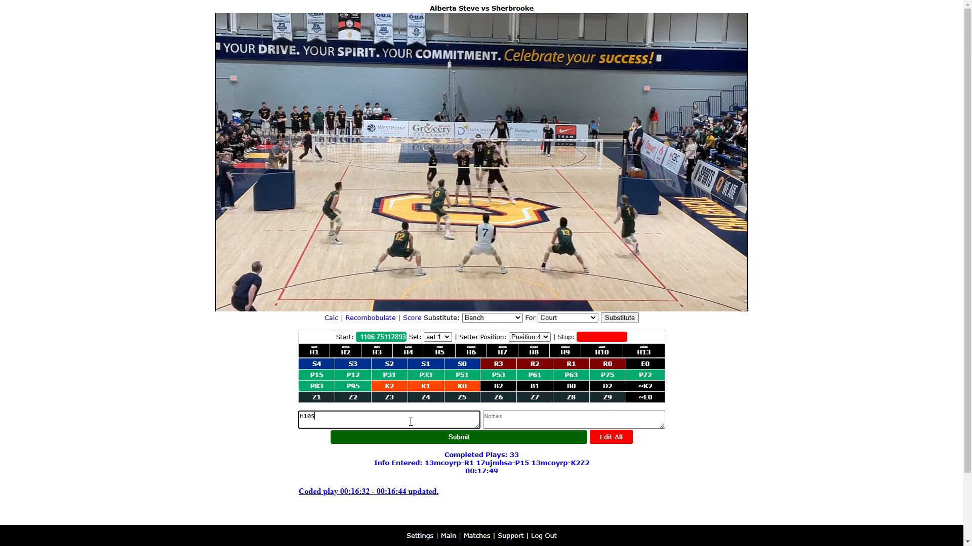
pyautogui.press('Return')
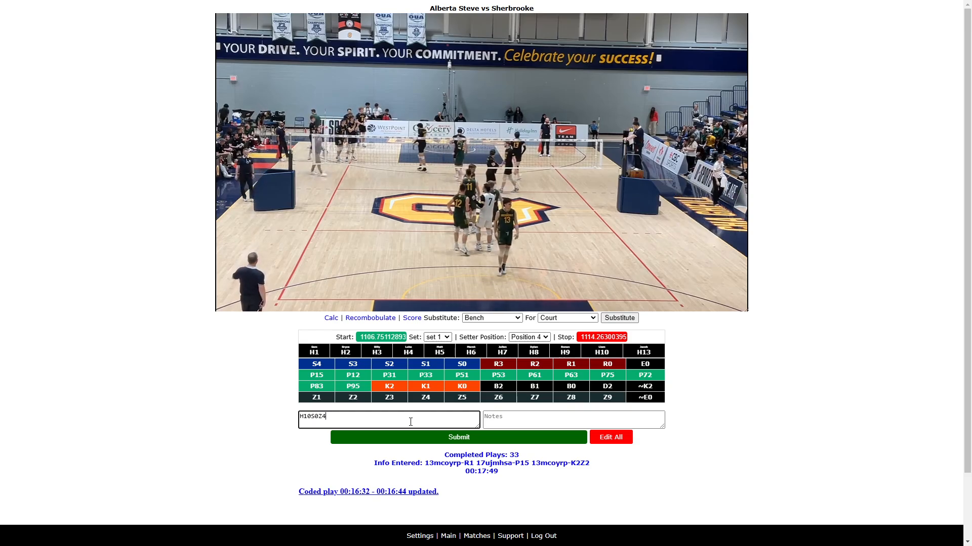
pyautogui.press('Return')
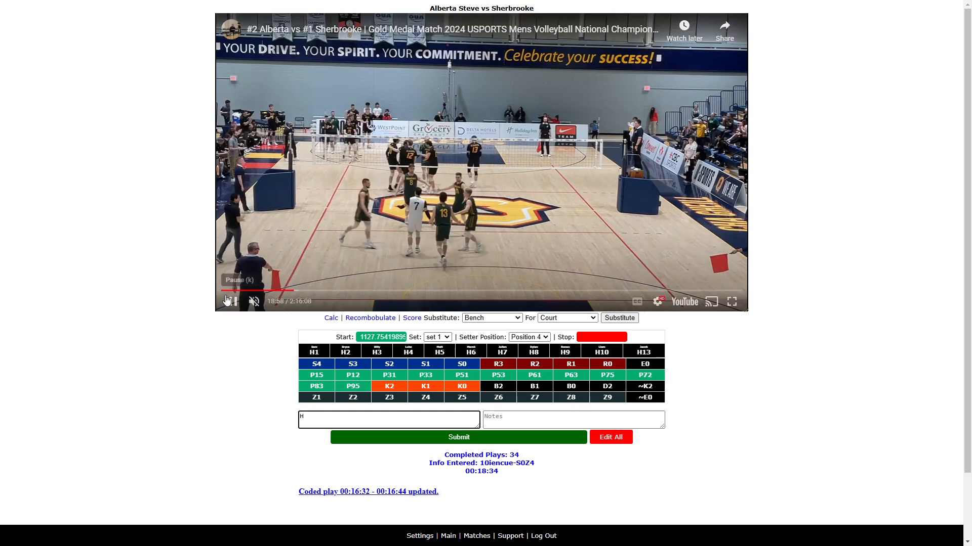
# - Code the next rally as H6R3 H1P95 H10K2Z5, rewinding briefly to review, and submit it
pyautogui.click(227, 300)
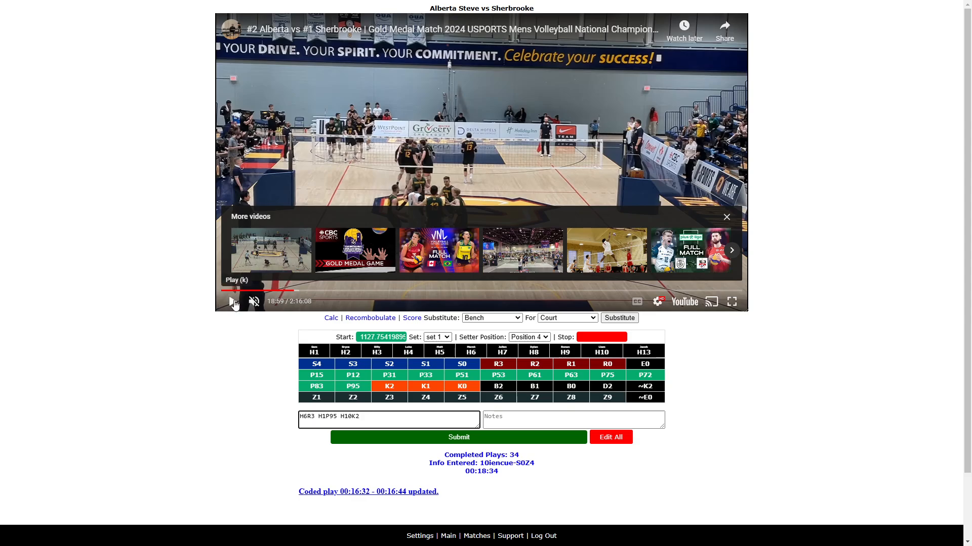
pyautogui.click(234, 303)
pyautogui.press('Left')
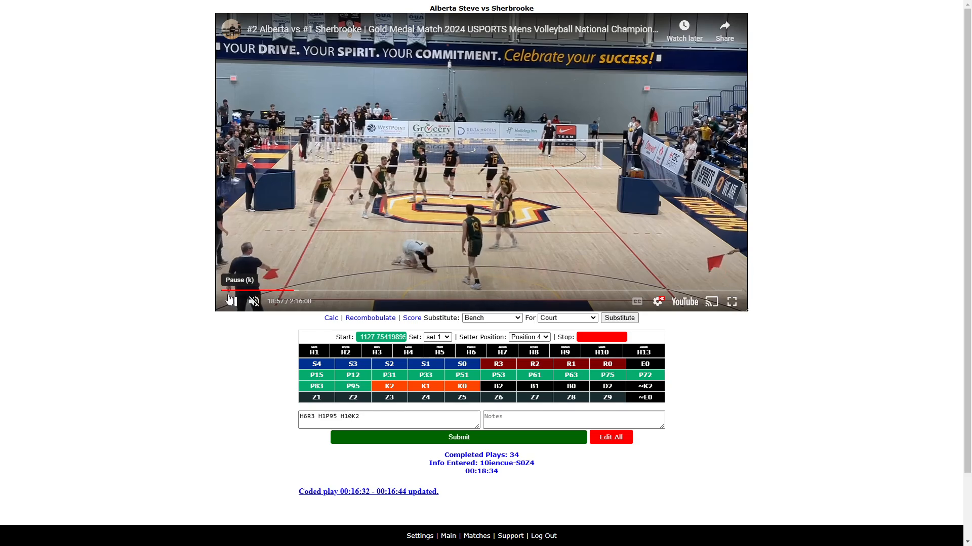
pyautogui.click(231, 299)
pyautogui.click(365, 417)
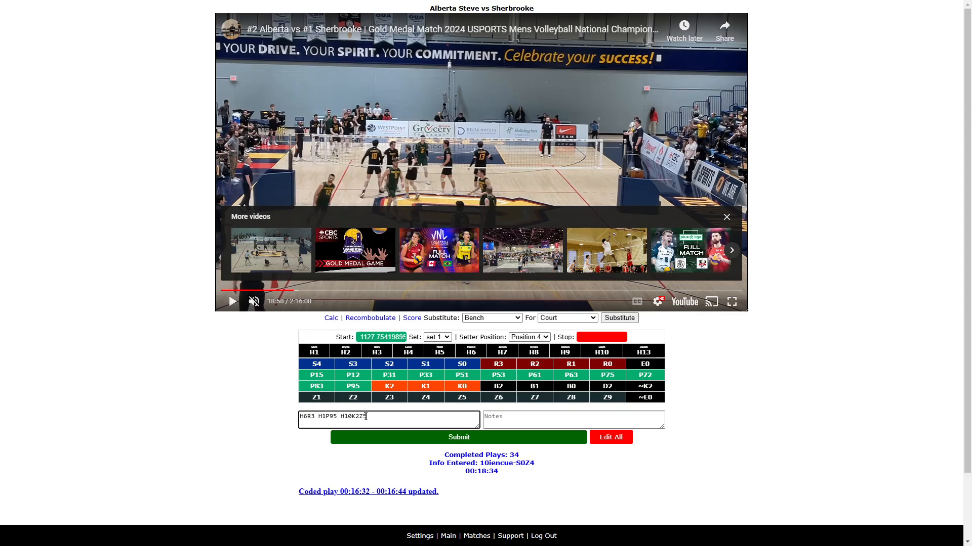
pyautogui.click(233, 302)
pyautogui.click(377, 416)
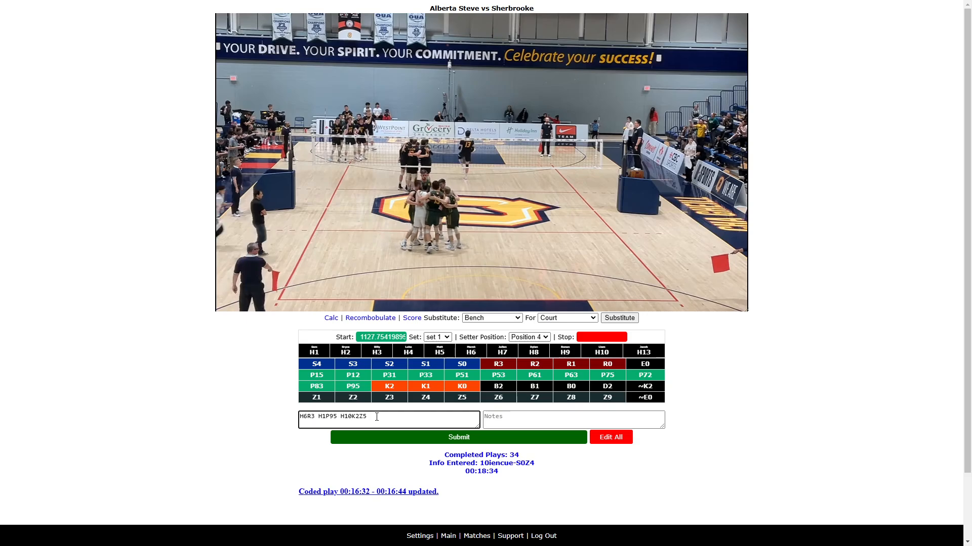
pyautogui.press('Return')
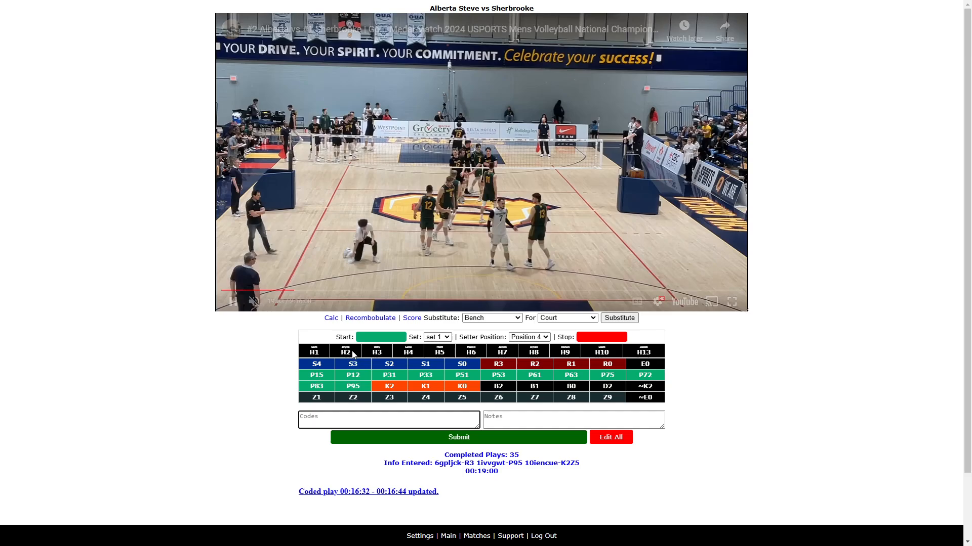
# - Set the setter position to Position 3, then start the next rally with the code H13
pyautogui.click(546, 337)
pyautogui.click(526, 370)
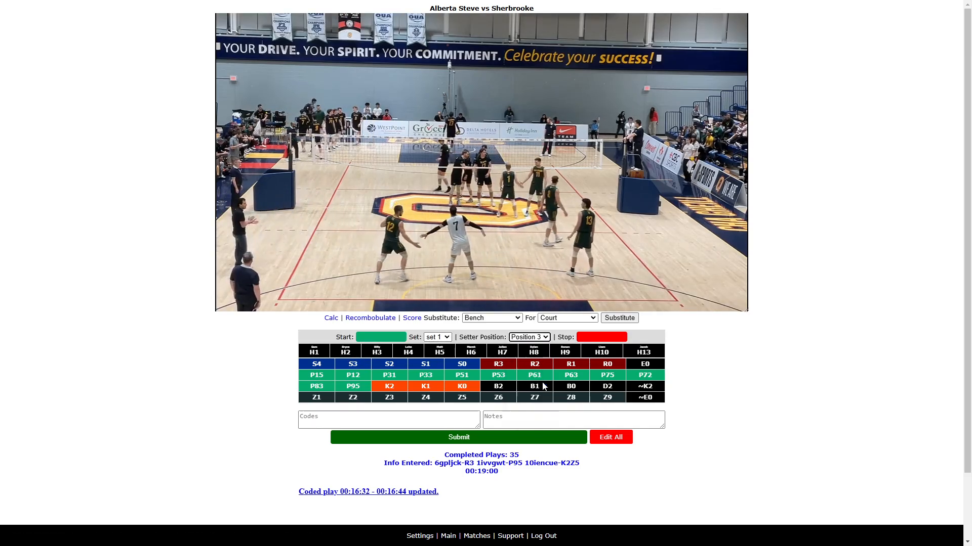
pyautogui.click(392, 420)
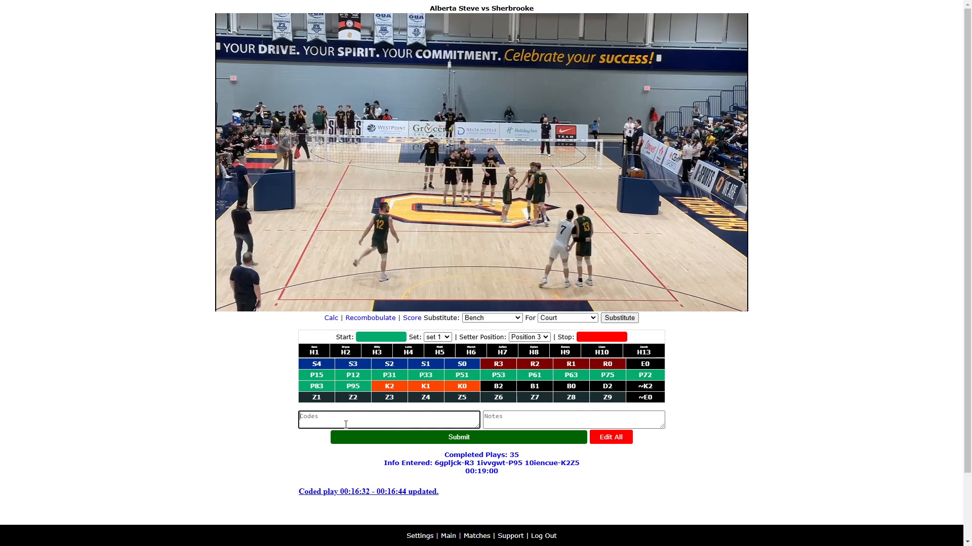
pyautogui.write('H1')
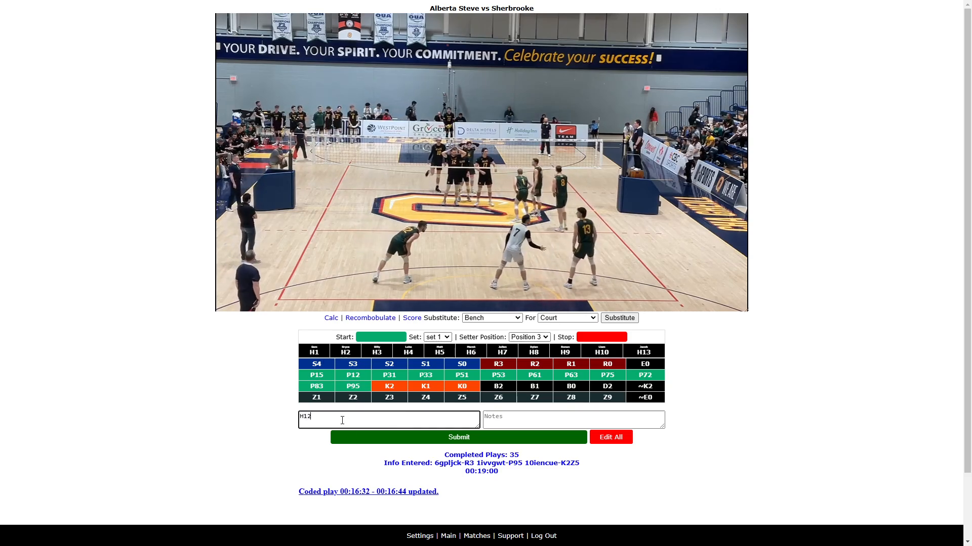
pyautogui.write('3')
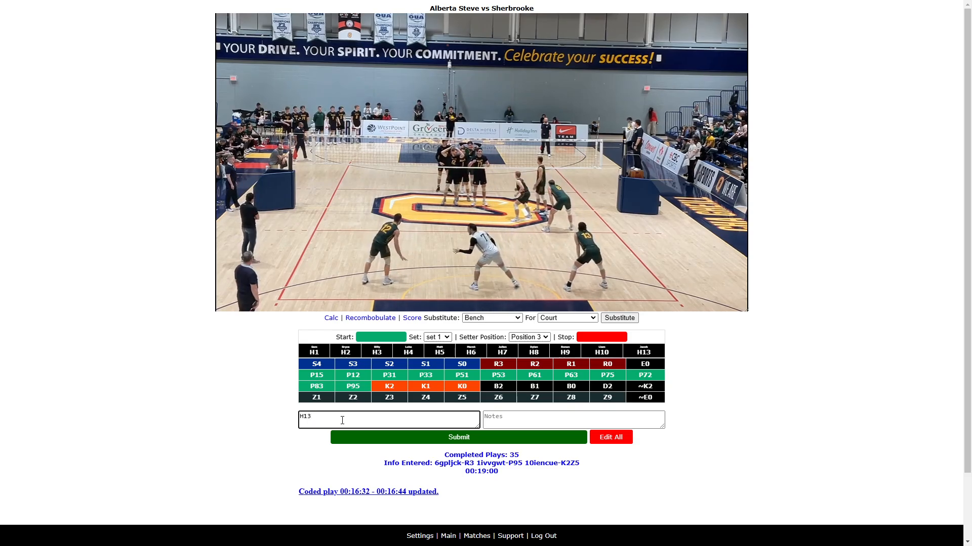
pyautogui.hotkey('alt', 's')
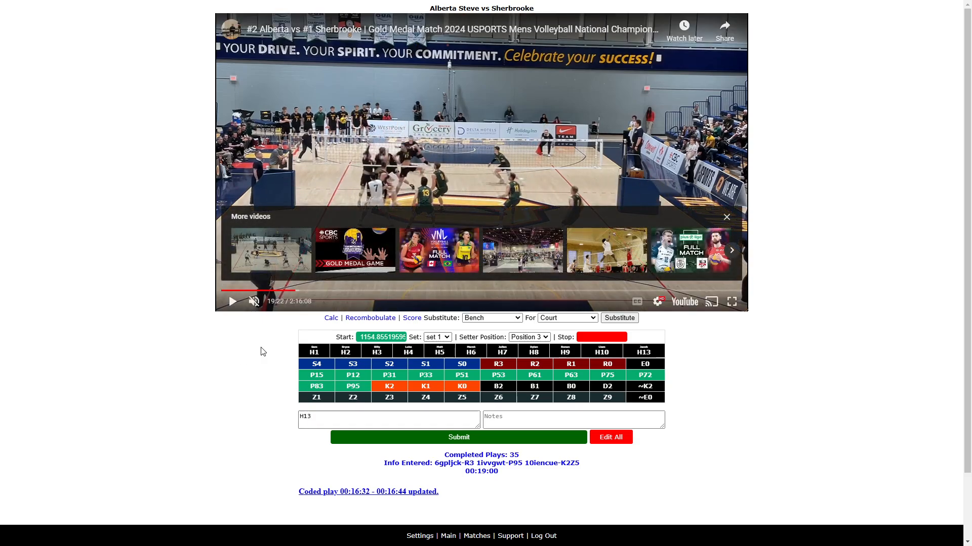
# - Rewind to review the rally, add S3Z6 ~E0, stop the rally and submit it
pyautogui.click(232, 303)
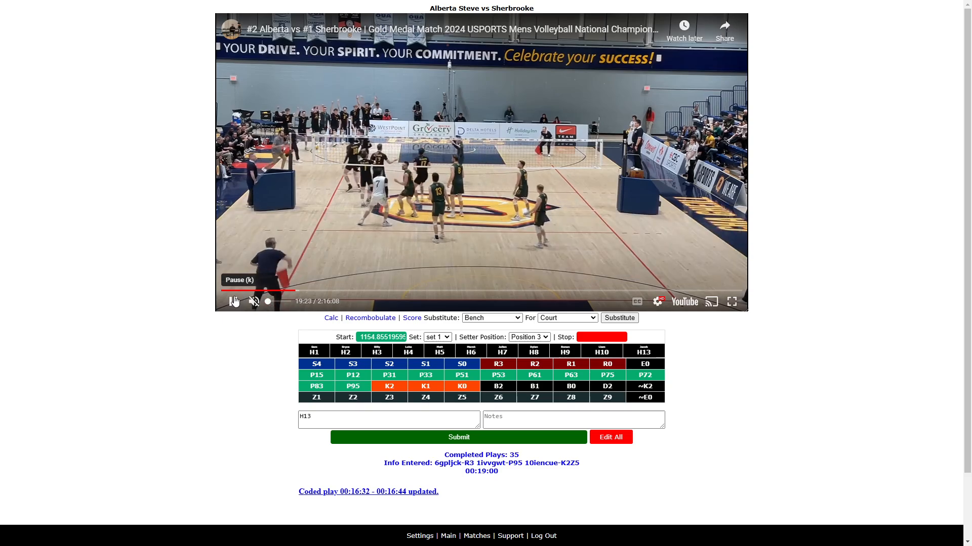
pyautogui.press('Left')
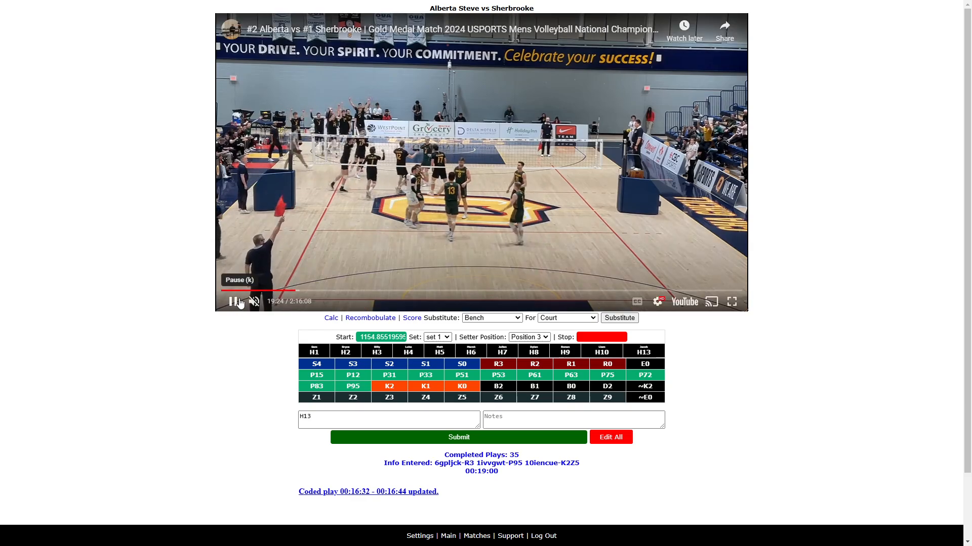
pyautogui.click(232, 302)
pyautogui.click(325, 415)
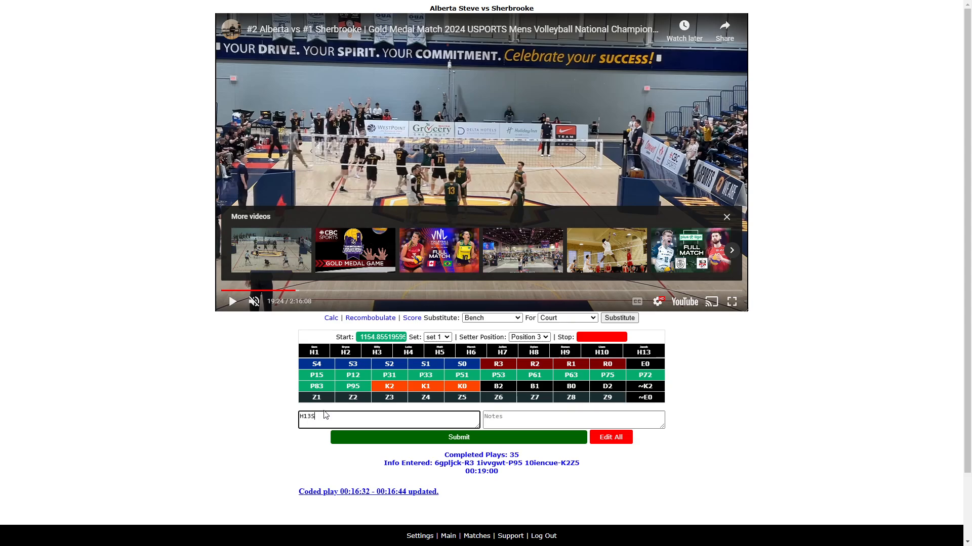
pyautogui.click(233, 302)
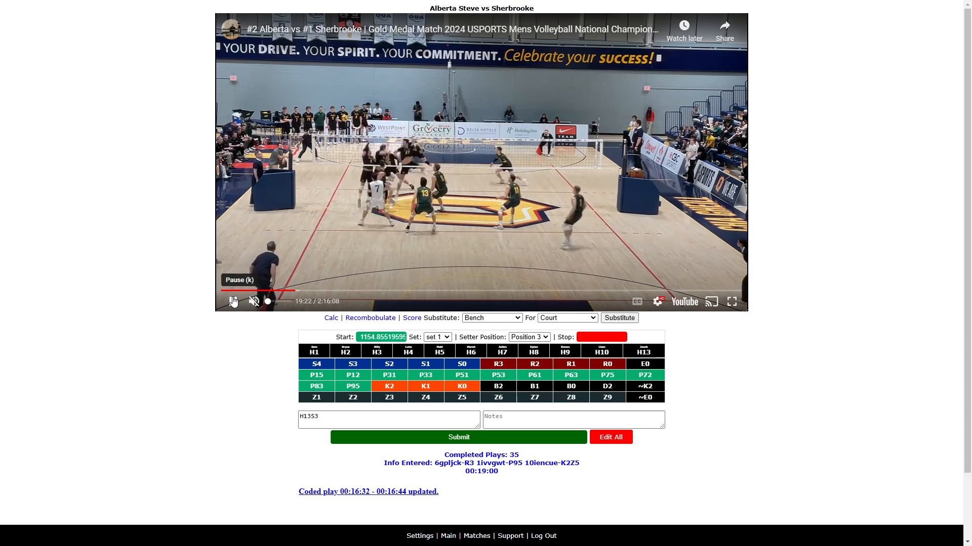
pyautogui.press('Left')
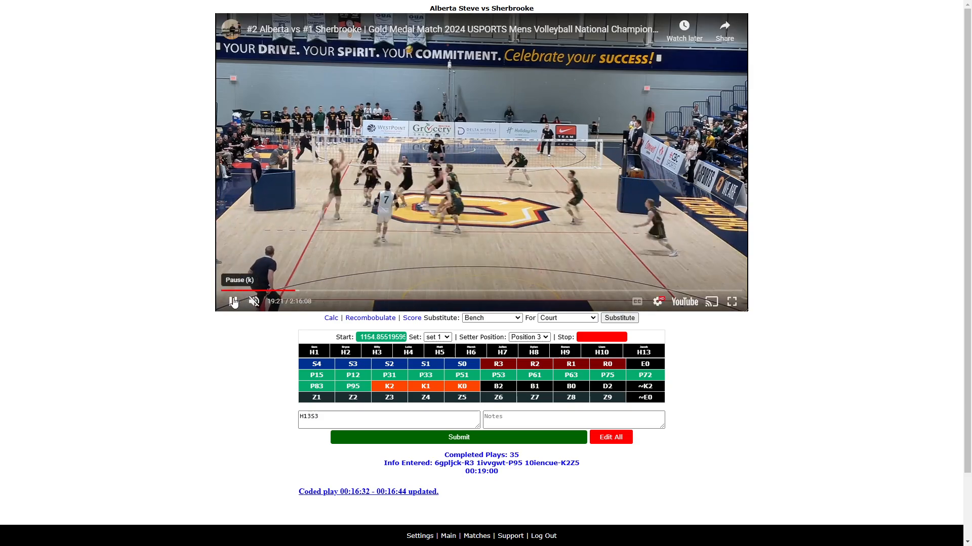
pyautogui.click(323, 416)
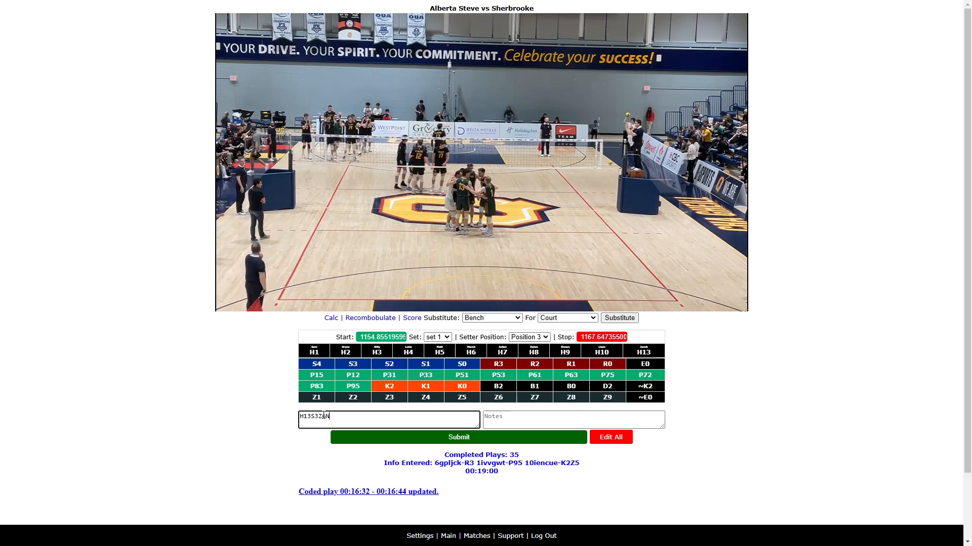
pyautogui.write('Z5')
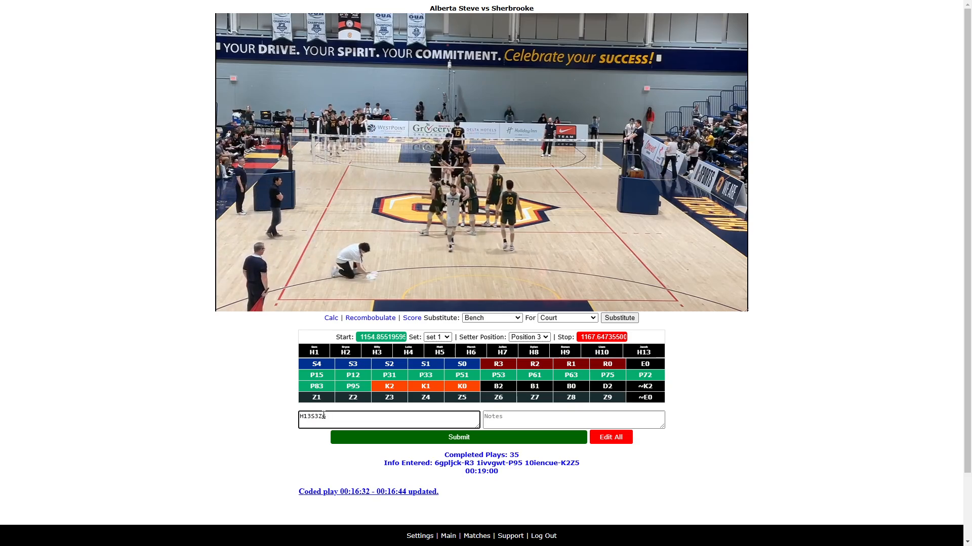
pyautogui.write(' ~E0')
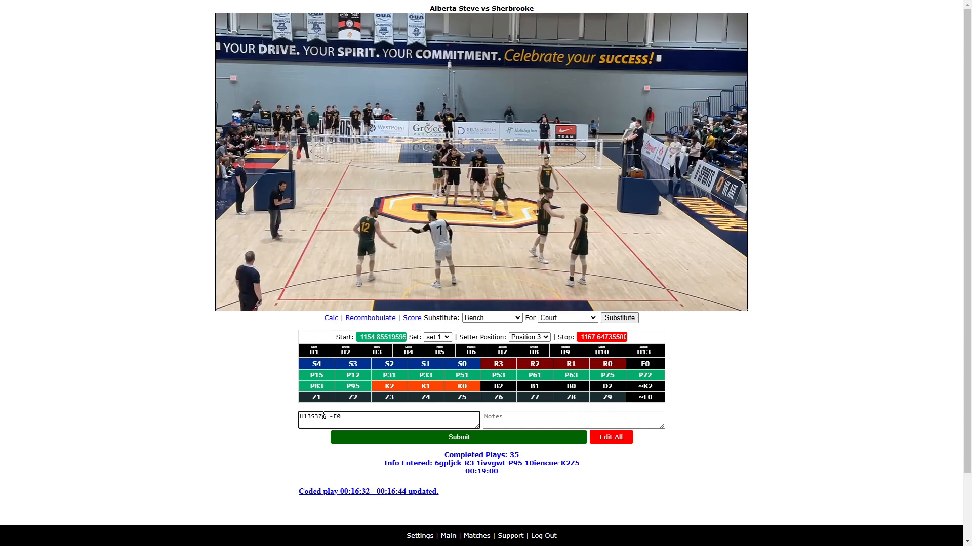
pyautogui.press('Return')
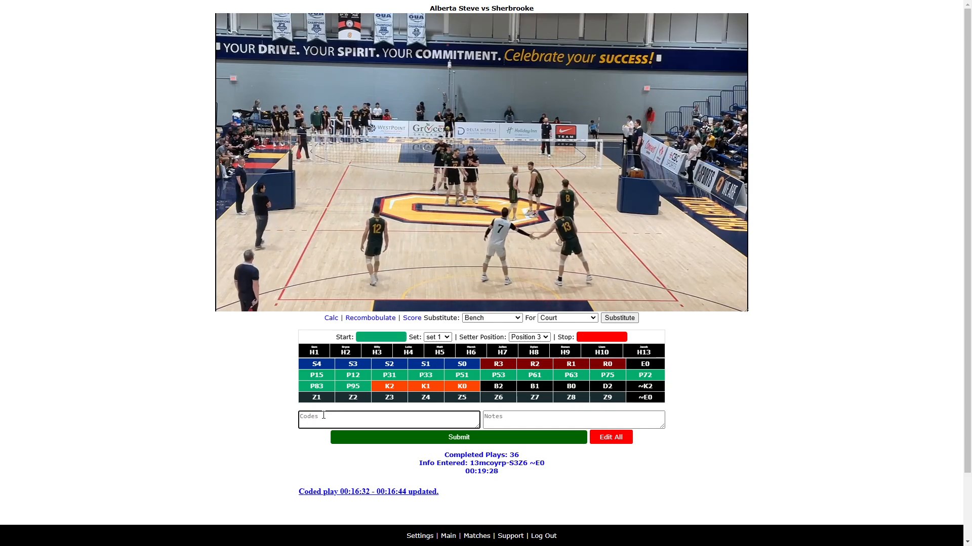
# - Code the next rally as H13S0Z1, stop it and submit it
pyautogui.write('H')
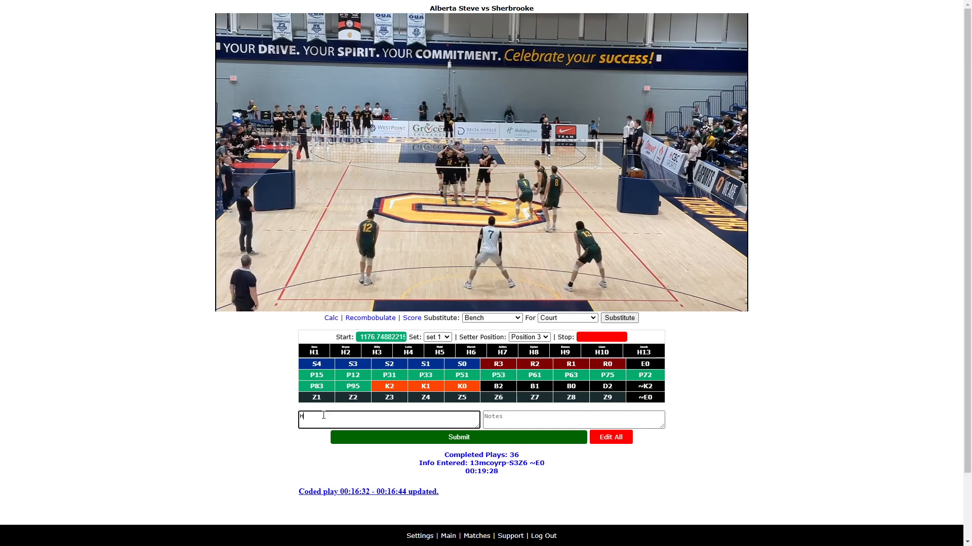
pyautogui.write('13S')
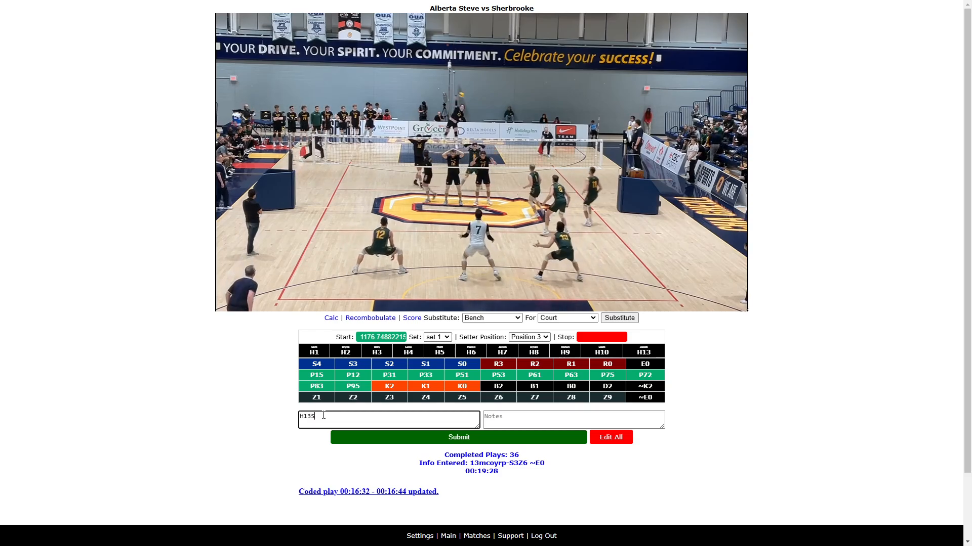
pyautogui.press('Down')
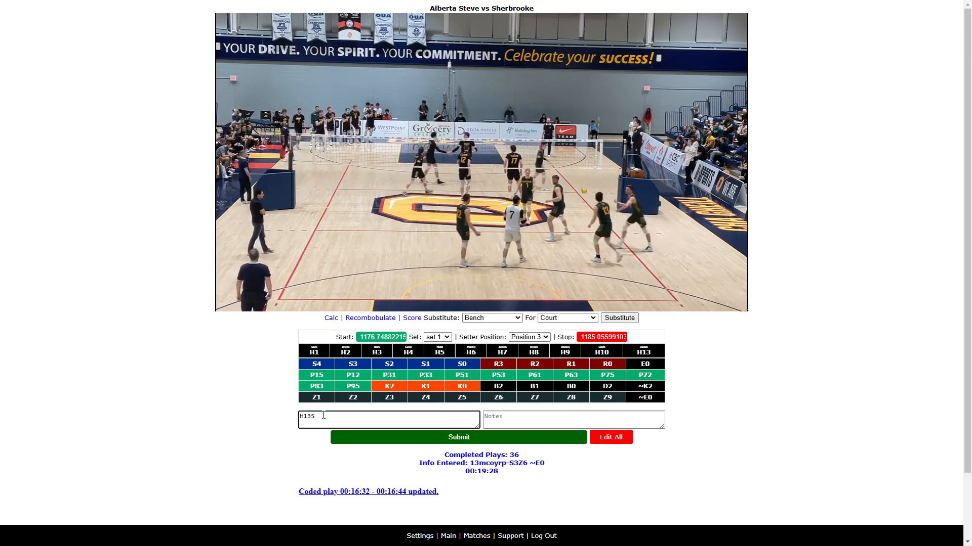
pyautogui.write('0Z1')
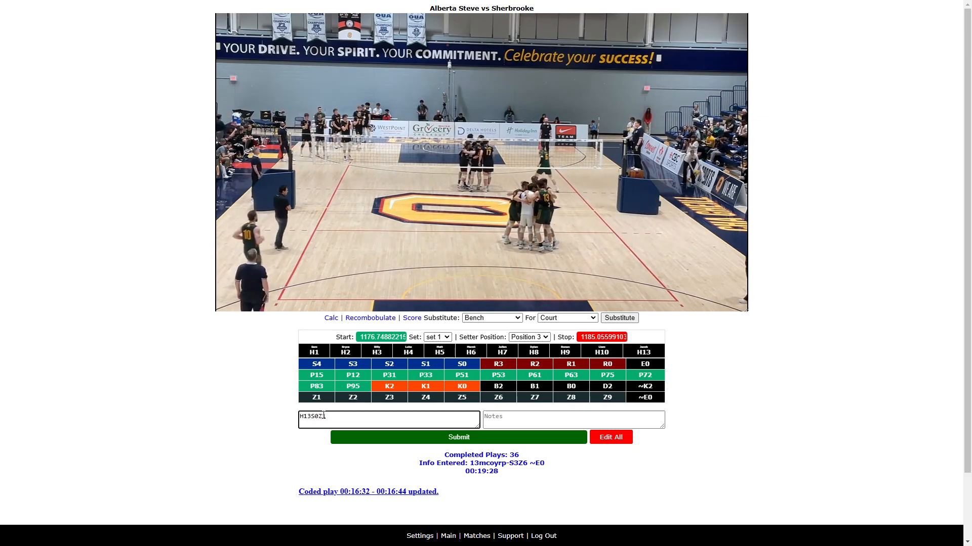
pyautogui.press('Return')
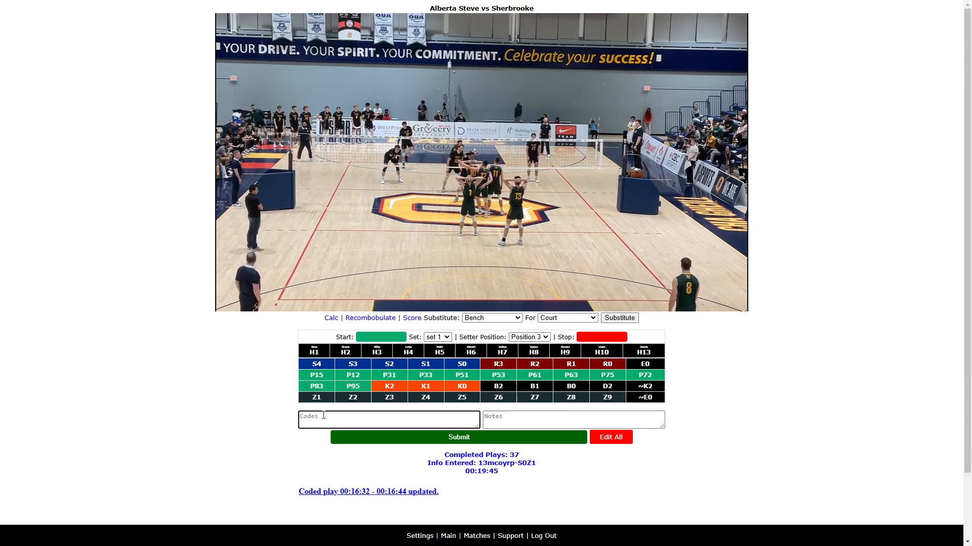
# - Start the next rally and enter the codes H13R2 H1P95 H10K1Z5 while it plays
pyautogui.press('s')
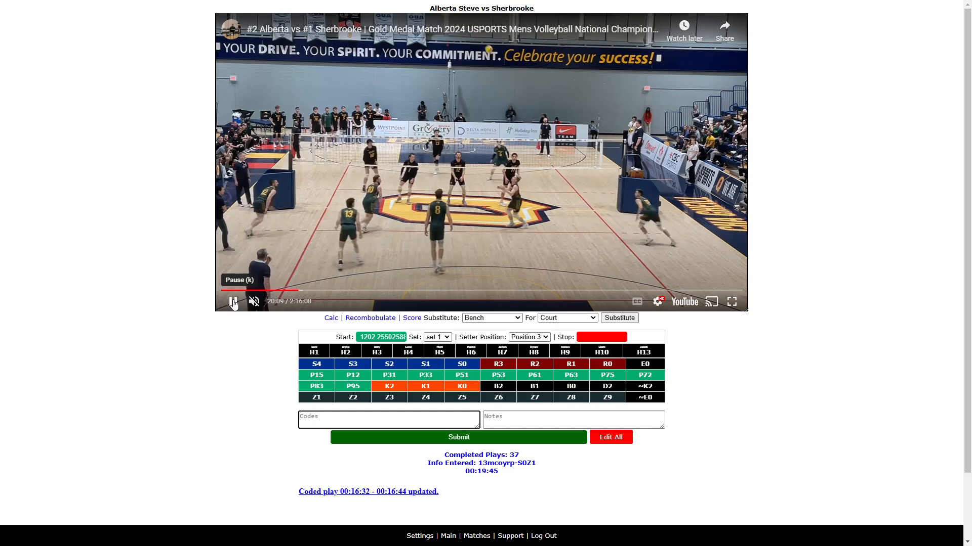
pyautogui.click(233, 301)
pyautogui.click(318, 417)
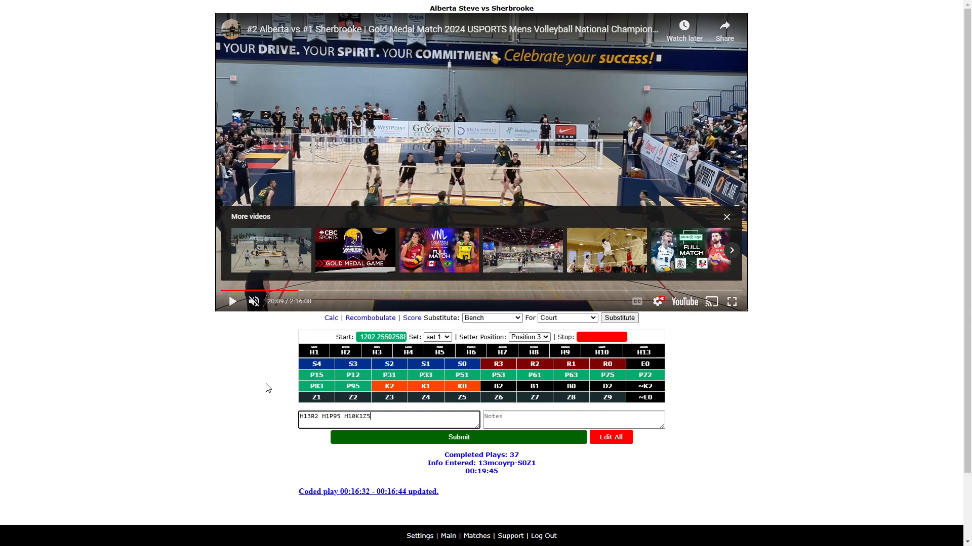
pyautogui.click(233, 302)
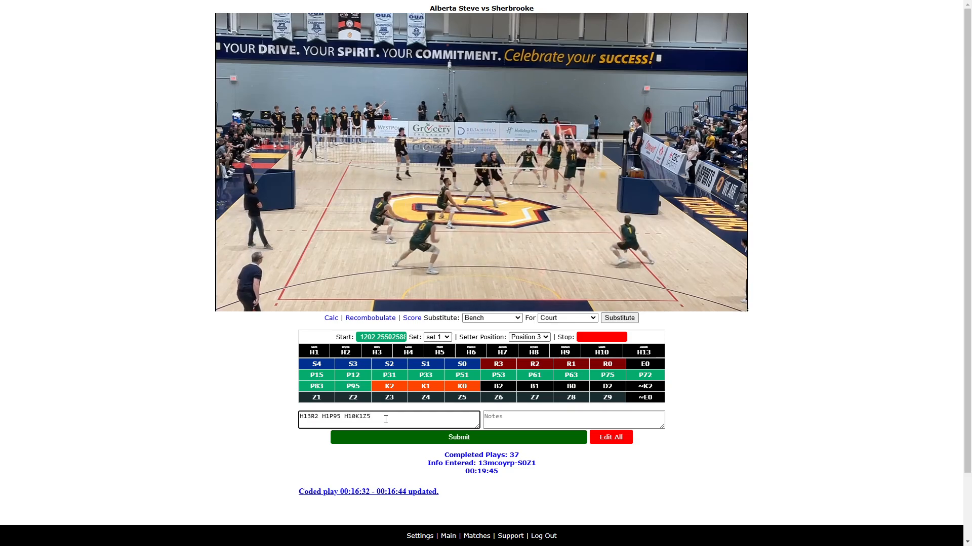
# - Stop the rally, add the codes H1P12 H17K2Z1 and submit it
pyautogui.write('N')
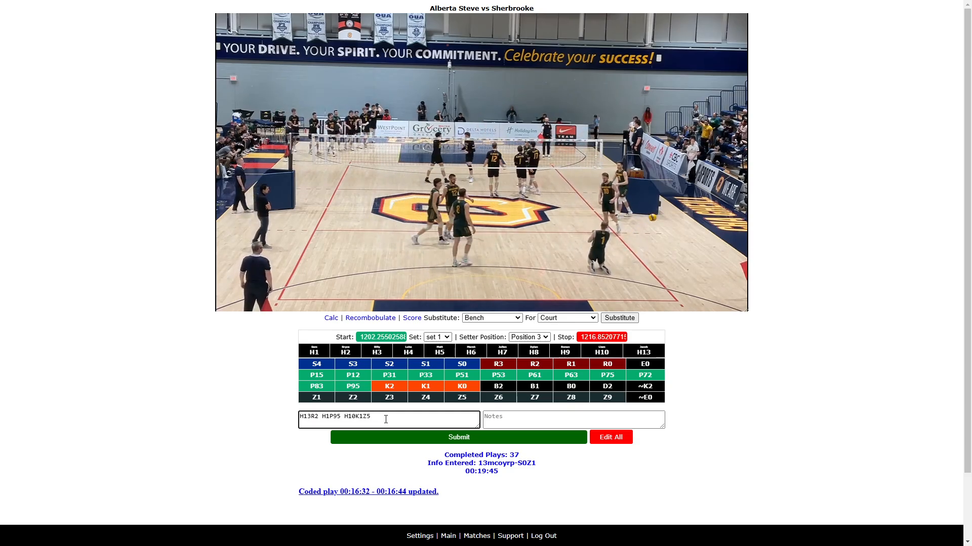
pyautogui.write('P')
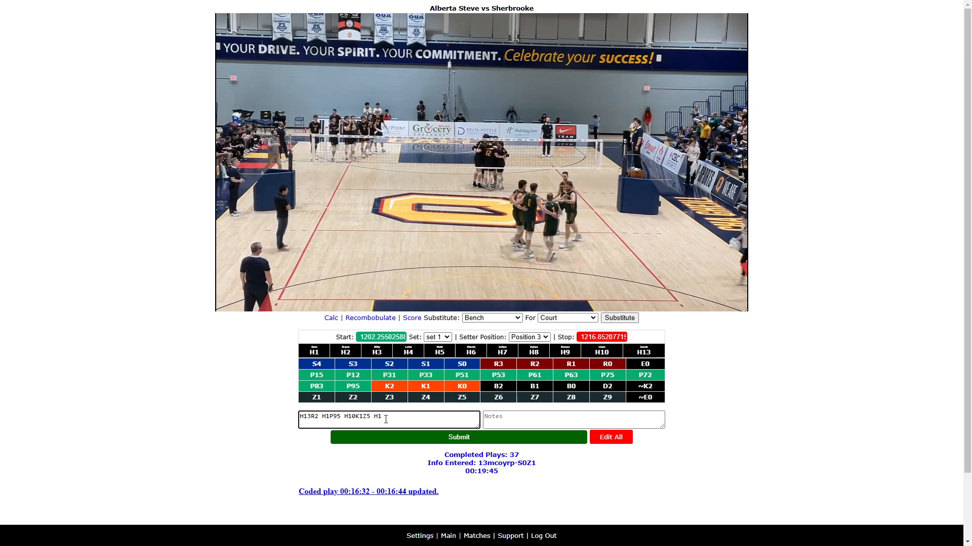
pyautogui.write('1')
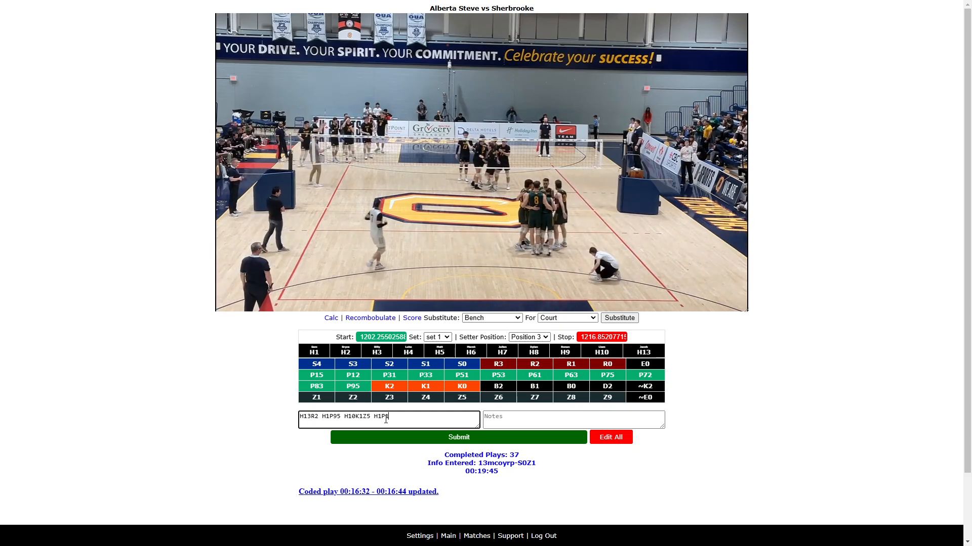
pyautogui.write('2 H17')
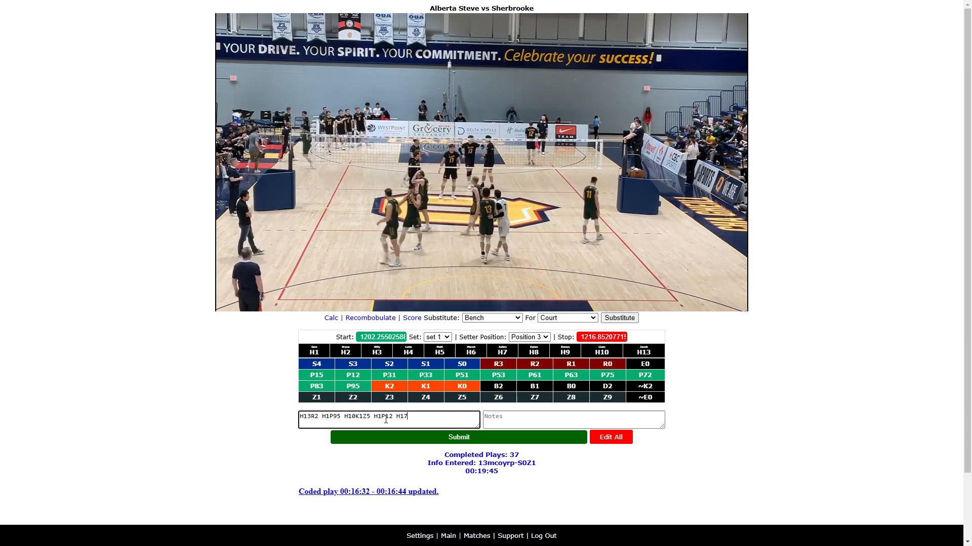
pyautogui.write('K')
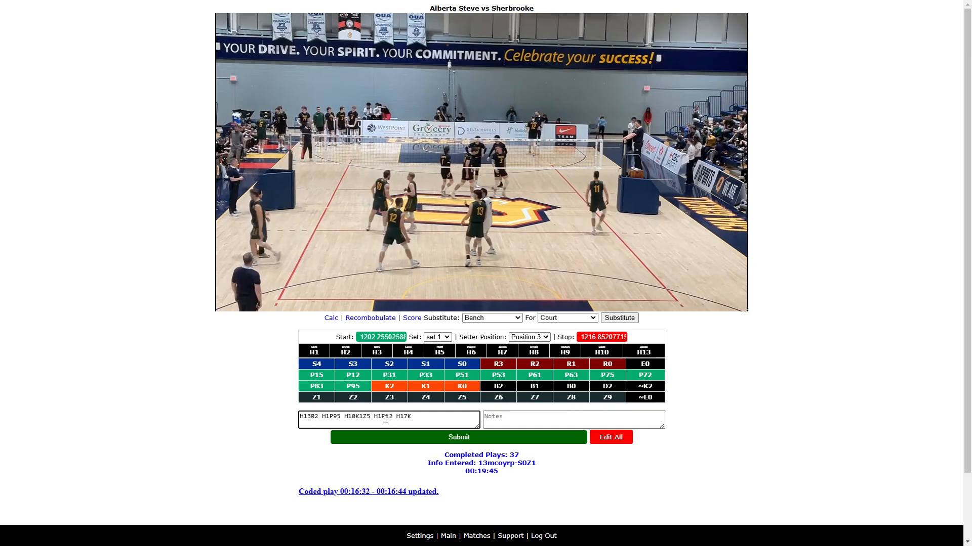
pyautogui.write('2Z1')
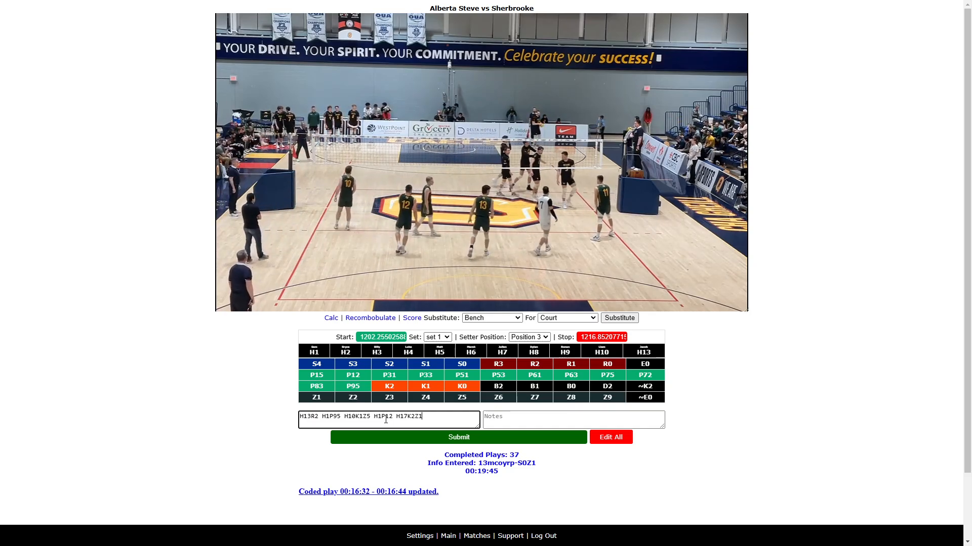
pyautogui.press('Return')
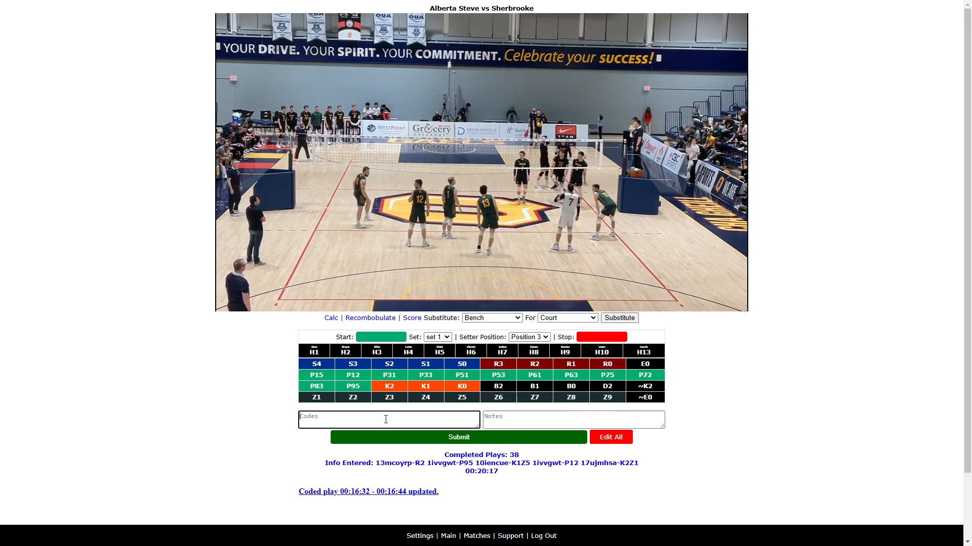
# - Pause the video and set the setter position to Position 2
pyautogui.click(482, 332)
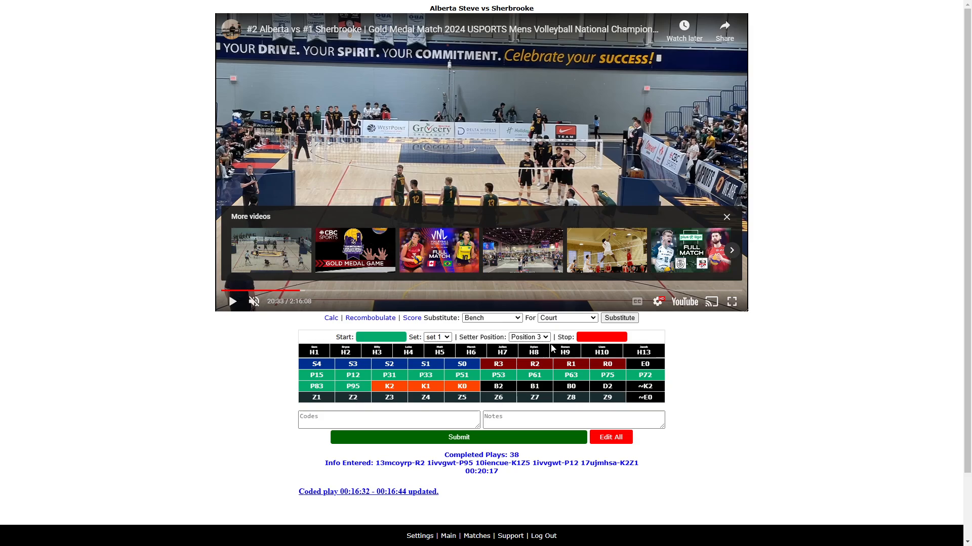
pyautogui.click(529, 337)
pyautogui.click(538, 372)
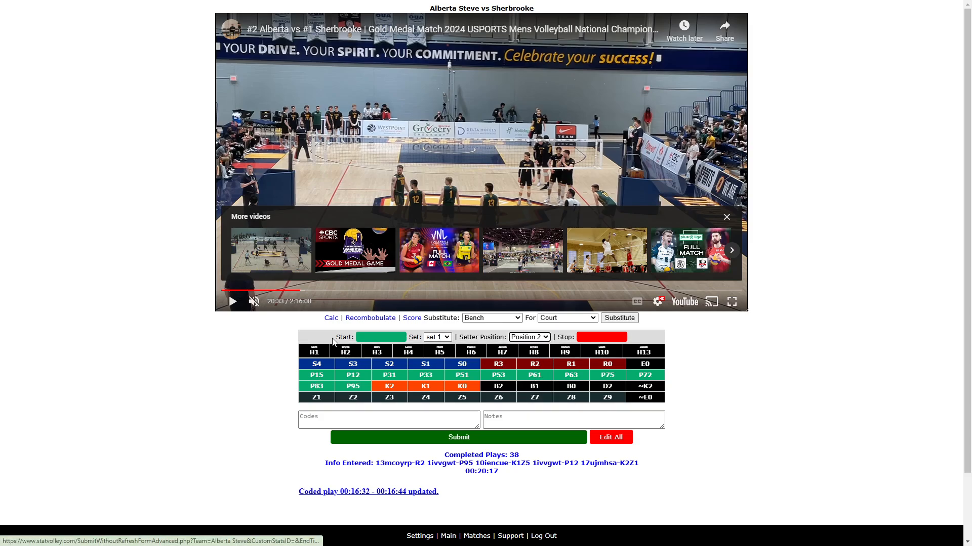
# - Start the next rally and enter the codes H12S1Z1 H12D2
pyautogui.click(233, 302)
pyautogui.click(327, 419)
pyautogui.write('V')
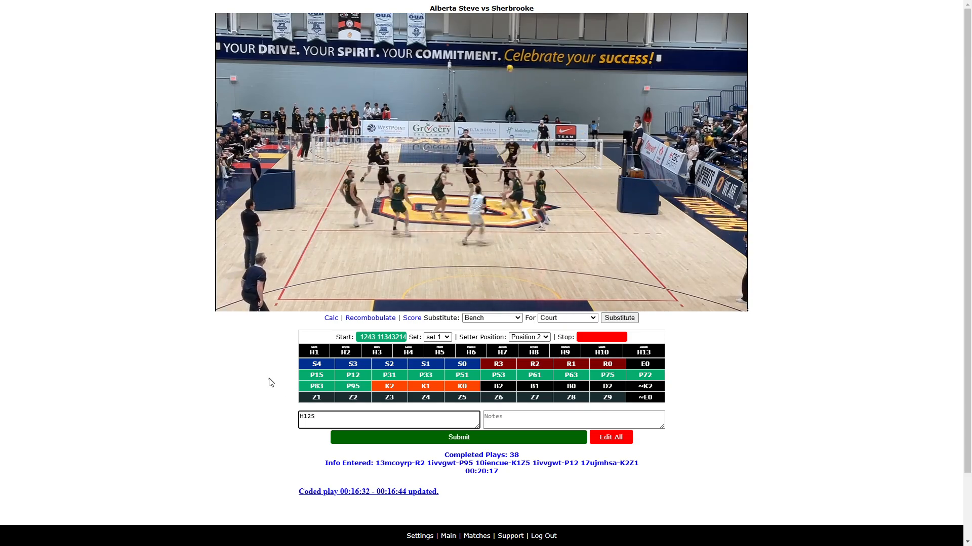
pyautogui.click(232, 302)
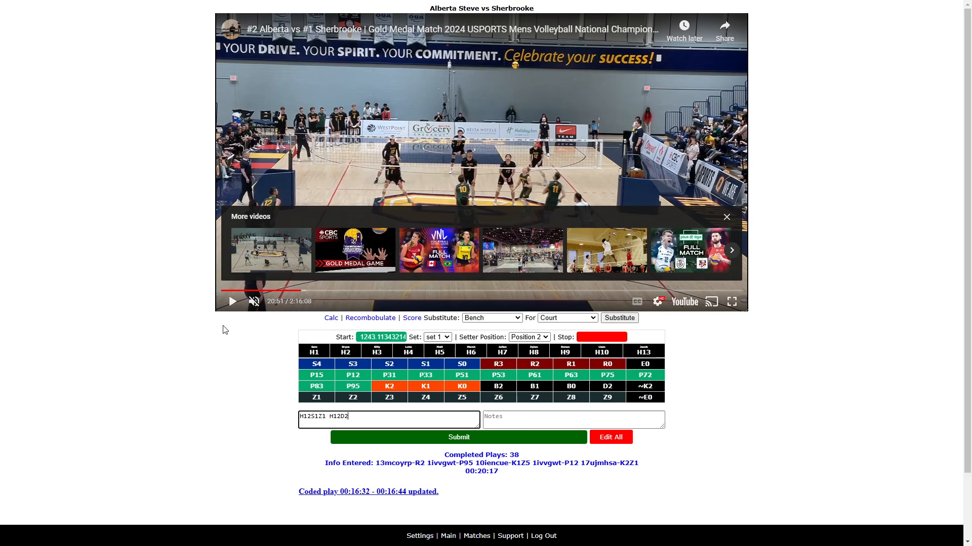
# - Resume the video, stop the rally, add the code ~E0 and submit the play
pyautogui.click(232, 302)
pyautogui.click(367, 419)
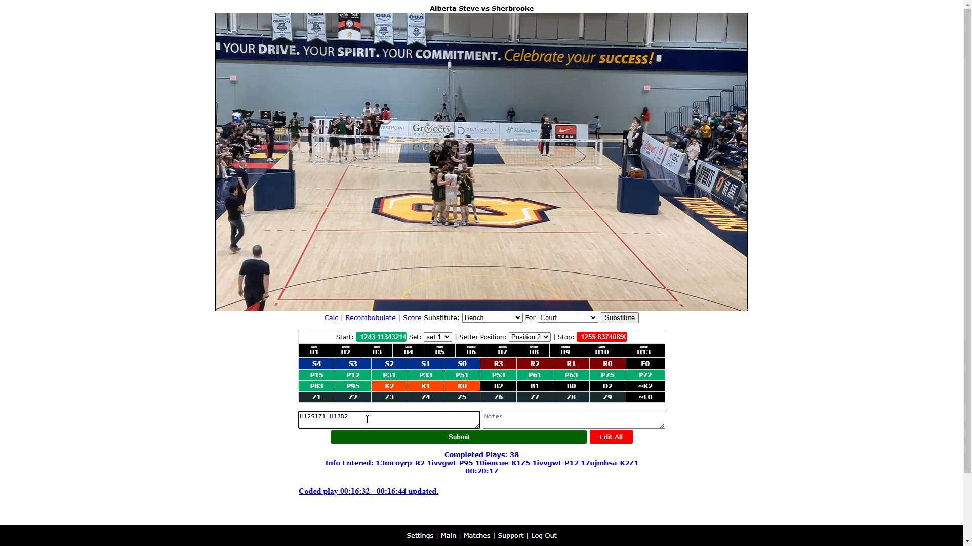
pyautogui.write('~E')
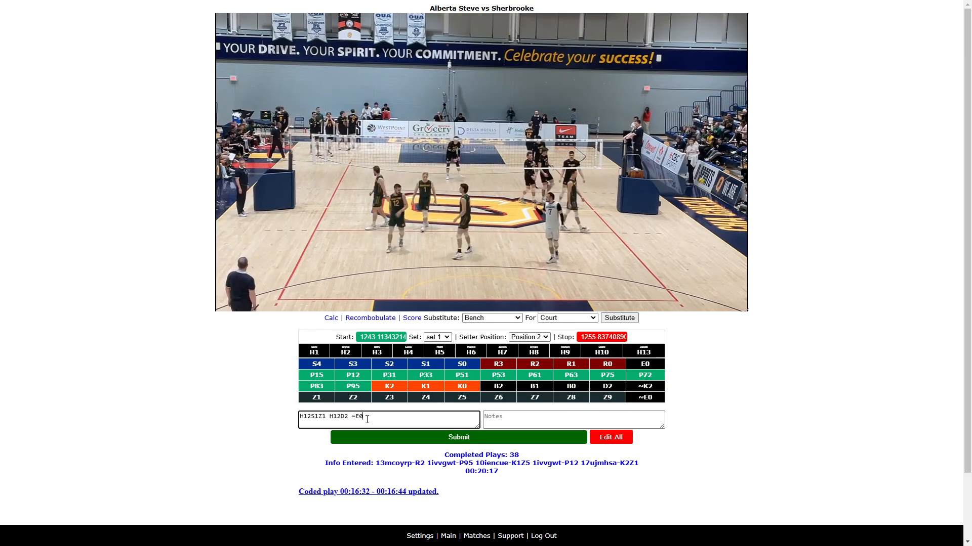
pyautogui.write('0')
pyautogui.press('Return')
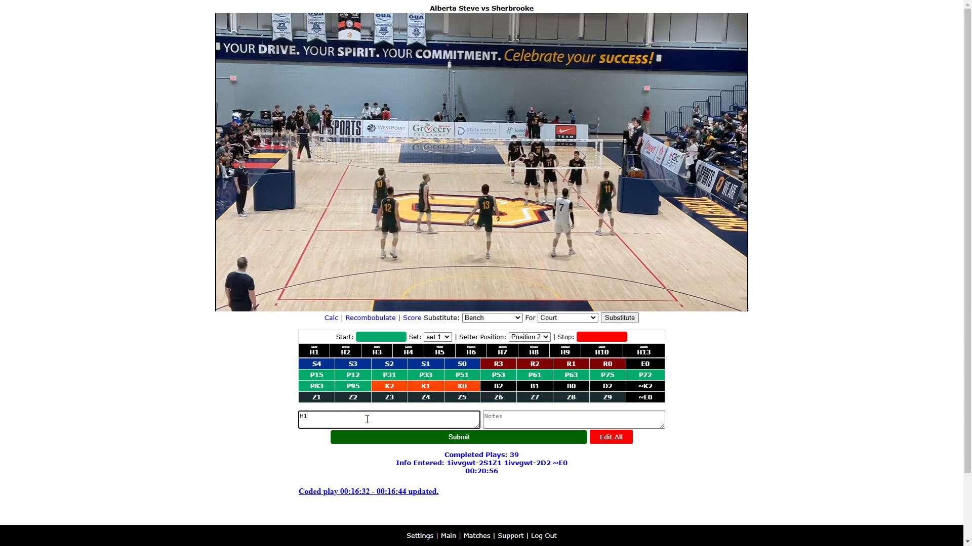
# - Enter the codes H12S0Z5 for the next rally
pyautogui.write('H12S')
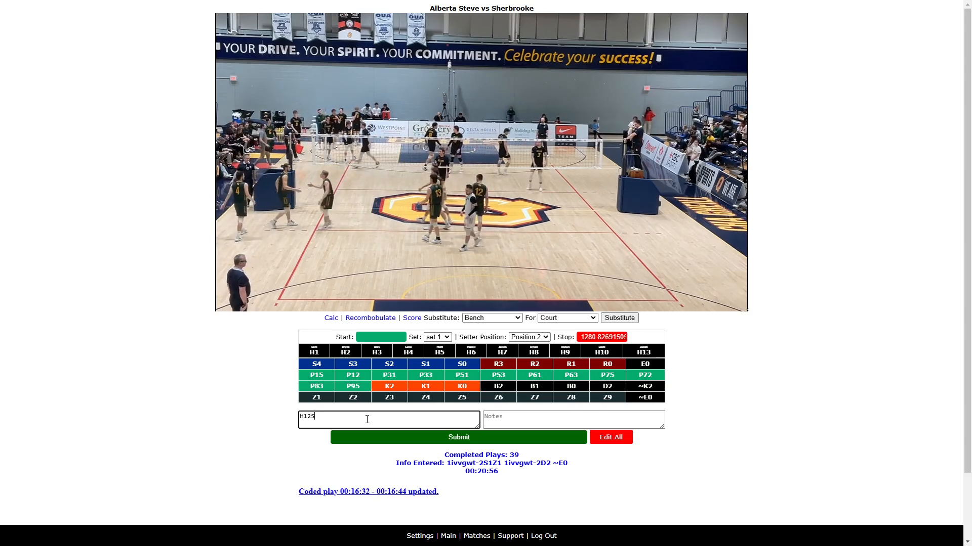
pyautogui.write('0Z5')
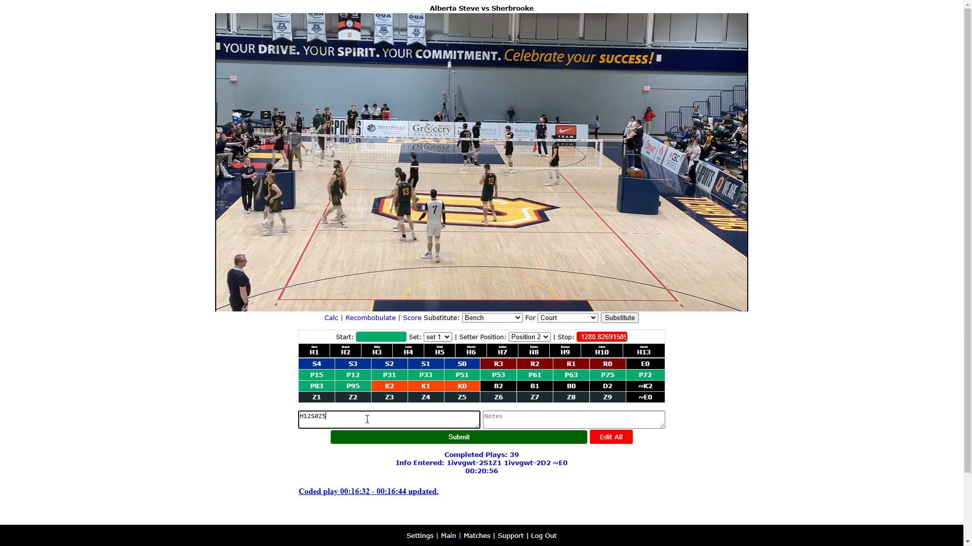
# - Rewind the video to the serve, mark the rally's start and stop times, and submit the play
pyautogui.click(234, 303)
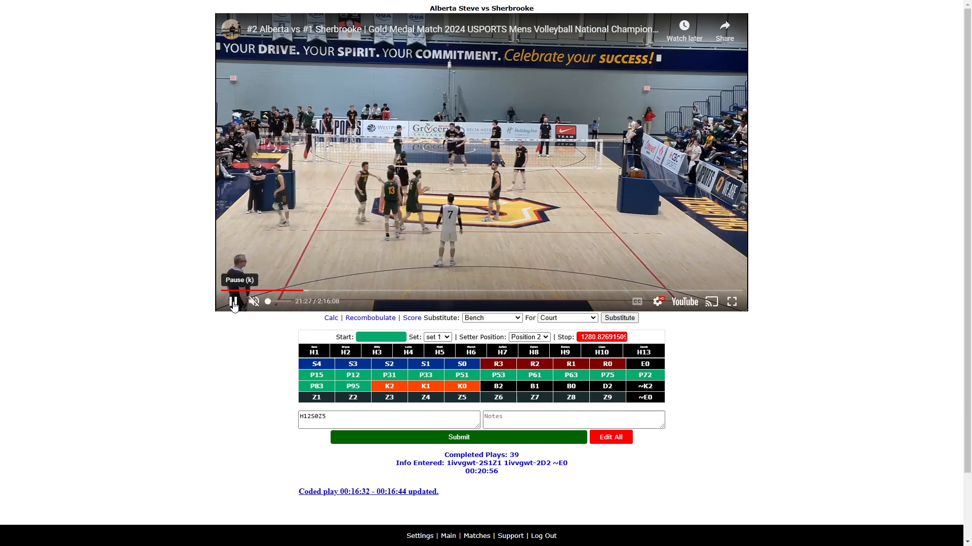
pyautogui.press('Left')
pyautogui.press('Left')
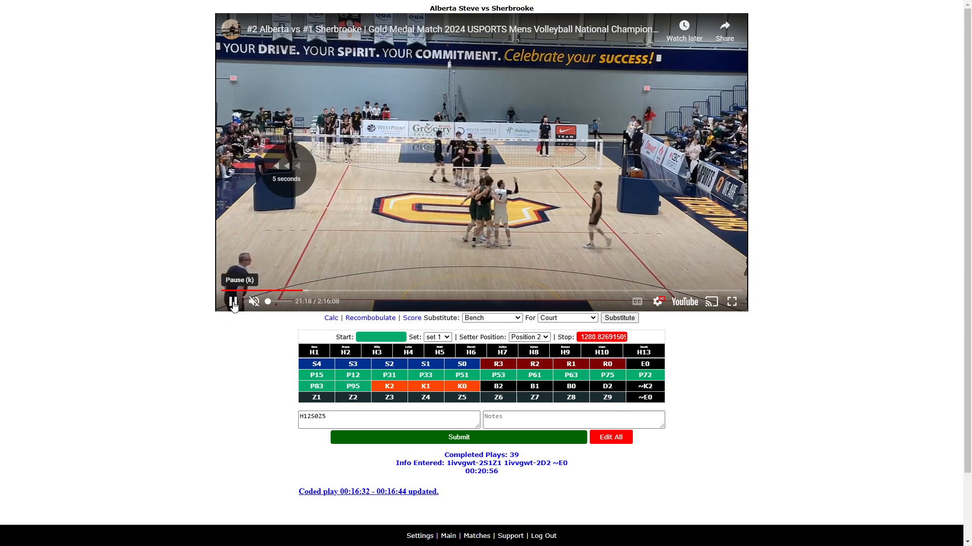
pyautogui.press('Left')
pyautogui.press('Left')
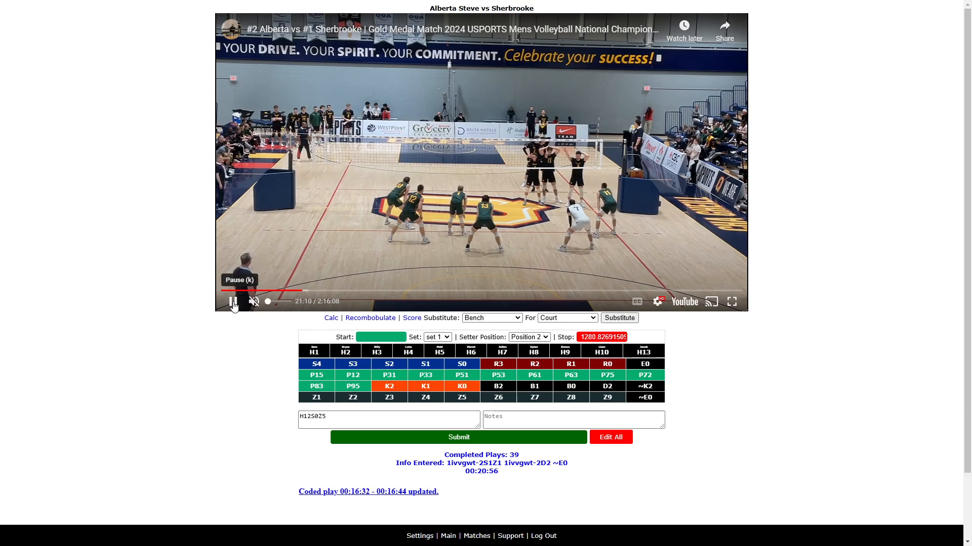
pyautogui.click(351, 416)
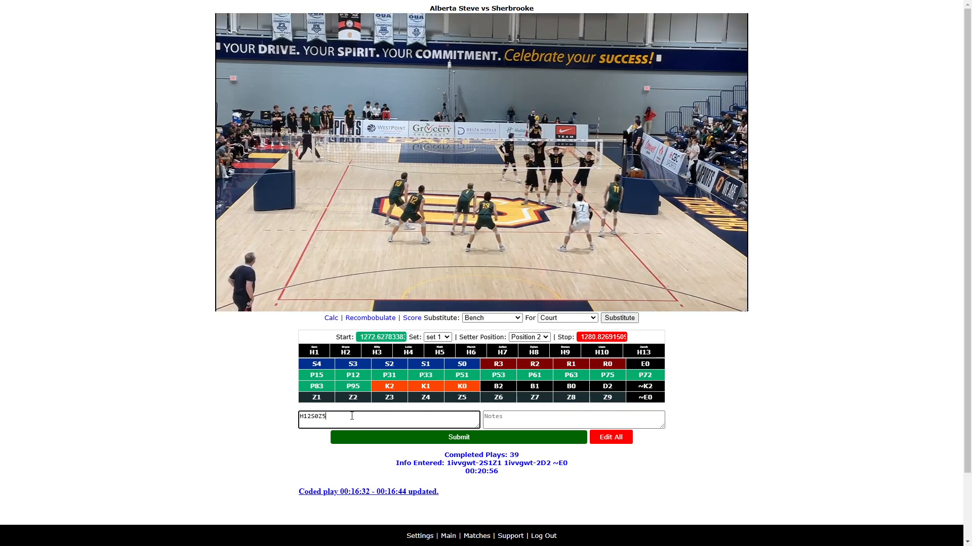
pyautogui.press('BackSpace')
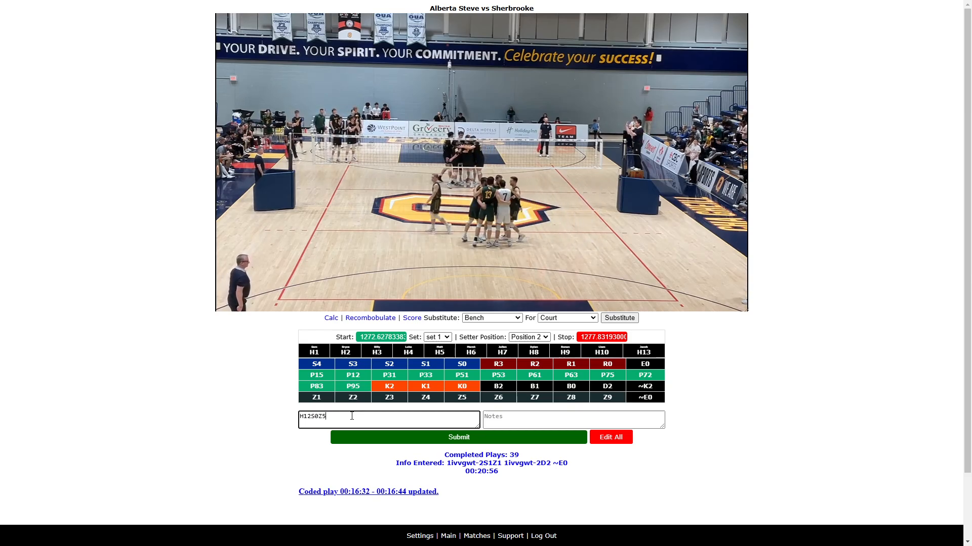
pyautogui.press('Return')
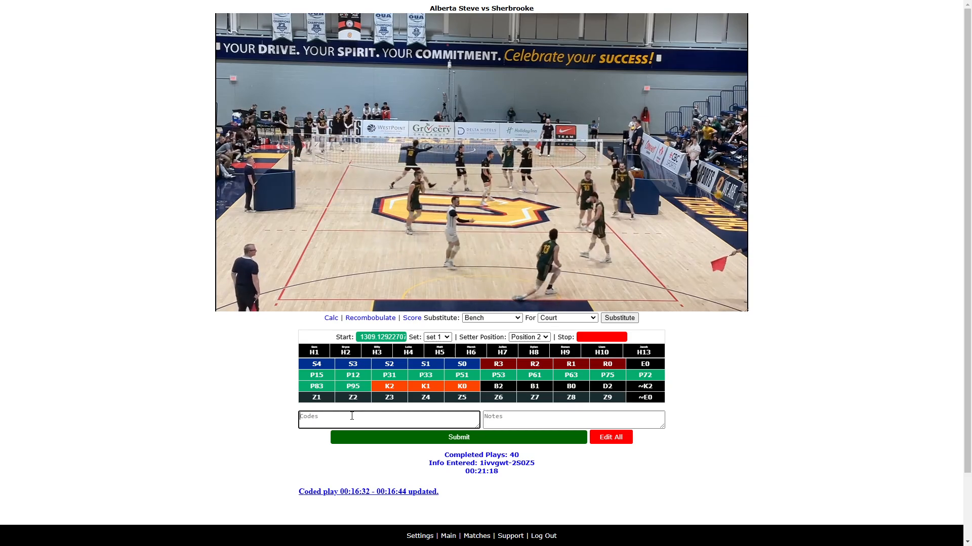
# - Stop the next rally, enter the codes H6R2 H1P12 H17K2Z1 and submit the play
pyautogui.click(351, 416)
pyautogui.write('H')
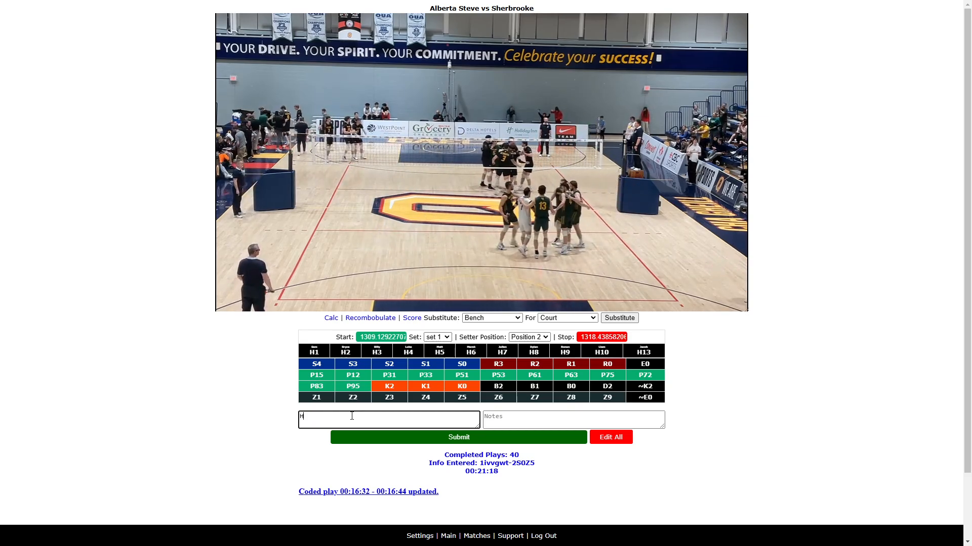
pyautogui.write('6')
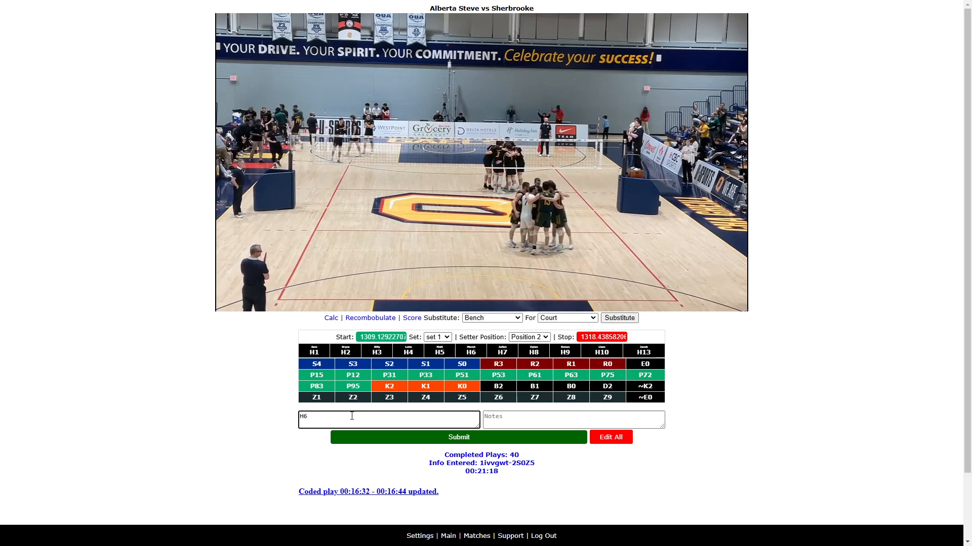
pyautogui.write('R2 H1')
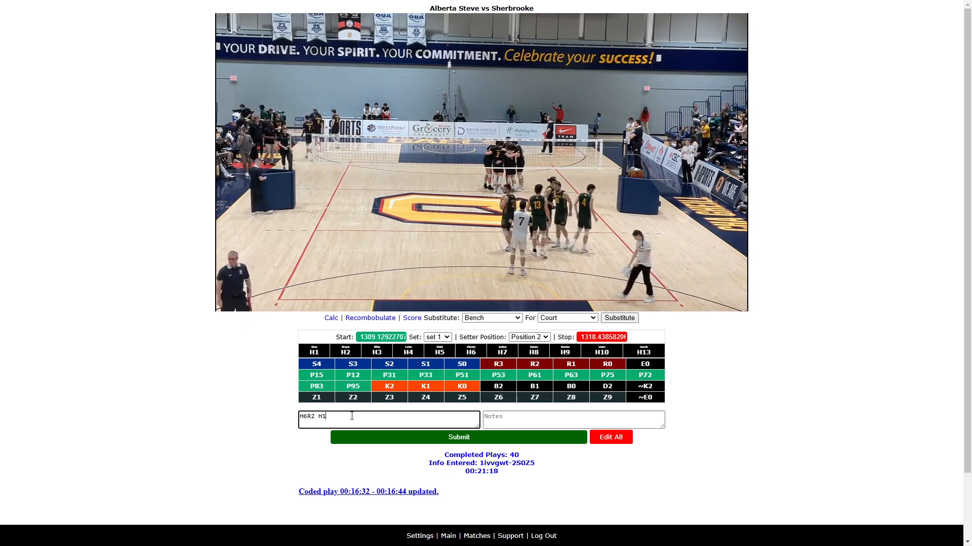
pyautogui.write('P1')
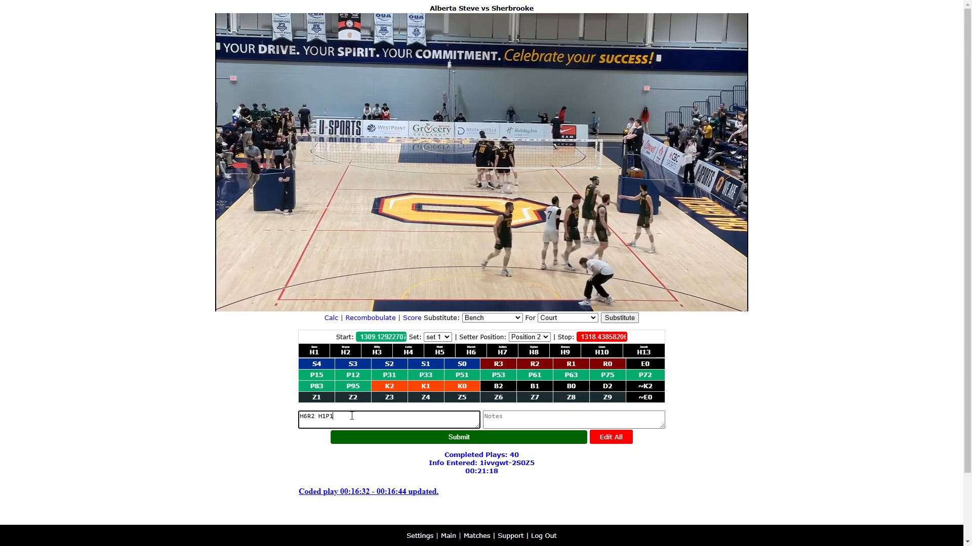
pyautogui.write('2 H1')
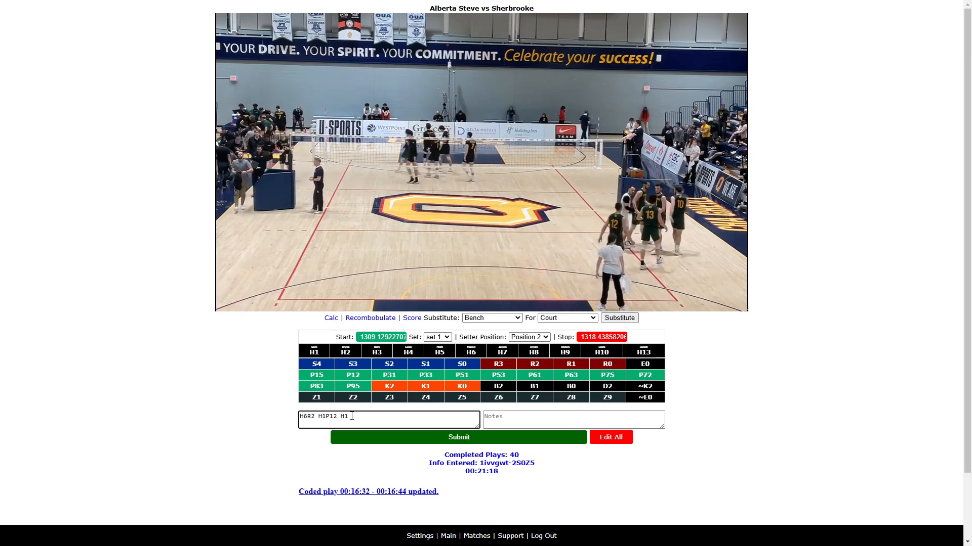
pyautogui.write('7K2')
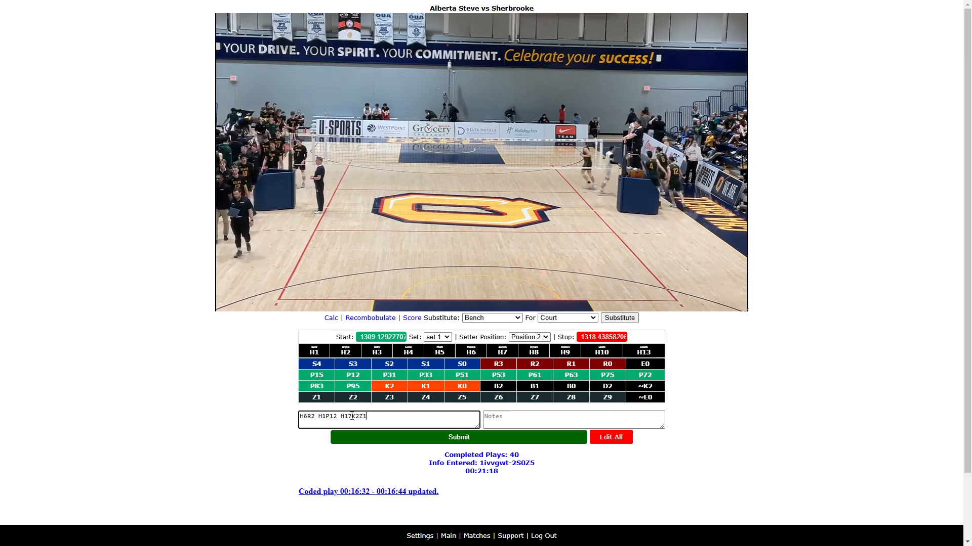
pyautogui.write('Z1')
pyautogui.press('Return')
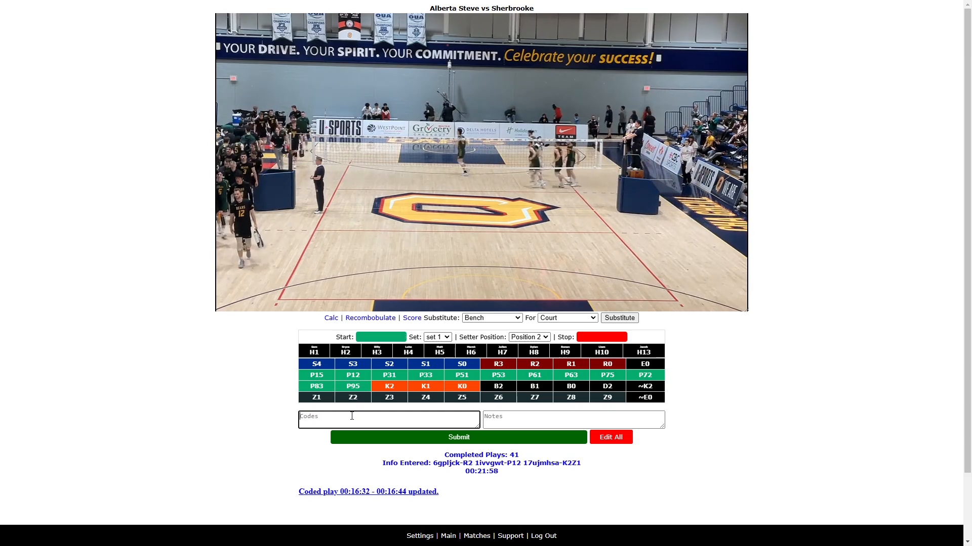